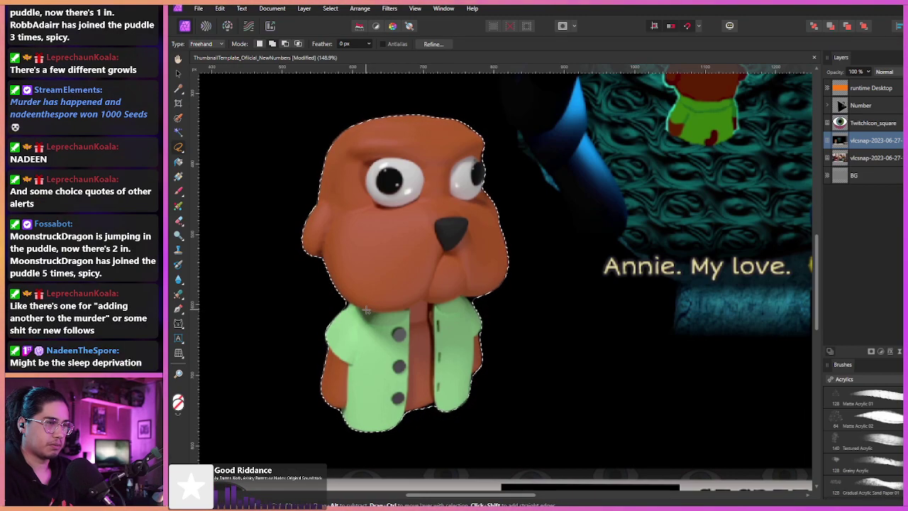
# - Finish the freehand selection around the clay dog's neck and shirt, mask its image layer to the selection, and deselect
pyautogui.moveTo(318, 287); pyautogui.dragTo(378, 298)
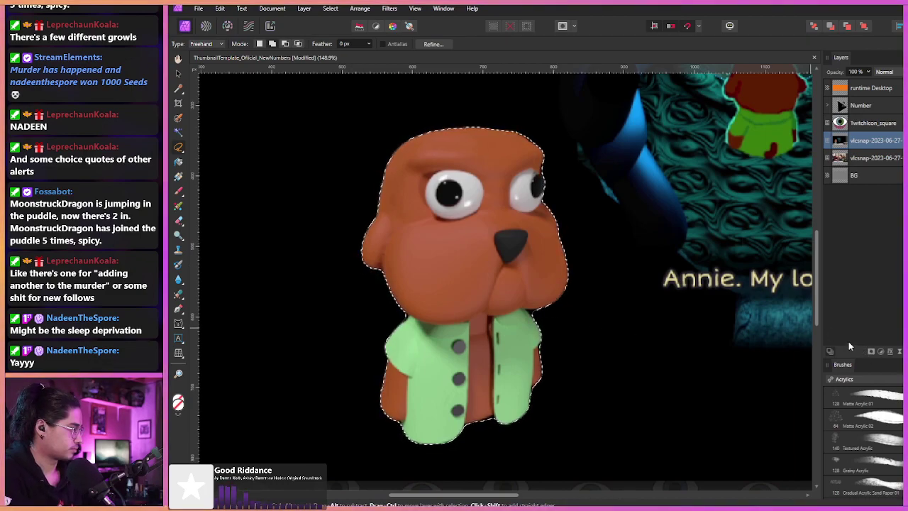
pyautogui.click(870, 351)
pyautogui.scroll(-2, 423, 228)
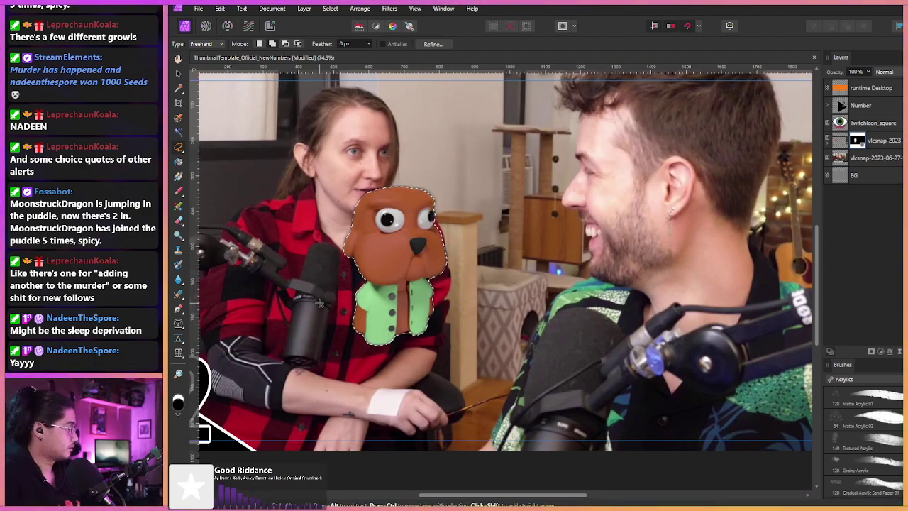
pyautogui.hotkey('ctrl', 'd')
pyautogui.moveTo(318, 244); pyautogui.dragTo(313, 244)
pyautogui.hotkey('ctrl', '0')
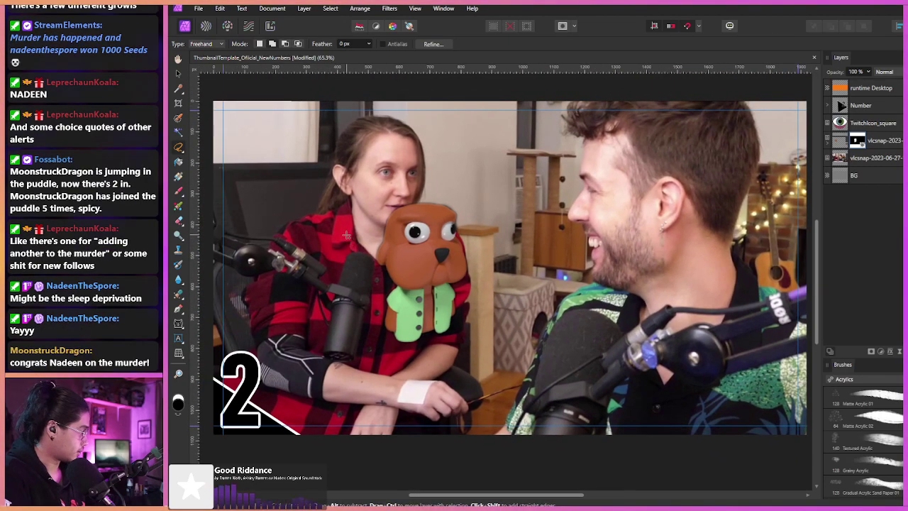
# - Try rasterizing the masked dog layer to a mask, and undo the conversion
pyautogui.press('v')
pyautogui.click(323, 216)
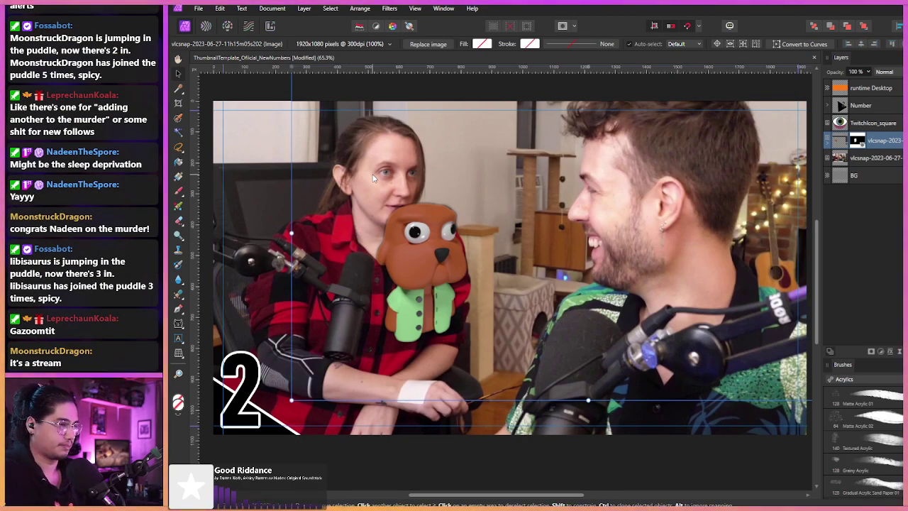
pyautogui.rightClick(838, 140)
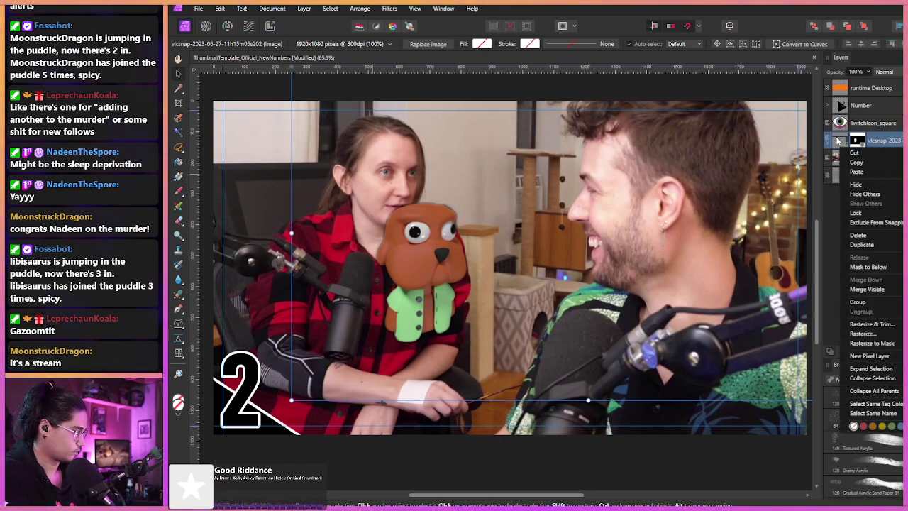
pyautogui.click(855, 343)
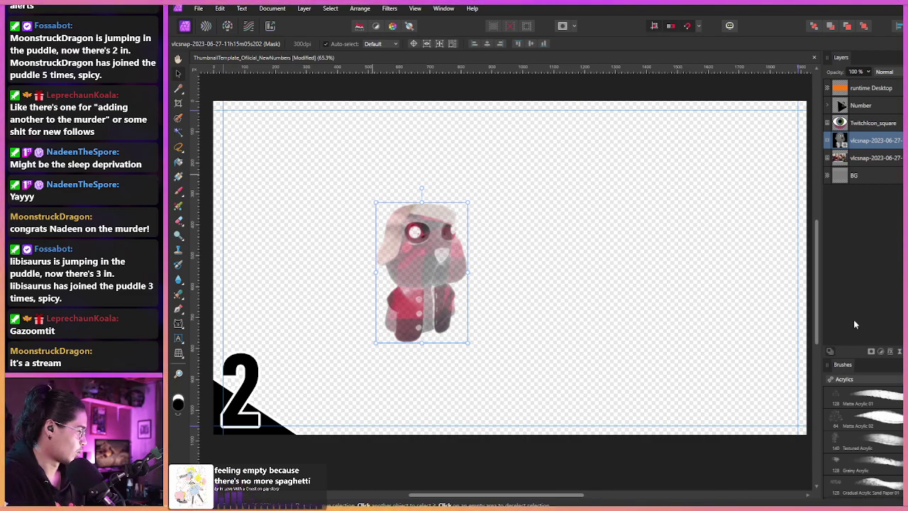
pyautogui.moveTo(407, 303)
pyautogui.mouseDown()
pyautogui.moveTo(339, 285)
pyautogui.moveTo(348, 254)
pyautogui.moveTo(364, 257)
pyautogui.moveTo(400, 304)
pyautogui.mouseUp()
pyautogui.hotkey('ctrl', 'z')
pyautogui.hotkey('ctrl', 'z')
pyautogui.hotkey('ctrl', 'z')
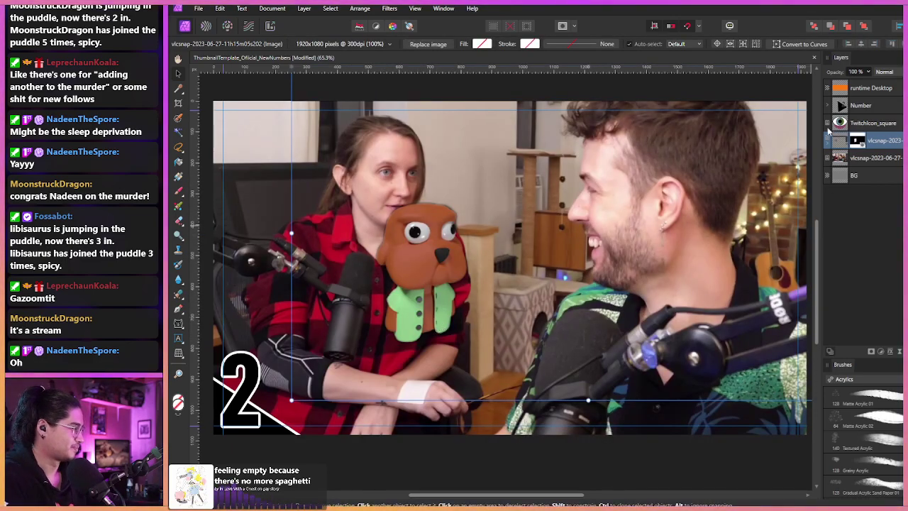
# - Rasterize and trim the masked dog layer, and move the dog between the two people
pyautogui.rightClick(837, 141)
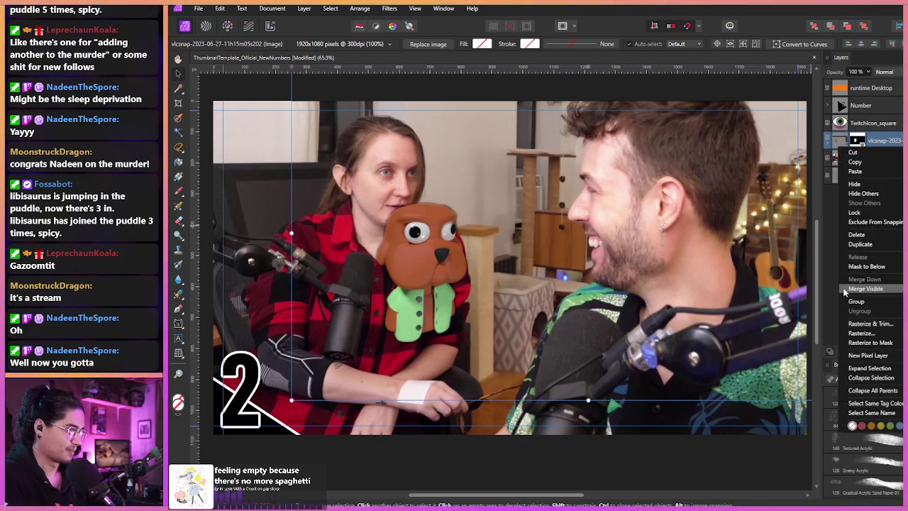
pyautogui.click(870, 323)
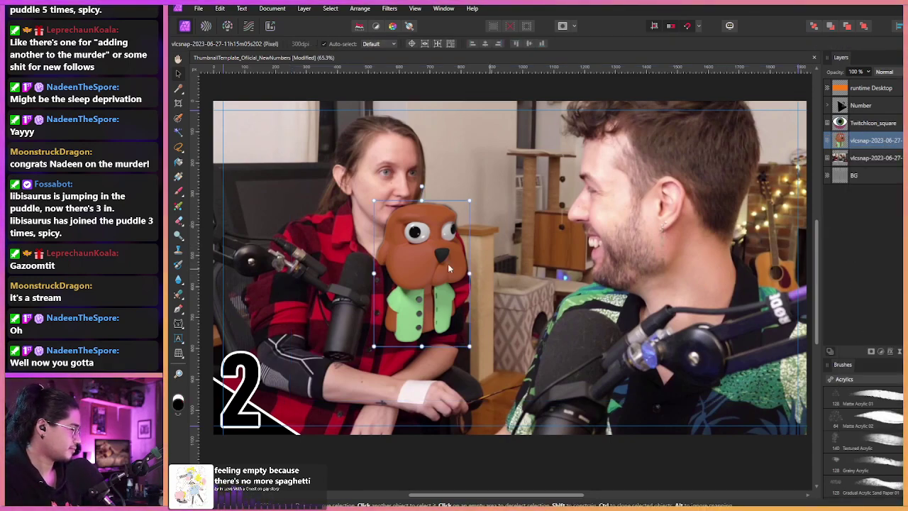
pyautogui.moveTo(417, 270); pyautogui.dragTo(508, 250)
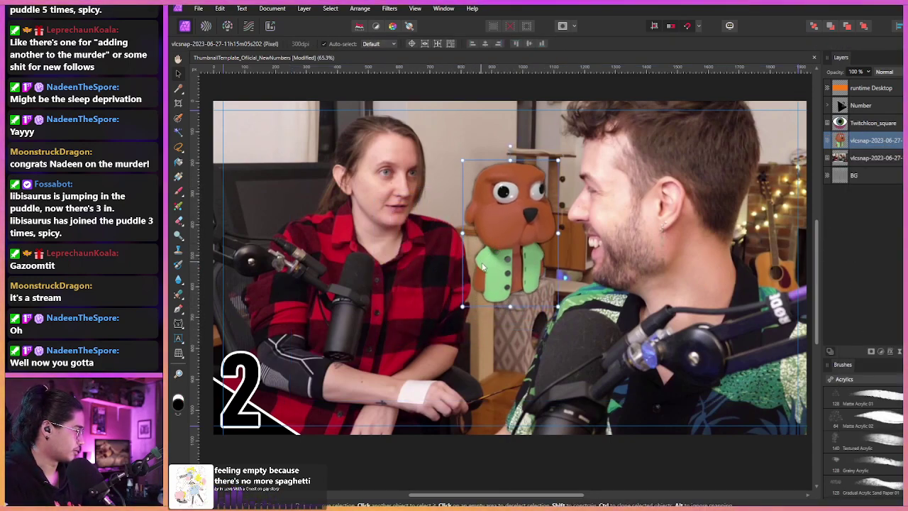
# - Try converting the trimmed dog to a mask and shifting it around the canvas, and undo all of it
pyautogui.rightClick(844, 144)
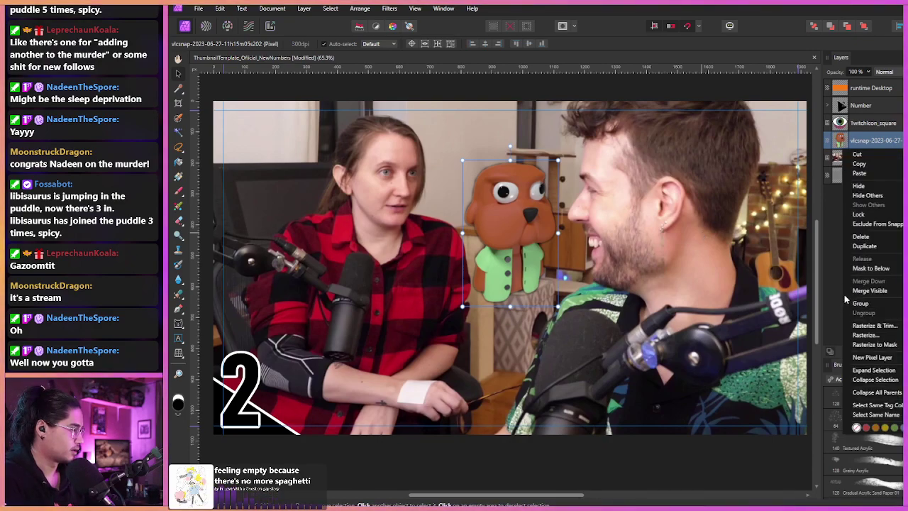
pyautogui.click(860, 345)
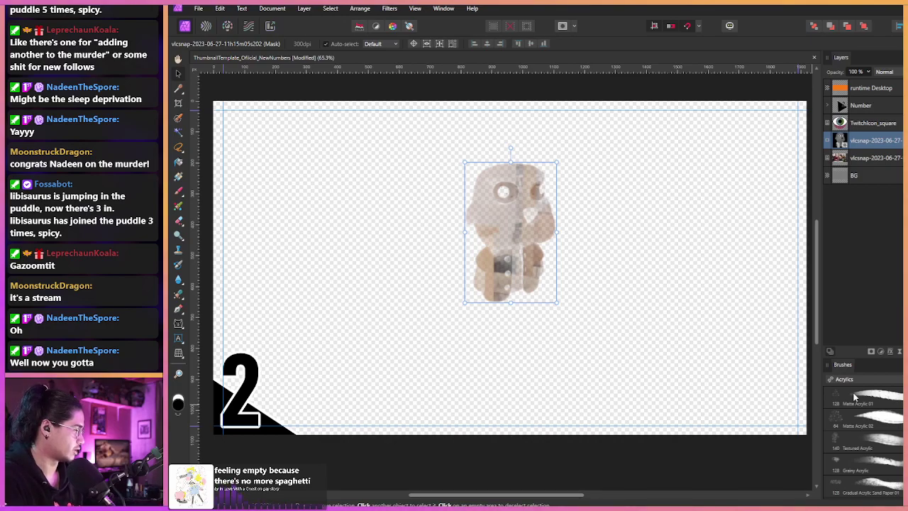
pyautogui.moveTo(502, 261); pyautogui.dragTo(377, 234)
pyautogui.moveTo(382, 274); pyautogui.dragTo(386, 352)
pyautogui.moveTo(364, 298); pyautogui.dragTo(465, 297)
pyautogui.hotkey('ctrl', 'z')
pyautogui.hotkey('ctrl', 'z')
pyautogui.hotkey('ctrl', 'z')
pyautogui.hotkey('ctrl', 'z')
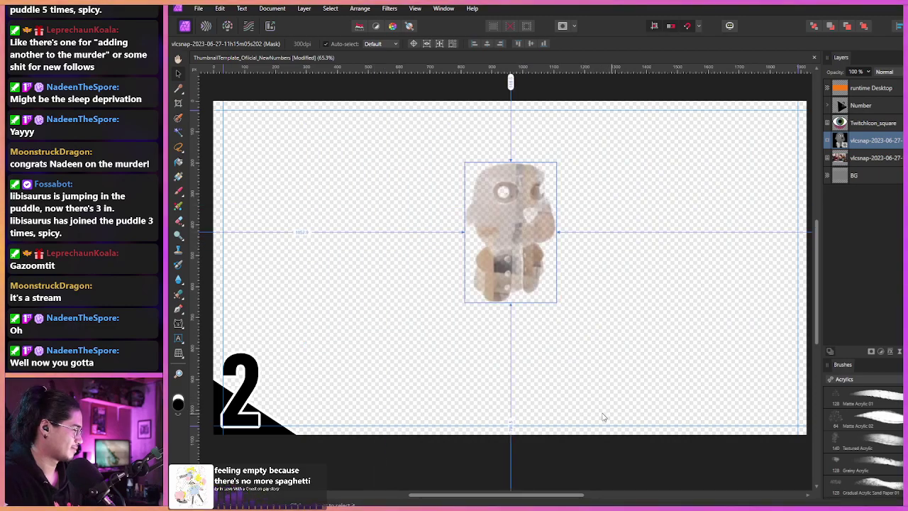
pyautogui.hotkey('ctrl', 'z')
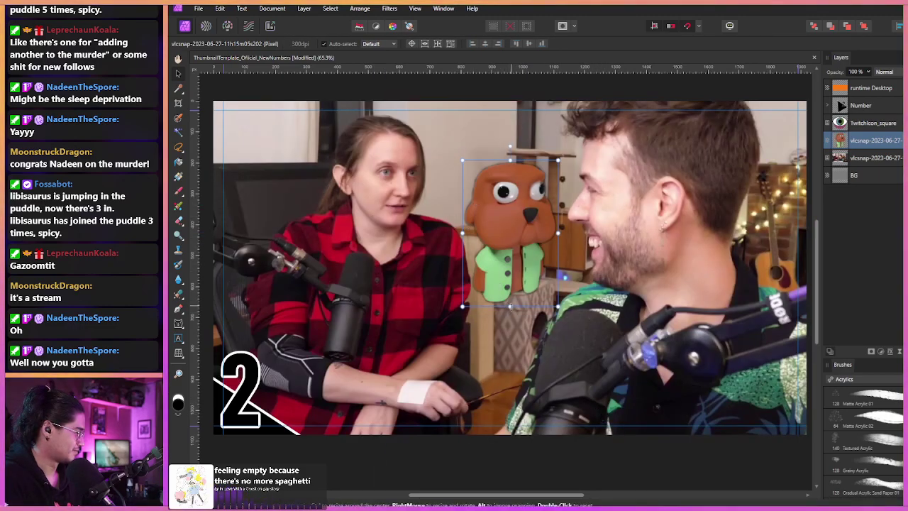
# - Scale up the dog proportionally and adjust its position in the gap between the two people
pyautogui.moveTo(510, 306); pyautogui.dragTo(510, 358)
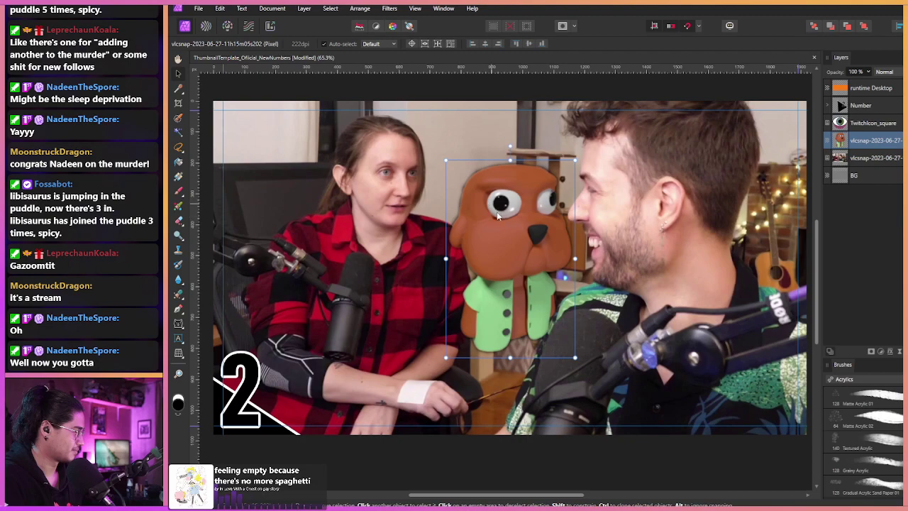
pyautogui.rightClick(861, 140)
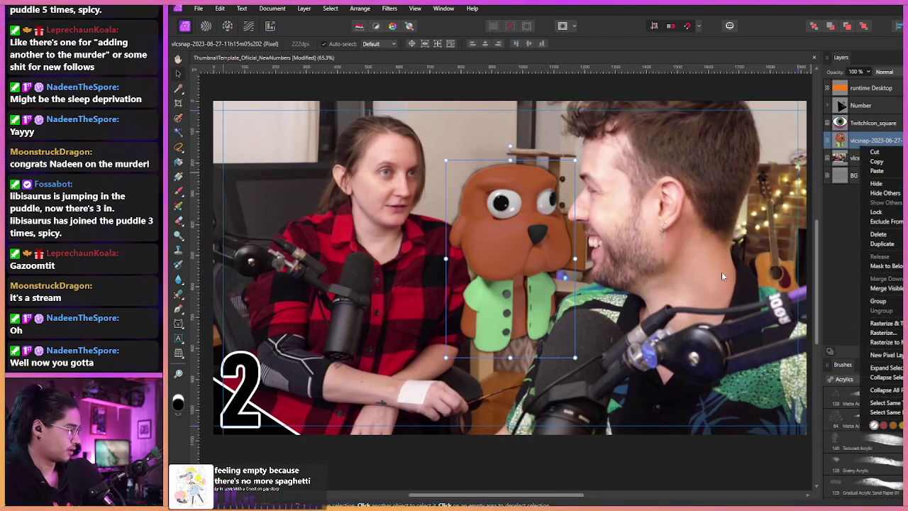
pyautogui.moveTo(485, 224); pyautogui.dragTo(489, 217)
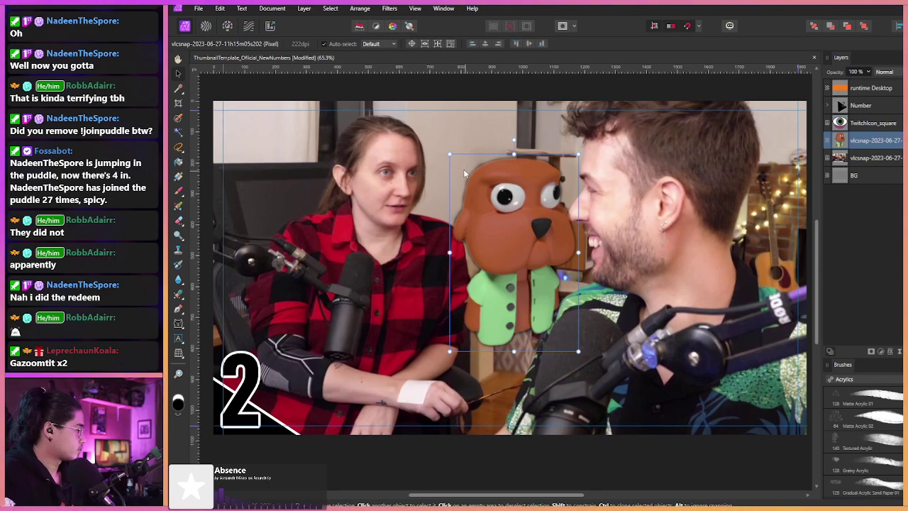
pyautogui.moveTo(488, 221); pyautogui.dragTo(500, 228)
# - Flip the dog horizontally and move it over the man's head and shoulder
pyautogui.rightClick(501, 228)
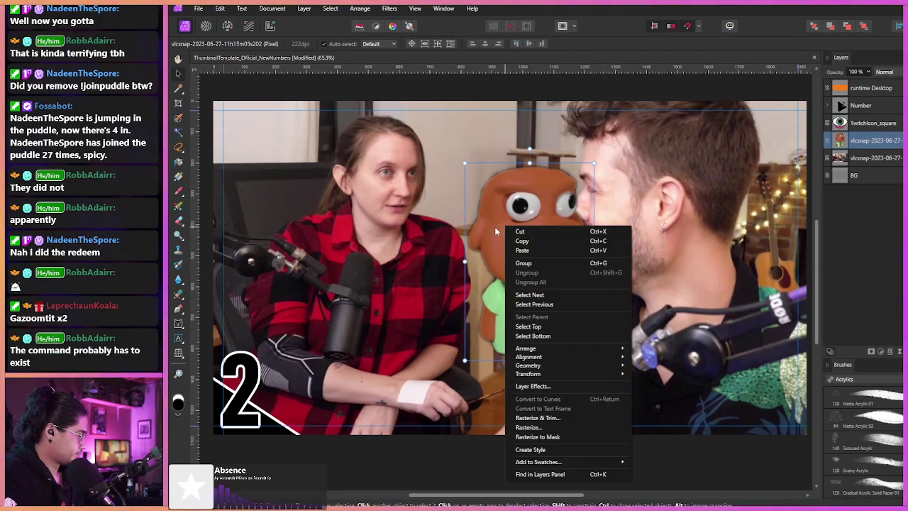
pyautogui.moveTo(518, 374)
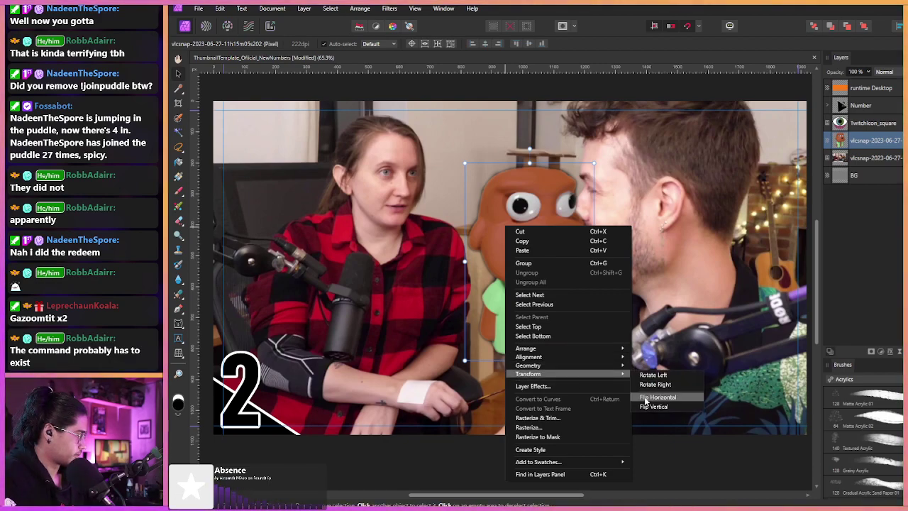
pyautogui.click(643, 399)
pyautogui.moveTo(480, 224); pyautogui.dragTo(608, 220)
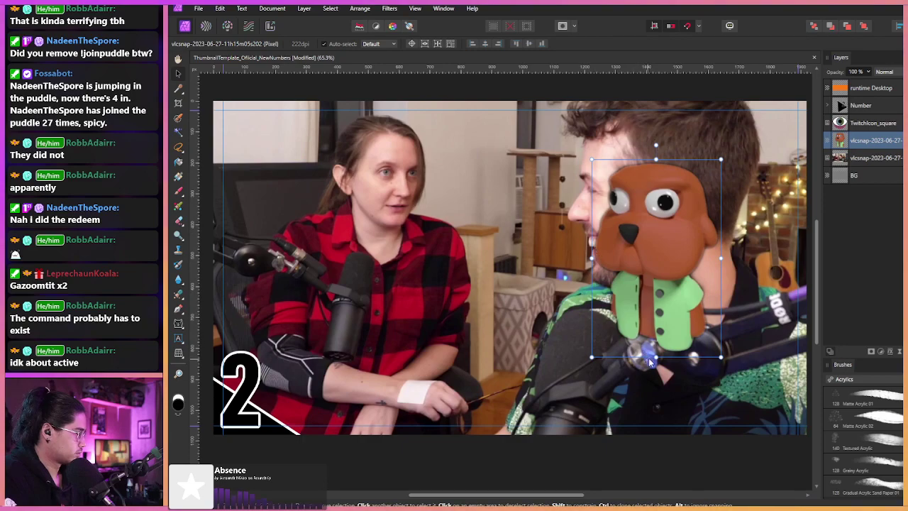
# - Enlarge the dog and position it to cover the man, with its head slightly above the canvas and its body below
pyautogui.moveTo(648, 364); pyautogui.dragTo(653, 481)
pyautogui.scroll(-1, 529, 263)
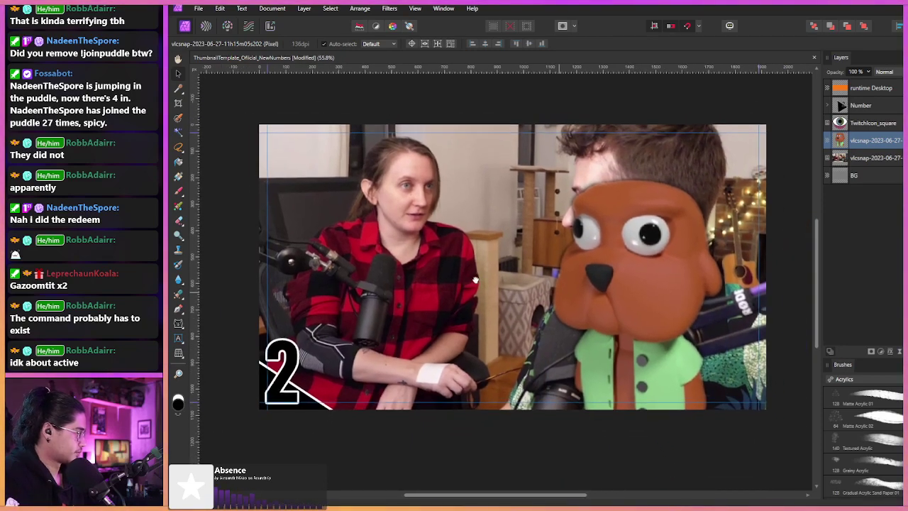
pyautogui.moveTo(475, 279); pyautogui.dragTo(471, 279)
pyautogui.moveTo(610, 301); pyautogui.dragTo(599, 247)
pyautogui.moveTo(627, 388); pyautogui.dragTo(626, 438)
pyautogui.moveTo(588, 309); pyautogui.dragTo(602, 304)
pyautogui.moveTo(640, 436); pyautogui.dragTo(640, 458)
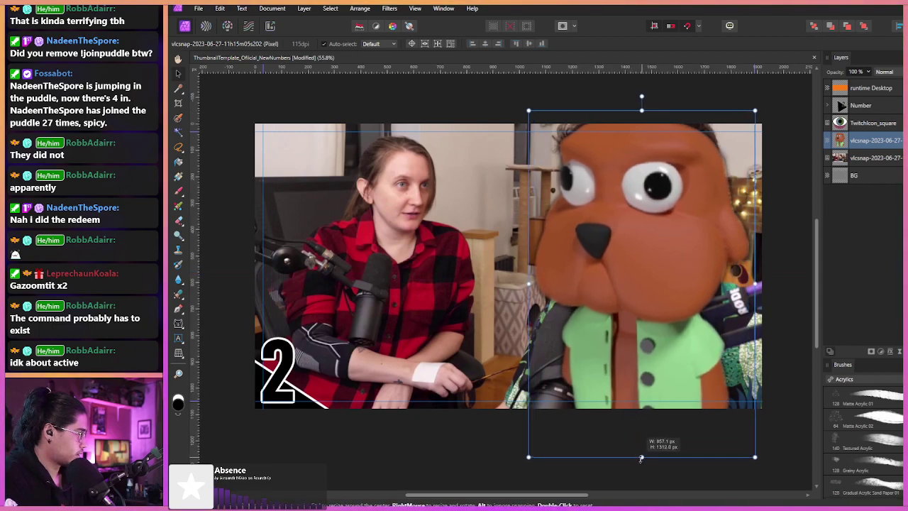
pyautogui.moveTo(575, 324); pyautogui.dragTo(570, 318)
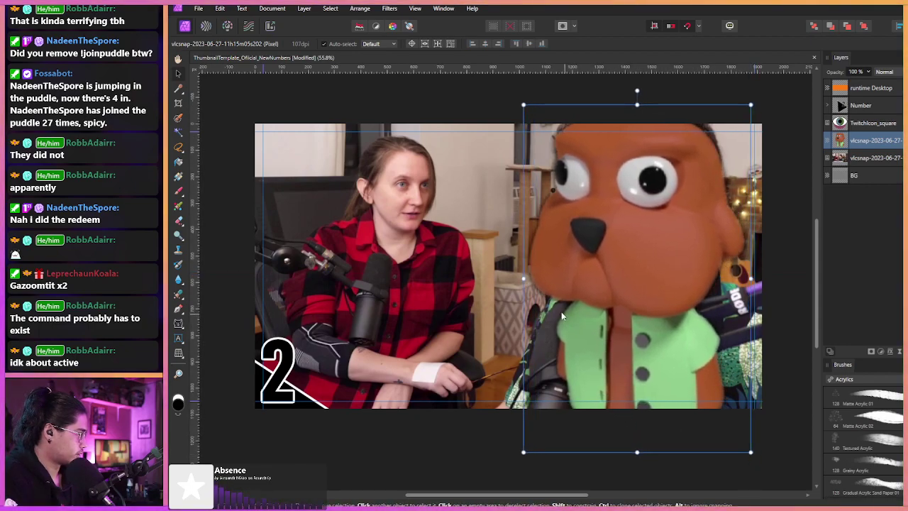
pyautogui.moveTo(638, 451); pyautogui.dragTo(638, 459)
pyautogui.moveTo(573, 329); pyautogui.dragTo(573, 319)
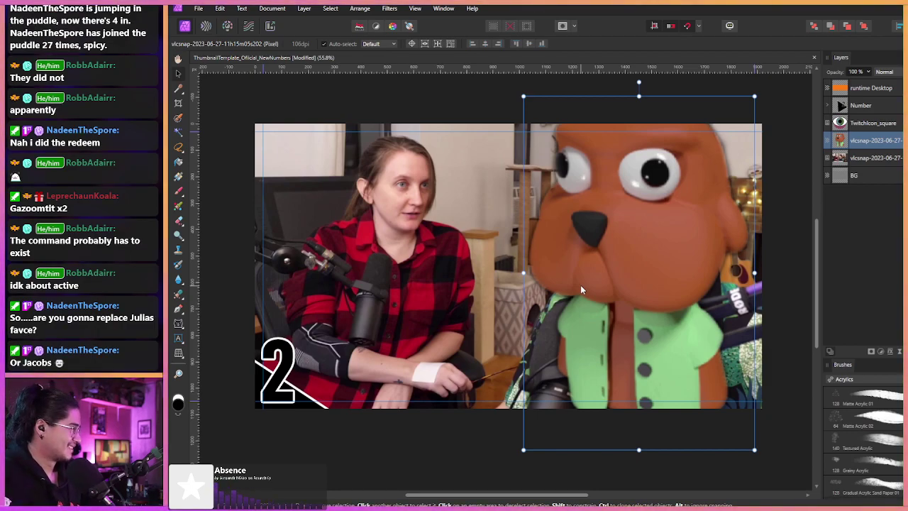
# - Toggle the dog layer off and on to compare its coverage with the man beneath
pyautogui.hotkey('ctrl', 'z')
pyautogui.press('space')
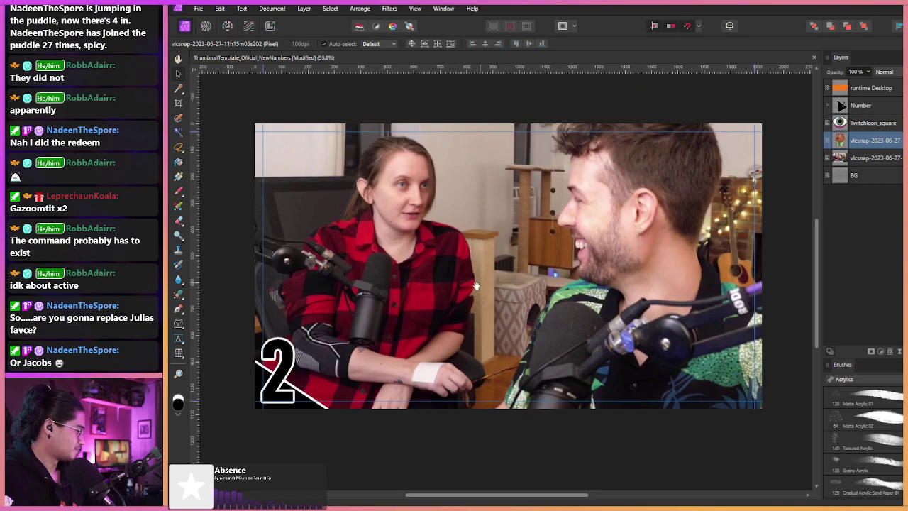
pyautogui.scroll(3, 476, 285)
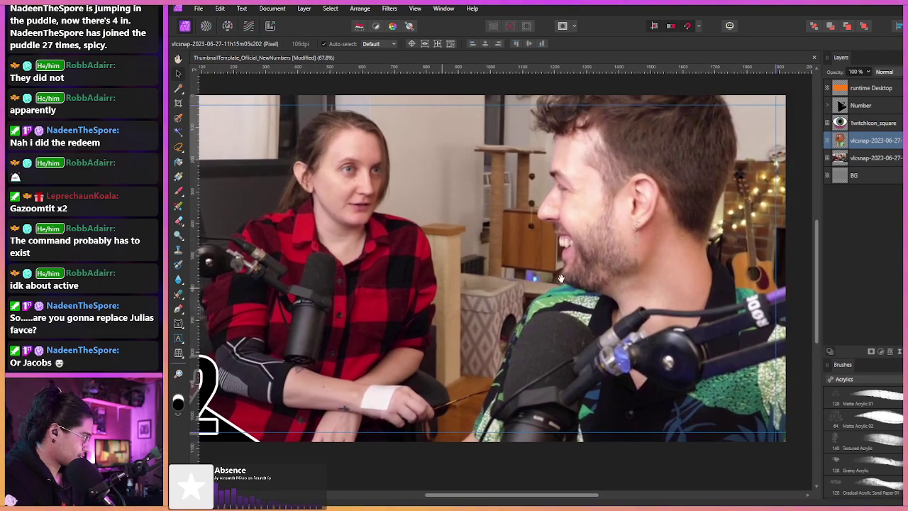
pyautogui.click(903, 140)
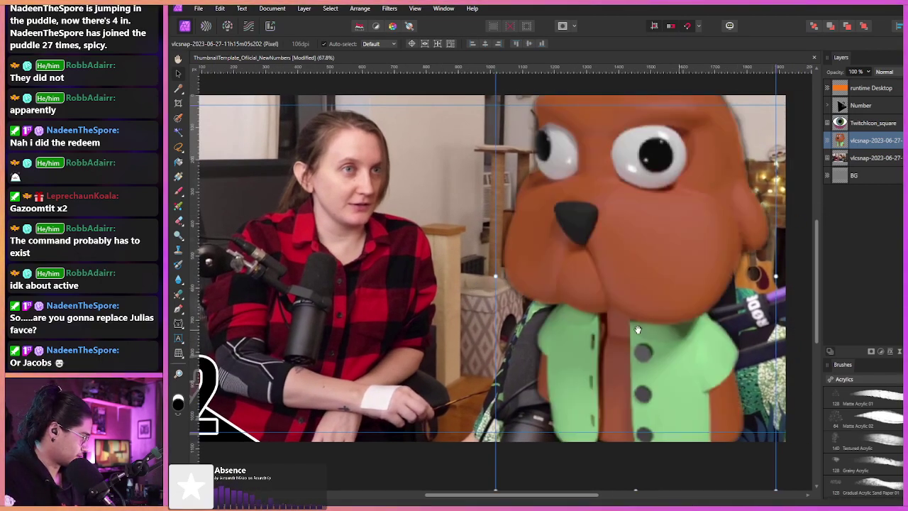
pyautogui.hscroll(1, 647, 329)
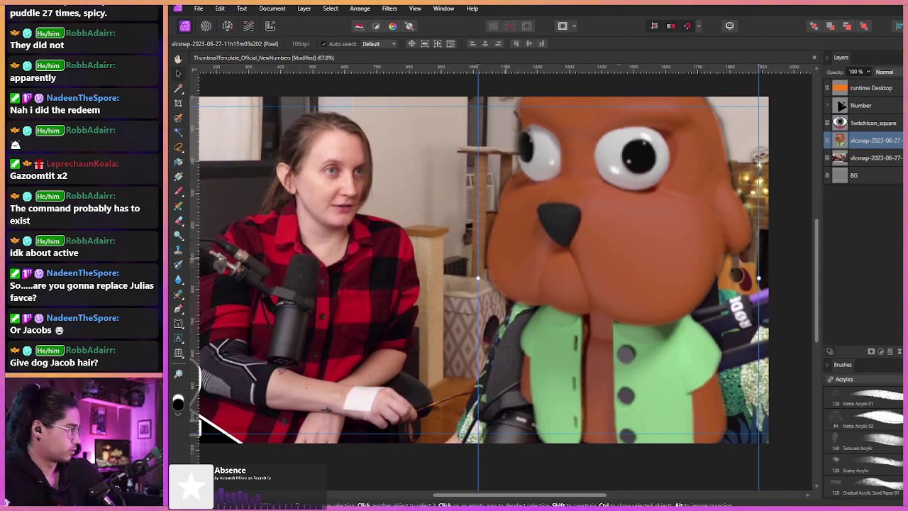
# - Hide the dog layer, activate the Paint Brush tool, and select the background photo layer for editing around the man's shoulder
pyautogui.click(901, 140)
pyautogui.press('space')
pyautogui.moveTo(531, 291); pyautogui.dragTo(512, 283)
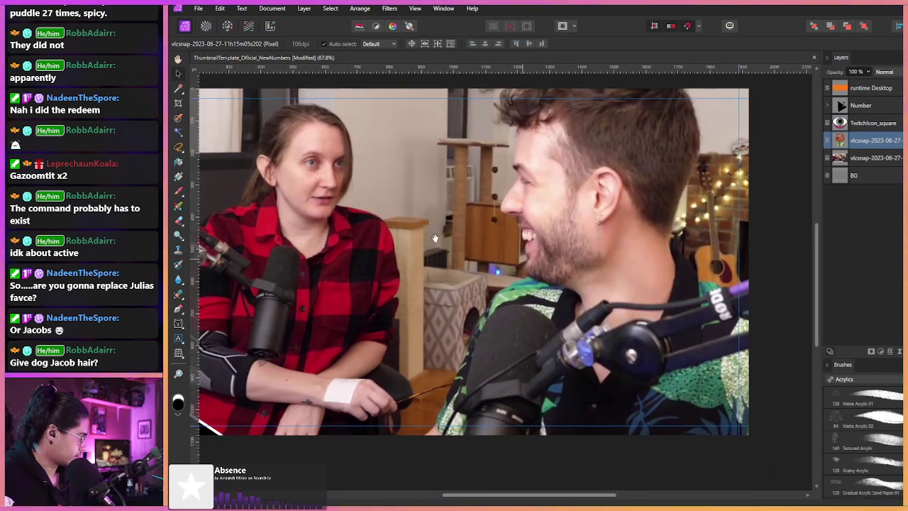
pyautogui.hotkey('ctrl', 'space')
pyautogui.moveTo(437, 310); pyautogui.dragTo(478, 247)
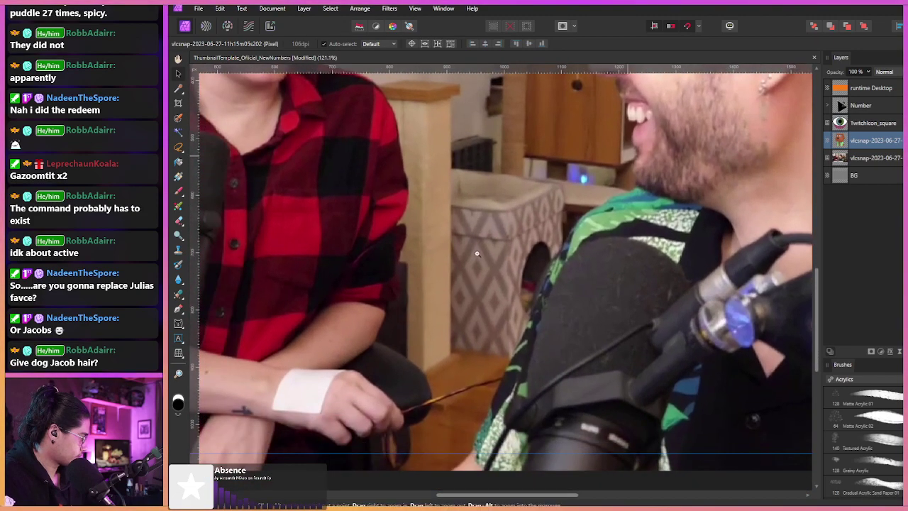
pyautogui.hotkey('ctrl', 'space')
pyautogui.moveTo(445, 206); pyautogui.dragTo(464, 193)
pyautogui.moveTo(485, 305)
pyautogui.mouseDown()
pyautogui.moveTo(493, 256)
pyautogui.moveTo(480, 248)
pyautogui.mouseUp()
pyautogui.press('b')
pyautogui.press('space')
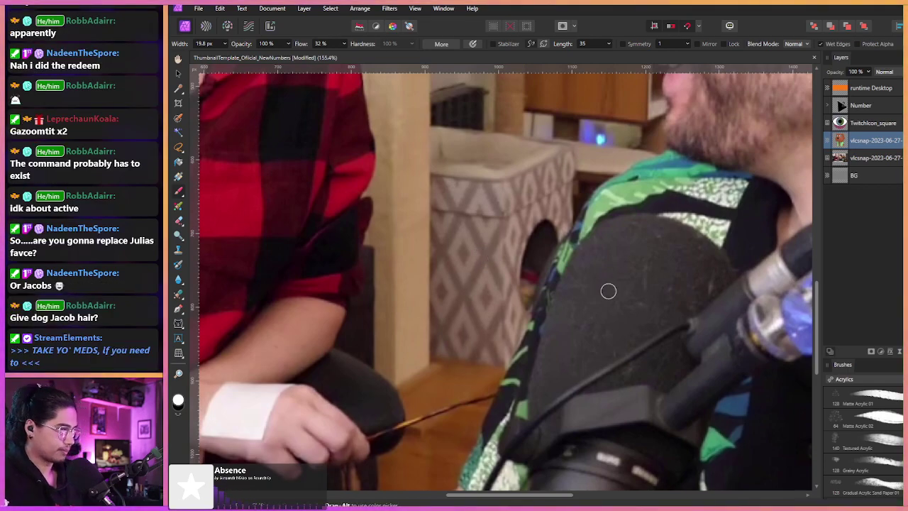
pyautogui.click(845, 160)
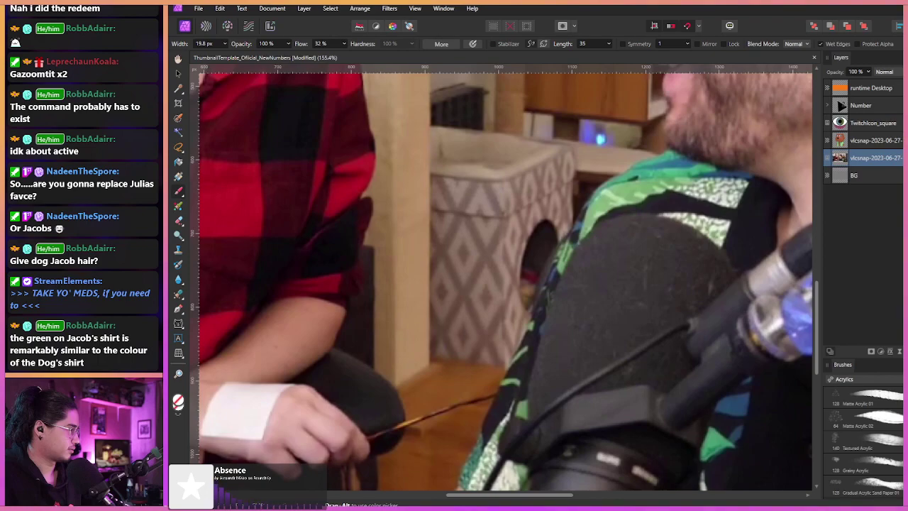
# - Show the dog layer again to check how it overlaps the man's sleeve and microphone, and hide it
pyautogui.hotkey('ctrl', 'z')
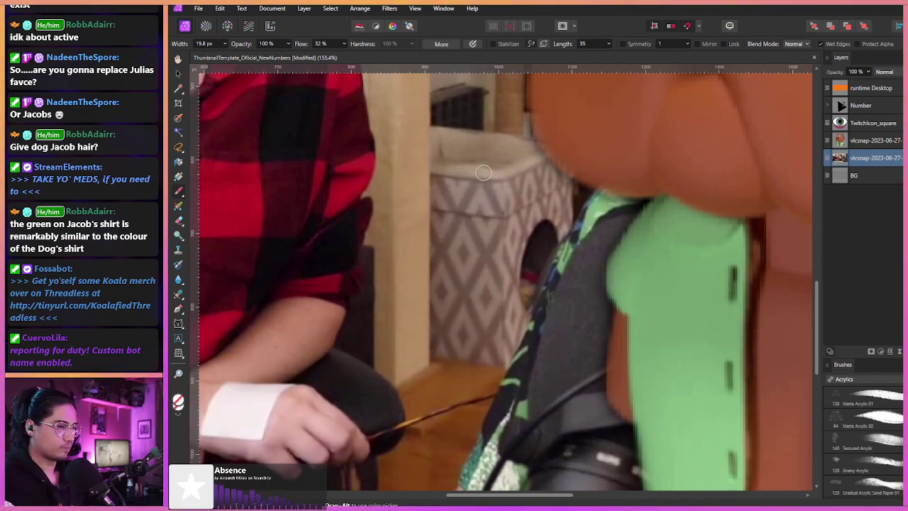
pyautogui.moveTo(497, 176); pyautogui.dragTo(490, 205)
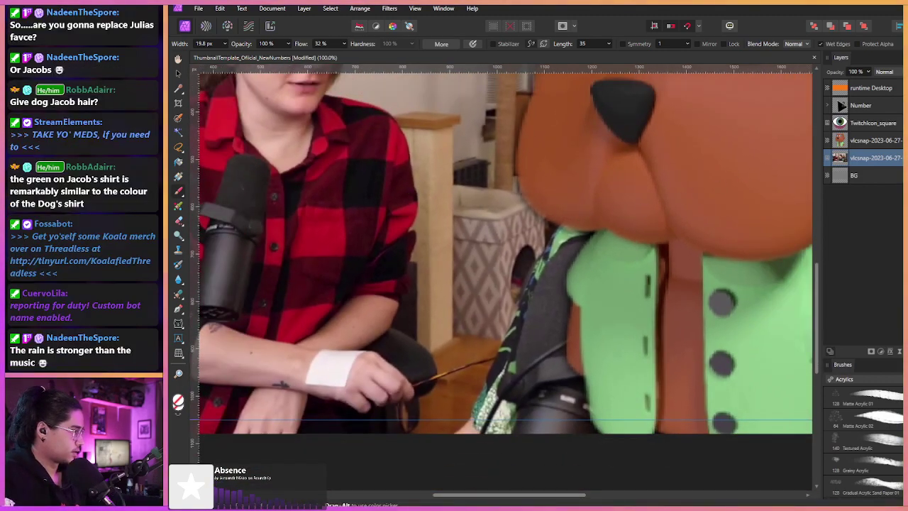
pyautogui.click(904, 140)
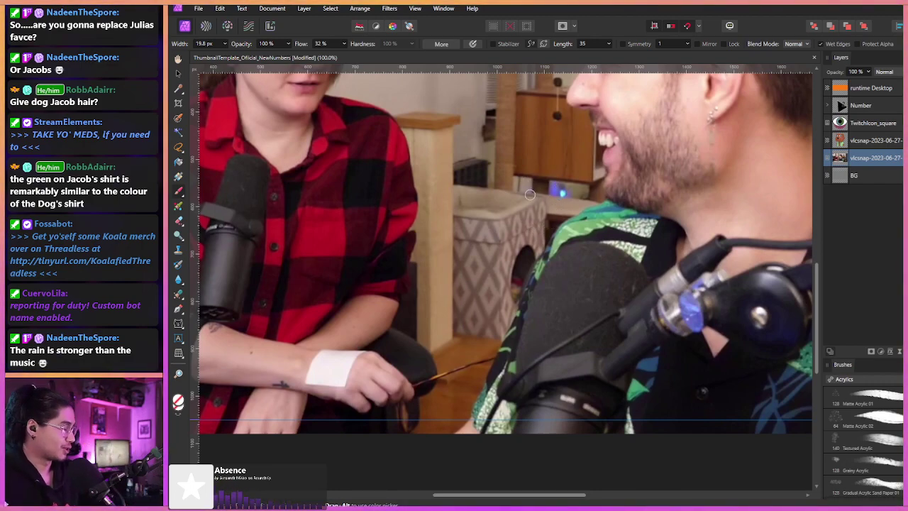
# - Examine the background between the two people, around the cat house and the edge of the man's sleeve
pyautogui.moveTo(533, 230)
pyautogui.mouseDown()
pyautogui.moveTo(533, 256)
pyautogui.moveTo(539, 241)
pyautogui.mouseUp()
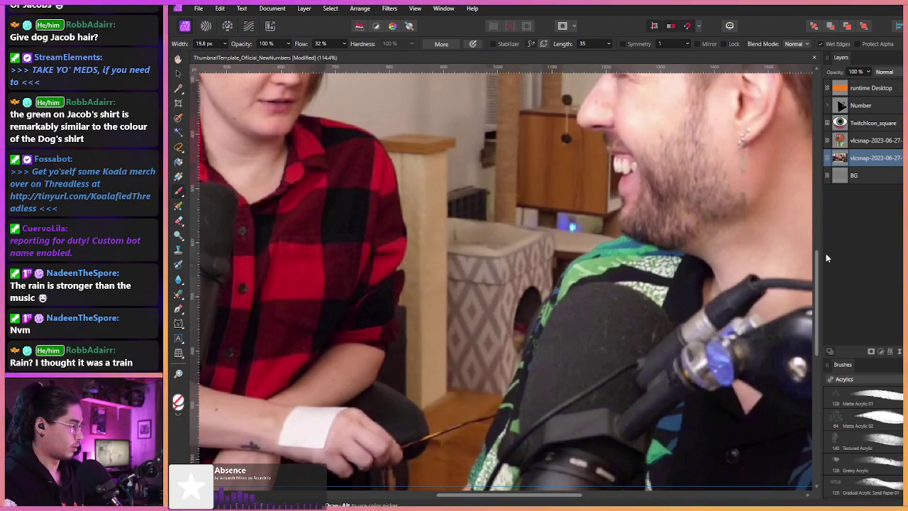
pyautogui.moveTo(513, 229); pyautogui.dragTo(500, 249)
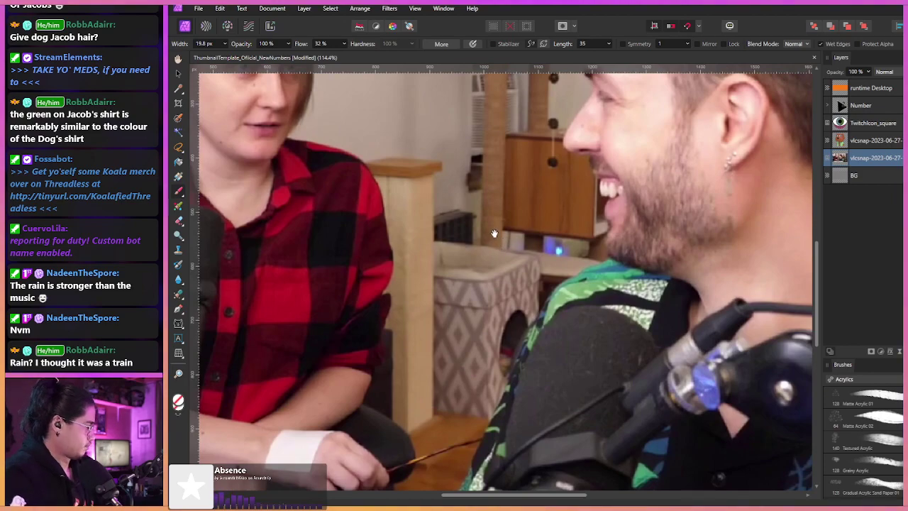
pyautogui.moveTo(450, 236); pyautogui.dragTo(495, 277)
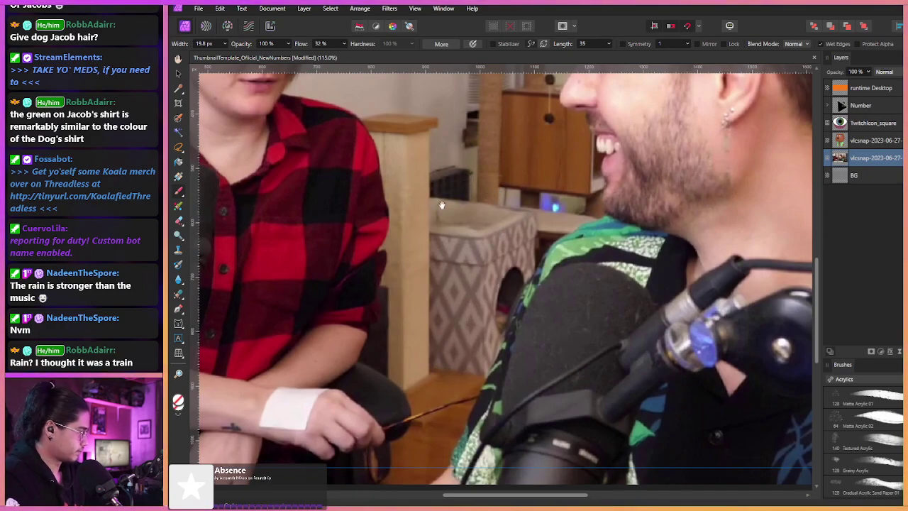
pyautogui.moveTo(459, 266); pyautogui.dragTo(458, 252)
pyautogui.scroll(-3, 460, 255)
pyautogui.scroll(2, 447, 258)
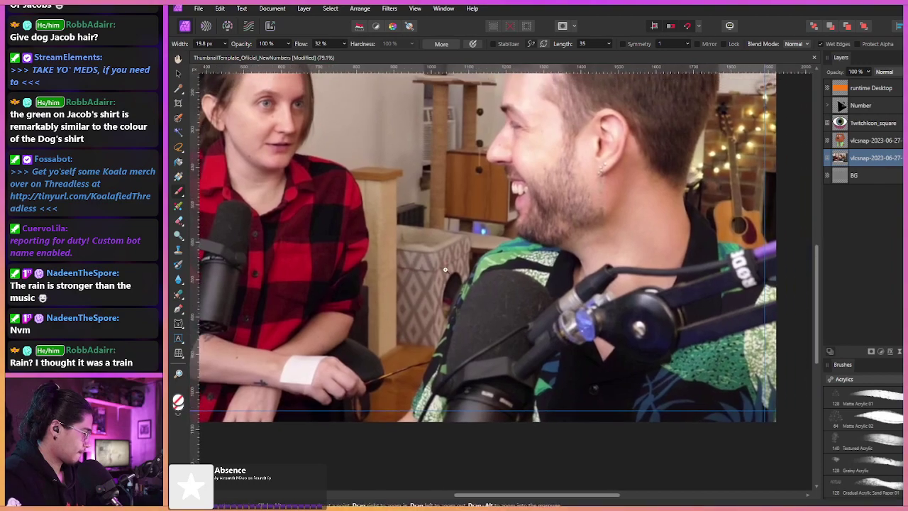
pyautogui.scroll(1, 425, 265)
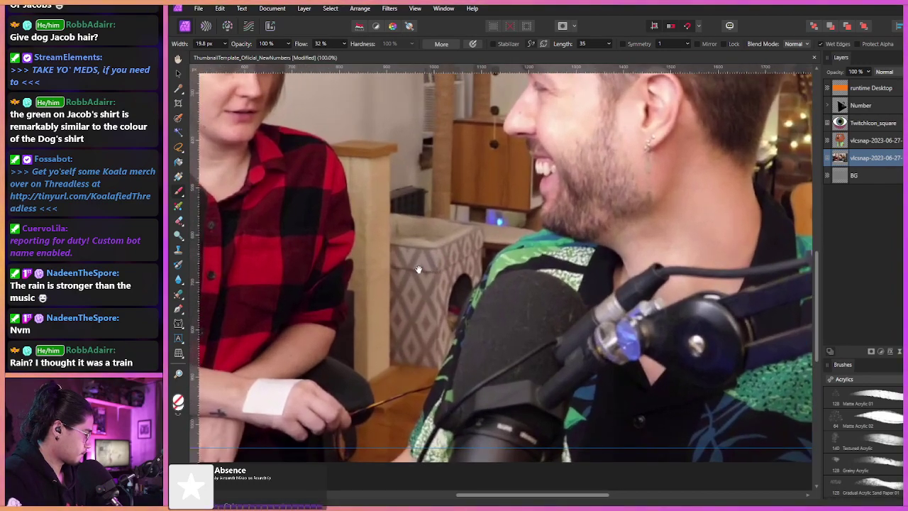
pyautogui.moveTo(419, 272); pyautogui.dragTo(435, 274)
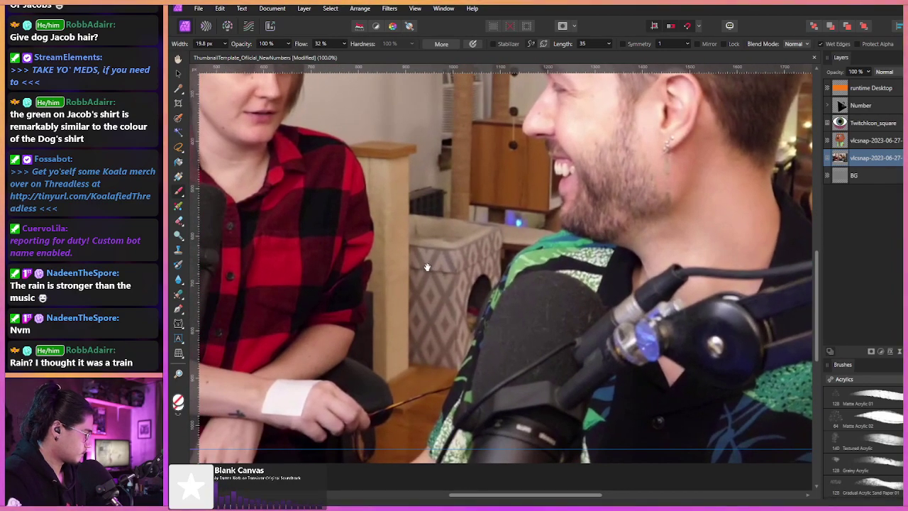
pyautogui.scroll(8, 446, 266)
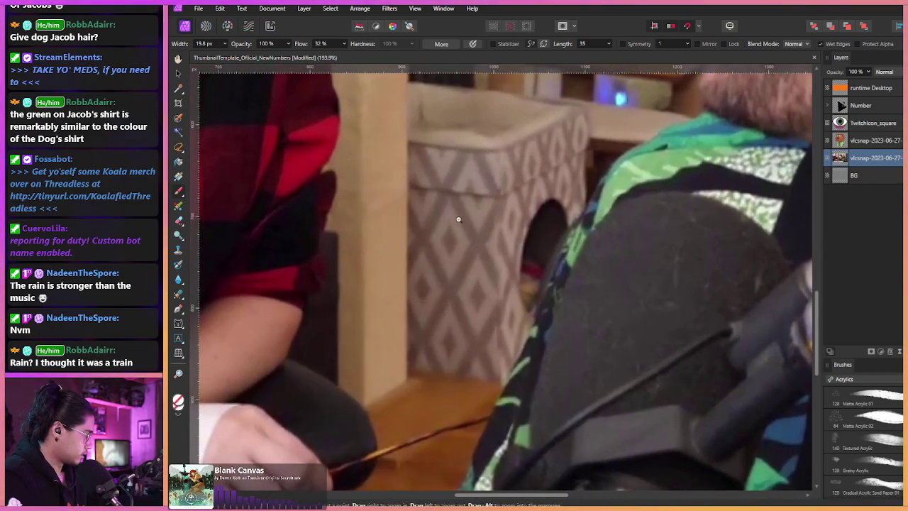
pyautogui.scroll(-2, 450, 235)
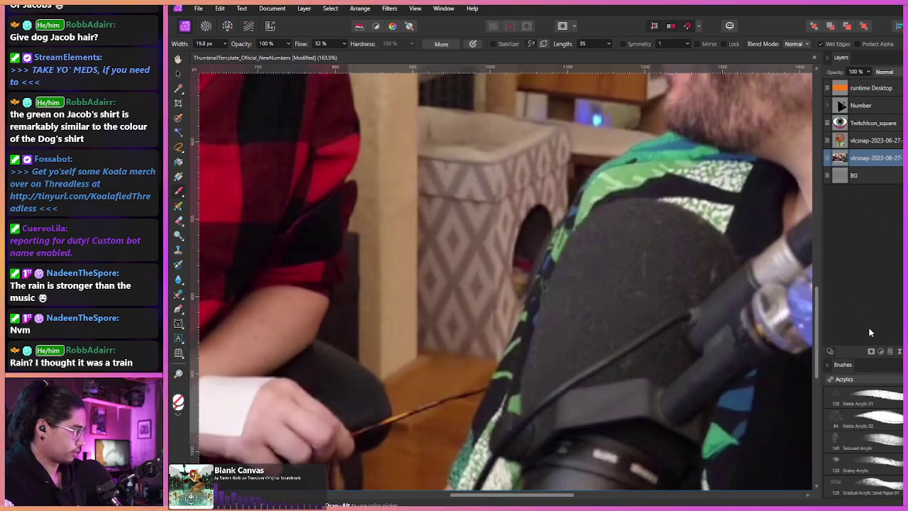
# - Add a pixel layer between the dog and the background photo, and outline the exposed sleeve beside the cat house in white
pyautogui.hotkey('ctrl', 'v')
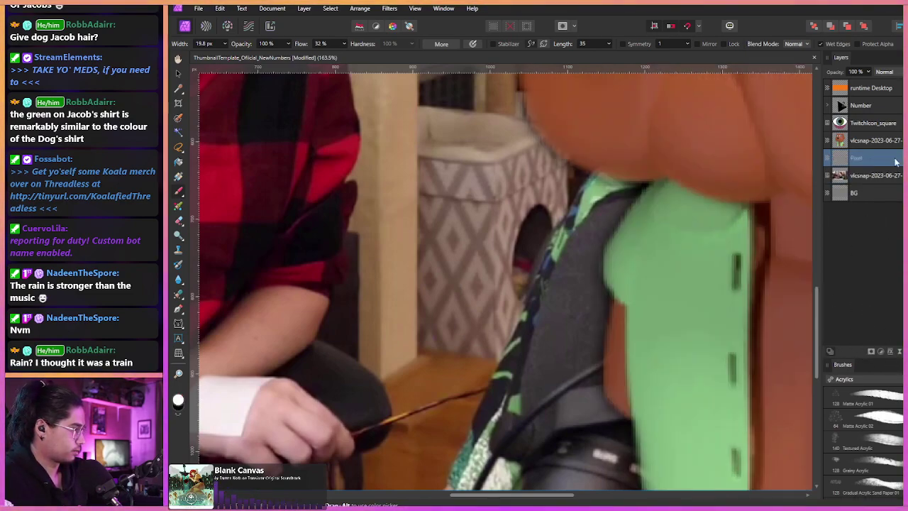
pyautogui.scroll(-2, 543, 217)
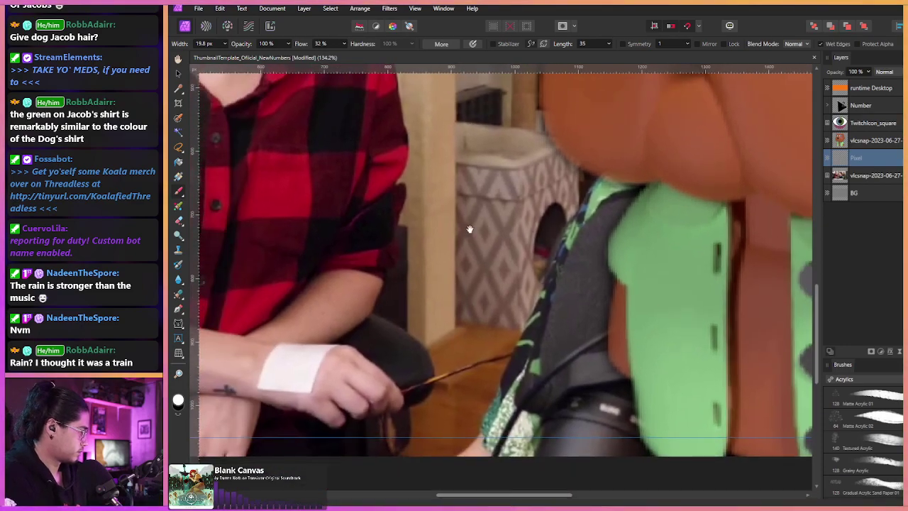
pyautogui.moveTo(596, 170)
pyautogui.mouseDown()
pyautogui.moveTo(601, 186)
pyautogui.moveTo(505, 376)
pyautogui.moveTo(454, 450)
pyautogui.moveTo(544, 456)
pyautogui.moveTo(557, 440)
pyautogui.mouseUp()
pyautogui.hotkey('ctrl', 'z')
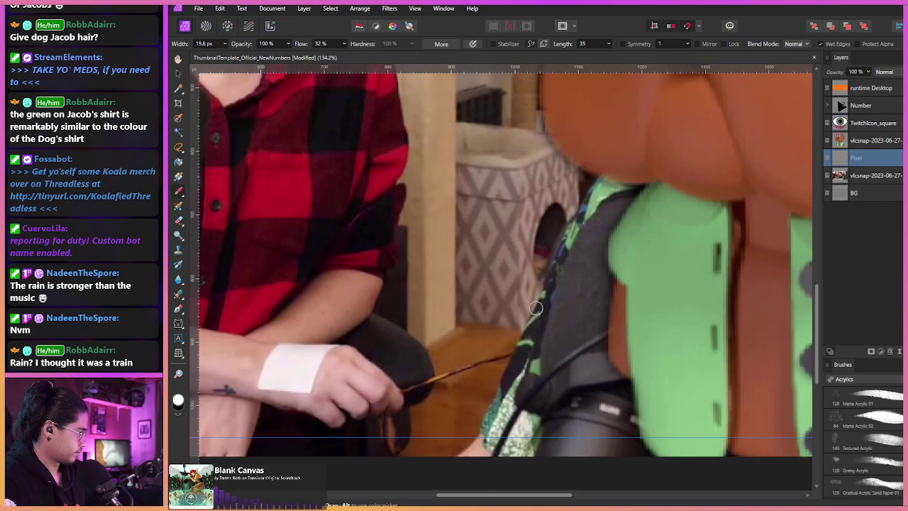
pyautogui.moveTo(618, 167)
pyautogui.mouseDown()
pyautogui.moveTo(575, 208)
pyautogui.moveTo(527, 344)
pyautogui.moveTo(492, 415)
pyautogui.moveTo(455, 454)
pyautogui.mouseUp()
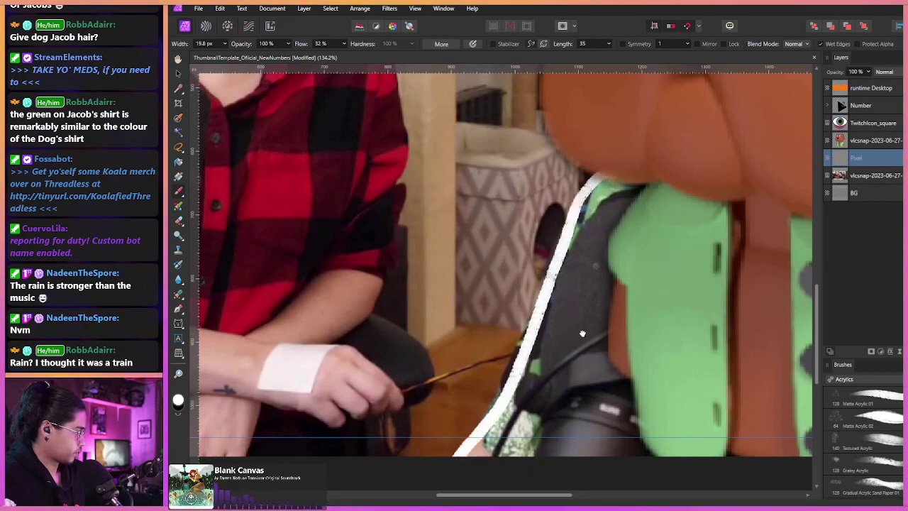
# - Outline the man's other exposed shoulder in white, from below the guitar out to the canvas edge
pyautogui.moveTo(593, 330); pyautogui.dragTo(398, 340)
pyautogui.moveTo(593, 307); pyautogui.dragTo(421, 297)
pyautogui.moveTo(545, 257)
pyautogui.mouseDown()
pyautogui.moveTo(478, 322)
pyautogui.moveTo(479, 336)
pyautogui.mouseUp()
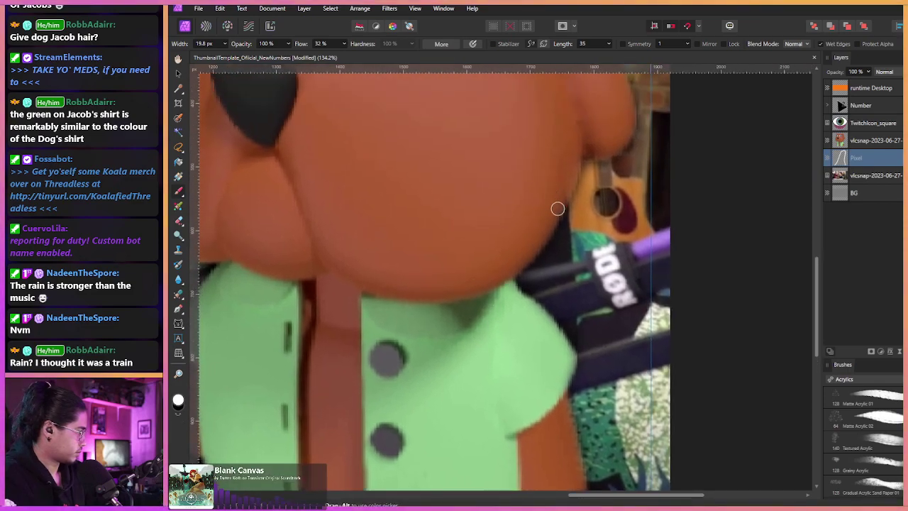
pyautogui.moveTo(566, 203); pyautogui.dragTo(670, 298)
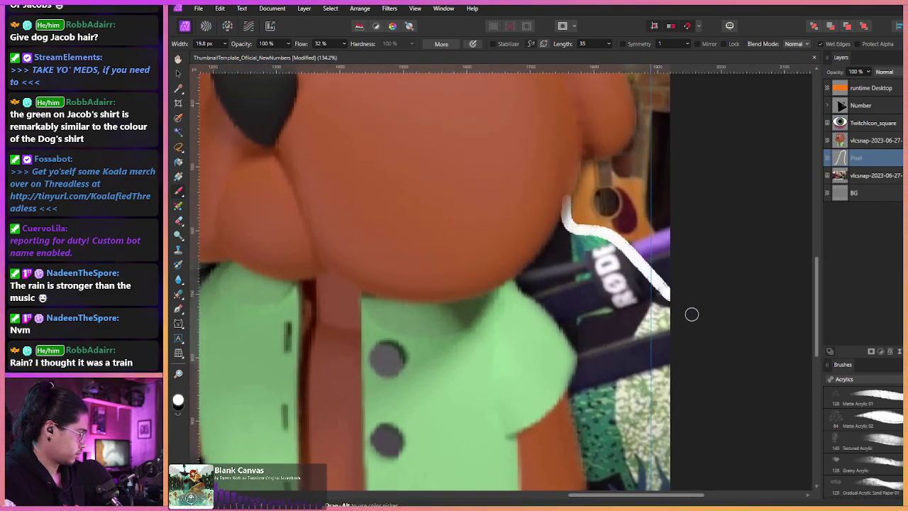
pyautogui.moveTo(681, 395); pyautogui.dragTo(622, 300)
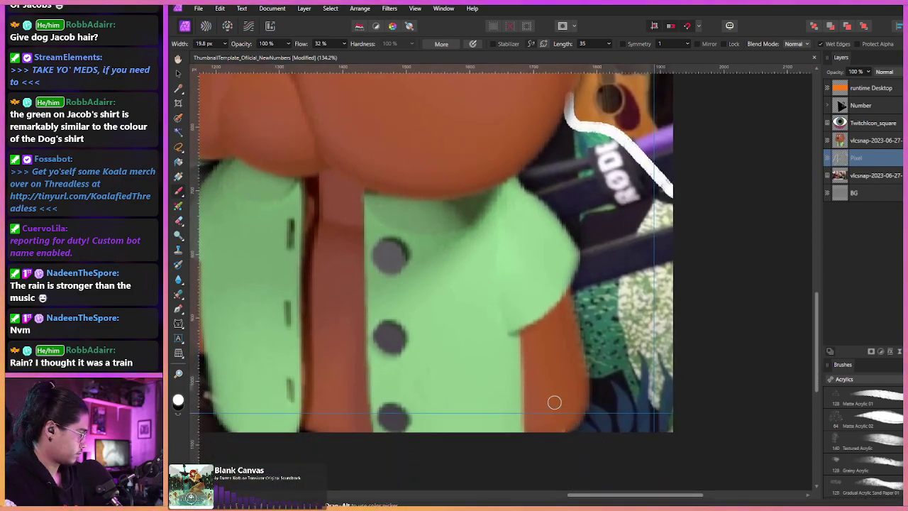
pyautogui.moveTo(437, 173); pyautogui.dragTo(578, 257)
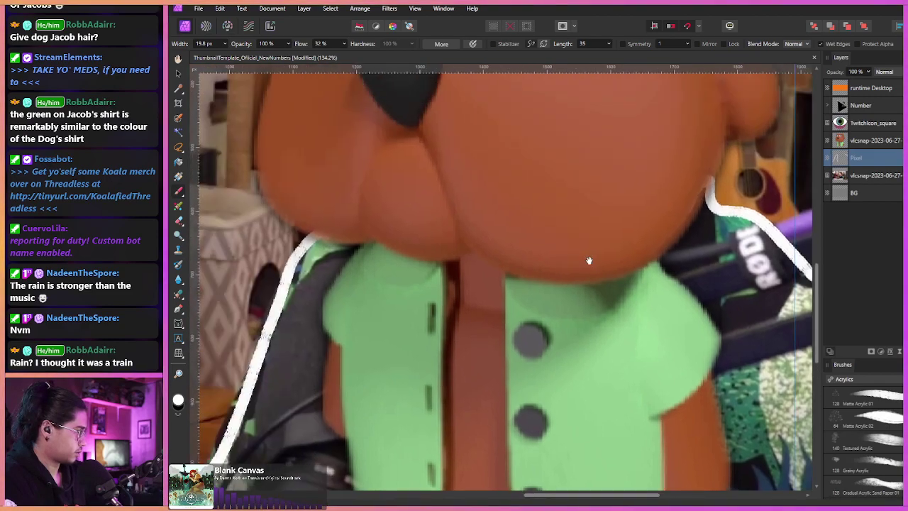
# - Hide the dog layer and add another pixel layer directly above the background photo
pyautogui.click(902, 140)
pyautogui.moveTo(349, 207); pyautogui.dragTo(471, 213)
pyautogui.scroll(-1, 430, 212)
pyautogui.click(865, 181)
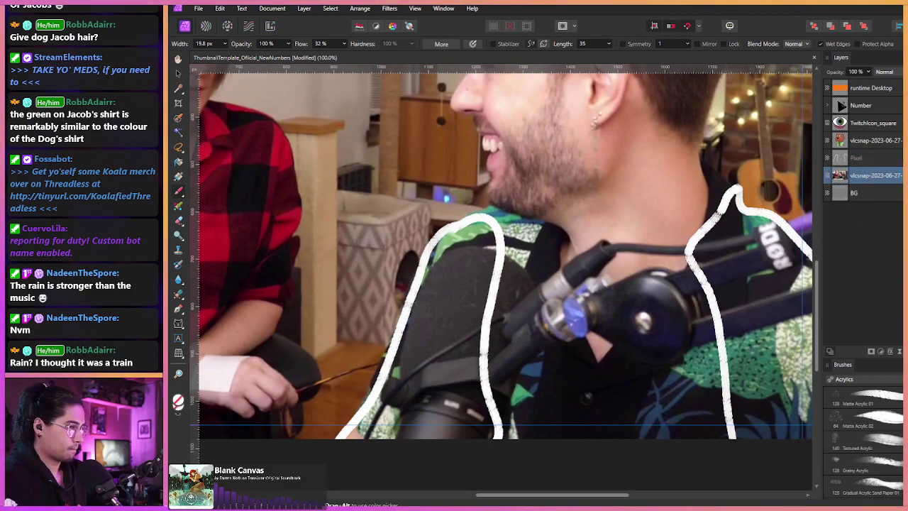
pyautogui.hotkey('ctrl', 'shift', 'n')
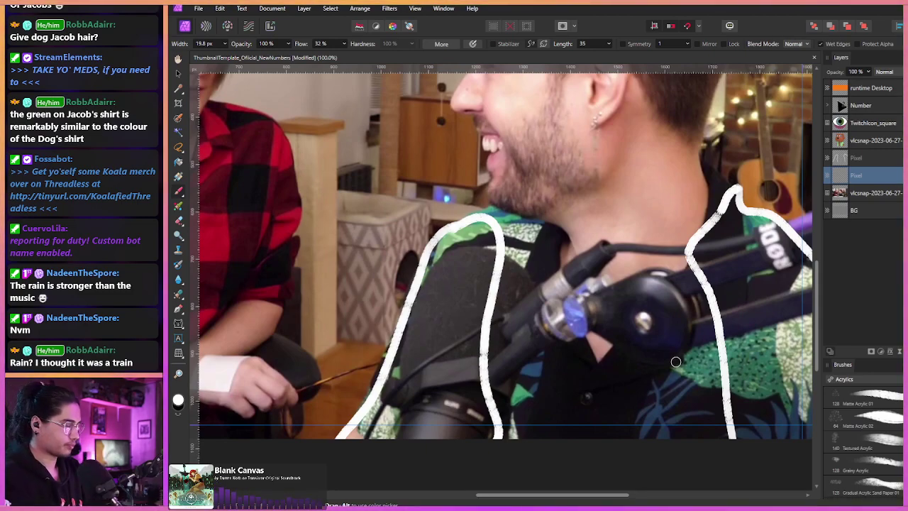
# - Reduce the paint brush width to 5.8 px for detailed work between the cat house and the outlined sleeve
pyautogui.moveTo(357, 261)
pyautogui.mouseDown()
pyautogui.moveTo(392, 279)
pyautogui.moveTo(412, 275)
pyautogui.mouseUp()
pyautogui.scroll(1, 426, 258)
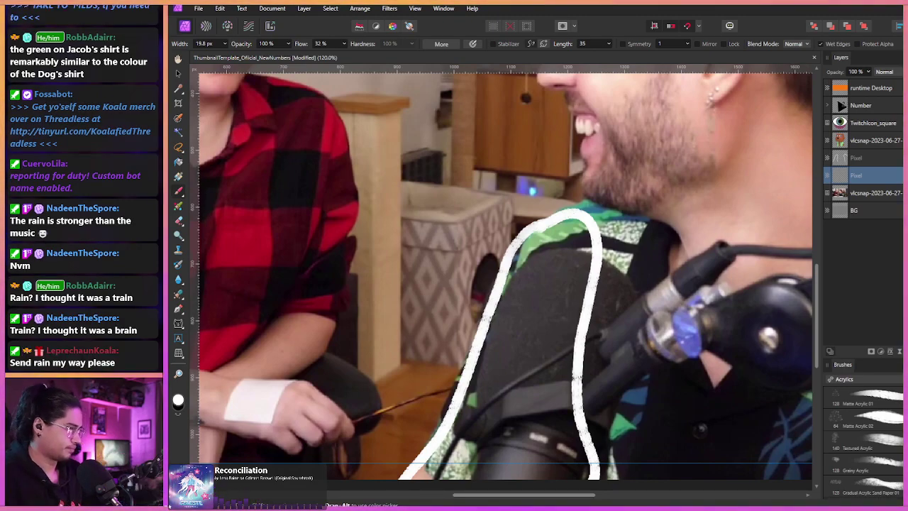
pyautogui.moveTo(456, 213)
pyautogui.mouseDown()
pyautogui.moveTo(480, 221)
pyautogui.moveTo(486, 207)
pyautogui.mouseUp()
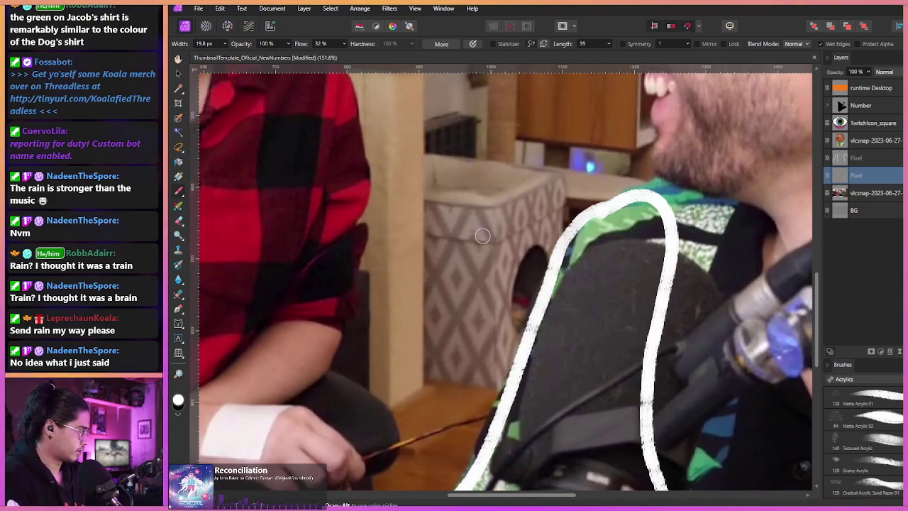
pyautogui.press('v')
pyautogui.press('b')
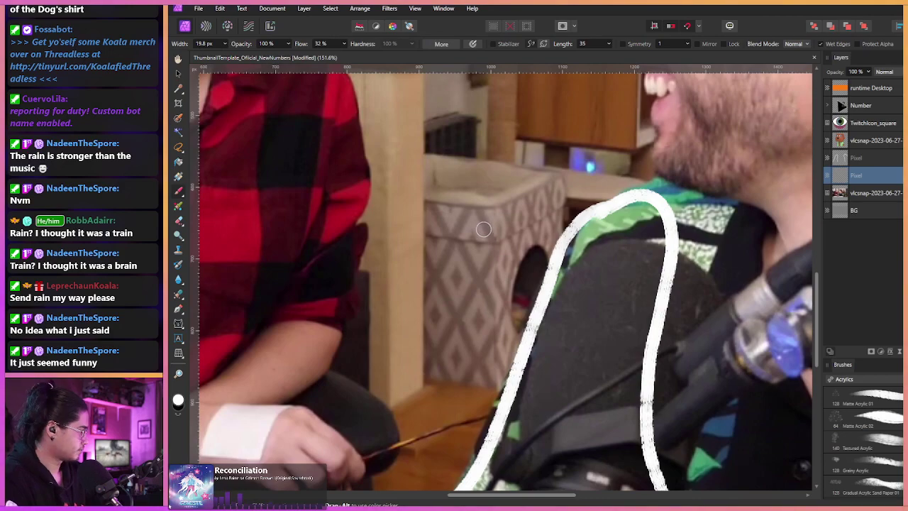
pyautogui.scroll(1, 500, 265)
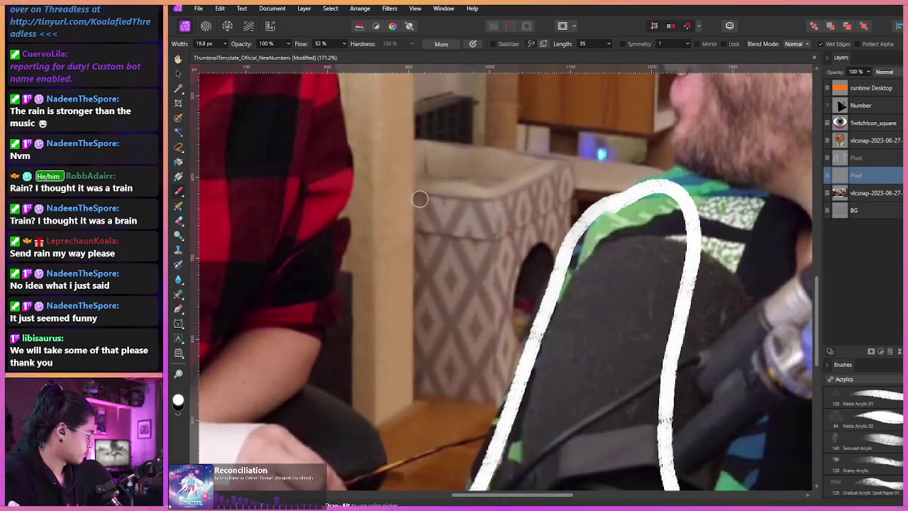
pyautogui.moveTo(474, 296); pyautogui.dragTo(483, 269)
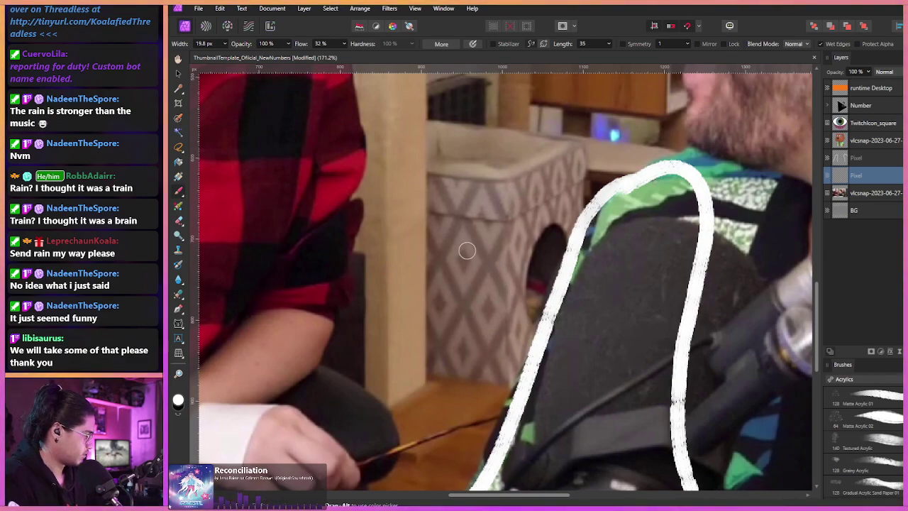
pyautogui.scroll(1, 506, 323)
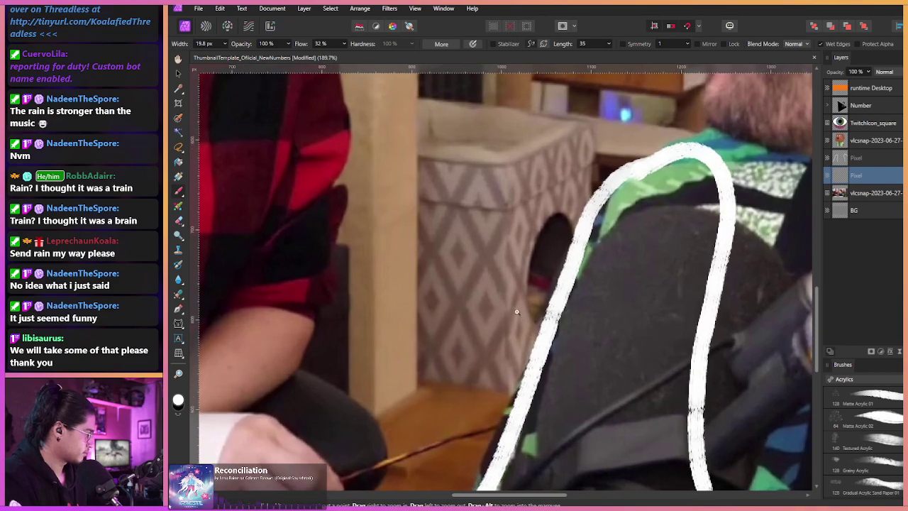
pyautogui.moveTo(484, 277); pyautogui.dragTo(461, 276)
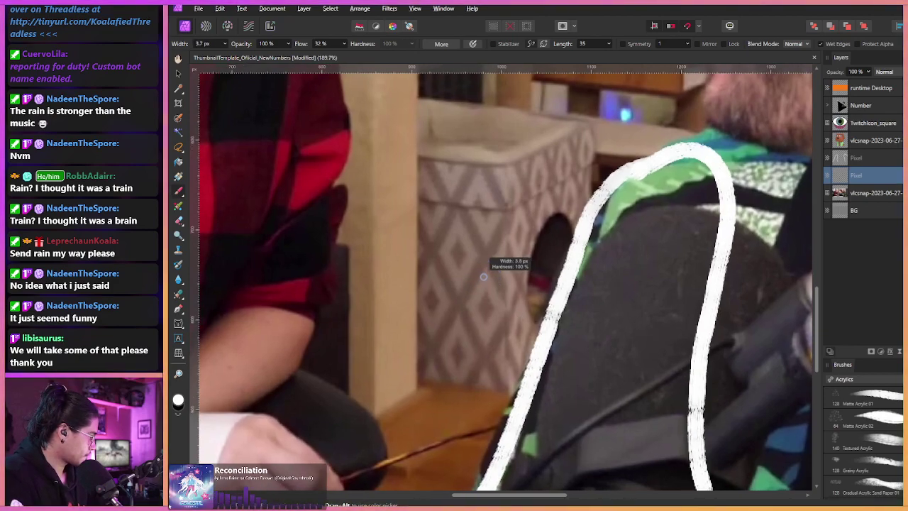
pyautogui.scroll(1, 497, 325)
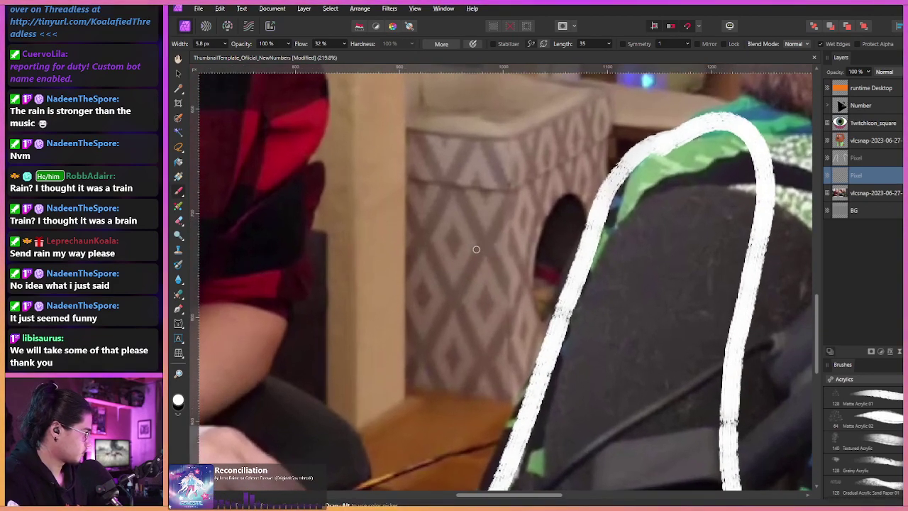
# - Activate the Clone Brush at a width of 22.1 px and sample the cat house's patterned corner beside its opening
pyautogui.click(178, 249)
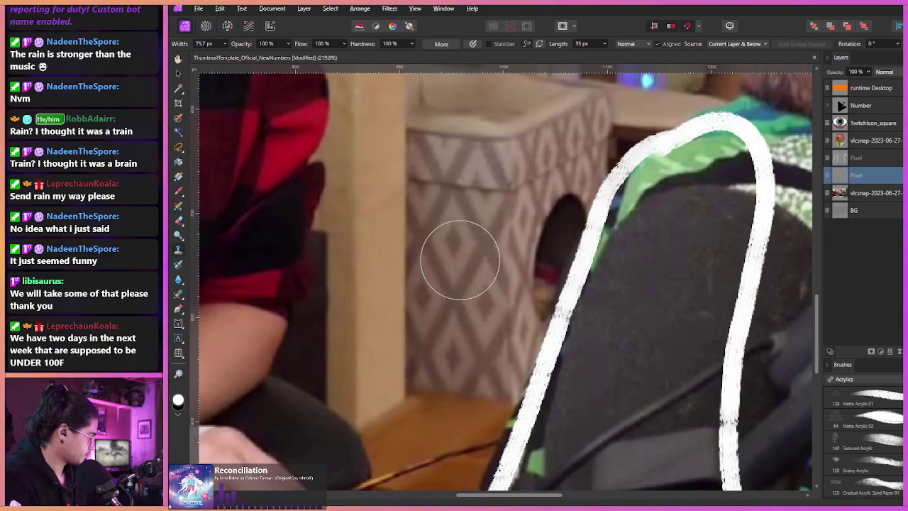
pyautogui.moveTo(467, 256); pyautogui.dragTo(417, 239)
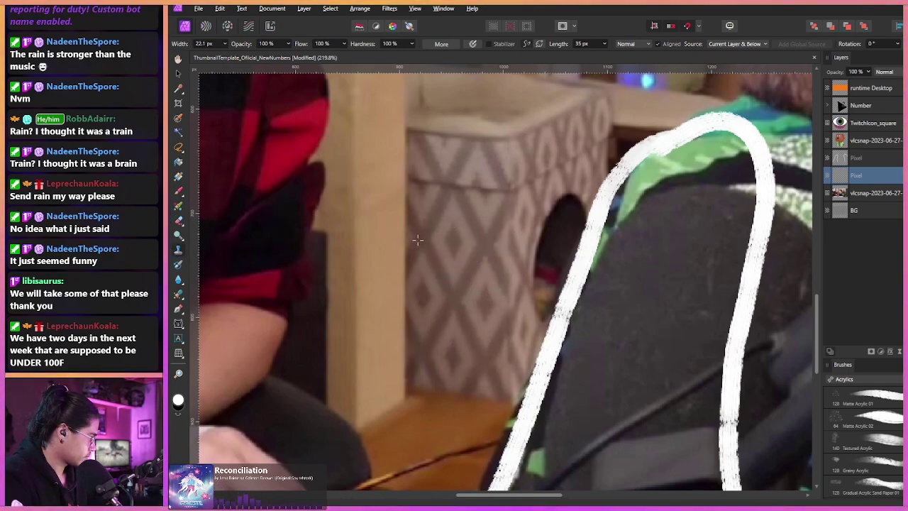
pyautogui.keyDown('alt'); pyautogui.click(524, 209); pyautogui.keyUp('alt')
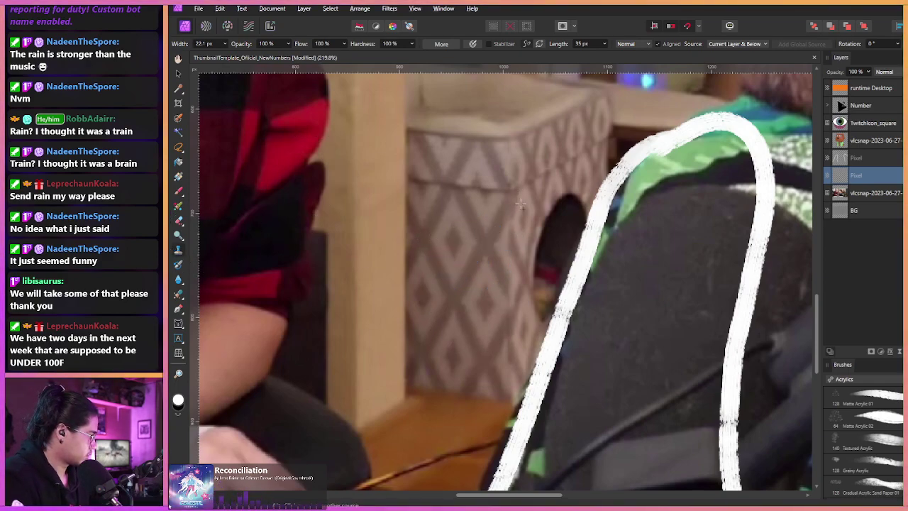
pyautogui.press('alt')
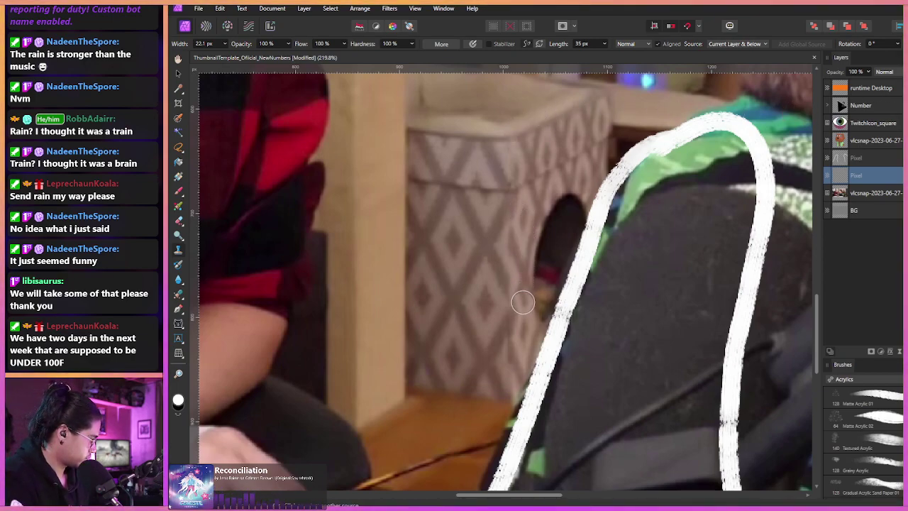
pyautogui.keyDown('alt'); pyautogui.click(523, 249); pyautogui.keyUp('alt')
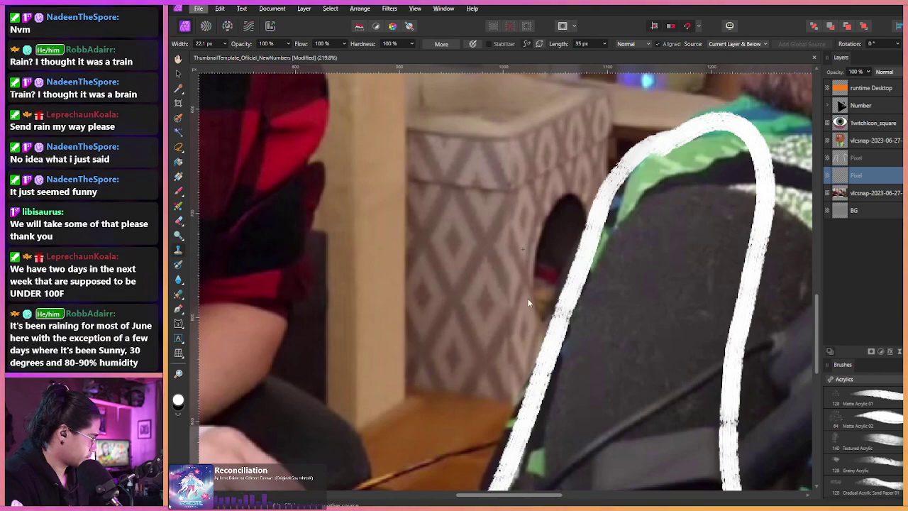
pyautogui.press('alt')
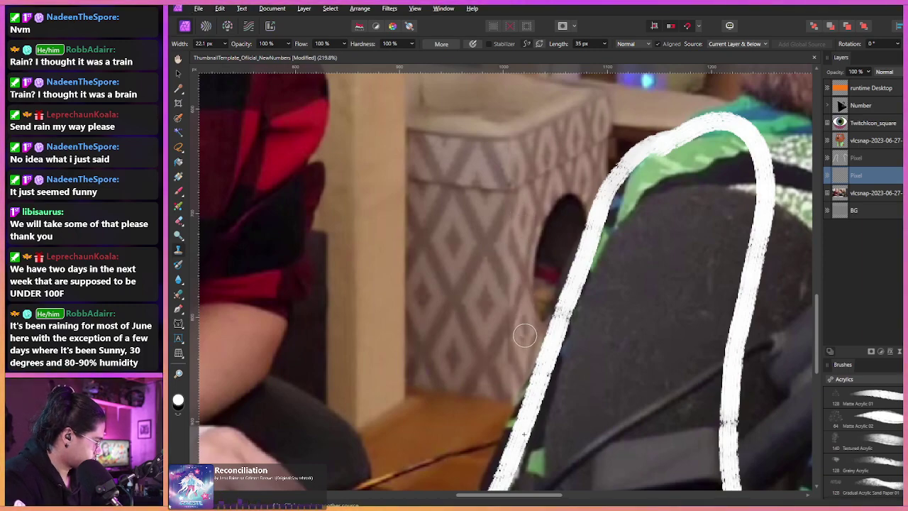
# - Try cloning the cat house pattern over the opening's lower edge and the man's sleeve, and undo the strokes
pyautogui.moveTo(523, 329)
pyautogui.mouseDown()
pyautogui.moveTo(553, 285)
pyautogui.moveTo(583, 293)
pyautogui.moveTo(542, 274)
pyautogui.mouseUp()
pyautogui.moveTo(539, 339)
pyautogui.mouseDown()
pyautogui.moveTo(523, 390)
pyautogui.moveTo(551, 361)
pyautogui.moveTo(542, 372)
pyautogui.mouseUp()
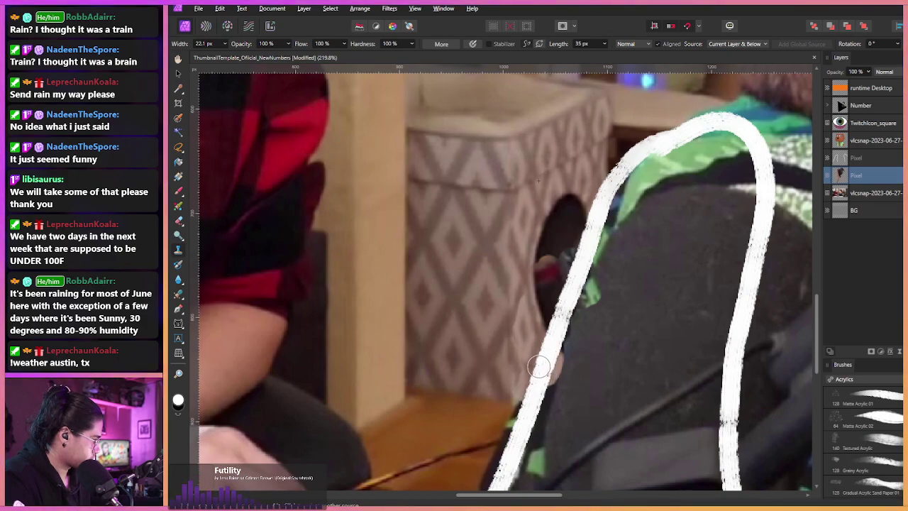
pyautogui.hotkey('ctrl', 'z')
pyautogui.hotkey('ctrl', 'z')
pyautogui.hotkey('ctrl', 'z')
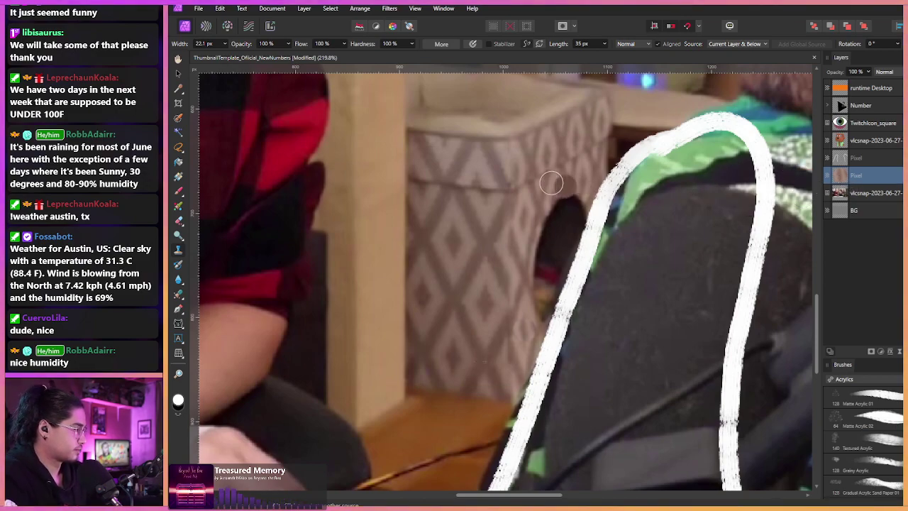
# - Undo the test clone made from beside the cat house's opening and re-add a pixel layer above the background photo
pyautogui.keyDown('alt'); pyautogui.click(556, 185); pyautogui.keyUp('alt')
pyautogui.click(502, 181)
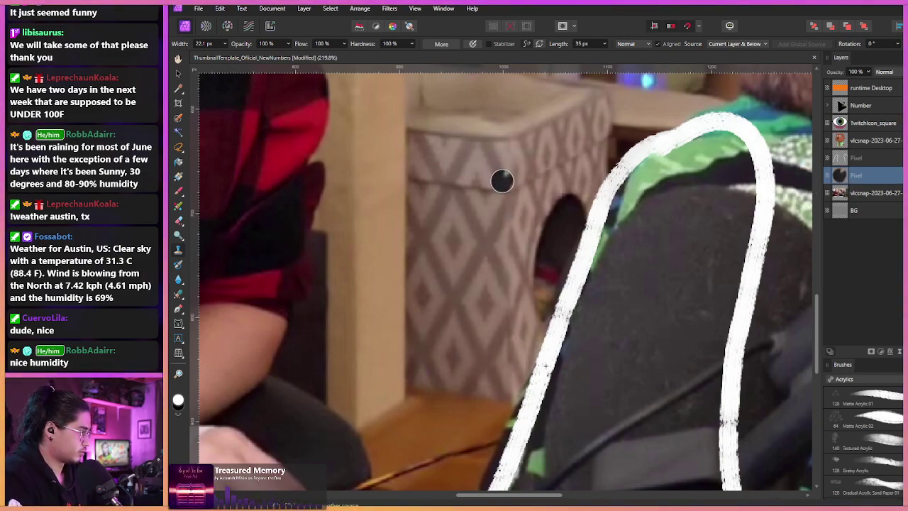
pyautogui.hotkey('ctrl', 'z')
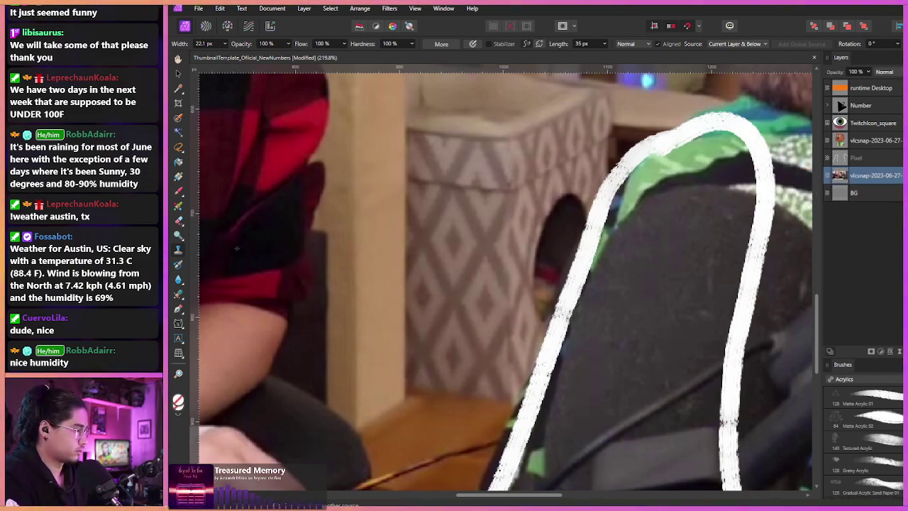
pyautogui.hotkey('ctrl', 'shift', 'n')
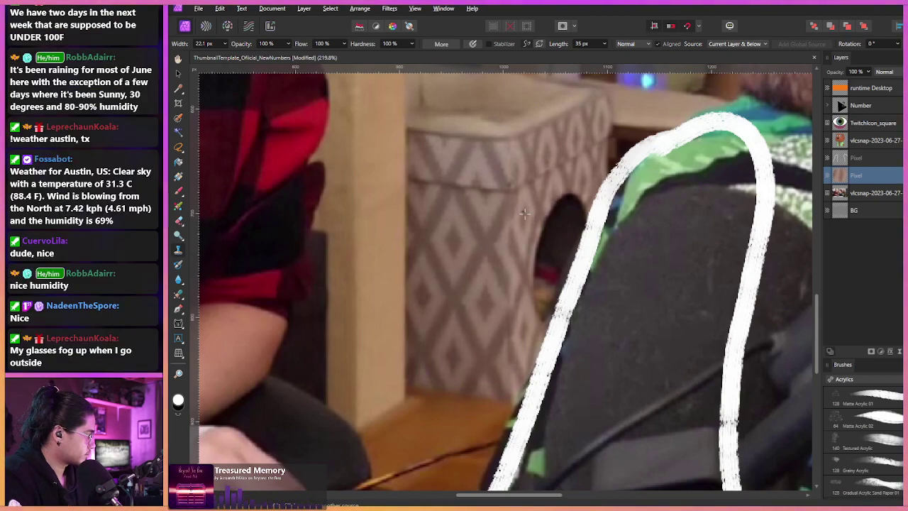
# - Try cloning the cat house's corner pattern over the area just below its opening, and undo the strokes
pyautogui.press('alt')
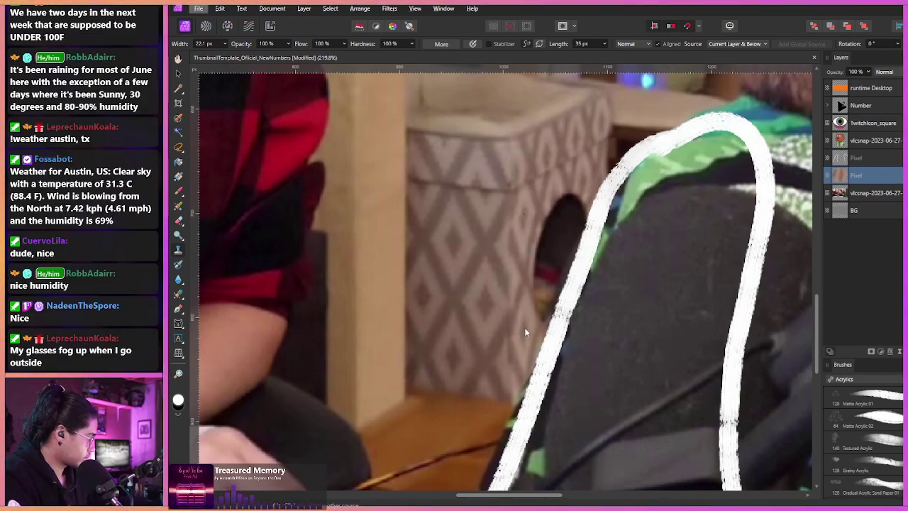
pyautogui.press('alt')
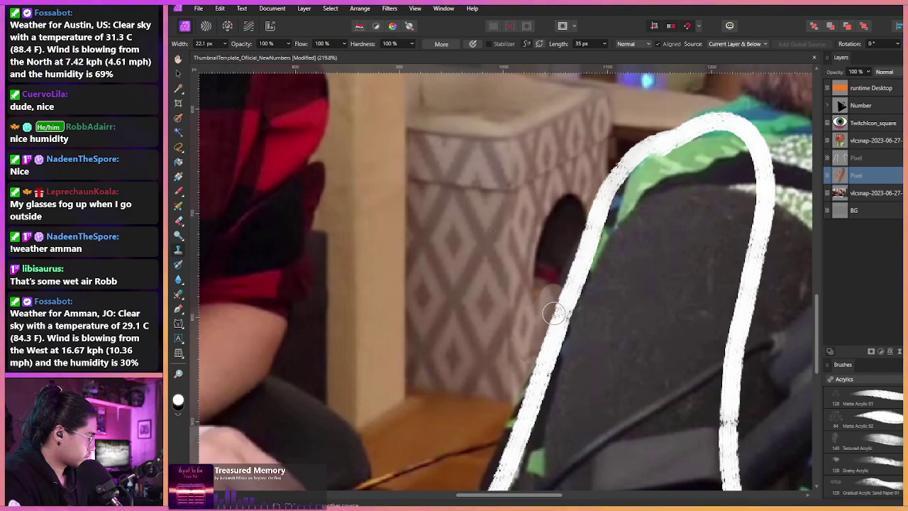
pyautogui.hotkey('ctrl', 'z')
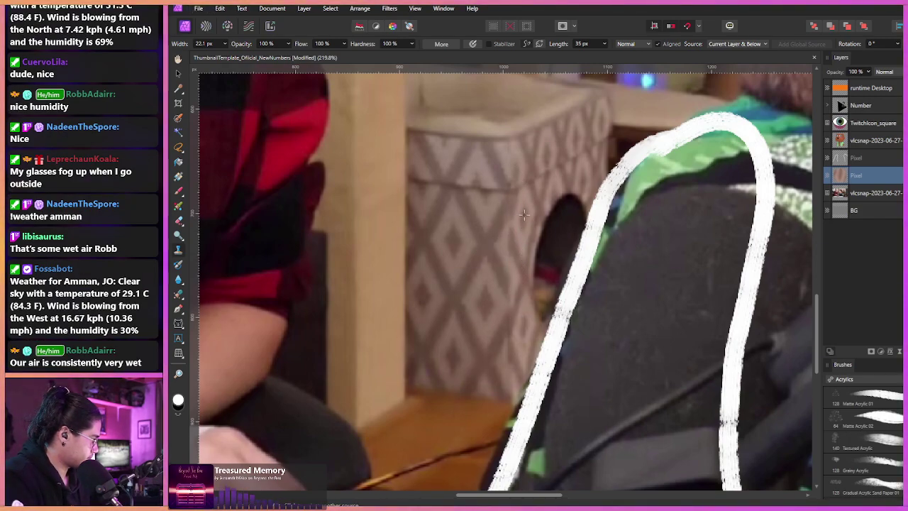
pyautogui.moveTo(529, 309)
pyautogui.mouseDown()
pyautogui.moveTo(537, 338)
pyautogui.moveTo(542, 298)
pyautogui.moveTo(554, 307)
pyautogui.moveTo(556, 297)
pyautogui.moveTo(562, 316)
pyautogui.moveTo(567, 294)
pyautogui.moveTo(541, 366)
pyautogui.moveTo(536, 335)
pyautogui.moveTo(520, 391)
pyautogui.moveTo(560, 331)
pyautogui.mouseUp()
pyautogui.hotkey('ctrl', 'z')
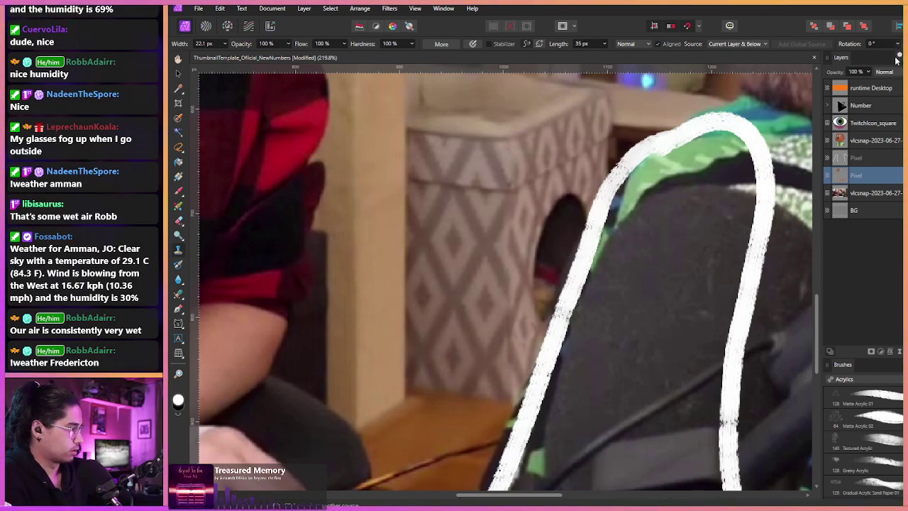
# - Set the Clone Brush rotation to 45° and try cloning the corner pattern below the opening, undoing the strokes
pyautogui.click(878, 43)
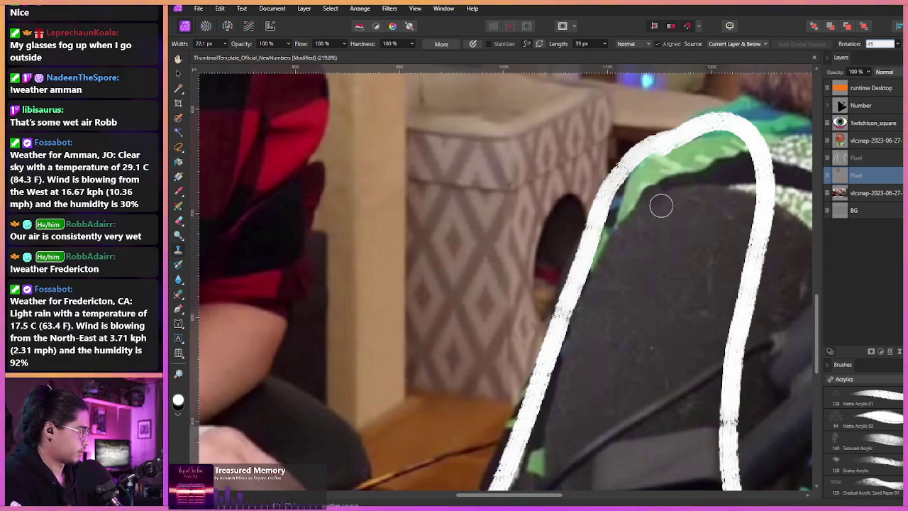
pyautogui.press('Return')
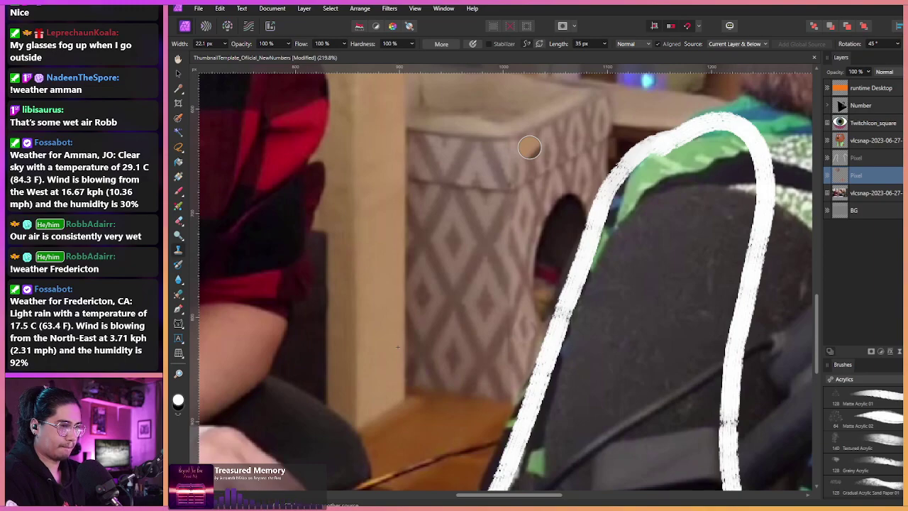
pyautogui.keyDown('alt'); pyautogui.click(525, 213); pyautogui.keyUp('alt')
pyautogui.moveTo(526, 320)
pyautogui.mouseDown()
pyautogui.moveTo(532, 329)
pyautogui.moveTo(543, 309)
pyautogui.moveTo(564, 305)
pyautogui.mouseUp()
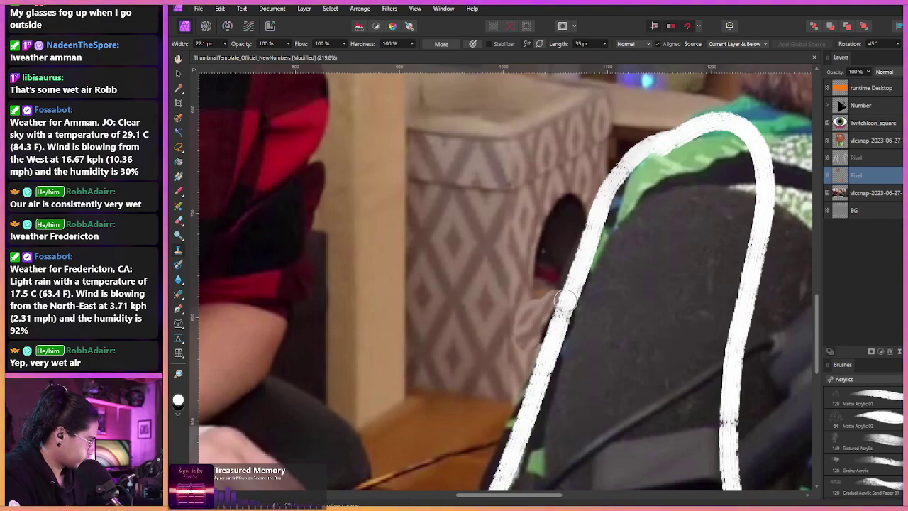
pyautogui.hotkey('ctrl', 'z')
pyautogui.hotkey('ctrl', 'z')
pyautogui.hotkey('ctrl', 'z')
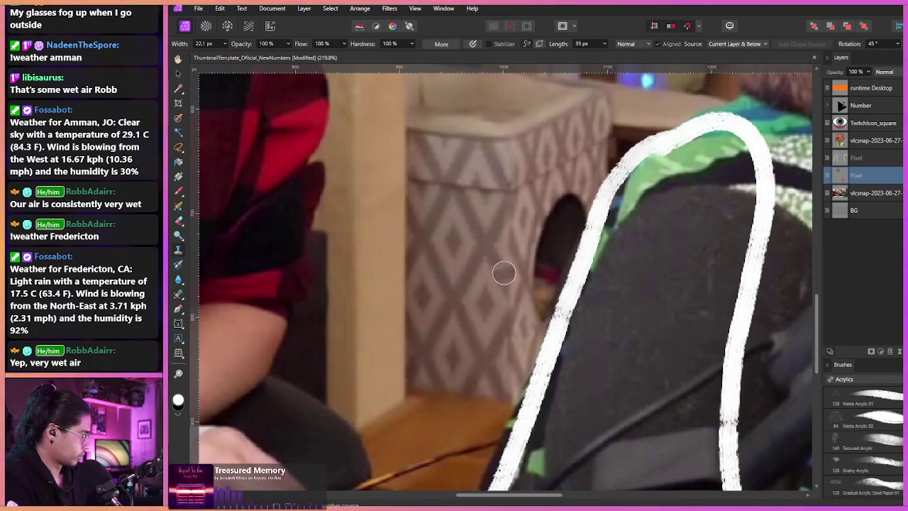
# - Change the Clone Brush rotation to 315°
pyautogui.click(868, 45)
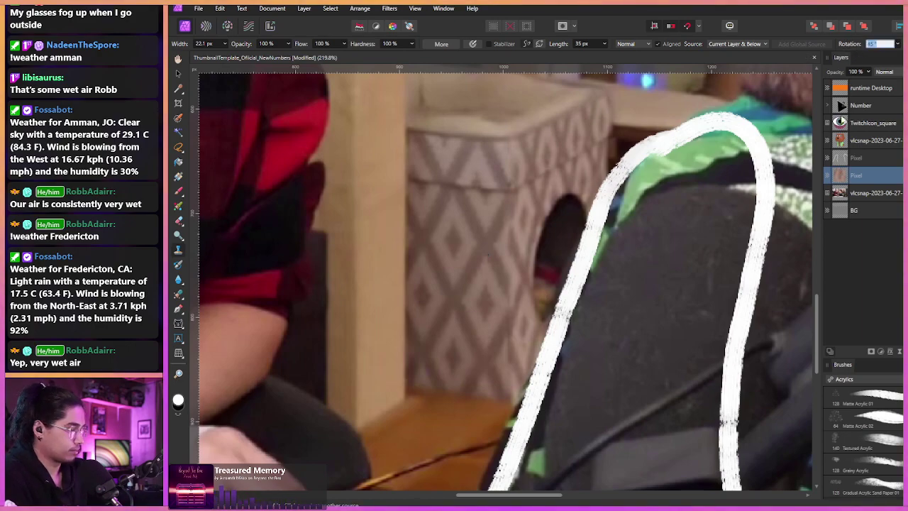
pyautogui.press('Return')
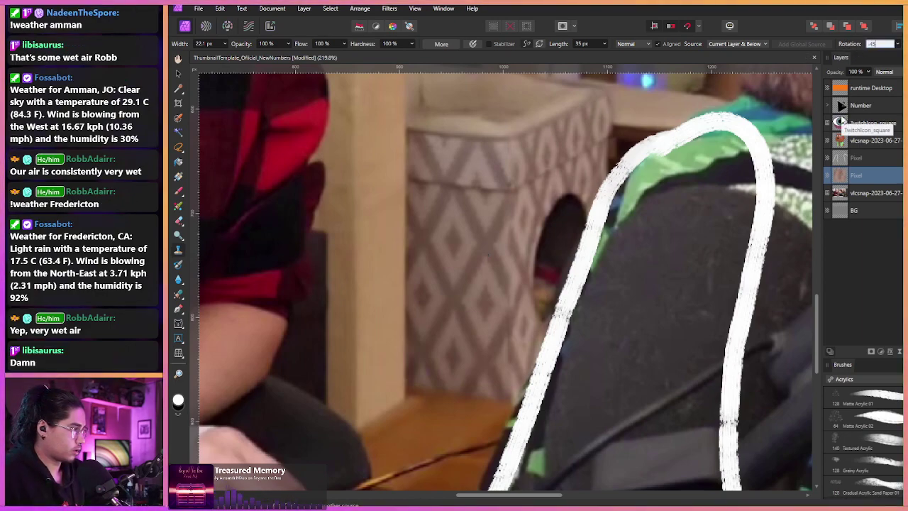
pyautogui.click(868, 42)
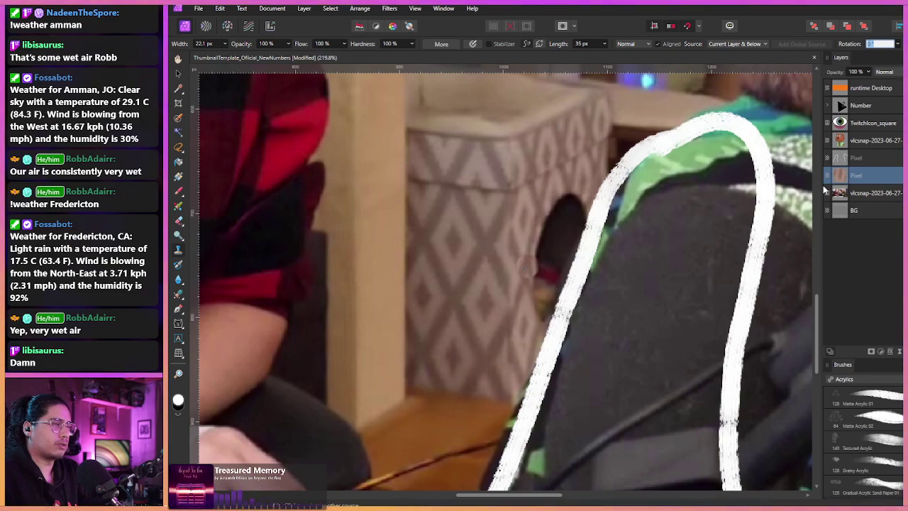
pyautogui.write('15')
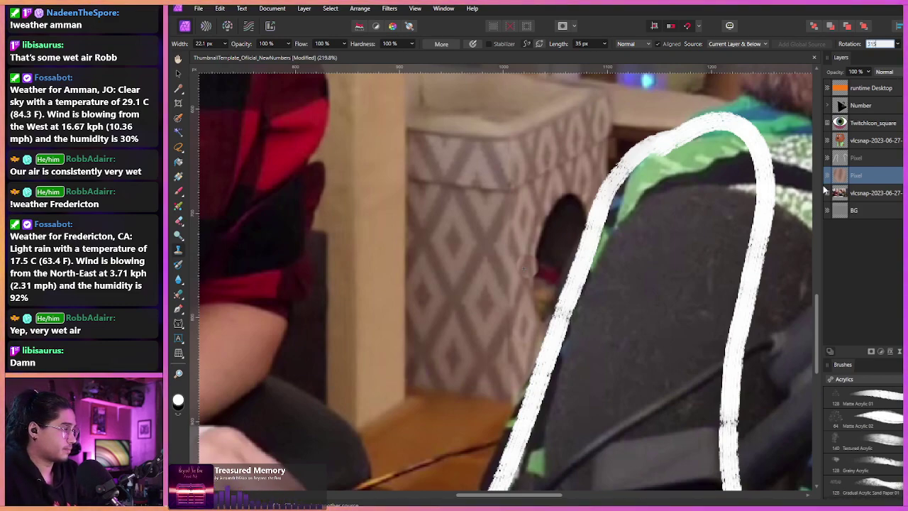
pyautogui.press('Return')
# - Try cloning the rotated corner pattern below the opening and over the sleeve, and discard the strokes together with the pixel layer
pyautogui.moveTo(515, 305); pyautogui.dragTo(512, 320)
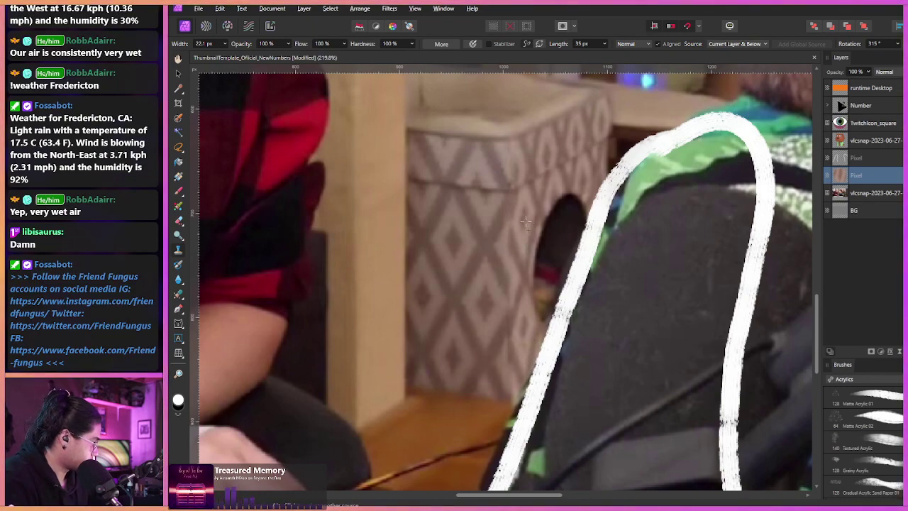
pyautogui.press('alt')
pyautogui.click(531, 325)
pyautogui.moveTo(524, 345)
pyautogui.mouseDown()
pyautogui.moveTo(523, 326)
pyautogui.moveTo(593, 274)
pyautogui.mouseUp()
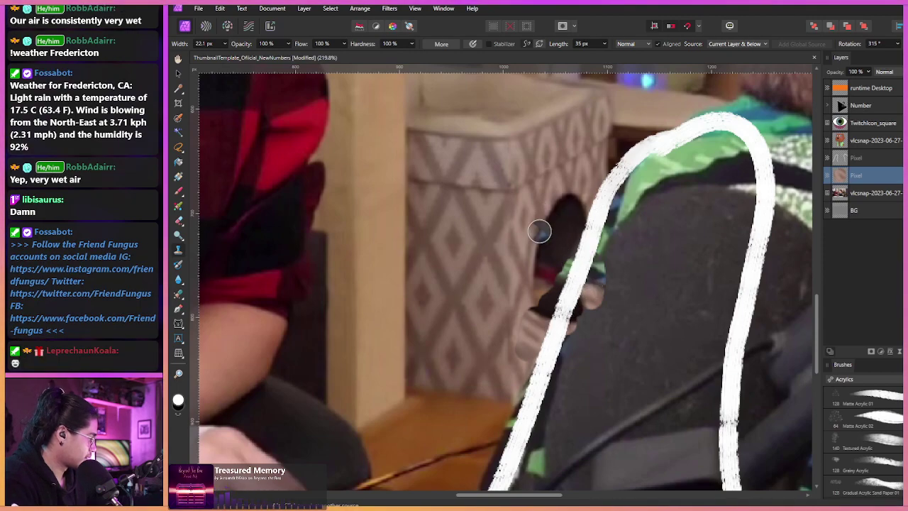
pyautogui.hotkey('ctrl', 'z')
pyautogui.hotkey('ctrl', 'z')
pyautogui.hotkey('ctrl', 'z')
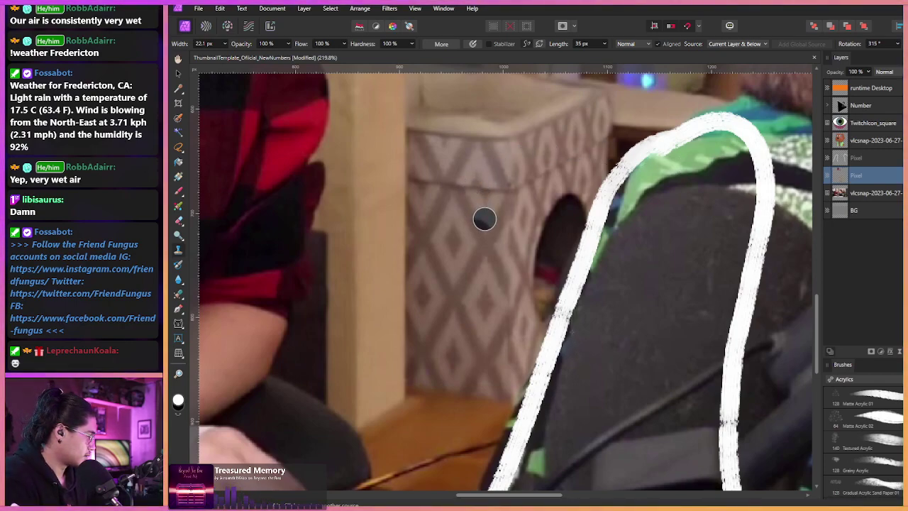
pyautogui.press('Delete')
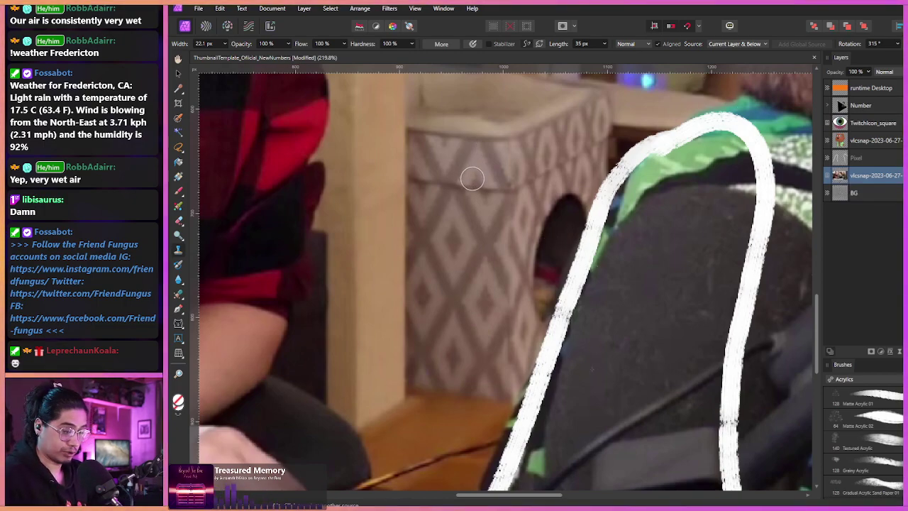
# - Outline the patterned side panel above and beside the cat house's opening with a freehand selection that follows the opening's curved edge
pyautogui.press('m')
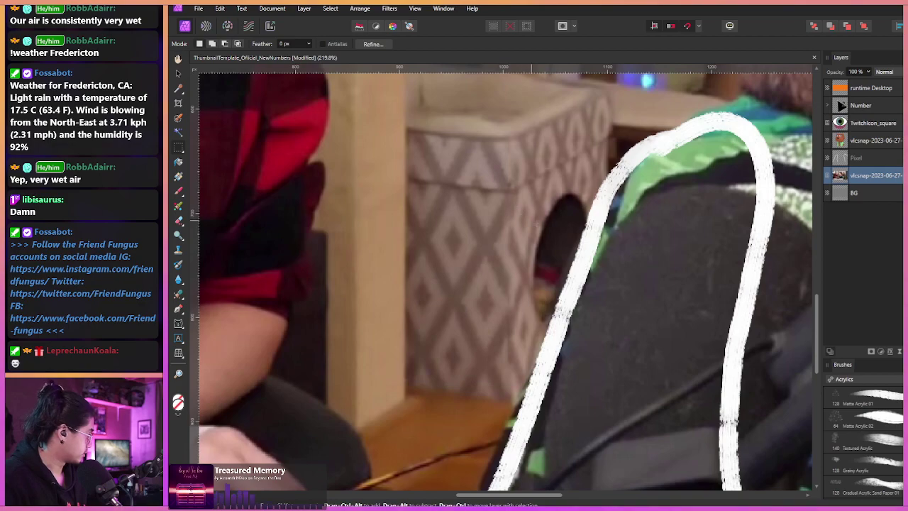
pyautogui.press('l')
pyautogui.moveTo(506, 193)
pyautogui.mouseDown()
pyautogui.moveTo(513, 326)
pyautogui.moveTo(530, 309)
pyautogui.moveTo(550, 213)
pyautogui.moveTo(562, 198)
pyautogui.moveTo(577, 198)
pyautogui.moveTo(590, 224)
pyautogui.moveTo(605, 206)
pyautogui.moveTo(607, 142)
pyautogui.moveTo(548, 166)
pyautogui.mouseUp()
pyautogui.moveTo(506, 192); pyautogui.dragTo(508, 190)
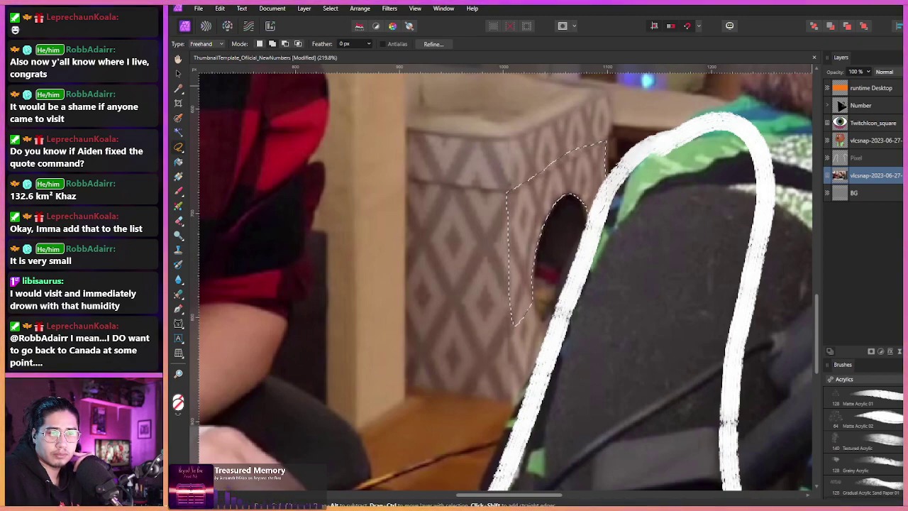
pyautogui.moveTo(589, 223); pyautogui.dragTo(604, 207)
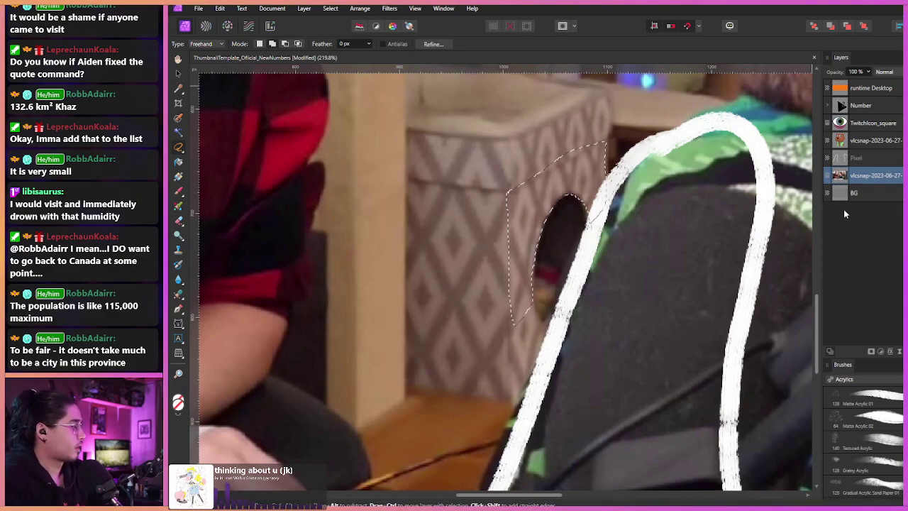
pyautogui.moveTo(476, 177); pyautogui.dragTo(482, 203)
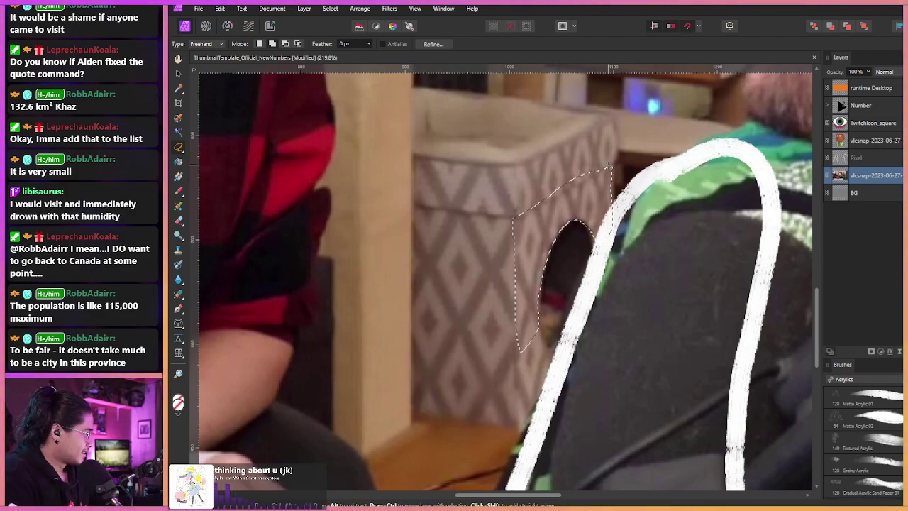
pyautogui.click(611, 171)
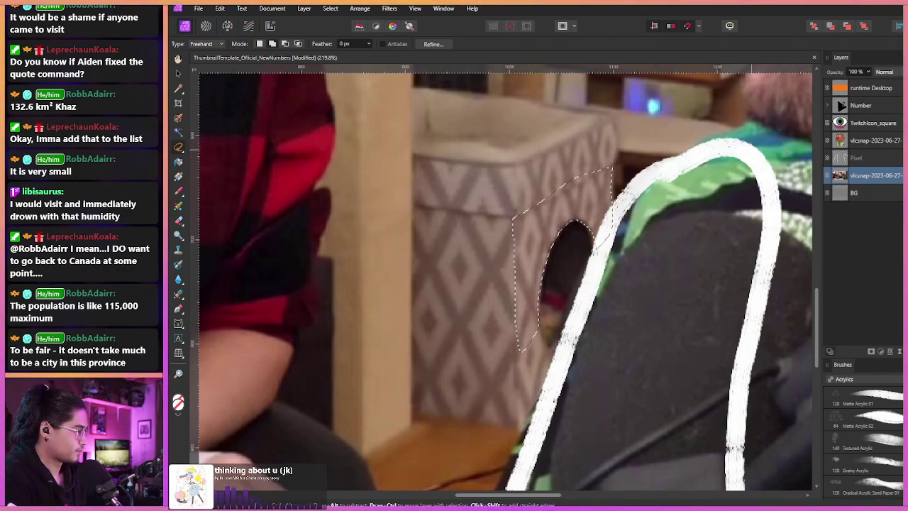
# - Rasterize the background photo and lift the selected cat house area onto two identical patch layers, clearing the selection
pyautogui.rightClick(853, 183)
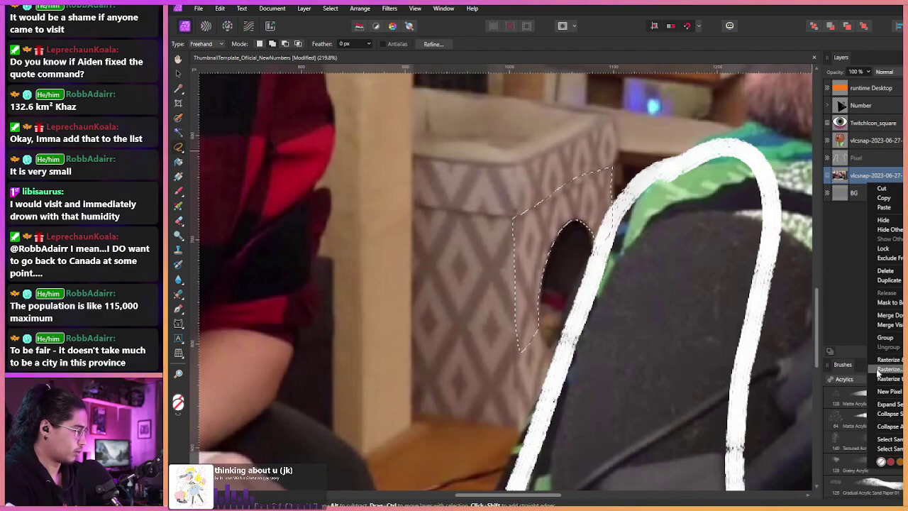
pyautogui.click(878, 370)
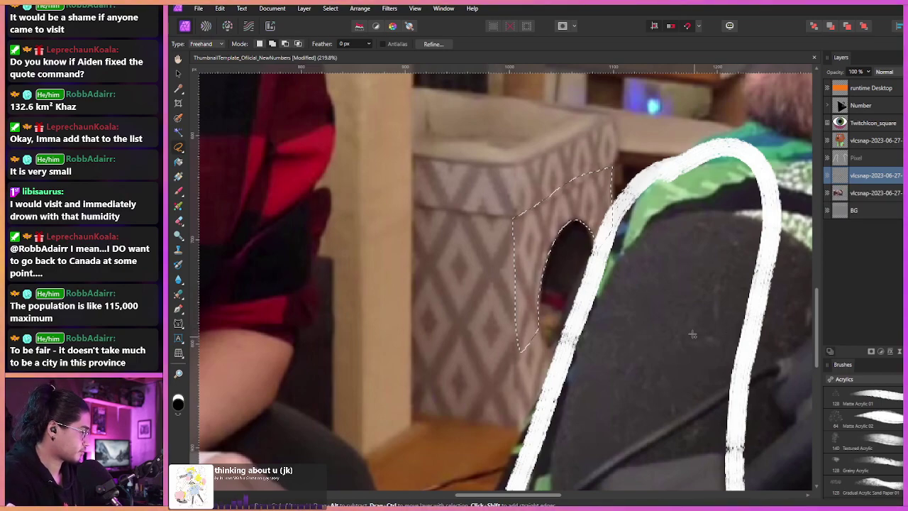
pyautogui.hotkey('ctrl', 'd')
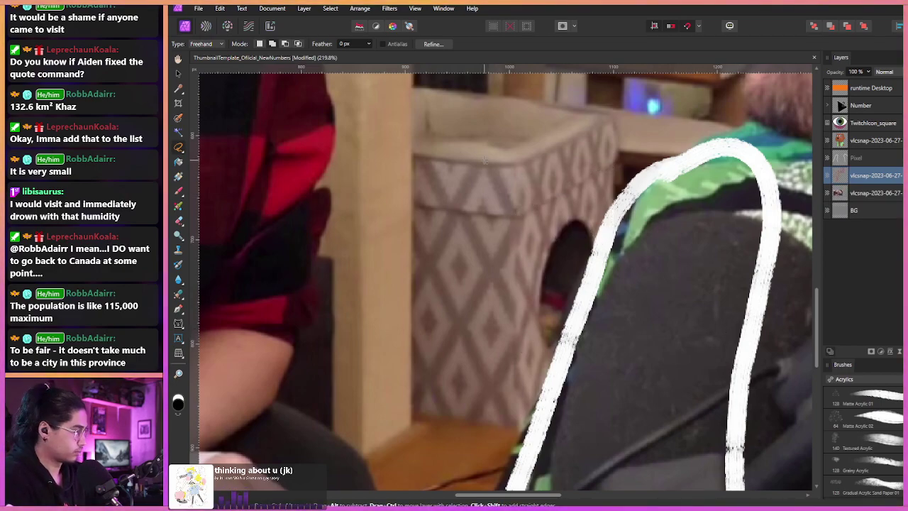
pyautogui.hotkey('ctrl', 'j')
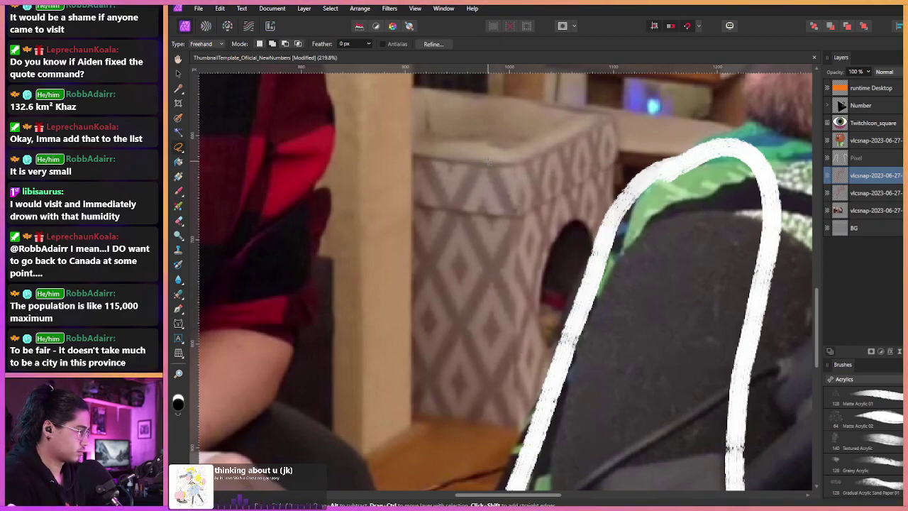
# - Turn the upper patch copy upside down and position it around the lower half of the cat house's opening
pyautogui.press('v')
pyautogui.moveTo(562, 153); pyautogui.dragTo(535, 358)
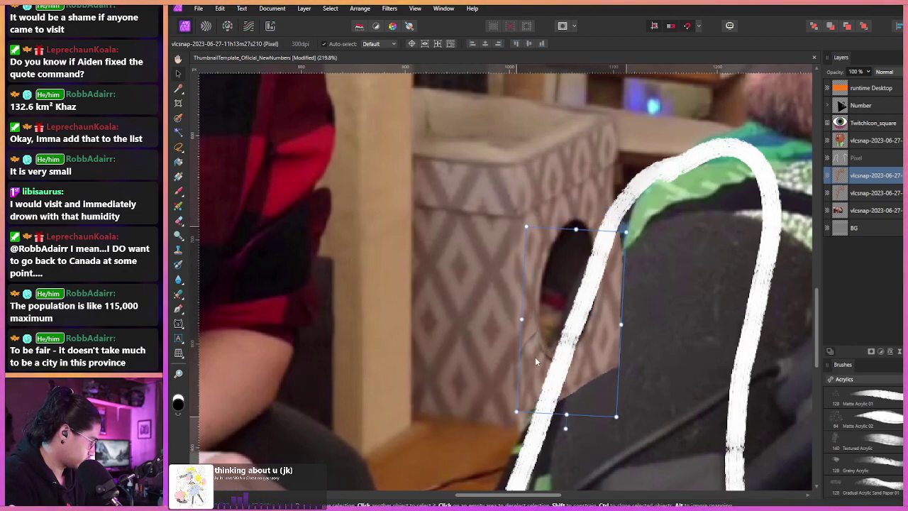
pyautogui.press('Down')
pyautogui.press('Left')
pyautogui.press('Left')
pyautogui.press('Left')
pyautogui.press('Left')
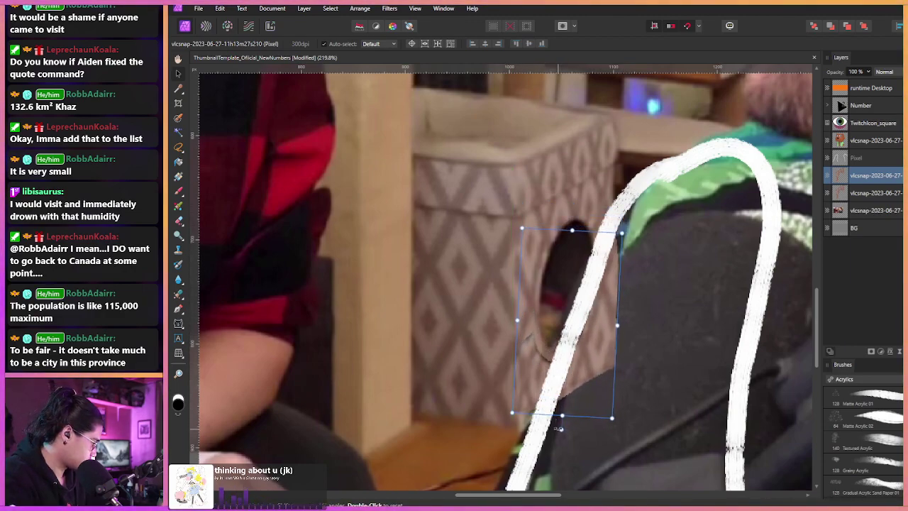
pyautogui.moveTo(559, 427); pyautogui.dragTo(560, 427)
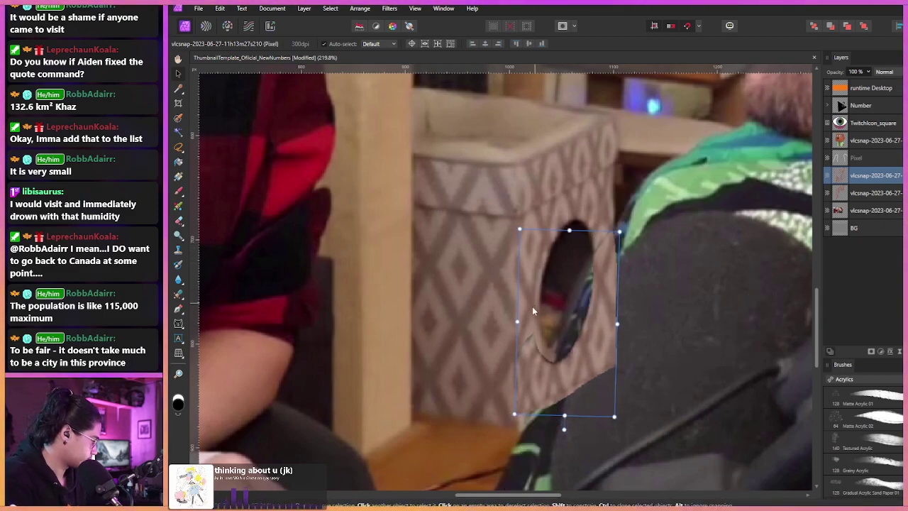
# - Try squashing the upside-down patch copy slightly and shifting it to line up with the cat house opening's lower edge
pyautogui.moveTo(533, 356); pyautogui.dragTo(528, 379)
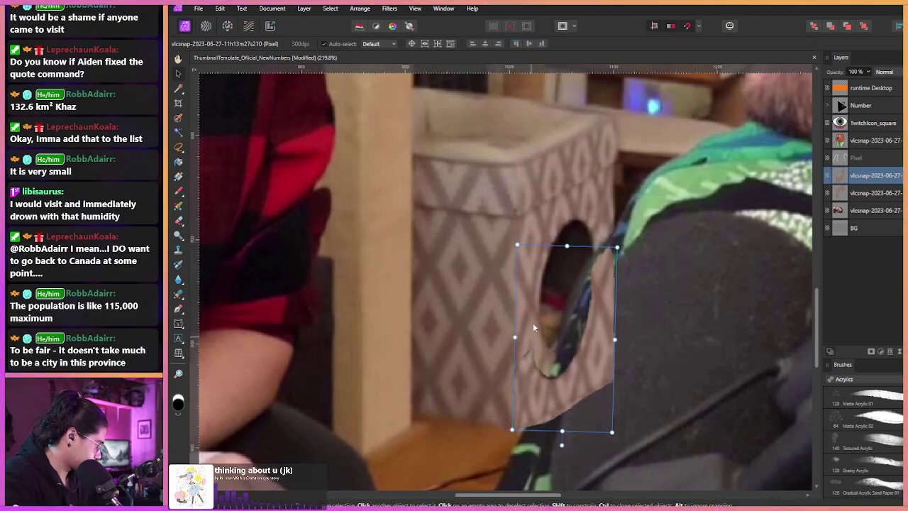
pyautogui.moveTo(566, 246)
pyautogui.mouseDown()
pyautogui.moveTo(566, 230)
pyautogui.moveTo(567, 248)
pyautogui.mouseUp()
pyautogui.moveTo(533, 343); pyautogui.dragTo(533, 295)
pyautogui.moveTo(565, 399)
pyautogui.mouseDown()
pyautogui.moveTo(565, 414)
pyautogui.moveTo(566, 391)
pyautogui.mouseUp()
pyautogui.moveTo(532, 333); pyautogui.dragTo(513, 432)
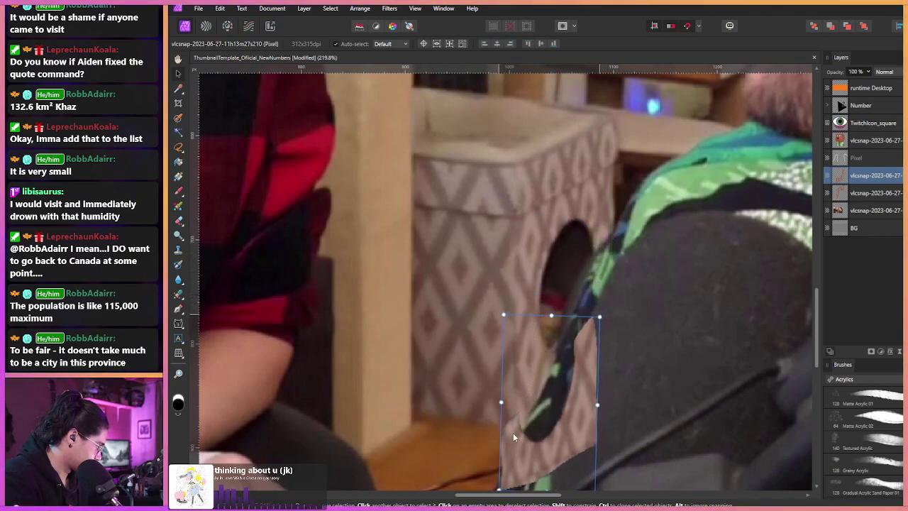
pyautogui.moveTo(512, 432); pyautogui.dragTo(534, 325)
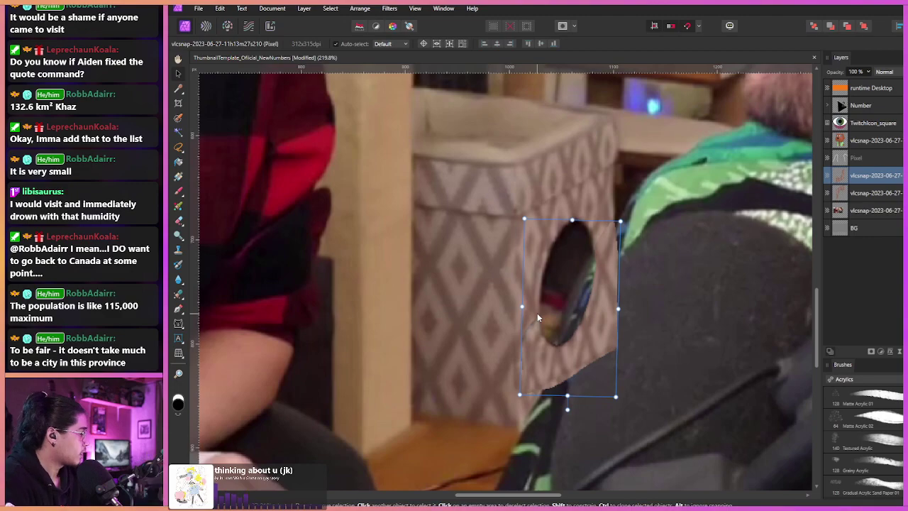
# - Try flipping the patch copy vertically over the cat house's opening
pyautogui.rightClick(588, 321)
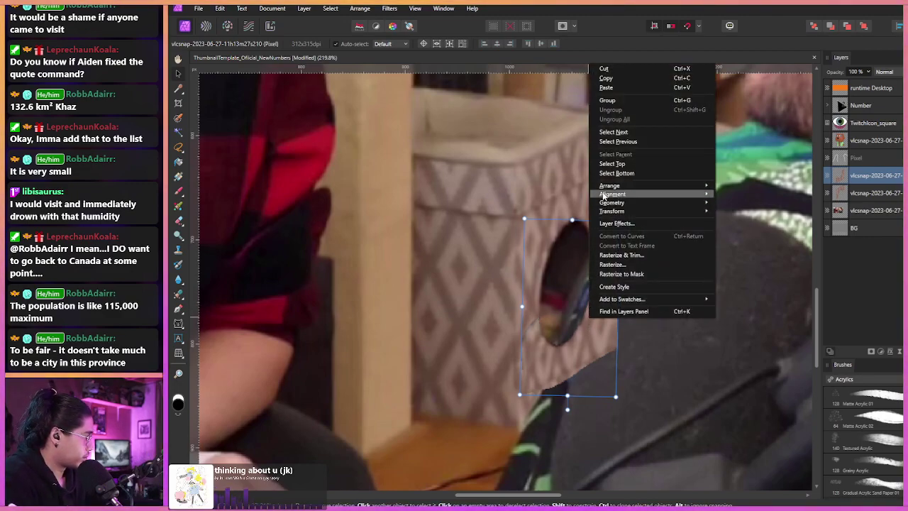
pyautogui.moveTo(605, 211)
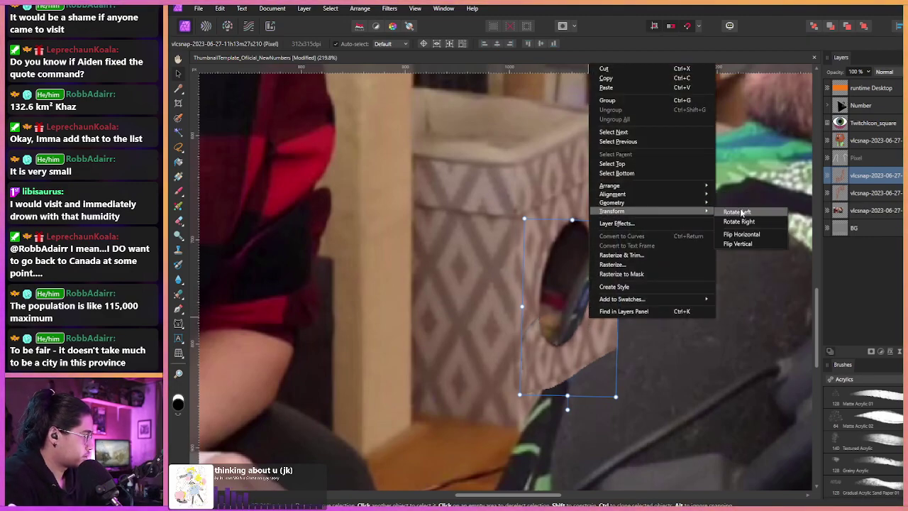
pyautogui.click(739, 242)
pyautogui.rightClick(543, 263)
pyautogui.click(535, 265)
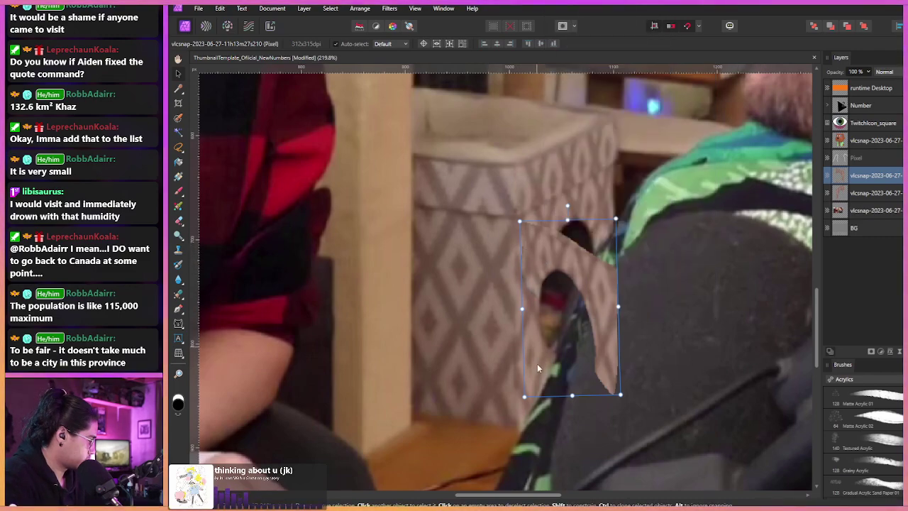
# - Try turning the flipped patch by about 180° and fitting its curved edge along the lower left side of the opening
pyautogui.moveTo(575, 209); pyautogui.dragTo(573, 410)
pyautogui.moveTo(533, 334); pyautogui.dragTo(529, 402)
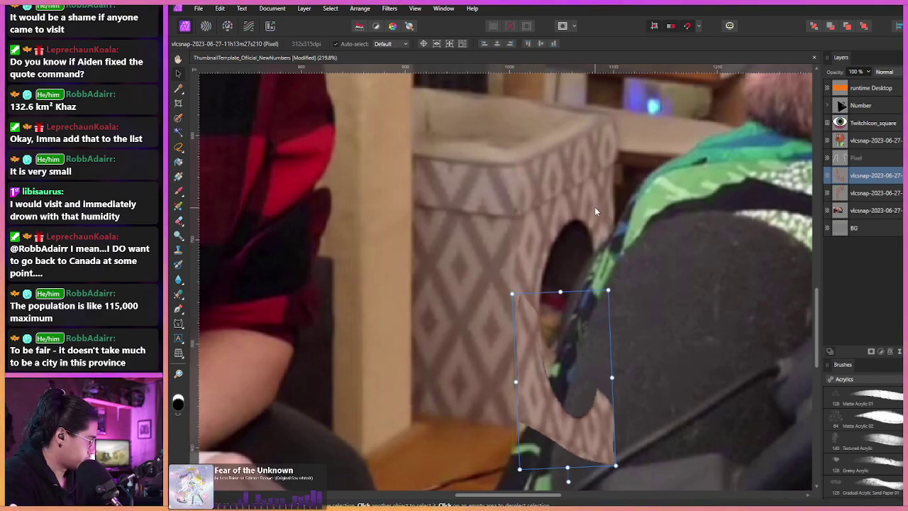
pyautogui.moveTo(522, 345)
pyautogui.mouseDown()
pyautogui.moveTo(542, 280)
pyautogui.moveTo(526, 348)
pyautogui.mouseUp()
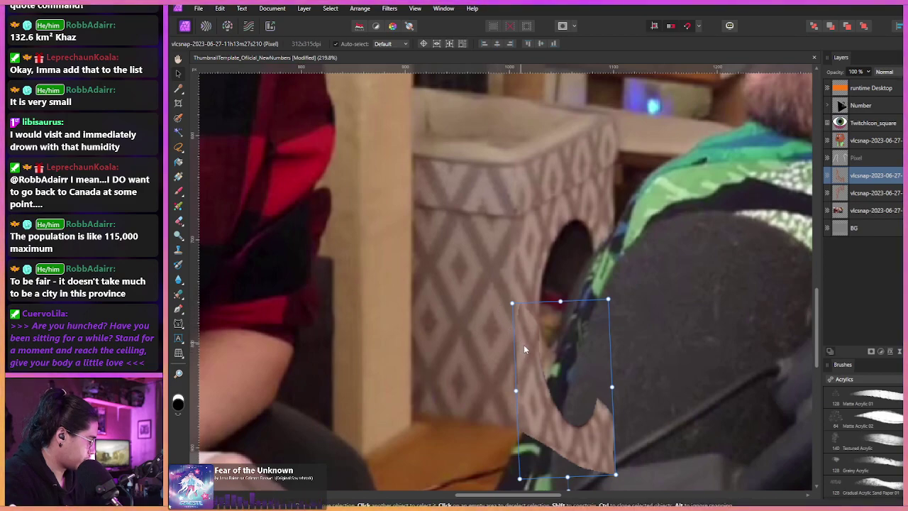
pyautogui.moveTo(536, 347); pyautogui.dragTo(535, 310)
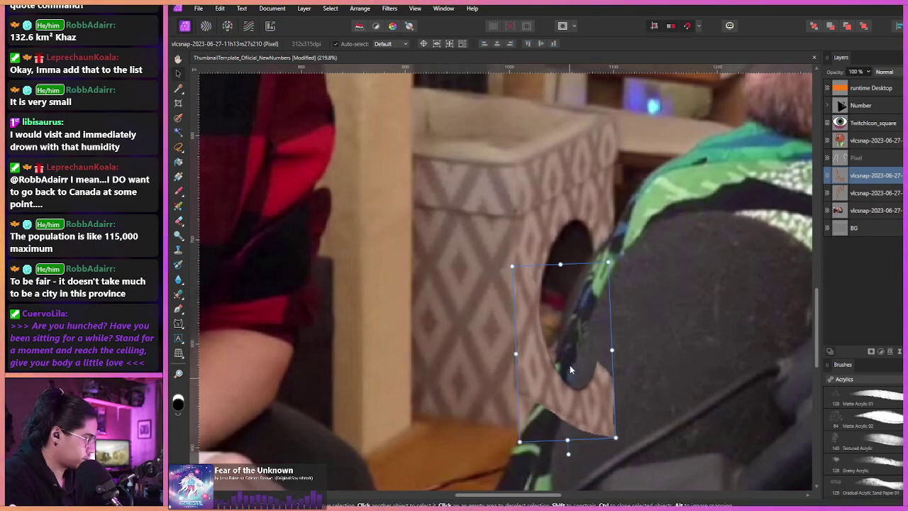
# - Delete both cat house patch layers
pyautogui.click(860, 192)
pyautogui.click(859, 176)
pyautogui.press('Delete')
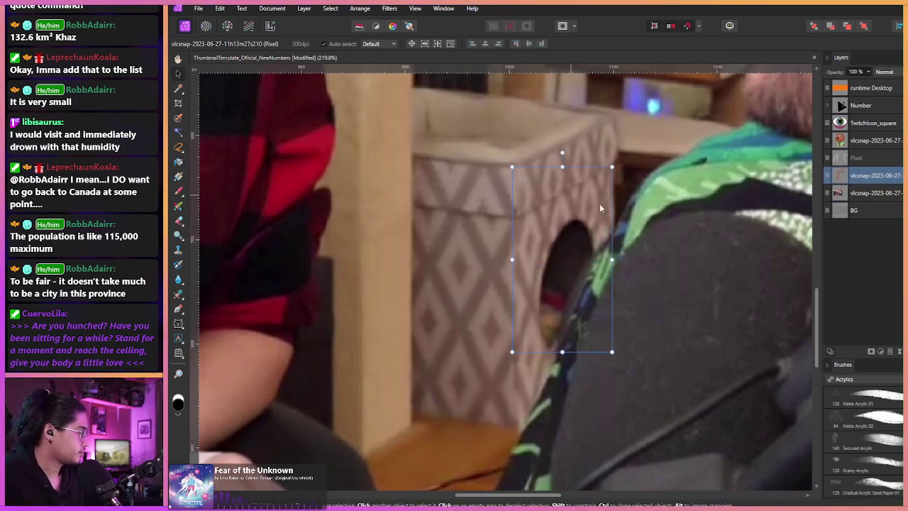
pyautogui.press('Delete')
# - Undo the patch edits, the patch copies, the rasterization and the freehand selection, back to the original background image layer
pyautogui.hotkey('ctrl', 'z')
pyautogui.hotkey('ctrl', 'z')
pyautogui.hotkey('ctrl', 'z')
pyautogui.hotkey('ctrl', 'z')
pyautogui.hotkey('ctrl', 'z')
pyautogui.hotkey('ctrl', 'z')
pyautogui.hotkey('ctrl', 'z')
pyautogui.hotkey('ctrl', 'z')
pyautogui.hotkey('ctrl', 'z')
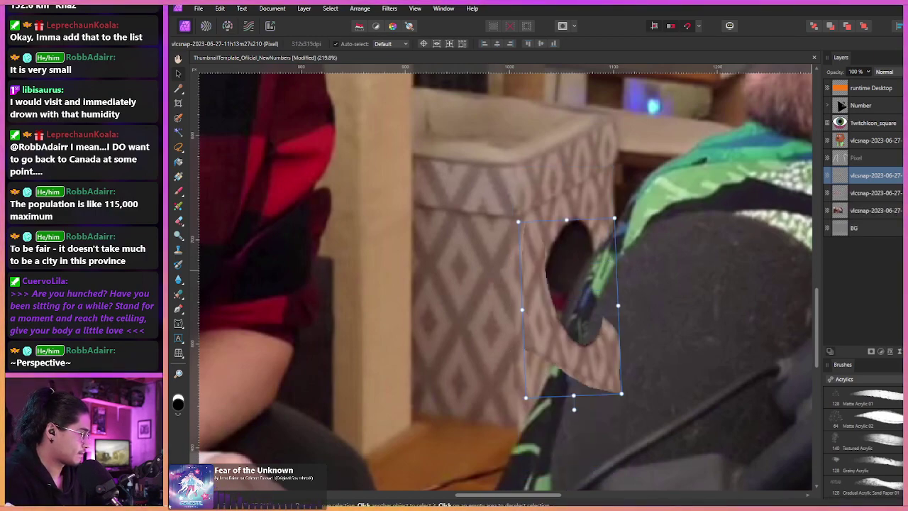
pyautogui.hotkey('ctrl', 'z')
pyautogui.hotkey('ctrl', 'z')
pyautogui.hotkey('ctrl', 'z')
pyautogui.hotkey('ctrl', 'z')
pyautogui.hotkey('ctrl', 'z')
pyautogui.hotkey('ctrl', 'z')
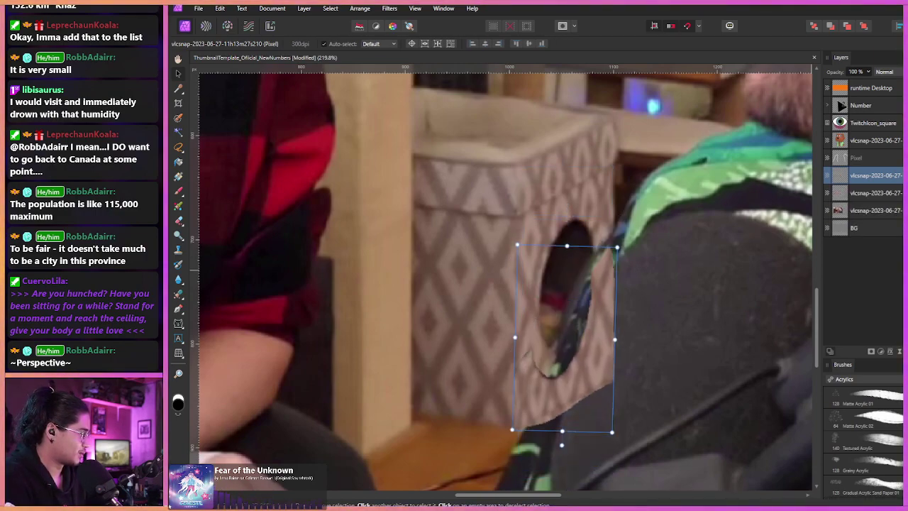
pyautogui.hotkey('ctrl', 'z')
pyautogui.hotkey('ctrl', 'z')
pyautogui.hotkey('ctrl', 'z')
pyautogui.hotkey('ctrl', 'z')
pyautogui.hotkey('ctrl', 'z')
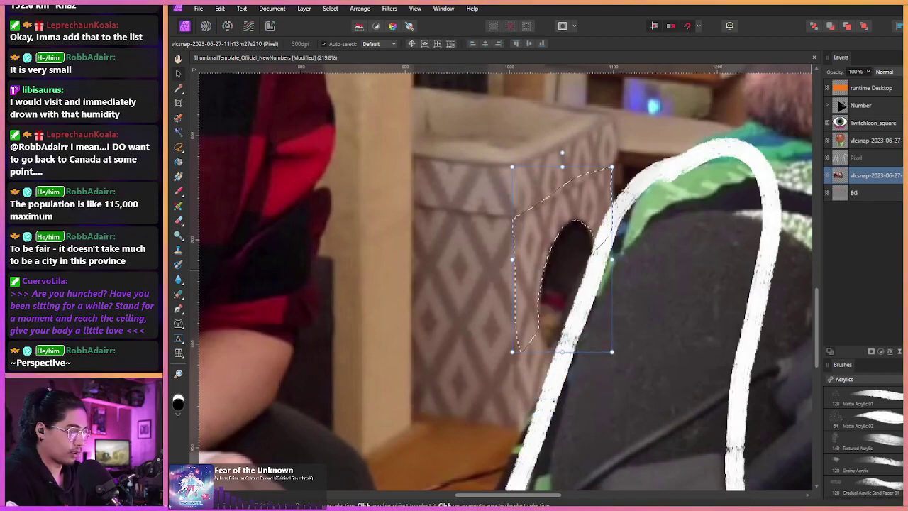
pyautogui.hotkey('ctrl', 'z')
pyautogui.hotkey('ctrl', 'z')
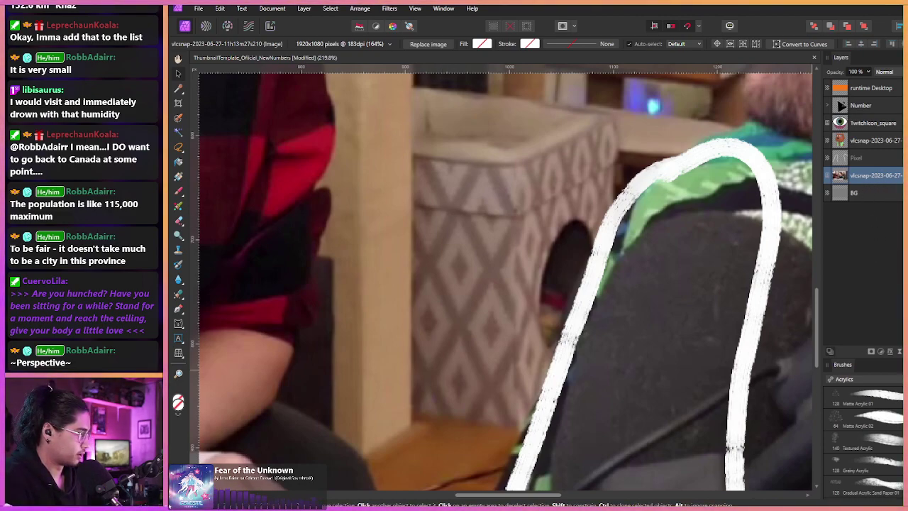
# - Add a pixel layer above the background photo and set up the Matte Acrylic 01 brush at 8.9 px with a color sampled from the cat house
pyautogui.hotkey('ctrl', 'shift', 'n')
pyautogui.press('b')
pyautogui.press('x')
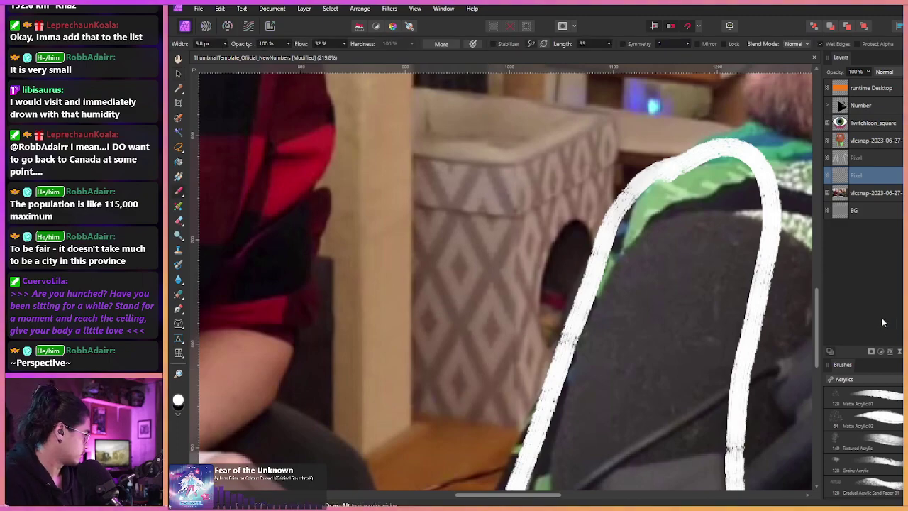
pyautogui.click(854, 394)
pyautogui.moveTo(505, 275); pyautogui.dragTo(411, 247)
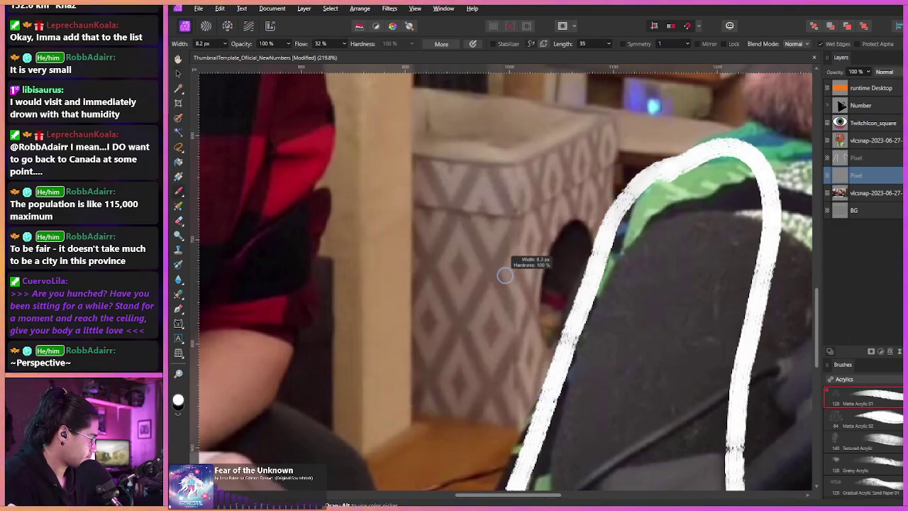
pyautogui.scroll(2, 496, 336)
pyautogui.keyDown('alt'); pyautogui.click(536, 263); pyautogui.keyUp('alt')
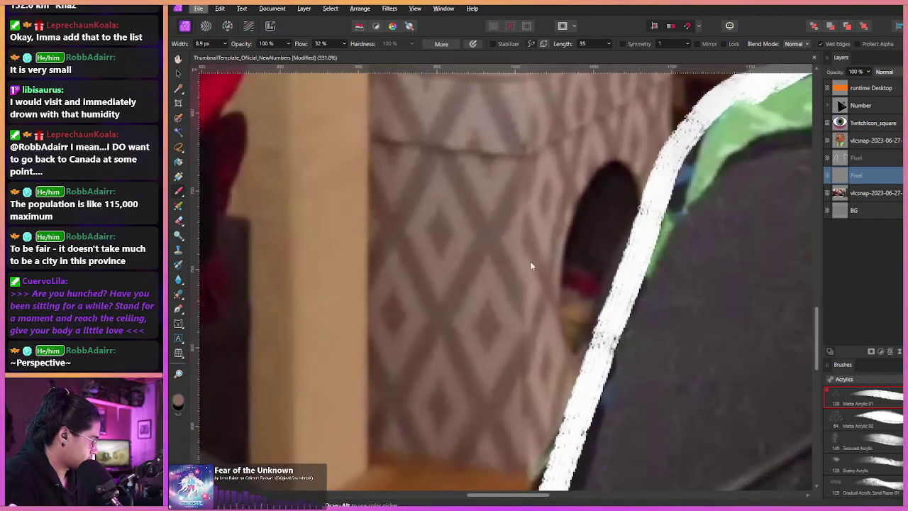
# - Try painting diagonal pattern stripes beside the cat house's opening, resampling the stripe color, and undo the strokes
pyautogui.moveTo(501, 285); pyautogui.dragTo(479, 281)
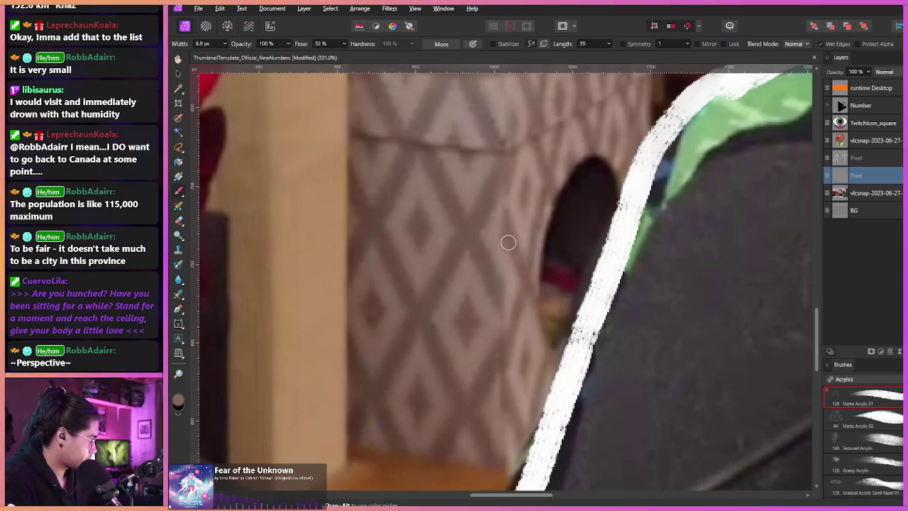
pyautogui.moveTo(544, 309); pyautogui.dragTo(602, 434)
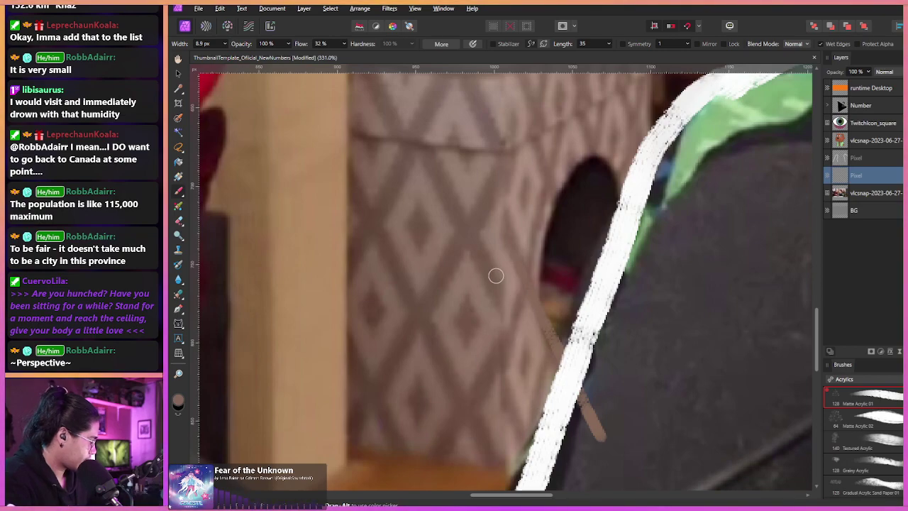
pyautogui.hotkey('ctrl', 'z')
pyautogui.scroll(2, 501, 304)
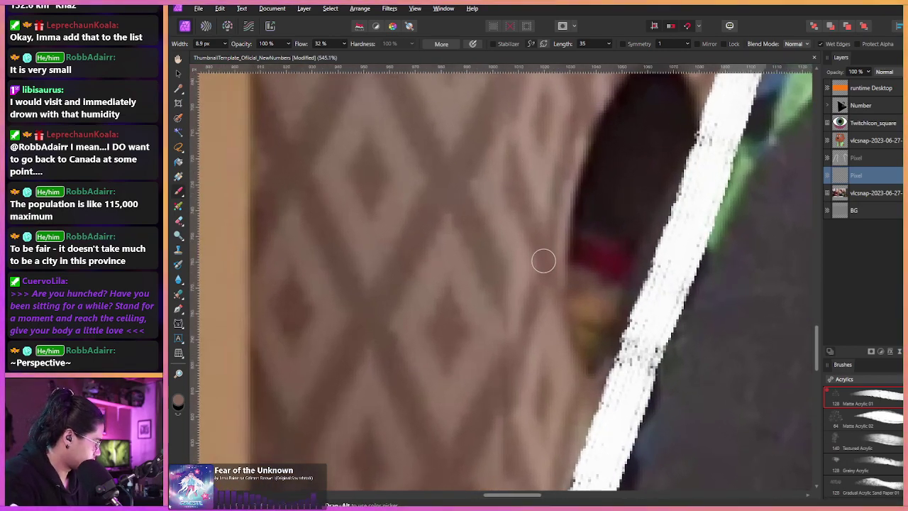
pyautogui.keyDown('alt'); pyautogui.click(543, 258); pyautogui.keyUp('alt')
pyautogui.moveTo(502, 241); pyautogui.dragTo(498, 292)
pyautogui.hotkey('ctrl', 'z')
pyautogui.moveTo(515, 212)
pyautogui.mouseDown()
pyautogui.moveTo(538, 277)
pyautogui.moveTo(527, 225)
pyautogui.moveTo(533, 229)
pyautogui.moveTo(546, 281)
pyautogui.mouseUp()
pyautogui.hotkey('ctrl', 'z')
pyautogui.hotkey('ctrl', 'z')
pyautogui.moveTo(511, 184); pyautogui.dragTo(555, 295)
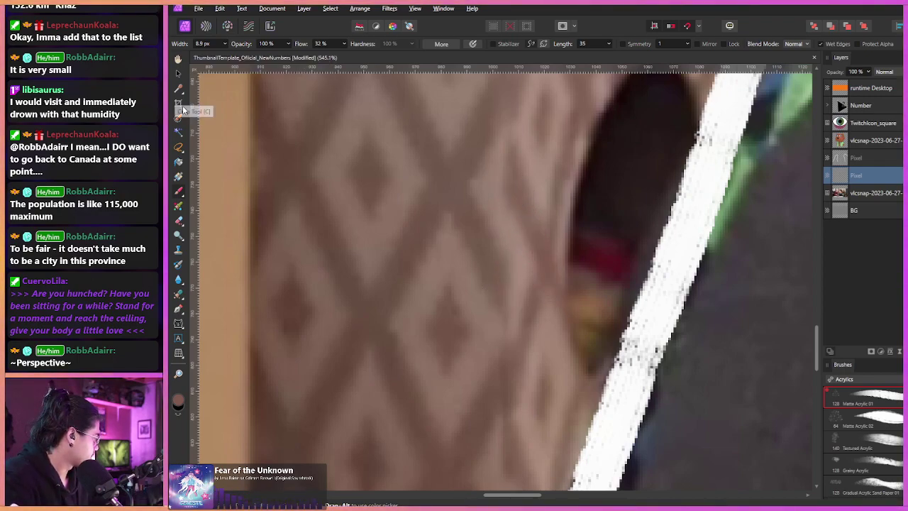
# - Set the color picker radius to Average (3x3) and try painting a diagonal stripe down past the opening's left edge
pyautogui.click(179, 93)
pyautogui.click(327, 44)
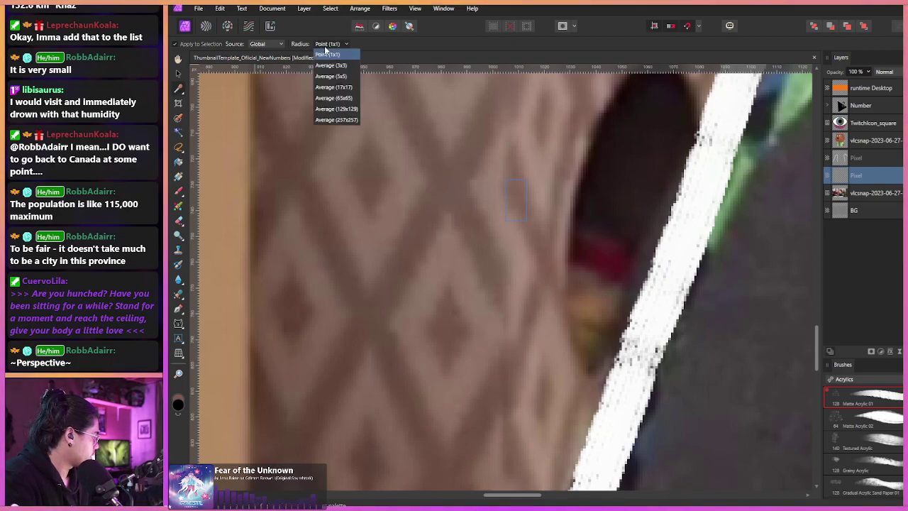
pyautogui.click(327, 66)
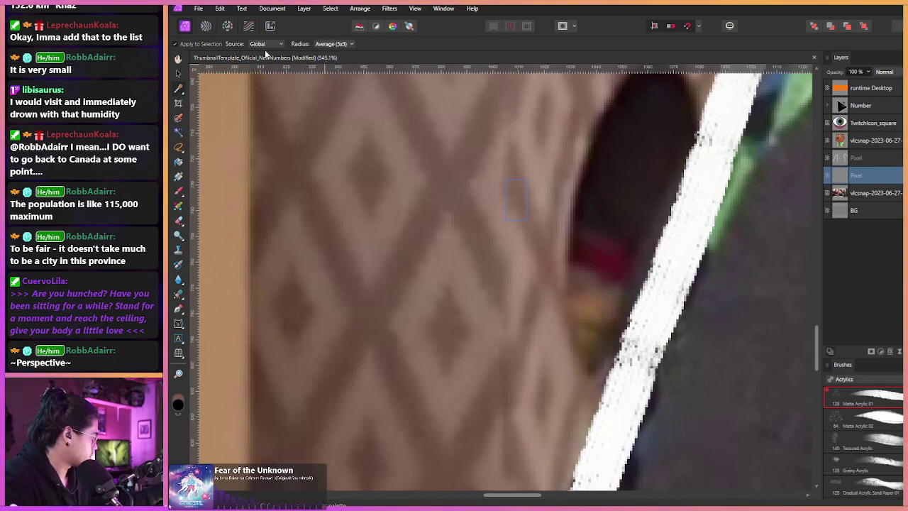
pyautogui.press('b')
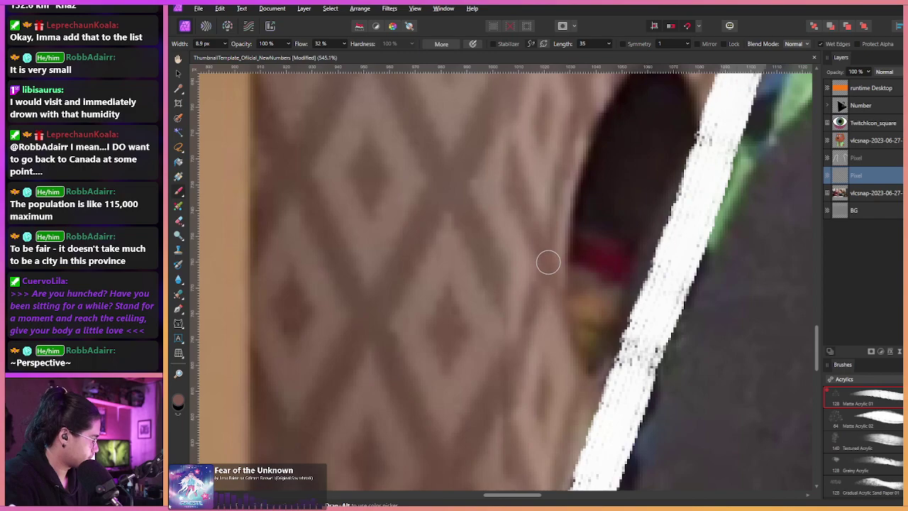
pyautogui.moveTo(543, 259); pyautogui.dragTo(578, 376)
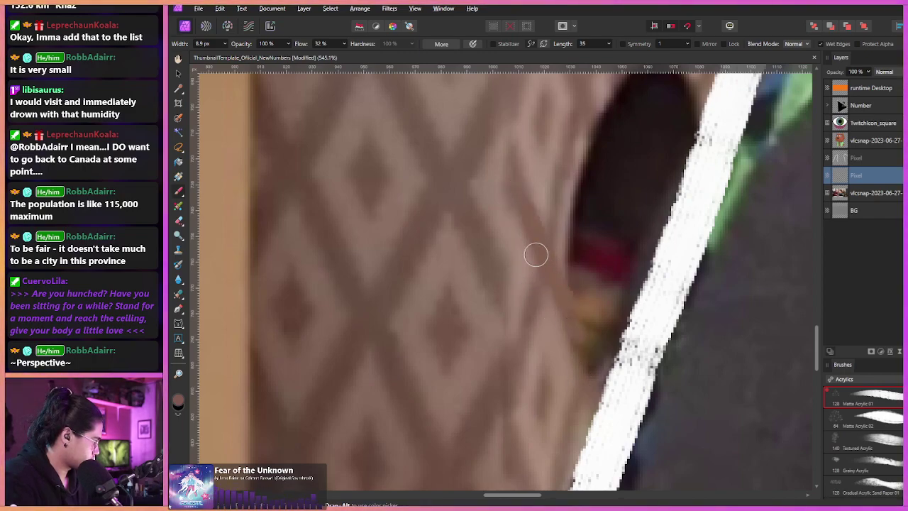
# - Set the color picker radius to Average (5x5), sample the brown stripe beside the opening, and return to the paint brush
pyautogui.click(181, 95)
pyautogui.click(185, 91)
pyautogui.click(331, 44)
pyautogui.click(331, 76)
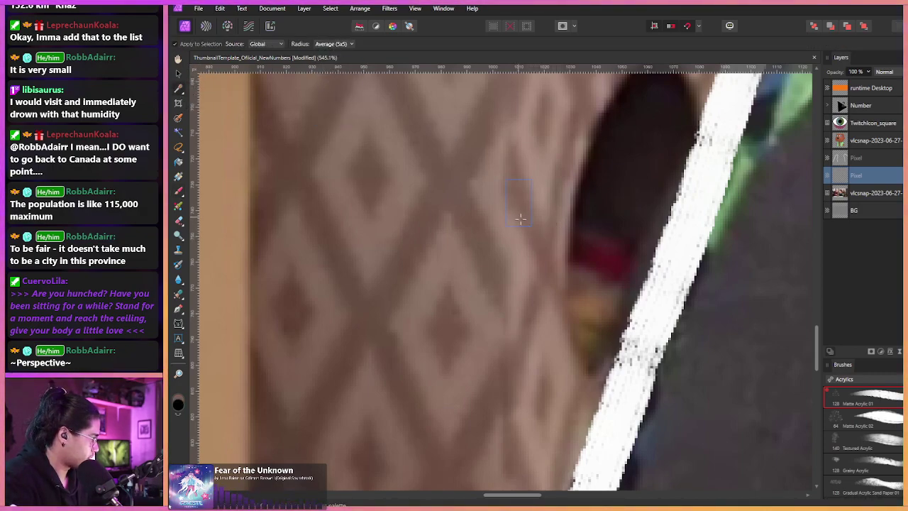
pyautogui.click(540, 259)
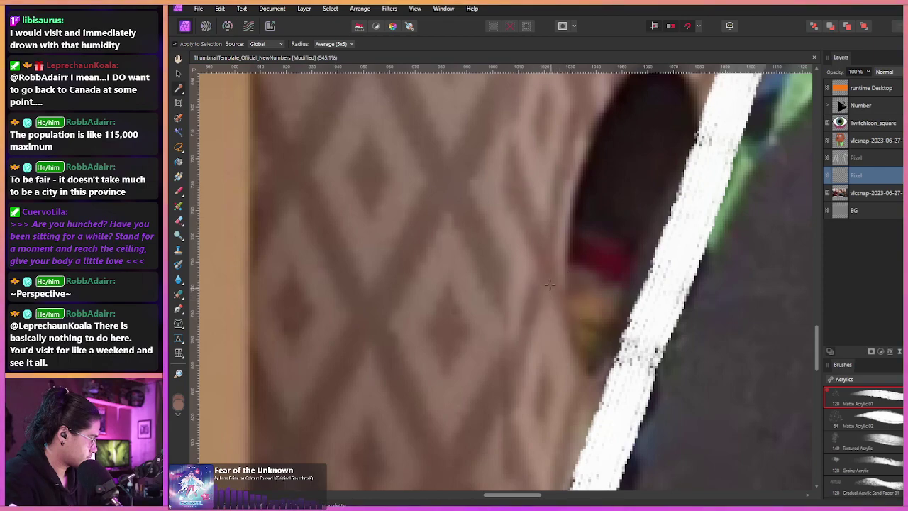
pyautogui.press('b')
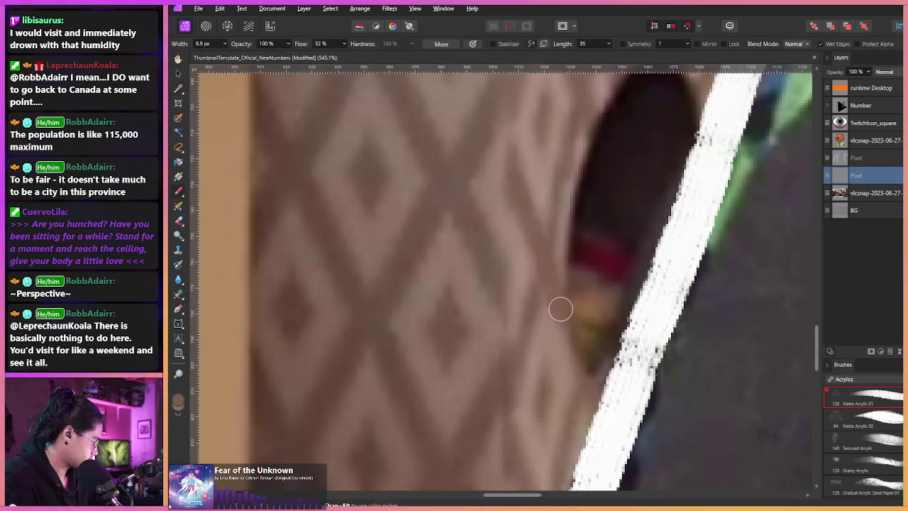
pyautogui.moveTo(505, 271); pyautogui.dragTo(501, 327)
# - Switch to the Pen tool and check its stroke color and stroke settings for redrawing the cat house's stripes
pyautogui.scroll(-4, 500, 328)
pyautogui.moveTo(405, 255); pyautogui.dragTo(400, 198)
pyautogui.moveTo(459, 249); pyautogui.dragTo(401, 234)
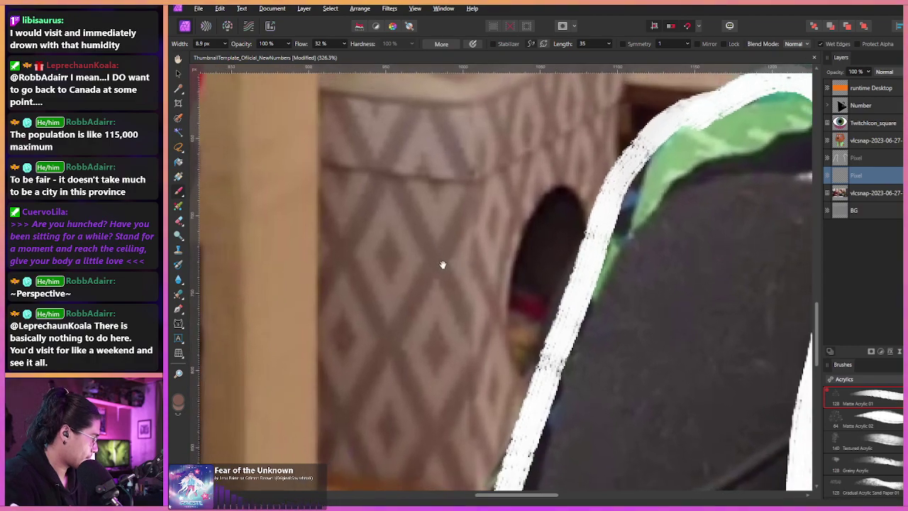
pyautogui.moveTo(456, 272); pyautogui.dragTo(386, 232)
pyautogui.scroll(2, 391, 213)
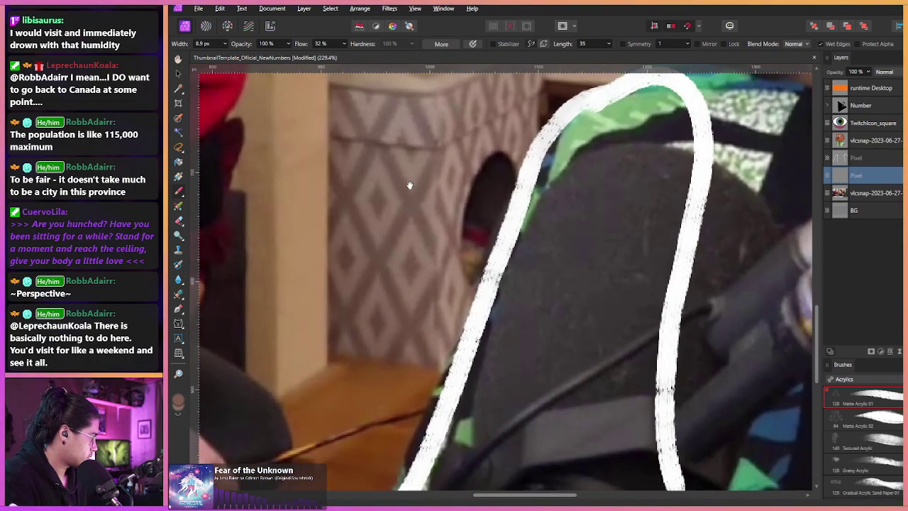
pyautogui.scroll(-2, 412, 191)
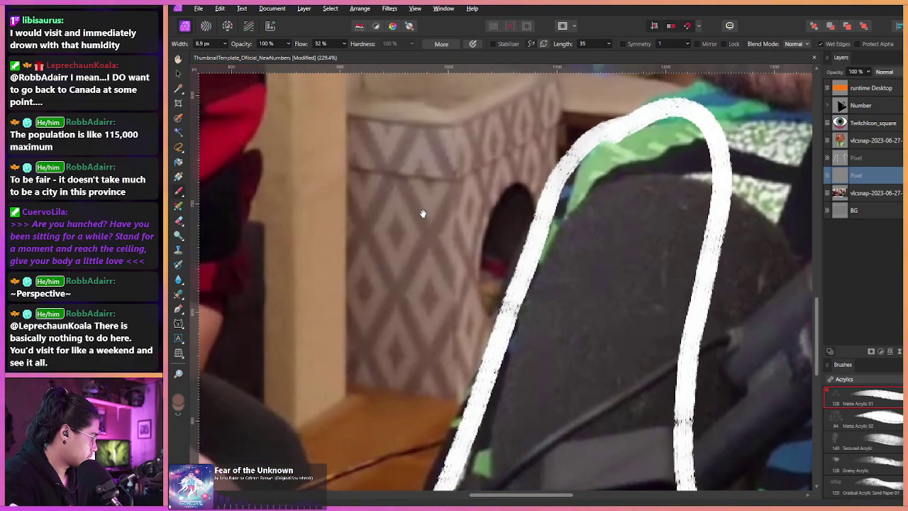
pyautogui.click(179, 313)
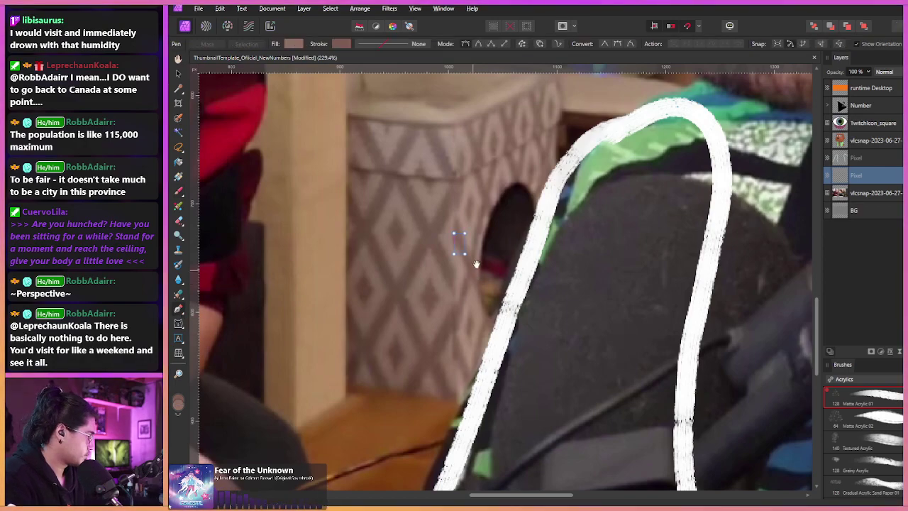
pyautogui.scroll(3, 482, 291)
pyautogui.moveTo(482, 289)
pyautogui.mouseDown()
pyautogui.moveTo(470, 318)
pyautogui.moveTo(477, 304)
pyautogui.mouseUp()
pyautogui.click(337, 44)
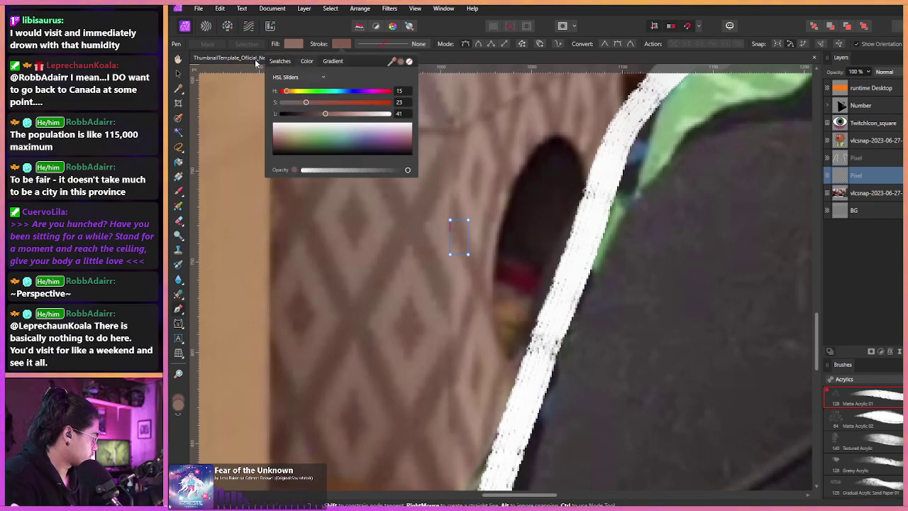
pyautogui.click(361, 45)
pyautogui.click(361, 46)
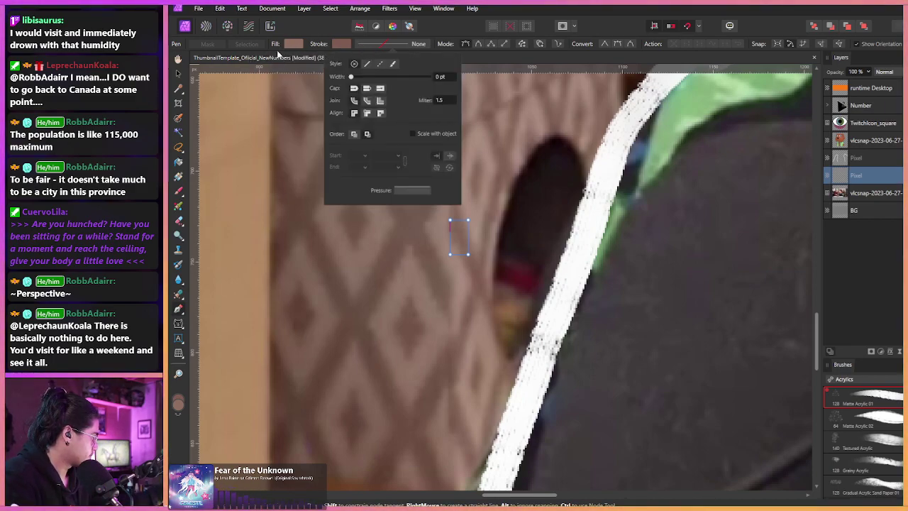
pyautogui.click(180, 324)
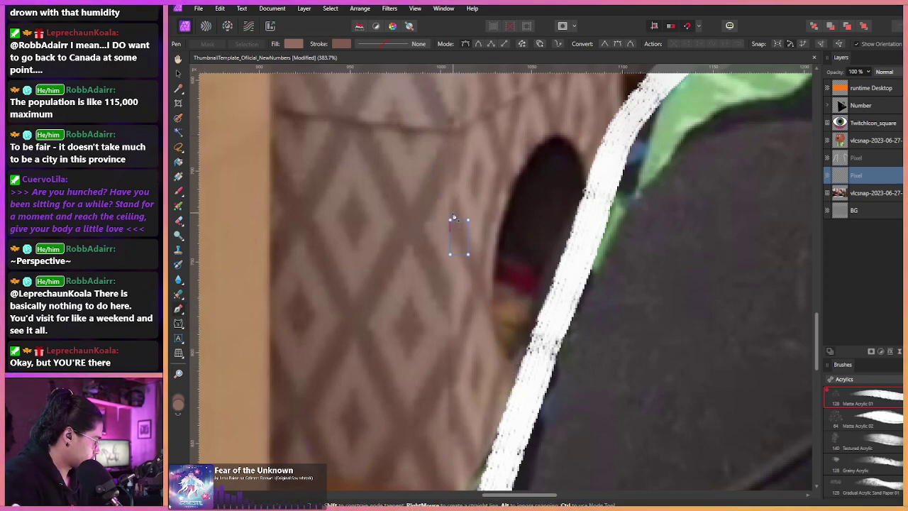
# - Draw a straight line continuing the diagonal stripe down past the opening's left side to the white outline, with a 0.9 pt stroke
pyautogui.click(453, 212)
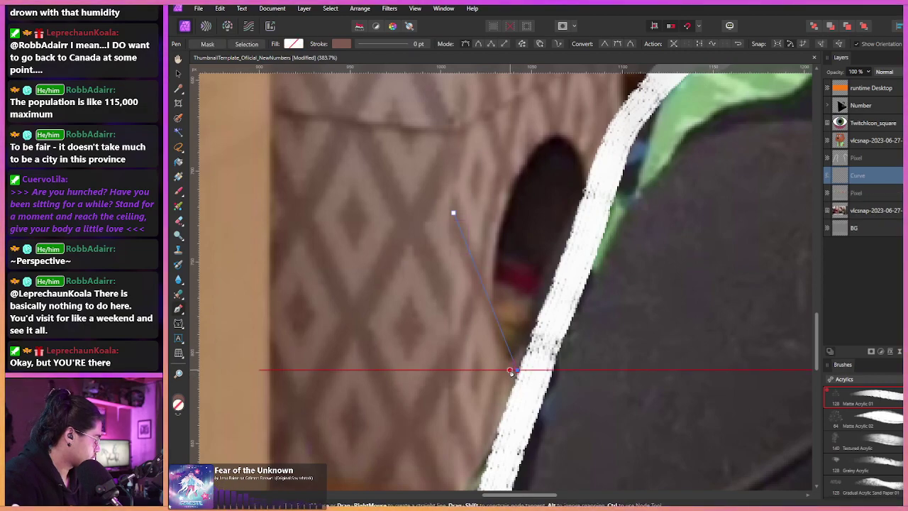
pyautogui.click(510, 371)
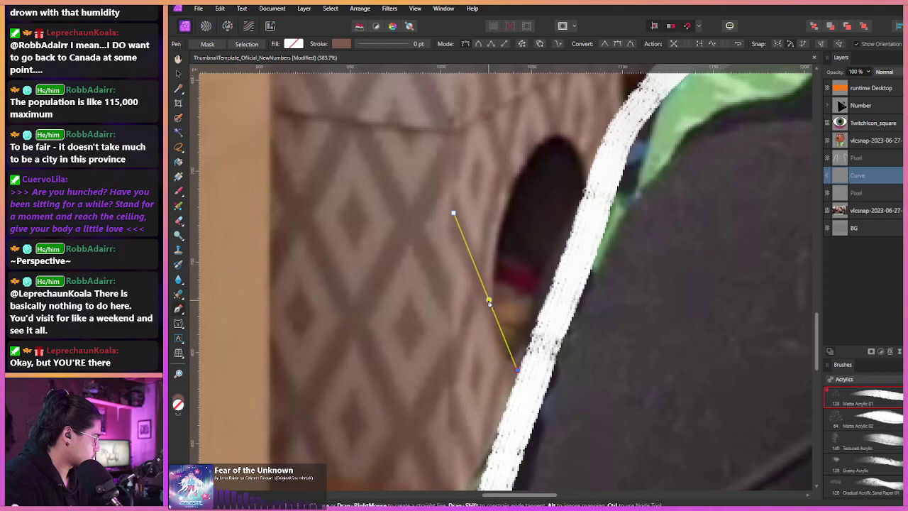
pyautogui.click(341, 45)
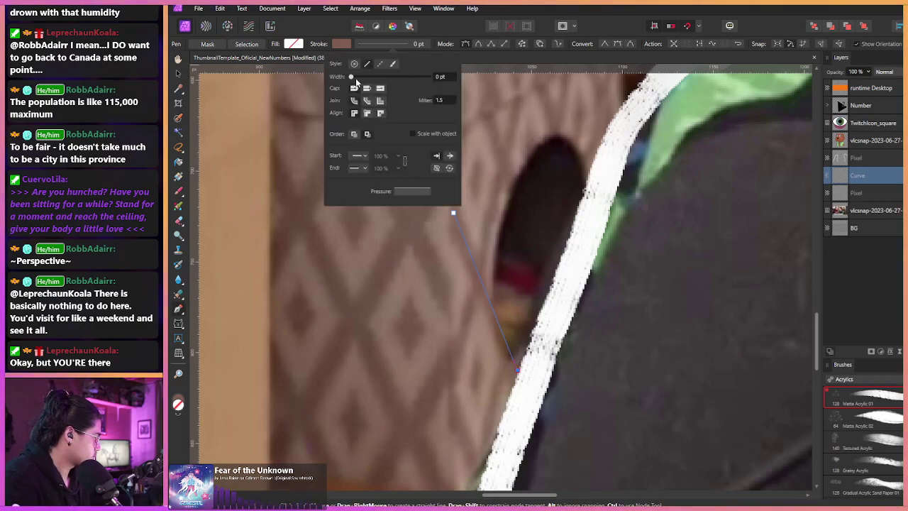
pyautogui.moveTo(355, 78); pyautogui.dragTo(367, 83)
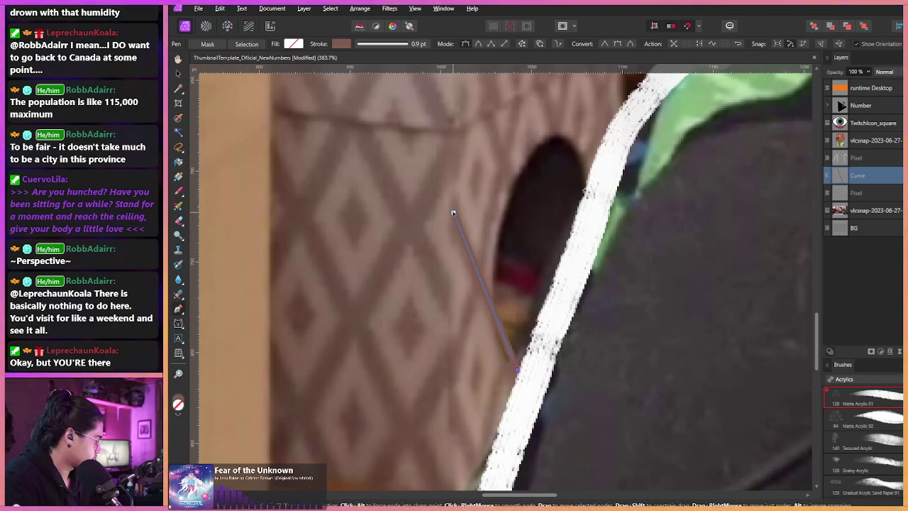
# - Adjust the line's end nodes, extending its lower end past the white outline onto the dark chair back
pyautogui.moveTo(450, 204)
pyautogui.mouseDown()
pyautogui.moveTo(444, 230)
pyautogui.moveTo(455, 208)
pyautogui.mouseUp()
pyautogui.moveTo(517, 370); pyautogui.dragTo(551, 473)
pyautogui.scroll(-2, 298, 254)
pyautogui.moveTo(298, 253); pyautogui.dragTo(327, 229)
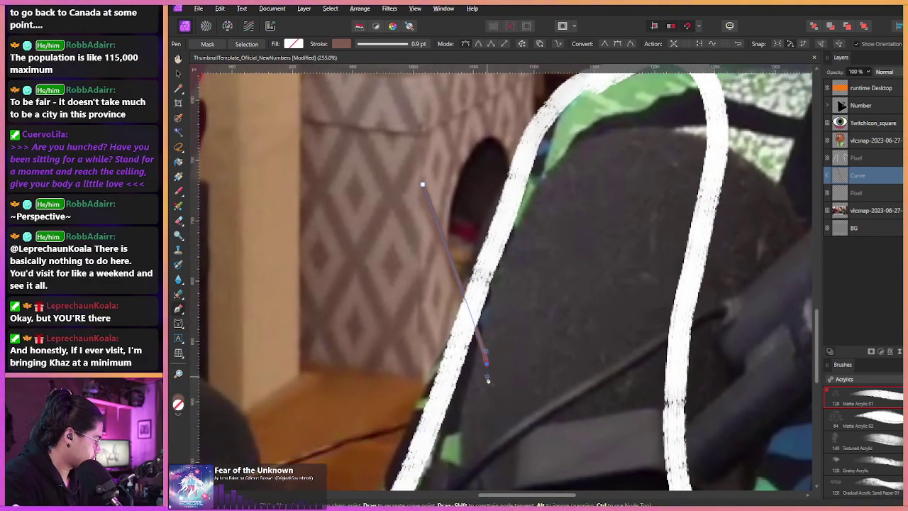
pyautogui.moveTo(487, 364); pyautogui.dragTo(493, 391)
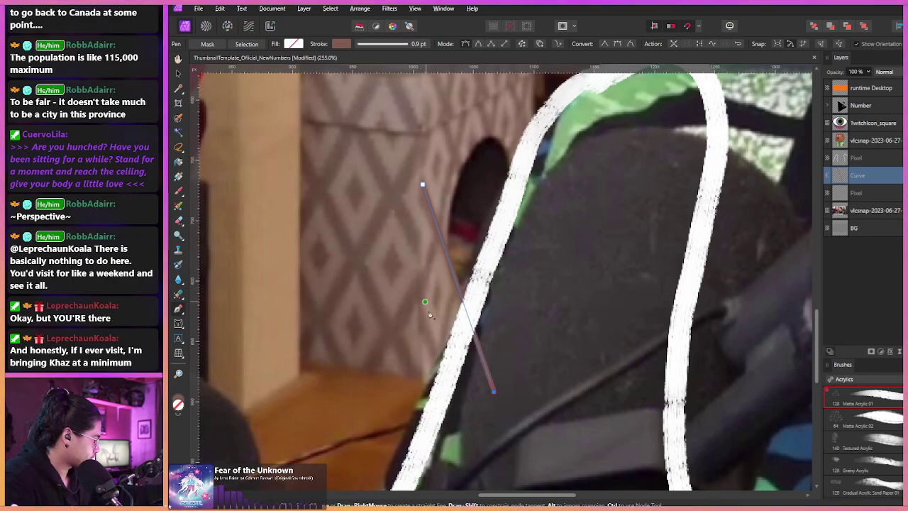
# - Draw a second line crossing the first, from the cat house's base up past the opening to its upper pattern, with a 0.8 pt stroke
pyautogui.keyDown('ctrl'); pyautogui.click(437, 354); pyautogui.keyUp('ctrl')
pyautogui.click(438, 361)
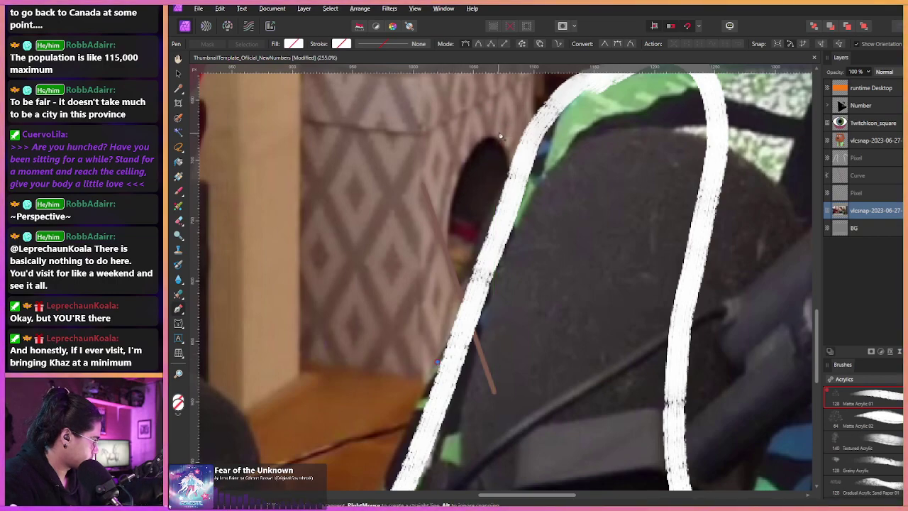
pyautogui.click(520, 116)
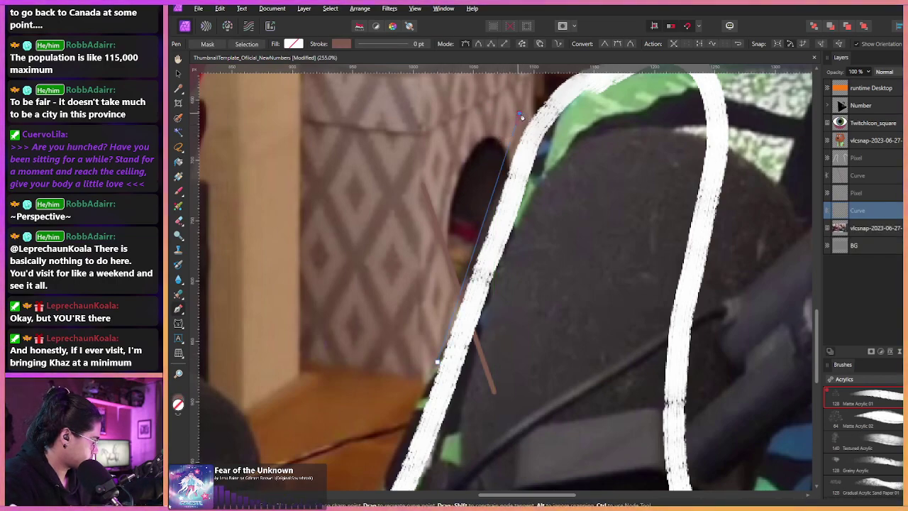
pyautogui.moveTo(520, 116); pyautogui.dragTo(498, 91)
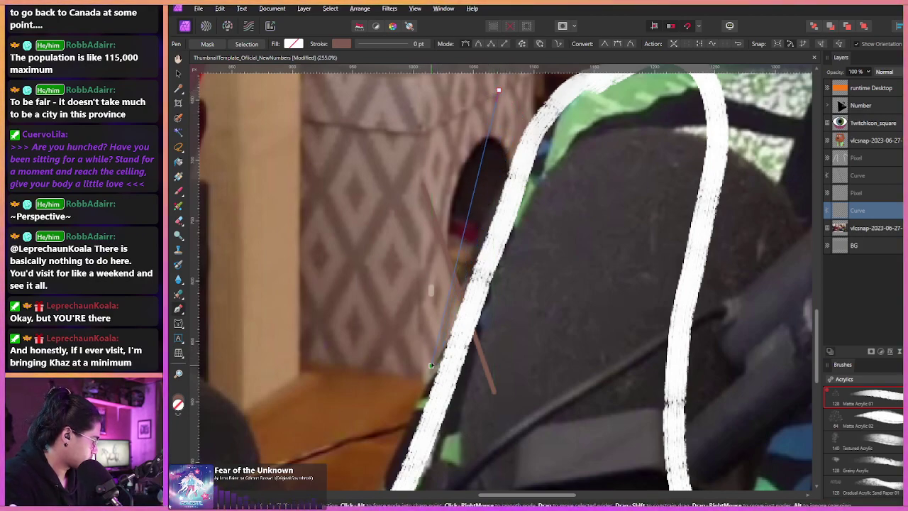
pyautogui.click(341, 43)
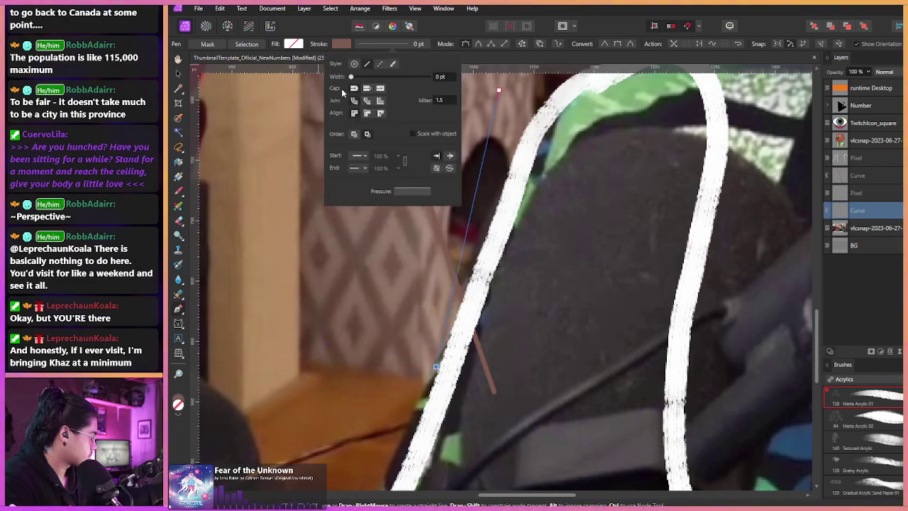
pyautogui.moveTo(359, 76); pyautogui.dragTo(363, 80)
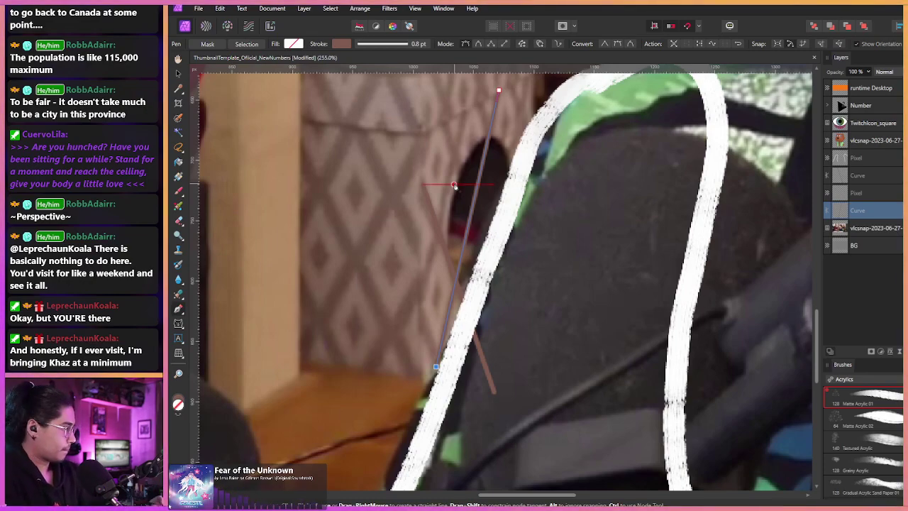
# - Draw a third diagonal line from the seam left of the opening down across it onto the chair back, with a 0.6 pt stroke
pyautogui.keyDown('ctrl'); pyautogui.click(396, 82); pyautogui.keyUp('ctrl')
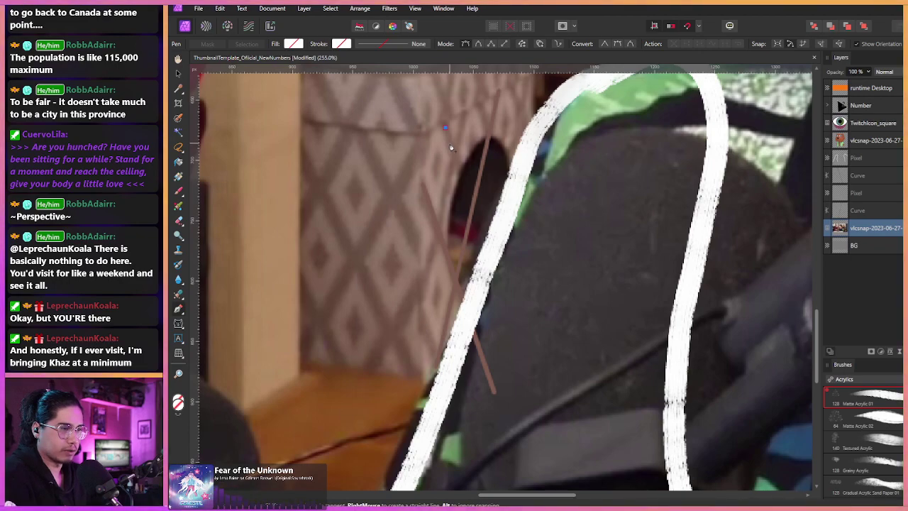
pyautogui.click(542, 347)
pyautogui.moveTo(548, 347); pyautogui.dragTo(537, 362)
pyautogui.moveTo(445, 127)
pyautogui.mouseDown()
pyautogui.moveTo(433, 134)
pyautogui.moveTo(441, 126)
pyautogui.mouseUp()
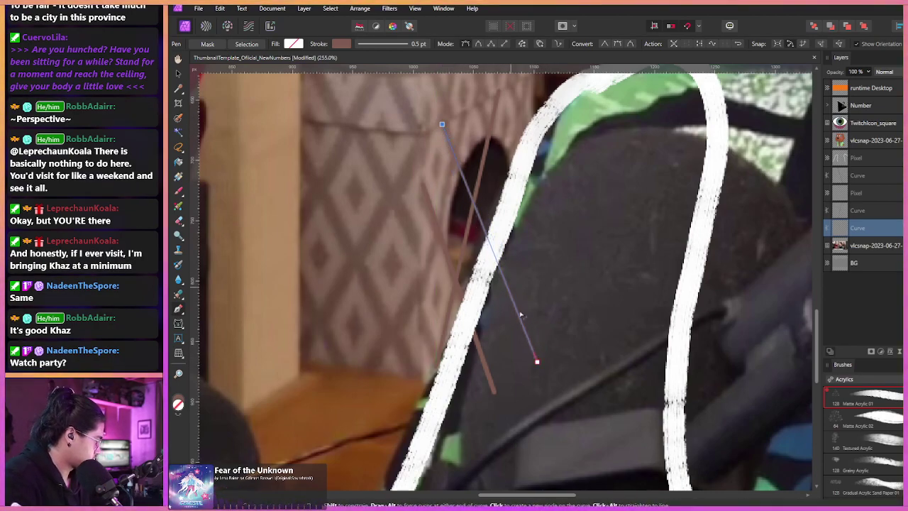
pyautogui.moveTo(537, 361)
pyautogui.mouseDown()
pyautogui.moveTo(517, 365)
pyautogui.moveTo(543, 361)
pyautogui.mouseUp()
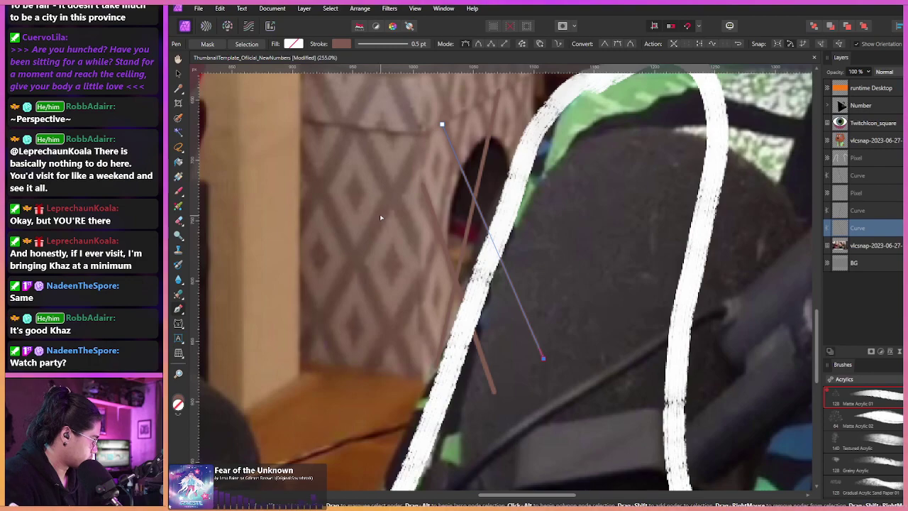
pyautogui.moveTo(542, 359); pyautogui.dragTo(546, 355)
pyautogui.moveTo(359, 193); pyautogui.dragTo(360, 201)
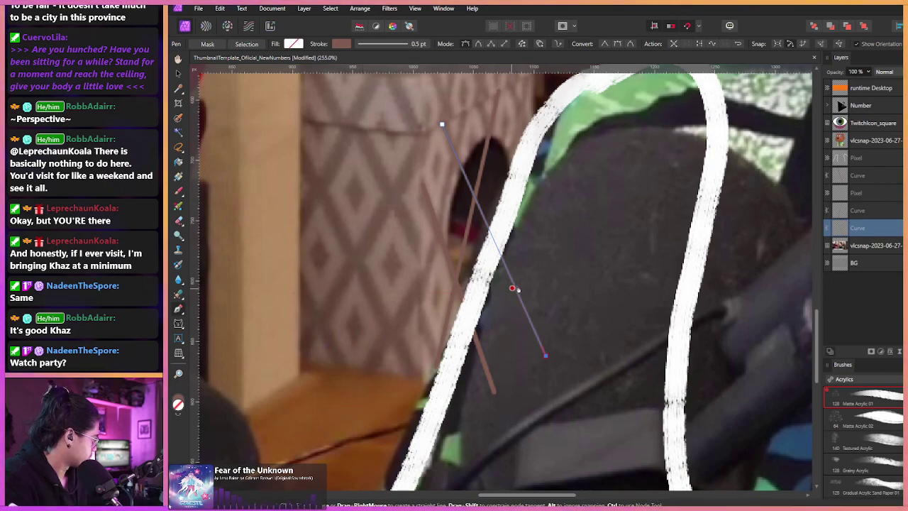
pyautogui.click(381, 44)
pyautogui.moveTo(359, 77); pyautogui.dragTo(361, 76)
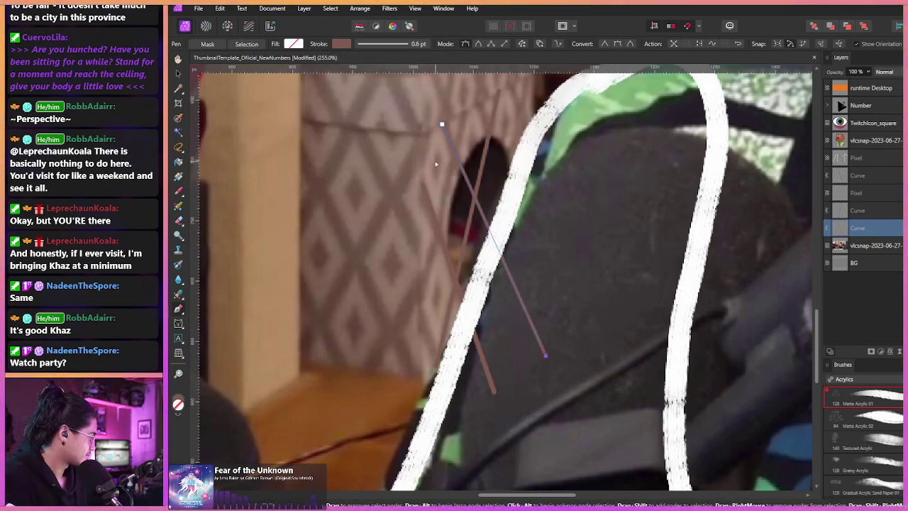
# - Draw a fourth line from the cat house's upper right edge down past its base, hide the white outline, and deselect the line
pyautogui.keyDown('ctrl'); pyautogui.click(389, 129); pyautogui.keyUp('ctrl')
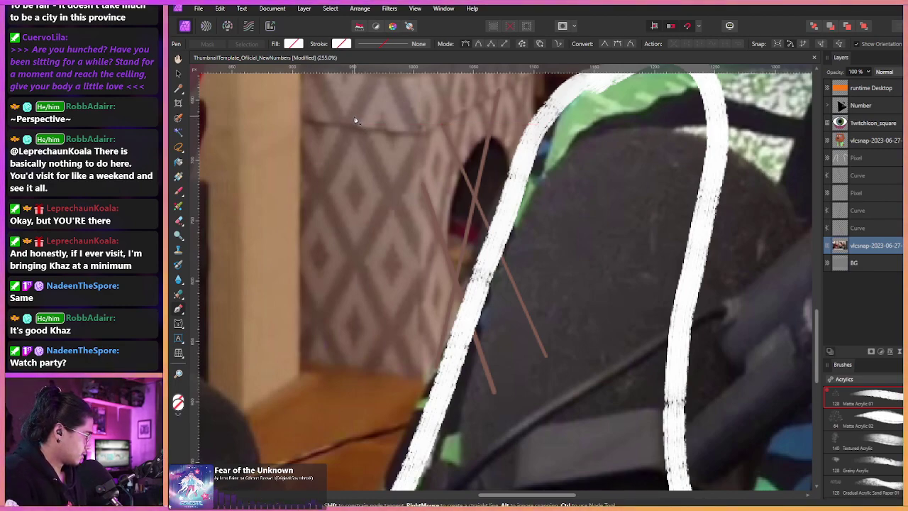
pyautogui.click(525, 80)
pyautogui.click(458, 382)
pyautogui.moveTo(457, 384); pyautogui.dragTo(454, 392)
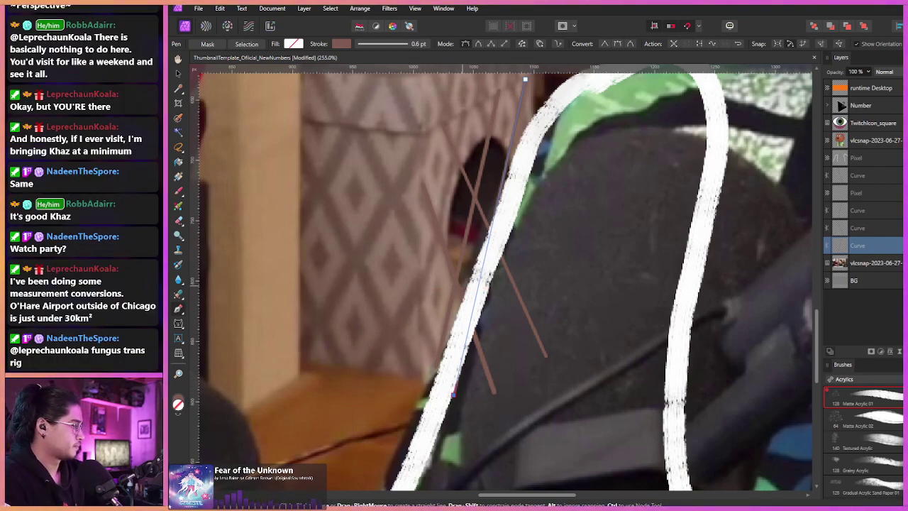
pyautogui.hotkey('ctrl', 'z')
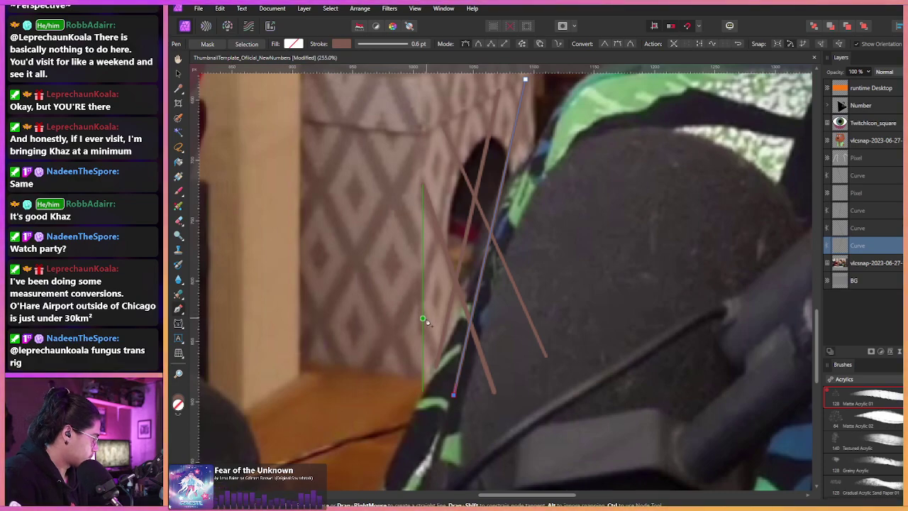
pyautogui.press('Escape')
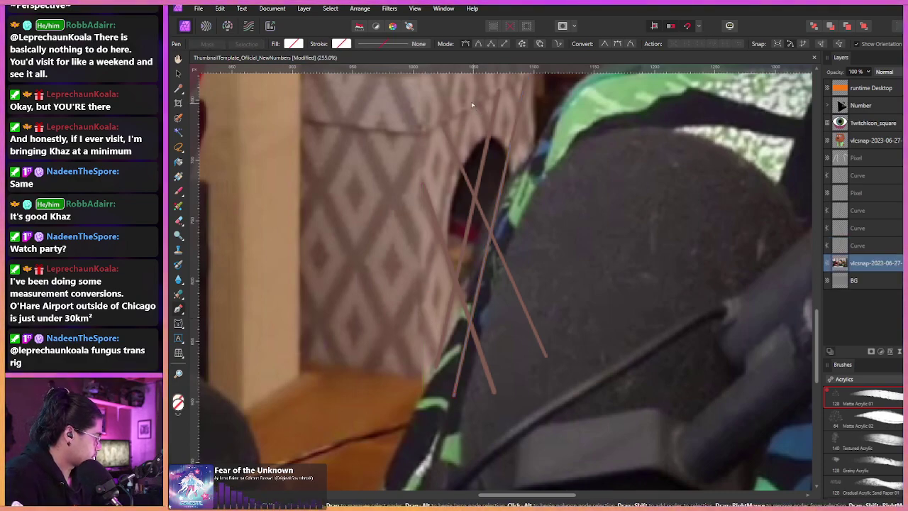
# - Draw a fifth diagonal line from above the opening down onto the chair back, parallel to the third line
pyautogui.click(560, 296)
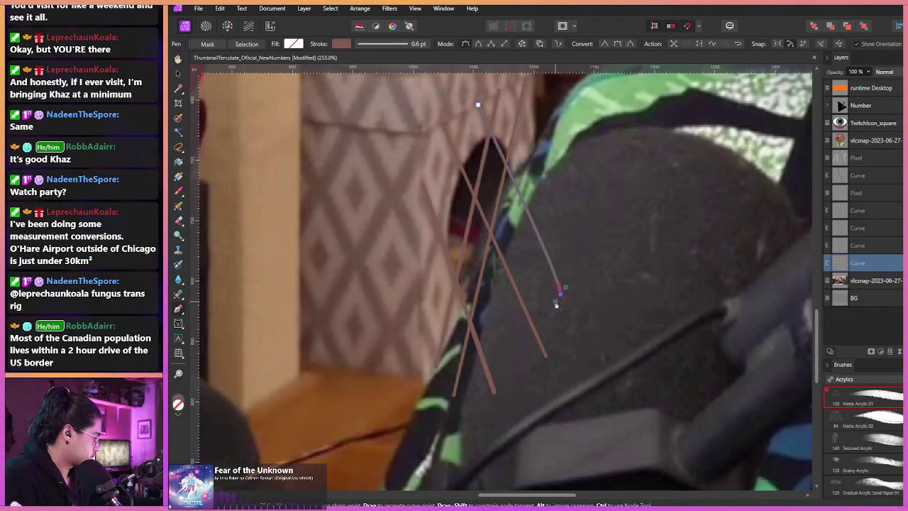
pyautogui.moveTo(560, 294); pyautogui.dragTo(567, 315)
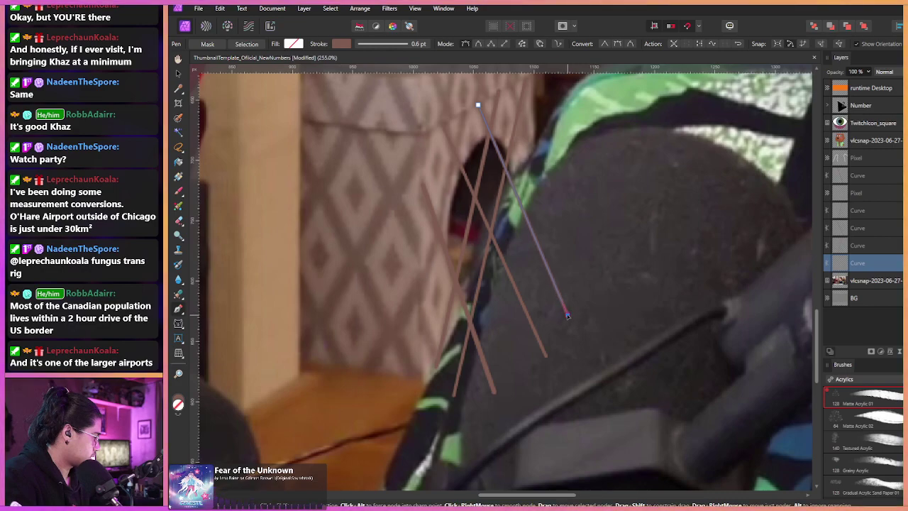
pyautogui.click(436, 203)
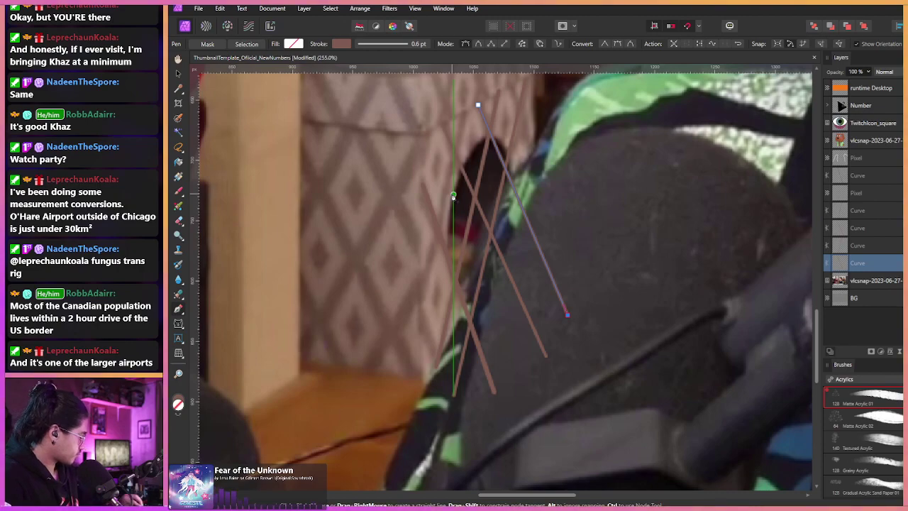
pyautogui.moveTo(402, 224); pyautogui.dragTo(414, 239)
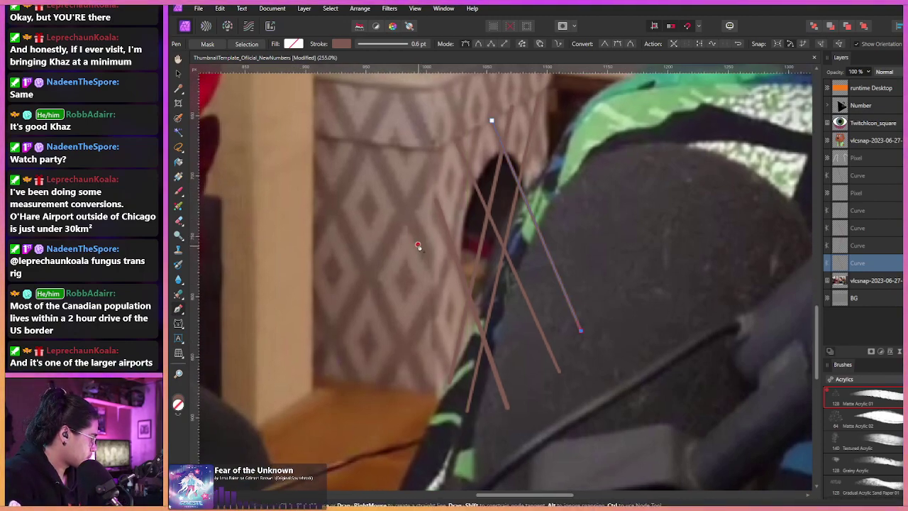
# - Set the third line's stroke width to 0.8 pt and adjust the second line's stroke width
pyautogui.keyDown('ctrl'); pyautogui.click(484, 205); pyautogui.keyUp('ctrl')
pyautogui.click(389, 44)
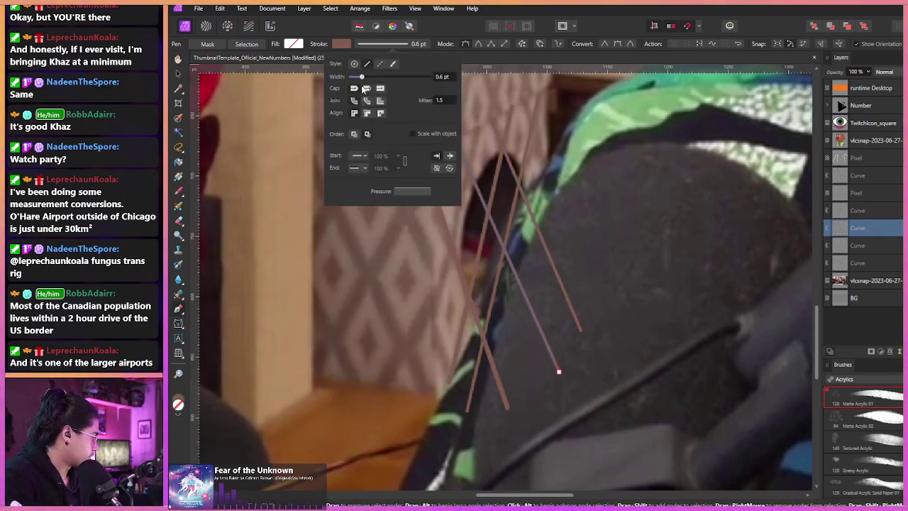
pyautogui.moveTo(364, 79); pyautogui.dragTo(369, 80)
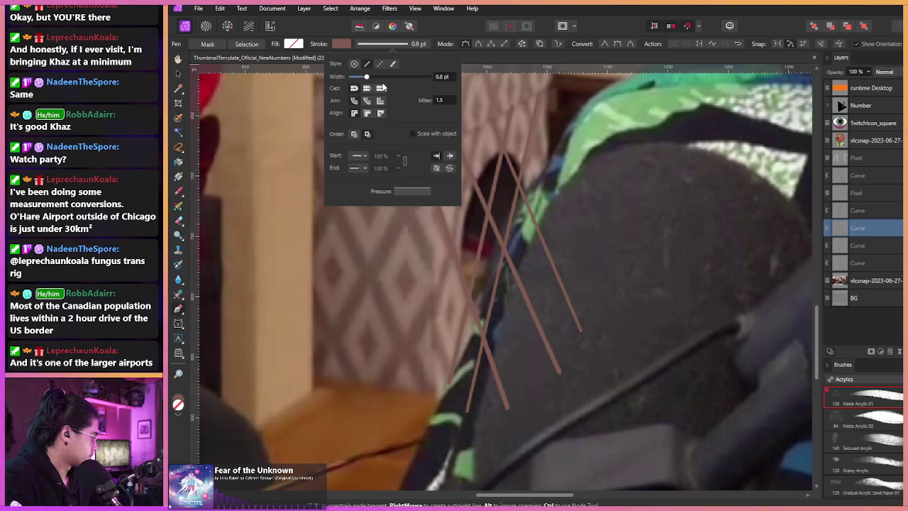
pyautogui.click(495, 168)
pyautogui.click(379, 46)
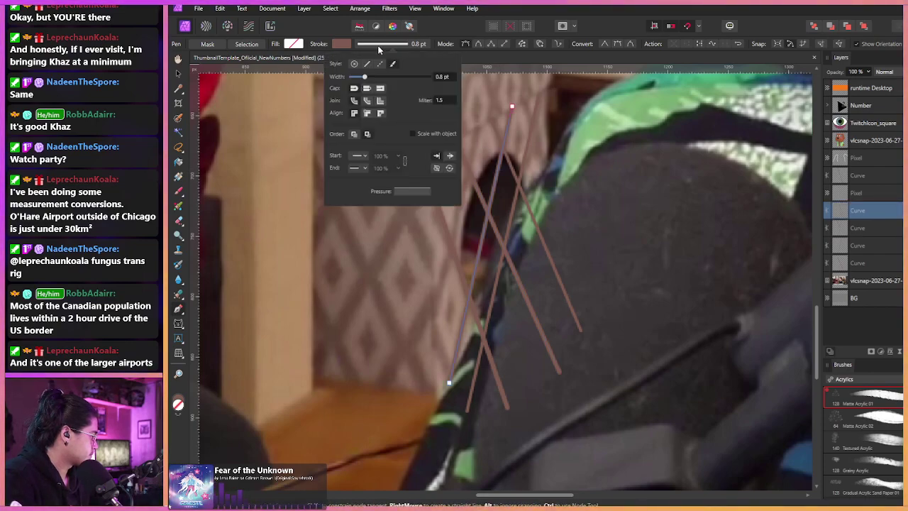
pyautogui.moveTo(366, 80); pyautogui.dragTo(369, 81)
# - Adjust the fourth line's stroke width and set the fifth line's stroke width to 0.8 pt
pyautogui.keyDown('ctrl'); pyautogui.click(513, 202); pyautogui.keyUp('ctrl')
pyautogui.click(361, 44)
pyautogui.click(528, 208)
pyautogui.click(364, 48)
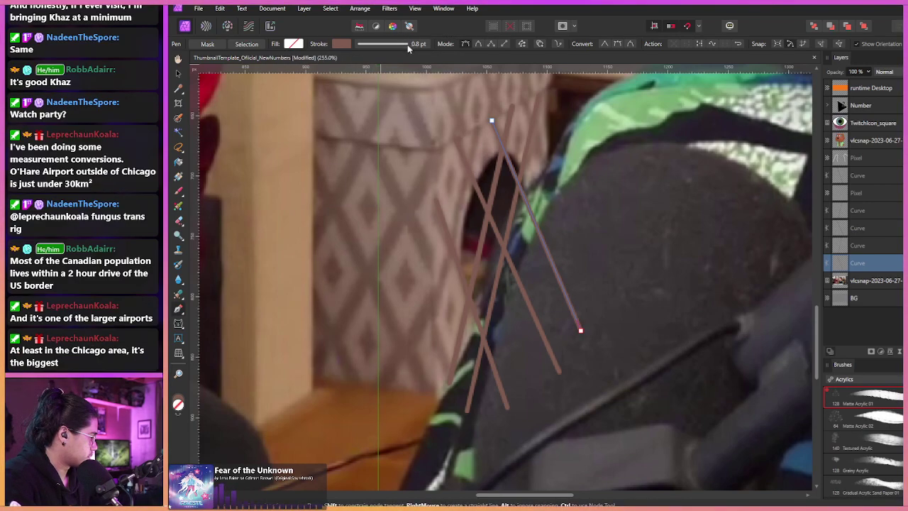
# - Nudge the upper end of the first line slightly outward and check the lines against the briefly shown white outline
pyautogui.moveTo(435, 156); pyautogui.dragTo(444, 165)
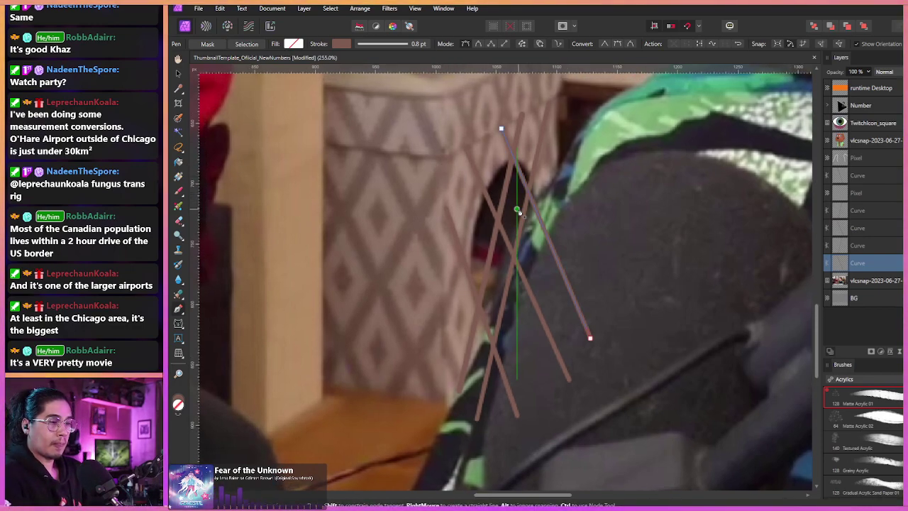
pyautogui.moveTo(417, 247); pyautogui.dragTo(424, 250)
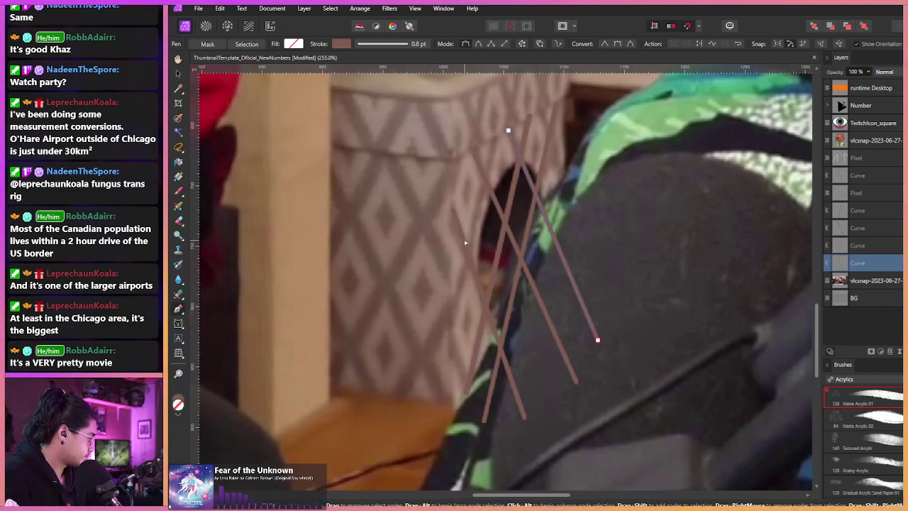
pyautogui.click(452, 210)
pyautogui.moveTo(452, 211); pyautogui.dragTo(449, 213)
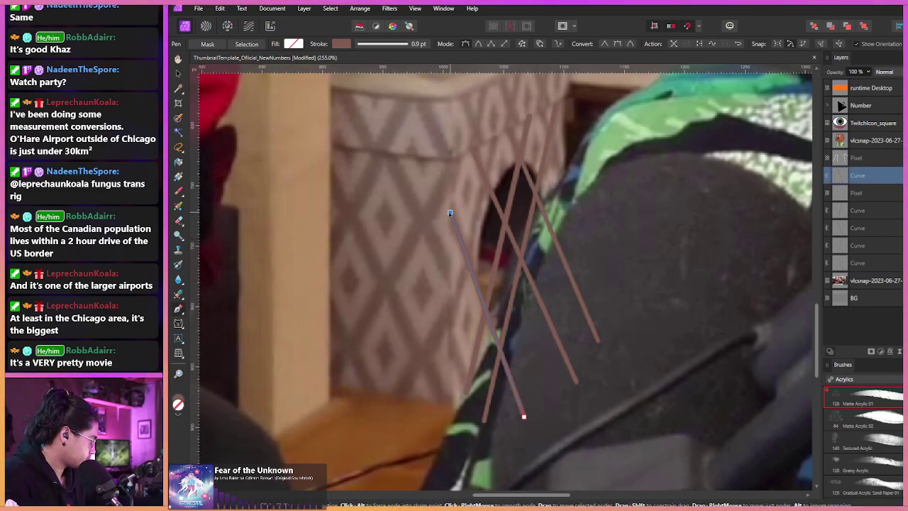
pyautogui.press('Escape')
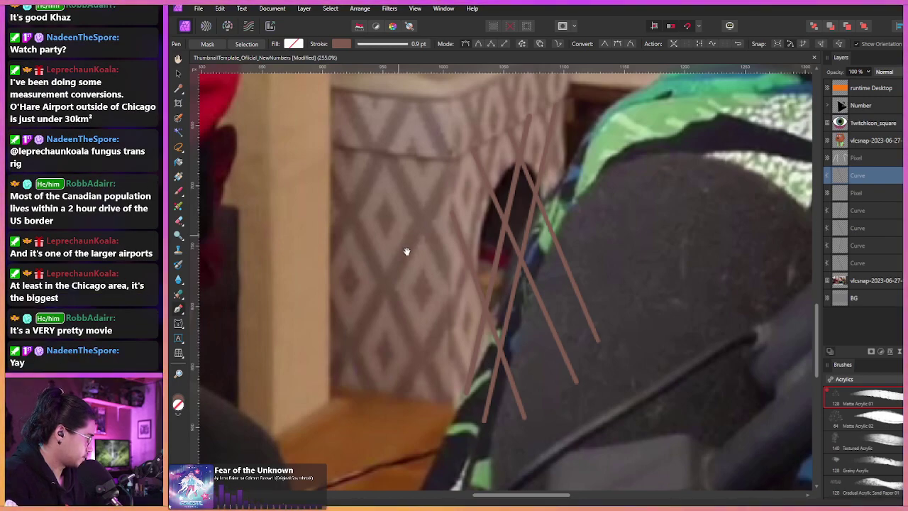
pyautogui.press('space')
pyautogui.click(904, 157)
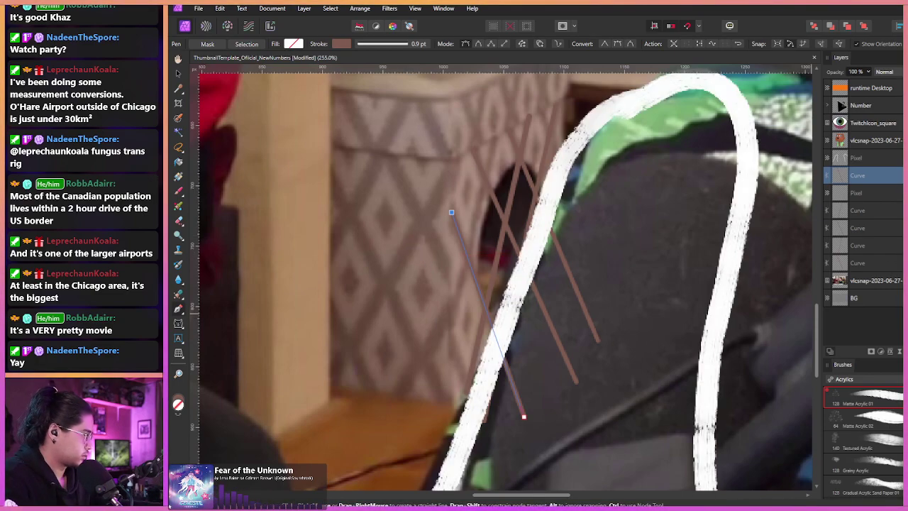
pyautogui.hotkey('ctrl', 'z')
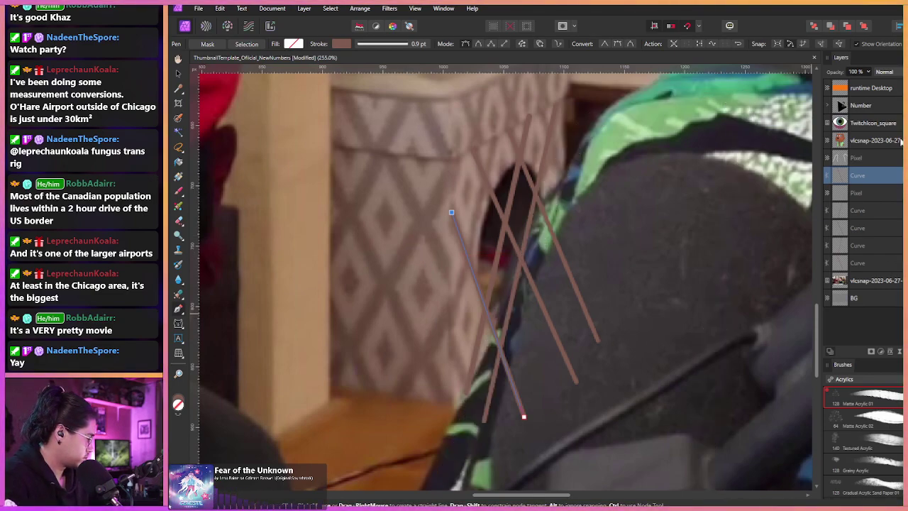
# - Draw a sixth line from beside the cat house's far edge steeply down over the chair back, parallel to the fourth line
pyautogui.click(566, 182)
pyautogui.hotkey('ctrl', 'z')
pyautogui.keyDown('ctrl'); pyautogui.click(492, 326); pyautogui.keyUp('ctrl')
pyautogui.click(566, 174)
pyautogui.click(508, 420)
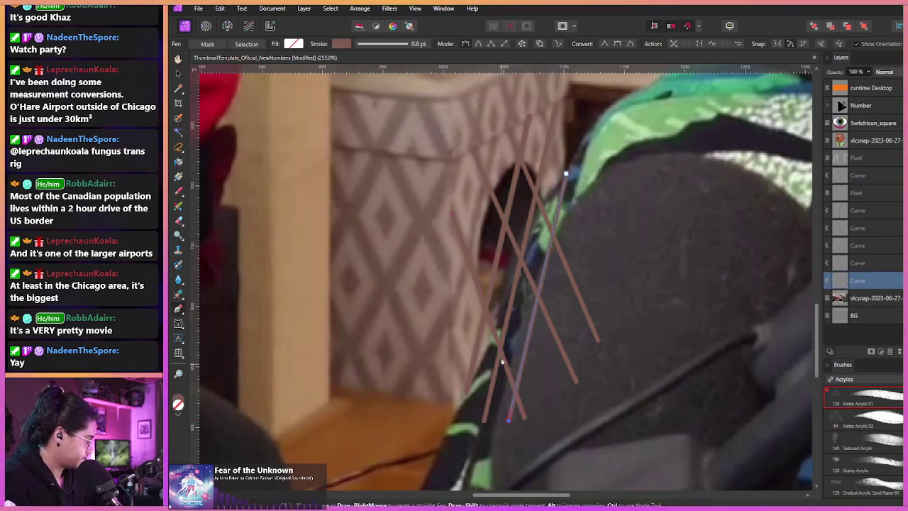
# - Extend the sixth line by moving its upper end higher and its lower end further down the chair back
pyautogui.moveTo(509, 424); pyautogui.dragTo(511, 435)
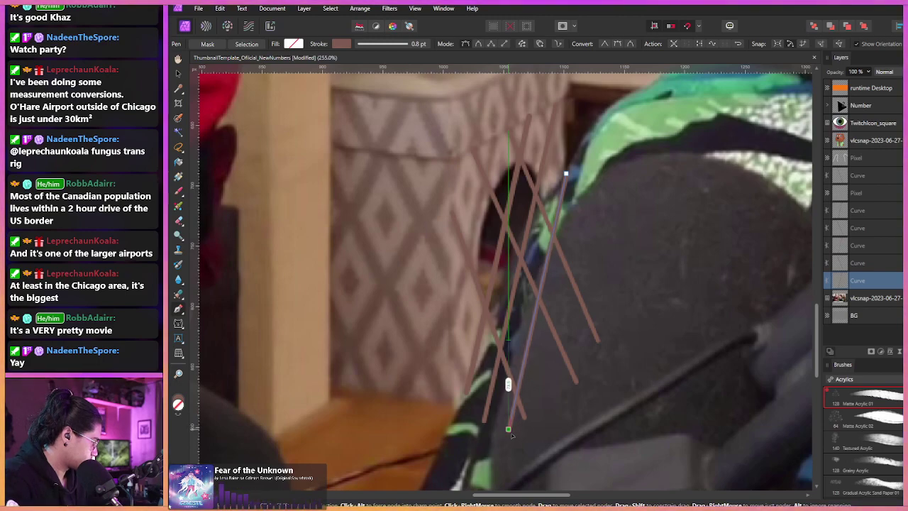
pyautogui.click(564, 157)
pyautogui.moveTo(564, 159)
pyautogui.mouseDown()
pyautogui.moveTo(570, 150)
pyautogui.moveTo(565, 178)
pyautogui.moveTo(573, 150)
pyautogui.mouseUp()
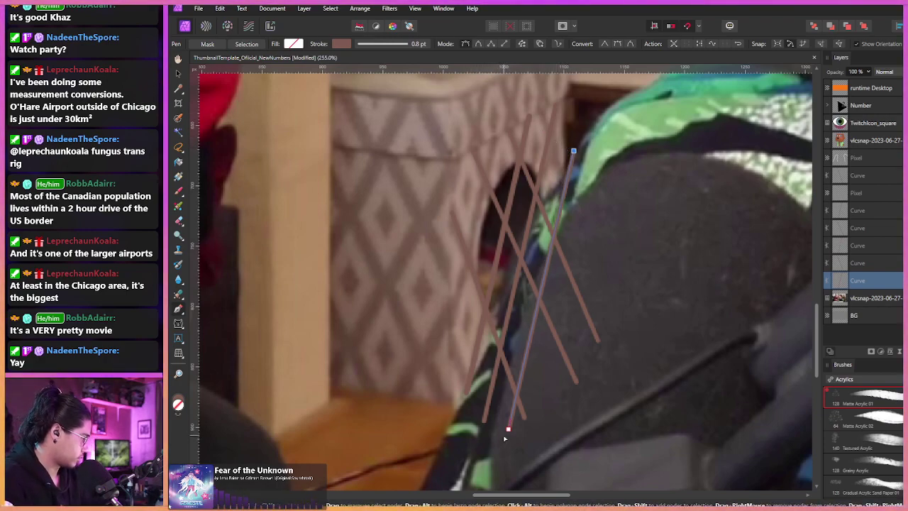
pyautogui.moveTo(508, 429); pyautogui.dragTo(508, 437)
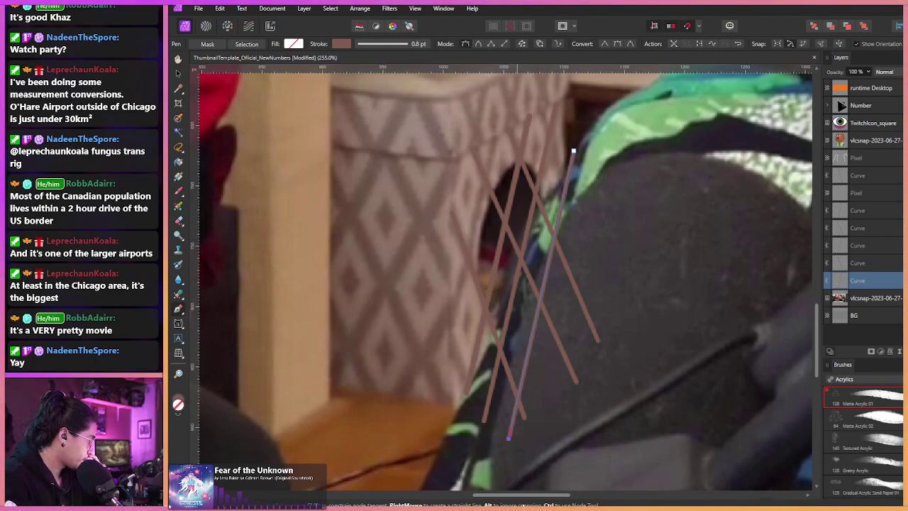
# - Draw a seventh line from above the opening near the cat house's edge down onto the chair back, and check it against the white outline
pyautogui.keyDown('ctrl'); pyautogui.click(540, 115); pyautogui.keyUp('ctrl')
pyautogui.click(541, 116)
pyautogui.click(541, 116)
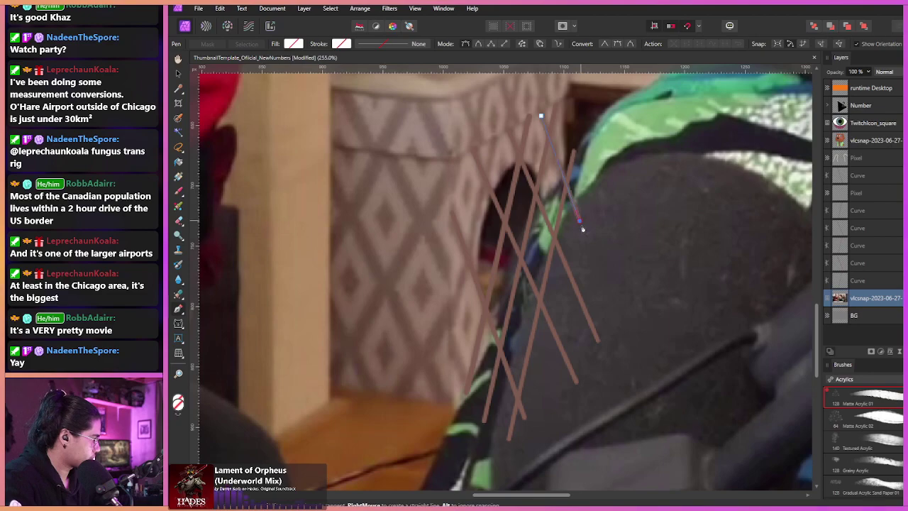
pyautogui.click(617, 330)
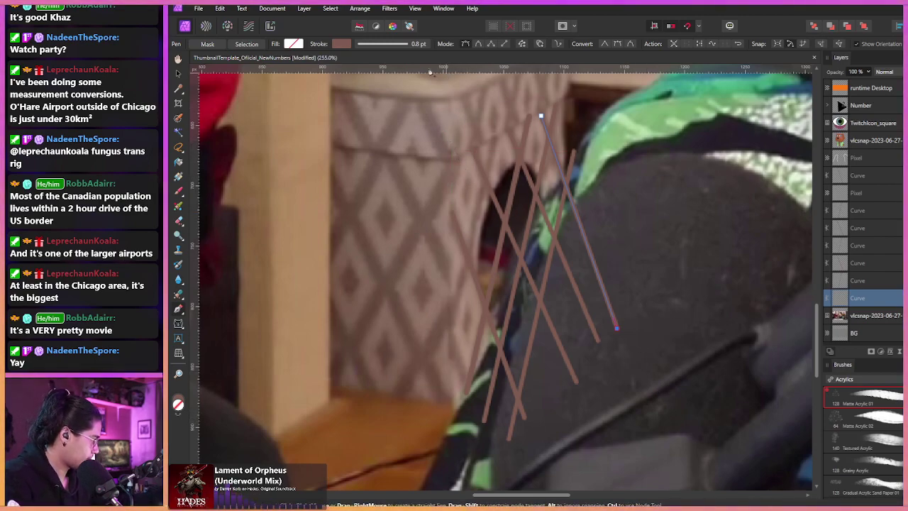
pyautogui.hotkey('ctrl', 'z')
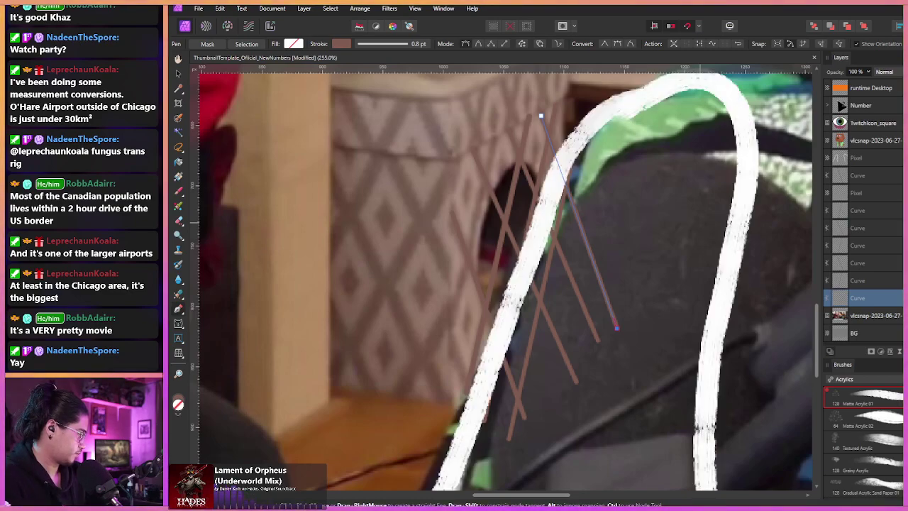
pyautogui.click(904, 157)
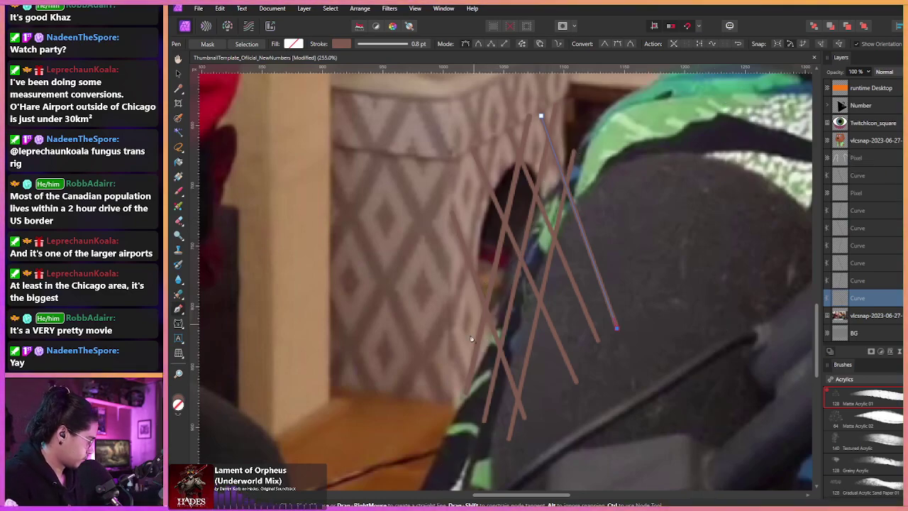
# - Draw an eighth line from the cat house's bottom corner diagonally up across the other lines onto the chair back
pyautogui.press('Escape')
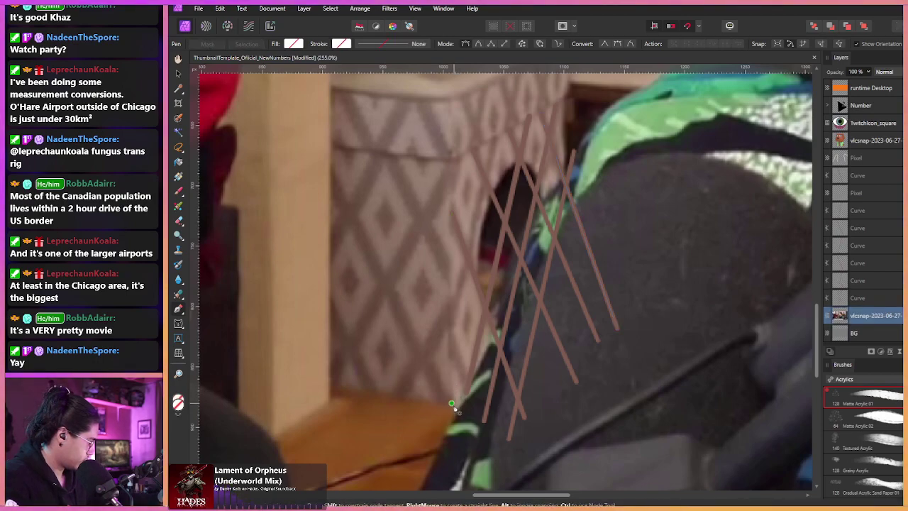
pyautogui.click(451, 402)
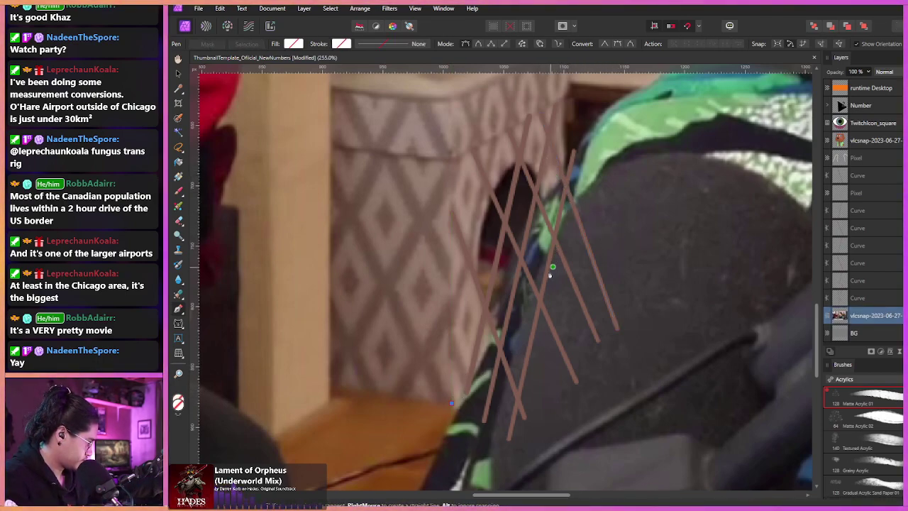
pyautogui.click(598, 222)
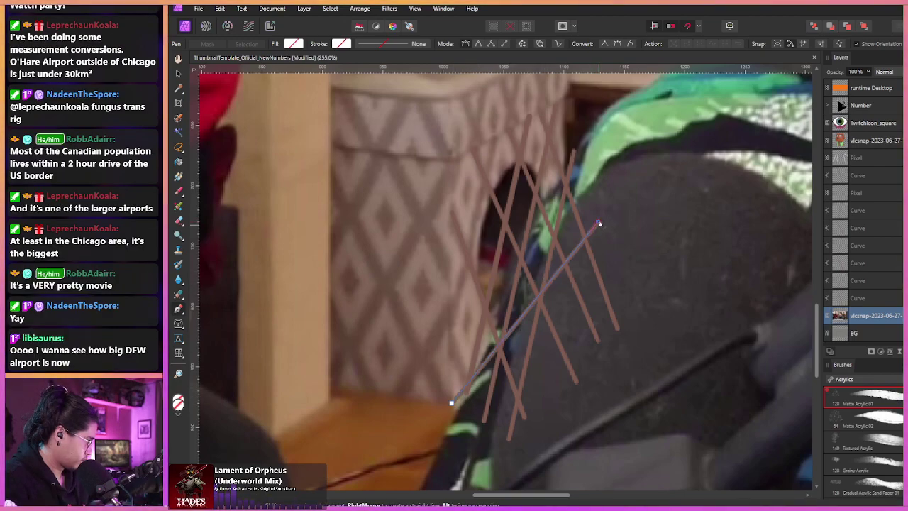
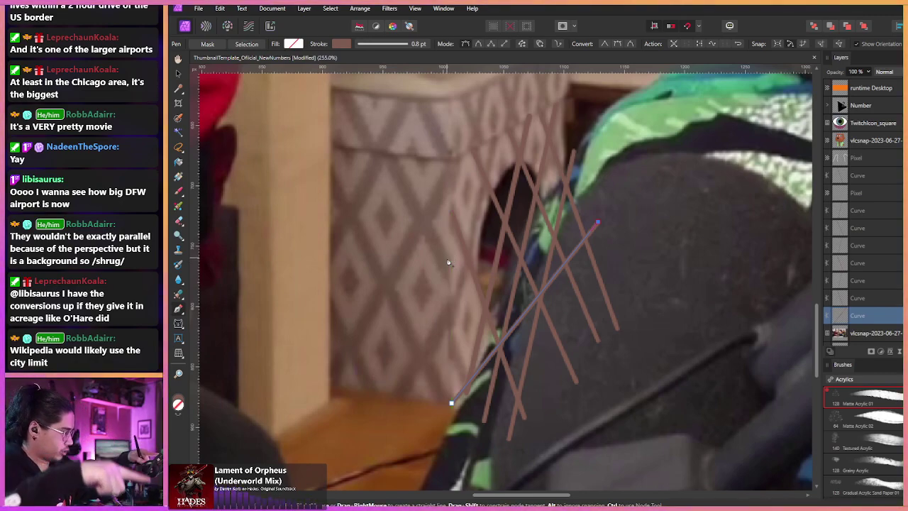
# - Reposition both ends of the sixth line to fit the pattern, moving its lower end further onto the chair
pyautogui.click(502, 436)
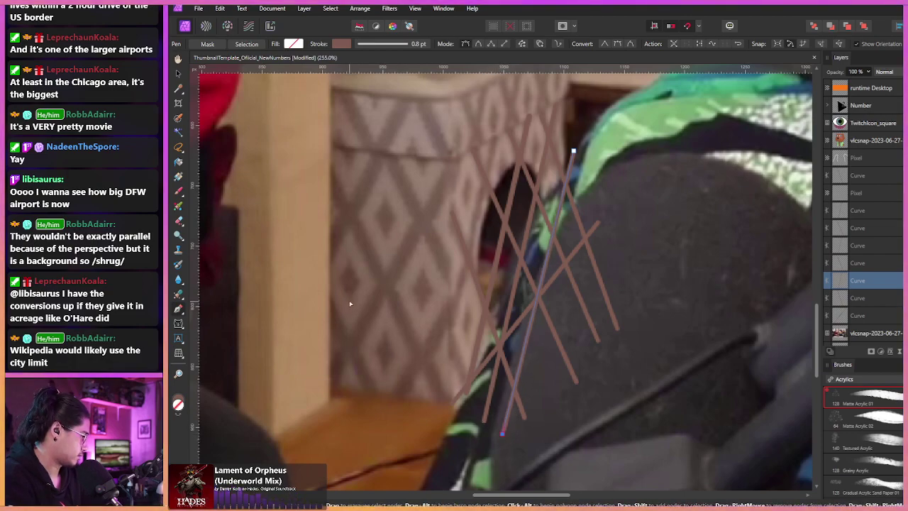
pyautogui.moveTo(502, 433); pyautogui.dragTo(513, 437)
pyautogui.moveTo(573, 150); pyautogui.dragTo(570, 150)
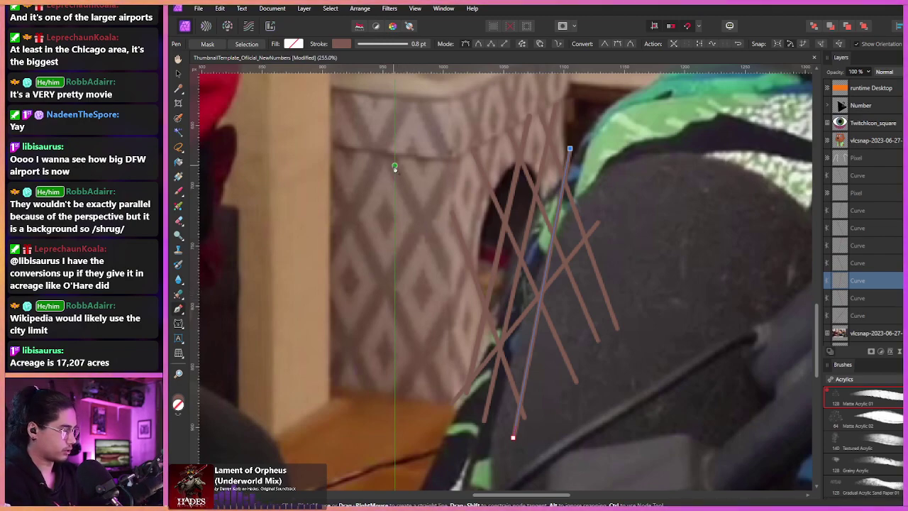
pyautogui.moveTo(405, 264); pyautogui.dragTo(393, 288)
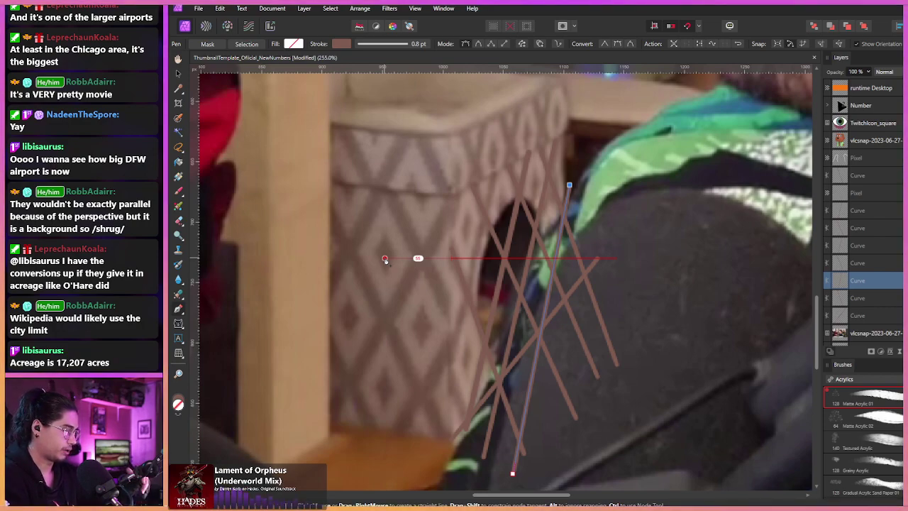
pyautogui.moveTo(428, 262); pyautogui.dragTo(419, 260)
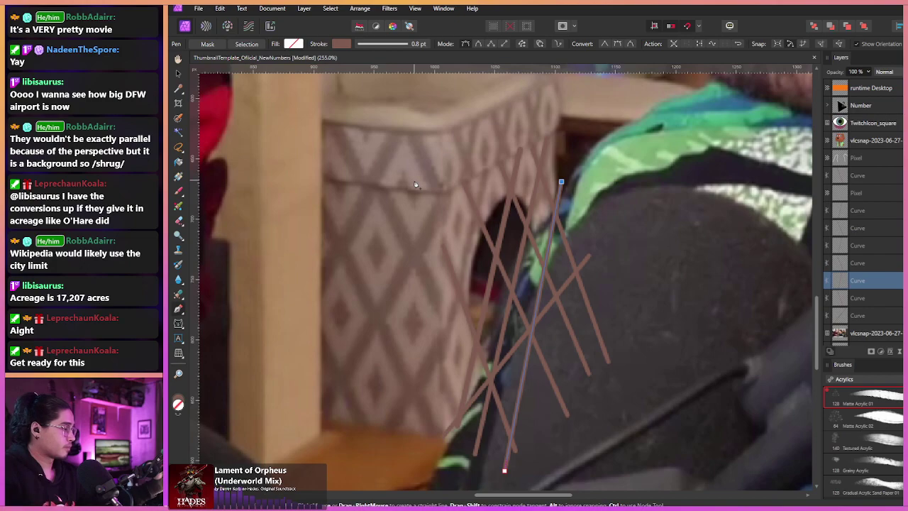
# - Move the upper end of the eighth line slightly down and outward on the chair back
pyautogui.press('Escape')
pyautogui.moveTo(412, 233); pyautogui.dragTo(430, 229)
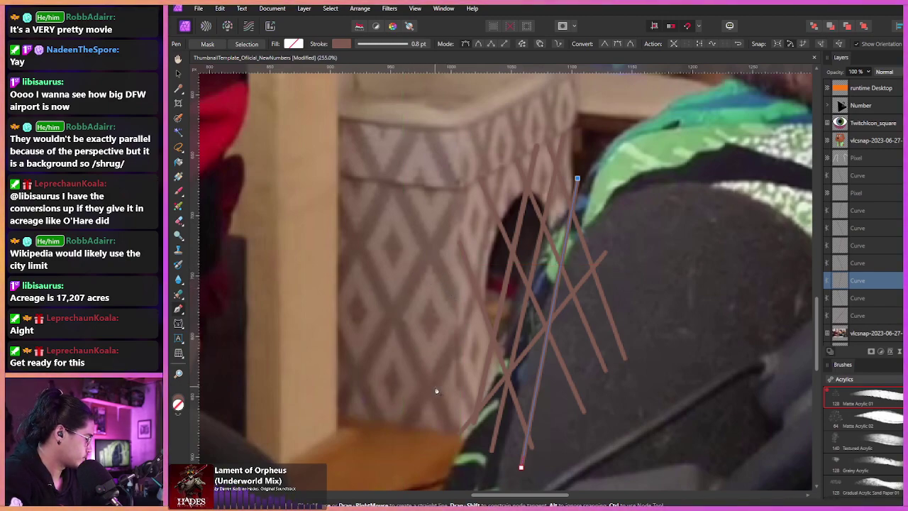
pyautogui.click(460, 433)
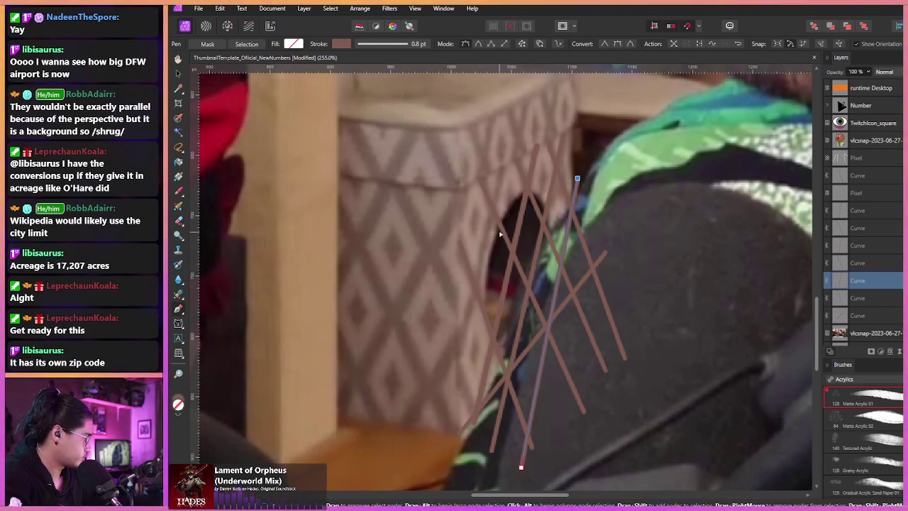
pyautogui.click(605, 252)
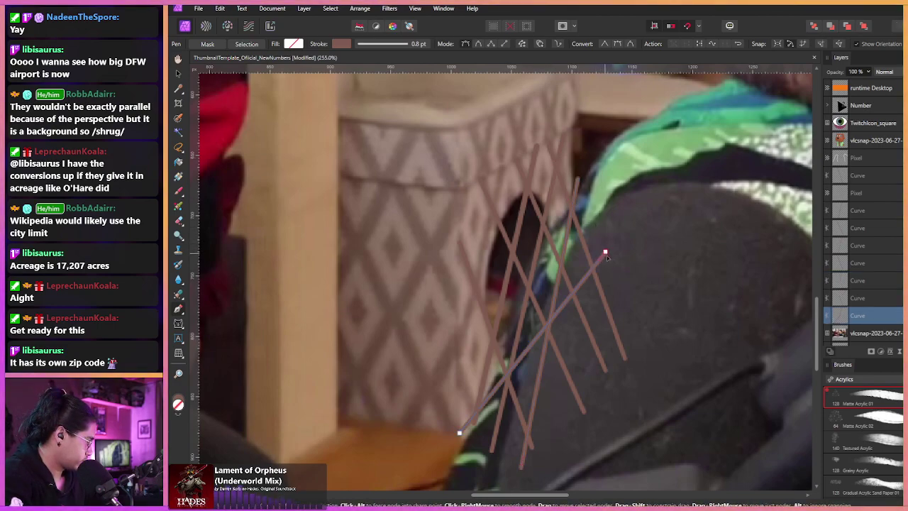
pyautogui.moveTo(607, 256); pyautogui.dragTo(611, 263)
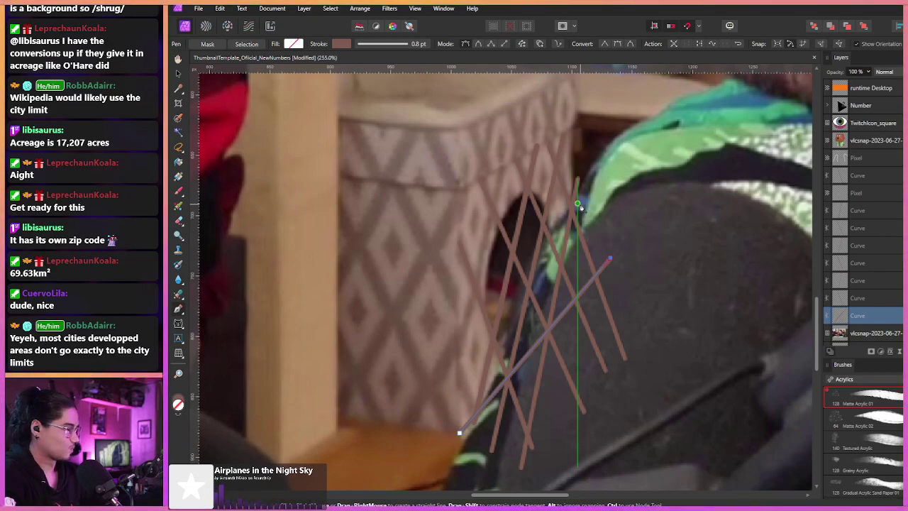
# - Merge the first line's curve layer down into the pixel layer directly beneath it
pyautogui.press('space')
pyautogui.moveTo(471, 184); pyautogui.dragTo(489, 191)
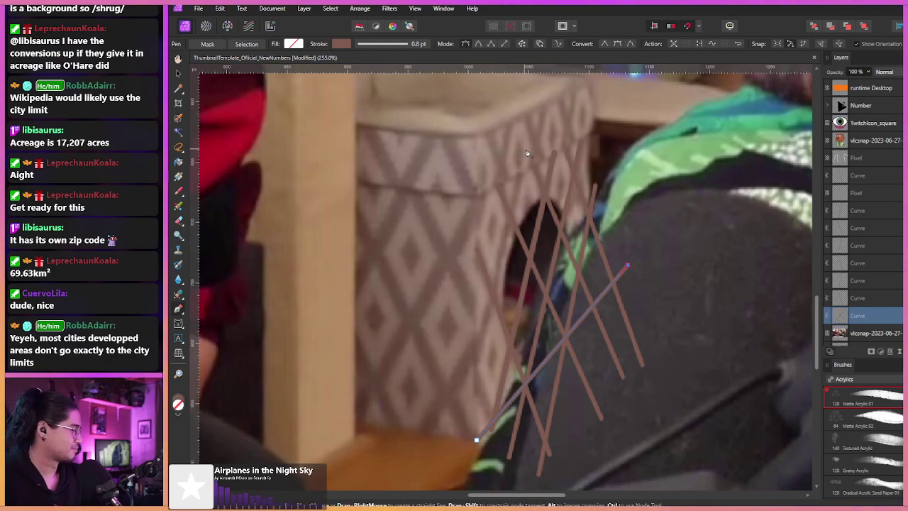
pyautogui.moveTo(429, 225); pyautogui.dragTo(442, 233)
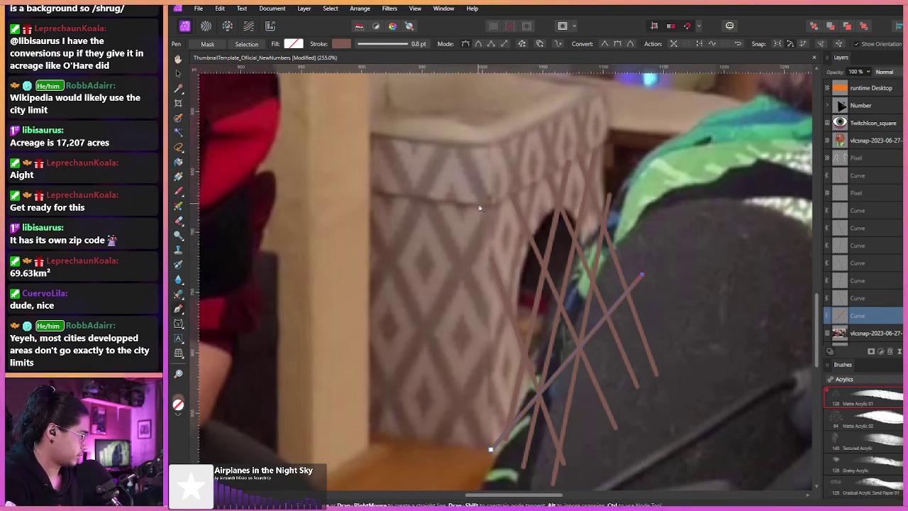
pyautogui.click(869, 175)
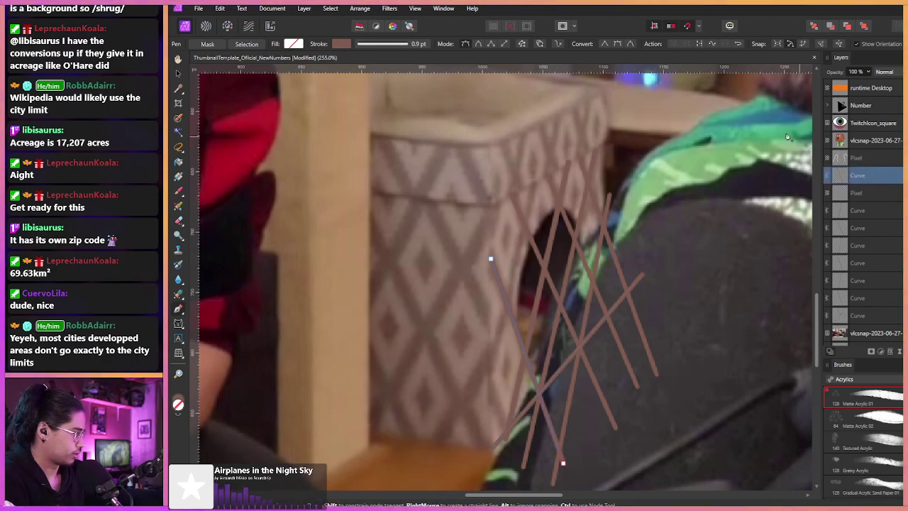
pyautogui.hotkey('ctrl', 'e')
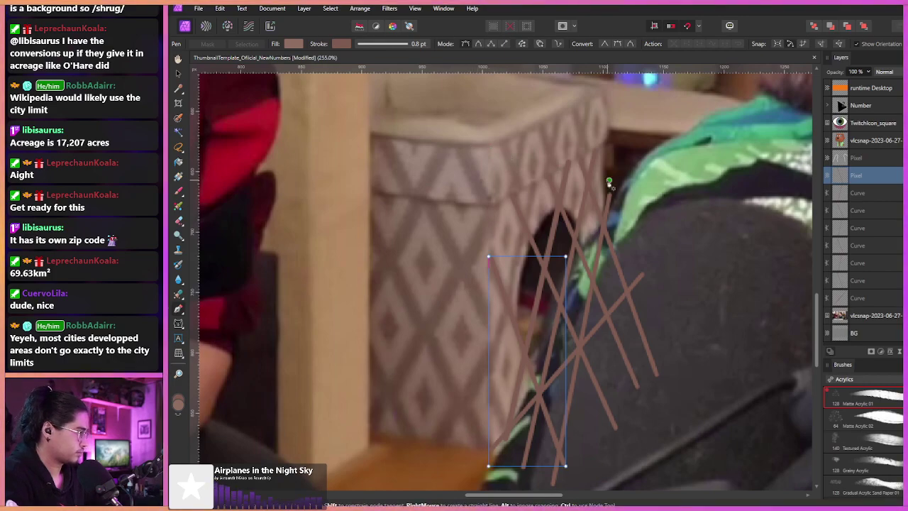
# - Rasterize the two uppermost curve layers of the diamond pattern into pixel layers
pyautogui.doubleClick(860, 176)
pyautogui.press('Escape')
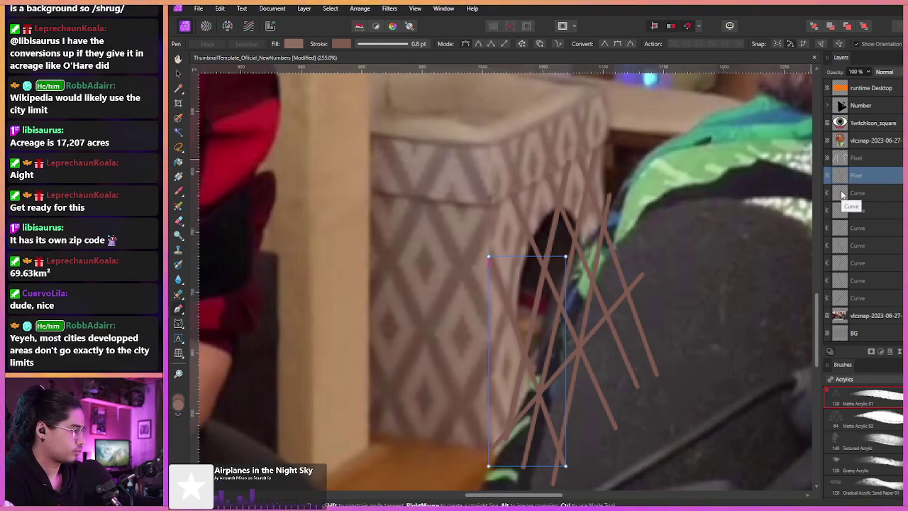
pyautogui.click(844, 192)
pyautogui.click(843, 167)
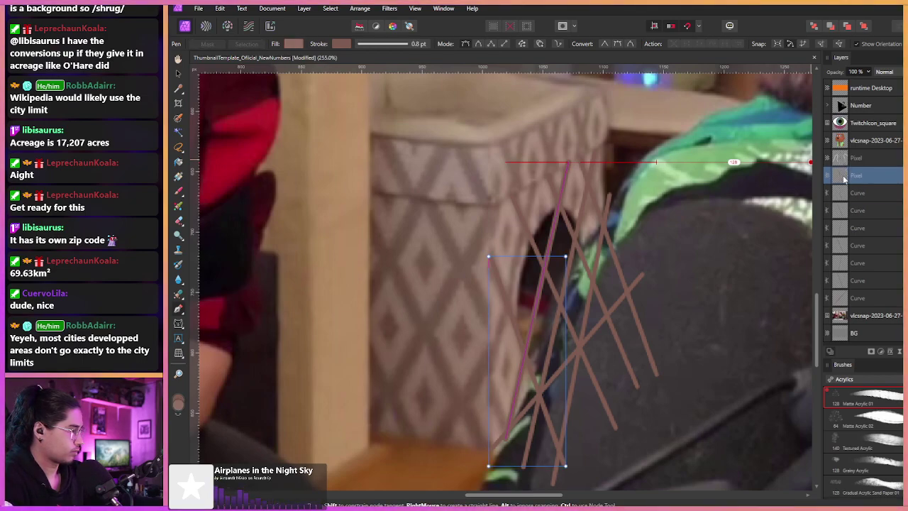
pyautogui.rightClick(844, 179)
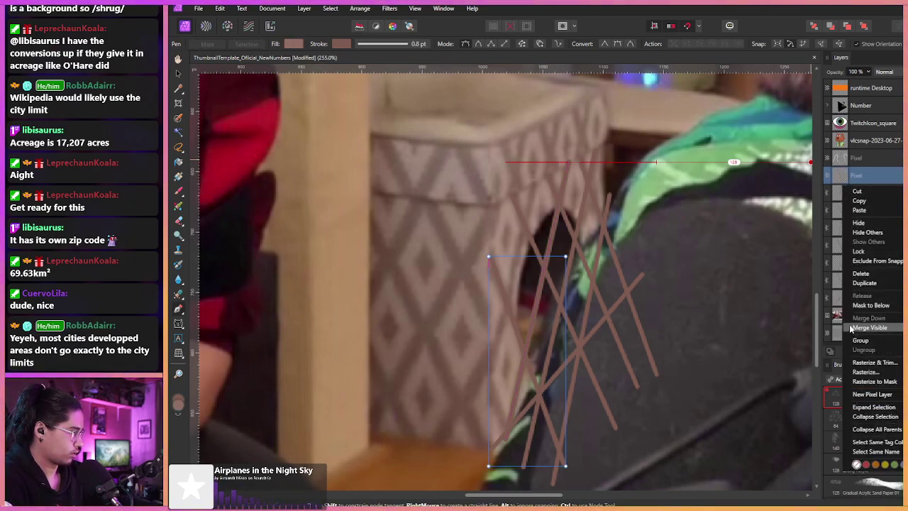
pyautogui.click(834, 193)
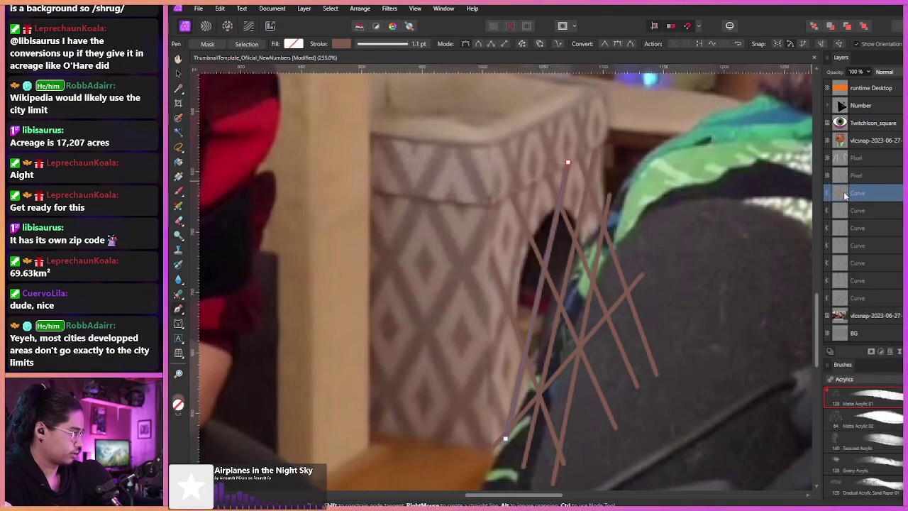
pyautogui.rightClick(844, 194)
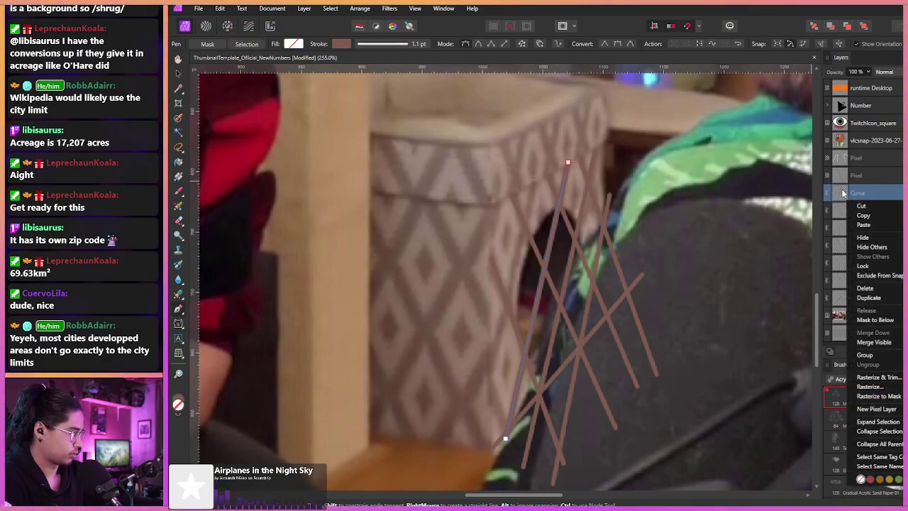
pyautogui.click(869, 377)
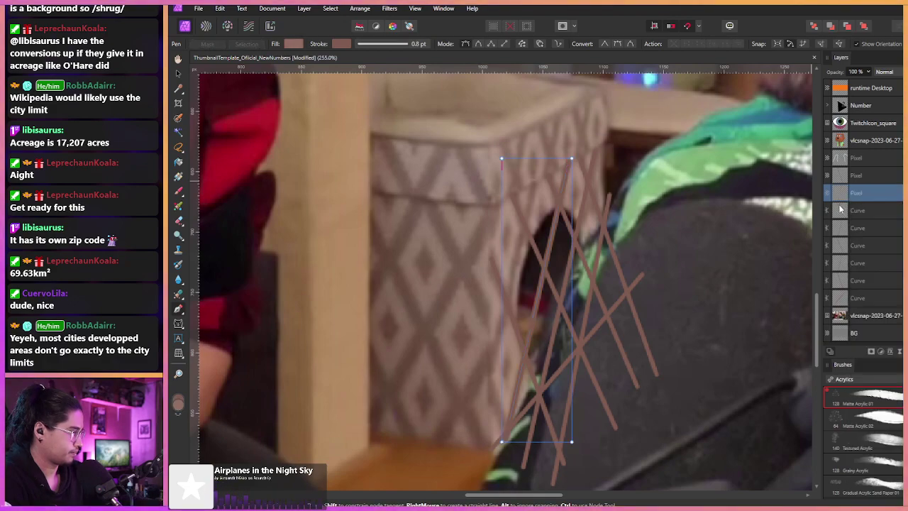
pyautogui.rightClick(844, 211)
pyautogui.click(869, 405)
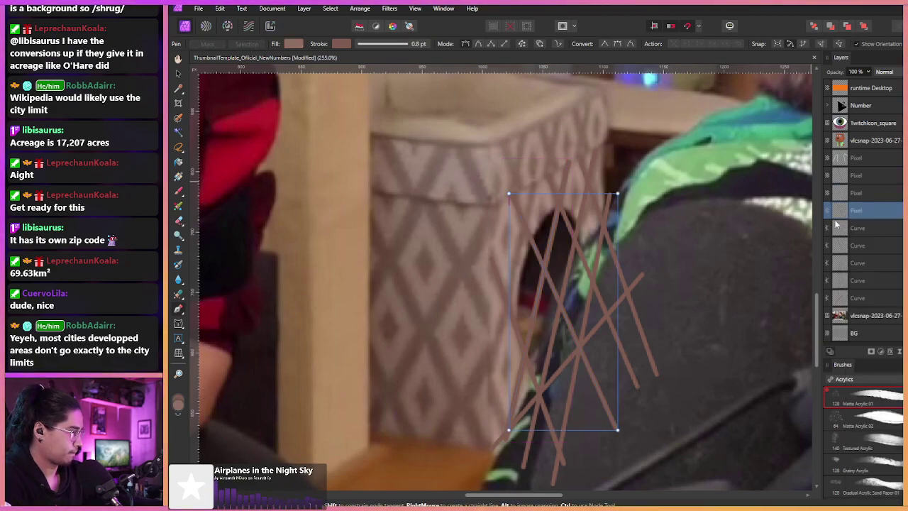
# - Rasterize the five remaining curve layers of the diamond pattern together
pyautogui.click(837, 228)
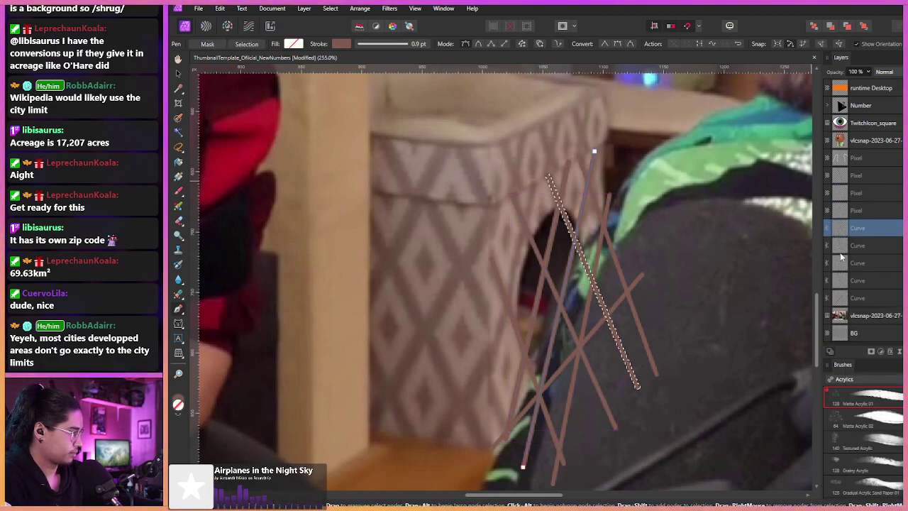
pyautogui.keyDown('shift'); pyautogui.click(844, 246); pyautogui.keyUp('shift')
pyautogui.keyDown('shift'); pyautogui.click(844, 263); pyautogui.keyUp('shift')
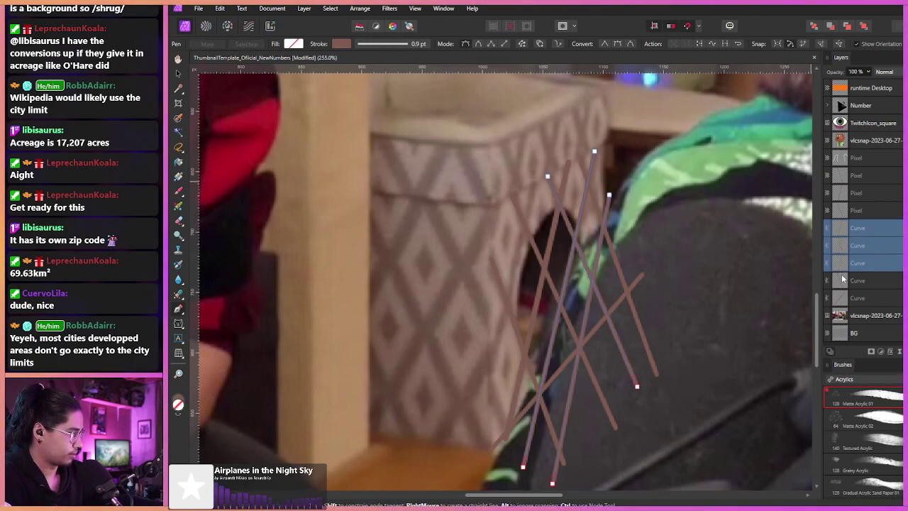
pyautogui.keyDown('shift'); pyautogui.click(844, 281); pyautogui.keyUp('shift')
pyautogui.keyDown('shift'); pyautogui.click(844, 298); pyautogui.keyUp('shift')
pyautogui.rightClick(850, 245)
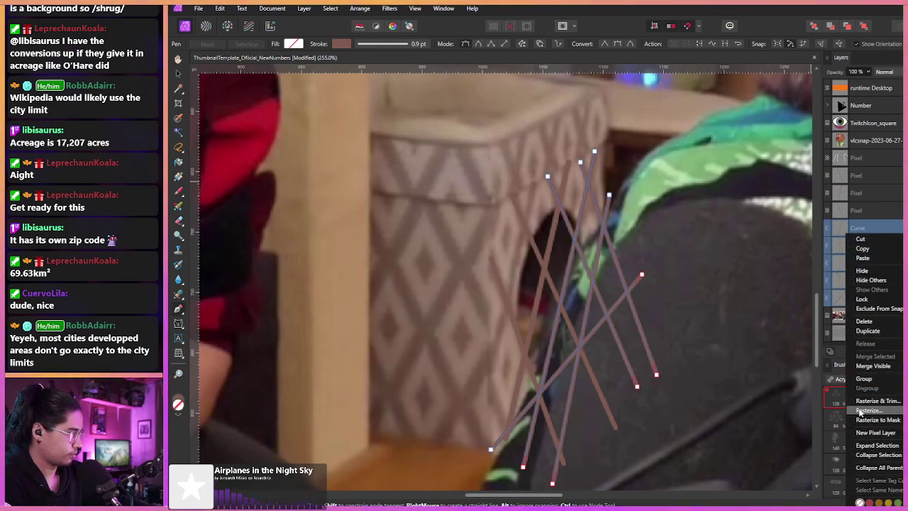
pyautogui.click(861, 411)
# - Merge all the rasterized diamond-pattern lines into a single pixel layer
pyautogui.click(855, 175)
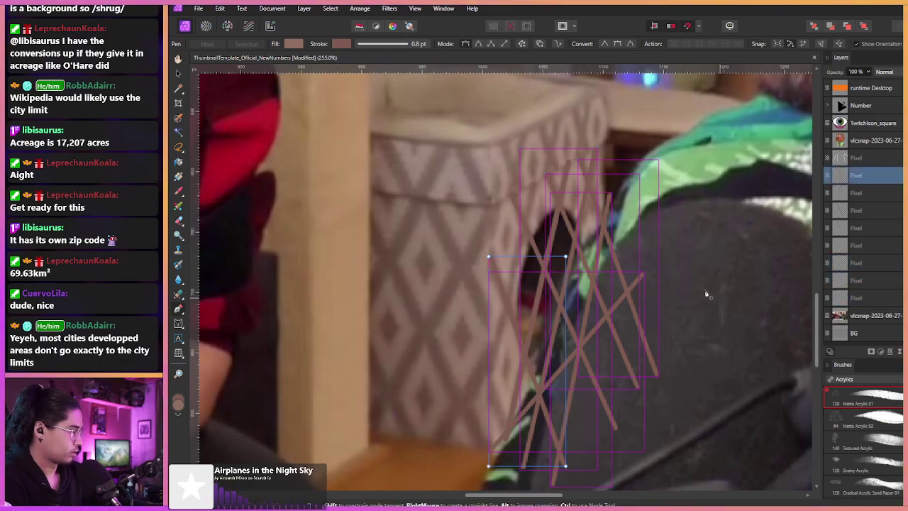
pyautogui.hotkey('ctrl', 'e')
pyautogui.hotkey('ctrl', 'e')
pyautogui.hotkey('ctrl', 'e')
pyautogui.hotkey('ctrl', 'e')
pyautogui.hotkey('ctrl', 'e')
pyautogui.hotkey('ctrl', 'e')
pyautogui.hotkey('ctrl', 'e')
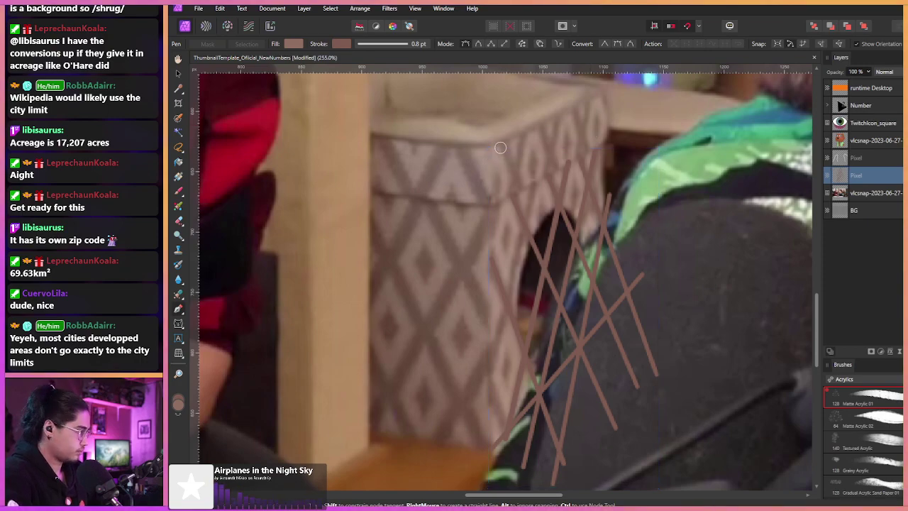
# - Add a pixel layer directly above the background photo and paint sampled beige between the lines at the cat house's lower corner
pyautogui.press('b')
pyautogui.moveTo(481, 256); pyautogui.dragTo(494, 238)
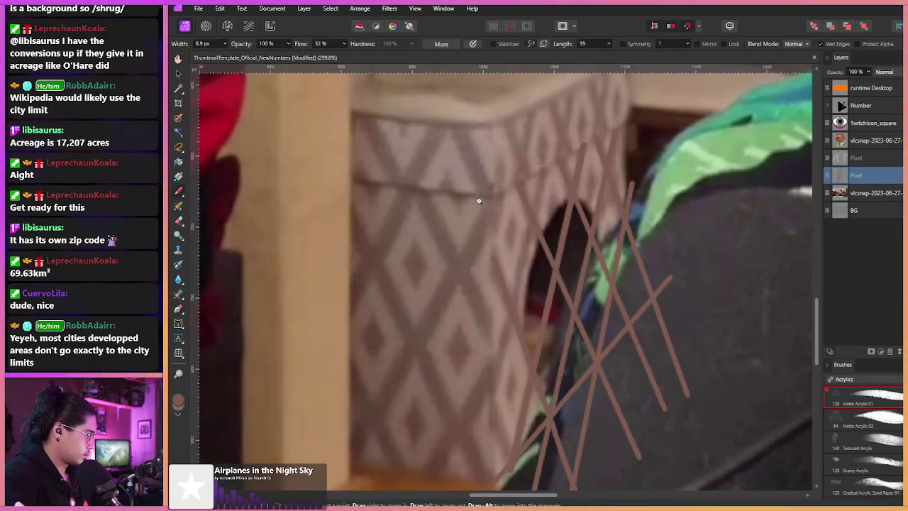
pyautogui.click(868, 192)
pyautogui.click(904, 351)
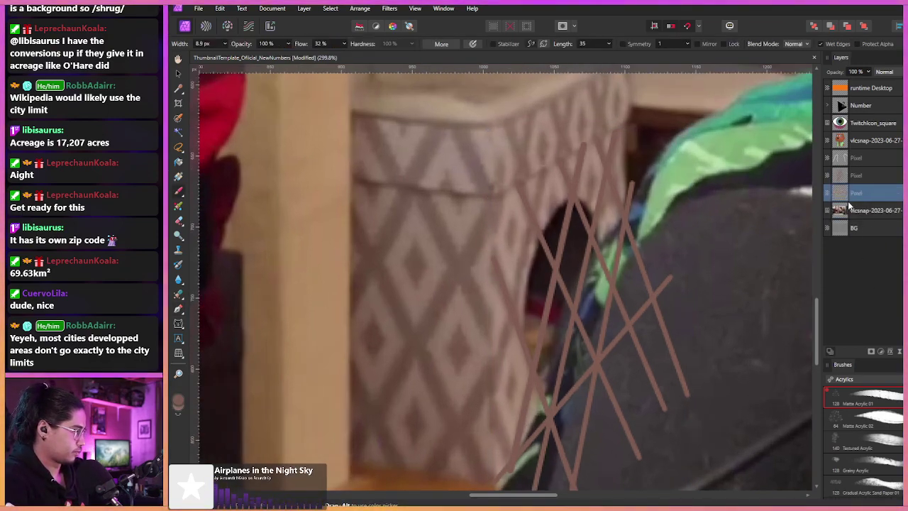
pyautogui.keyDown('alt'); pyautogui.click(505, 263); pyautogui.keyUp('alt')
pyautogui.moveTo(531, 402)
pyautogui.mouseDown()
pyautogui.moveTo(524, 439)
pyautogui.moveTo(537, 409)
pyautogui.mouseUp()
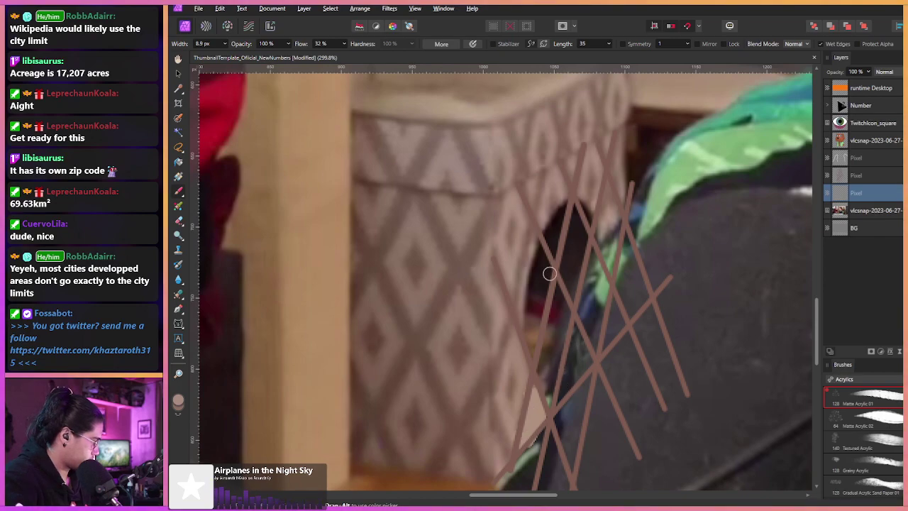
# - Paint the missing beige wall along the outer side of the cat house opening and erase the excess from its inner edge
pyautogui.moveTo(622, 324); pyautogui.dragTo(541, 239)
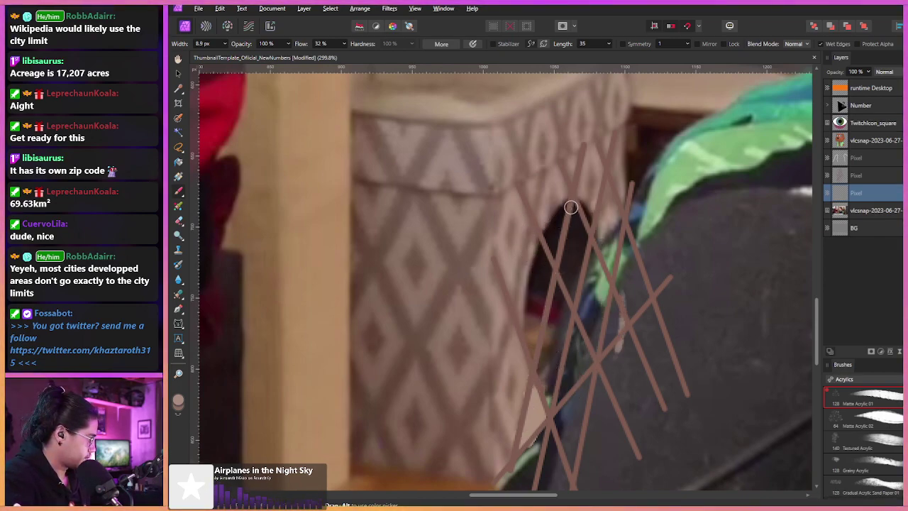
pyautogui.moveTo(593, 249); pyautogui.dragTo(565, 401)
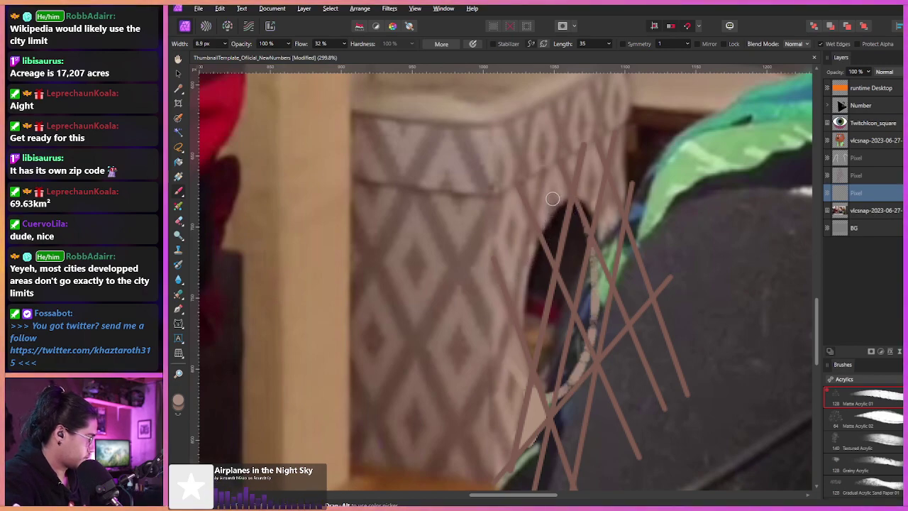
pyautogui.moveTo(600, 222)
pyautogui.mouseDown()
pyautogui.moveTo(601, 337)
pyautogui.moveTo(560, 405)
pyautogui.mouseUp()
pyautogui.moveTo(615, 300); pyautogui.dragTo(614, 186)
pyautogui.moveTo(623, 323); pyautogui.dragTo(613, 339)
pyautogui.moveTo(608, 214); pyautogui.dragTo(608, 241)
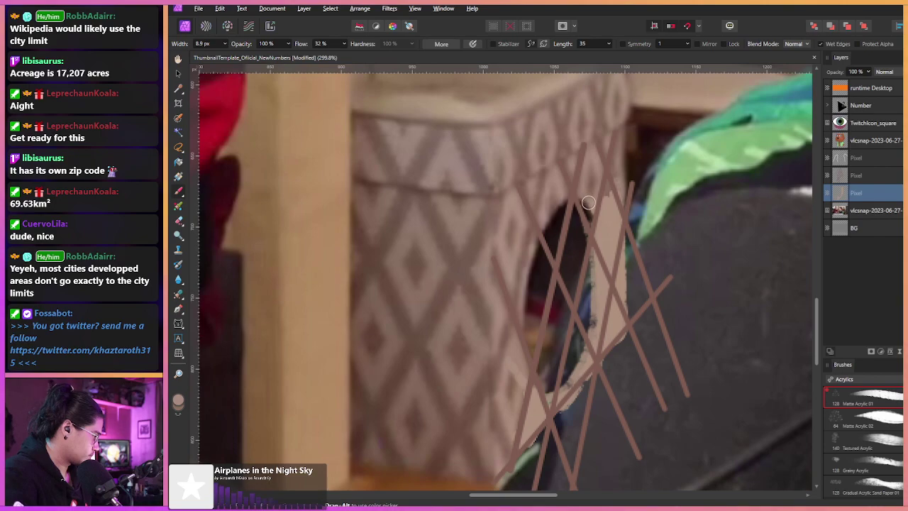
pyautogui.press('b')
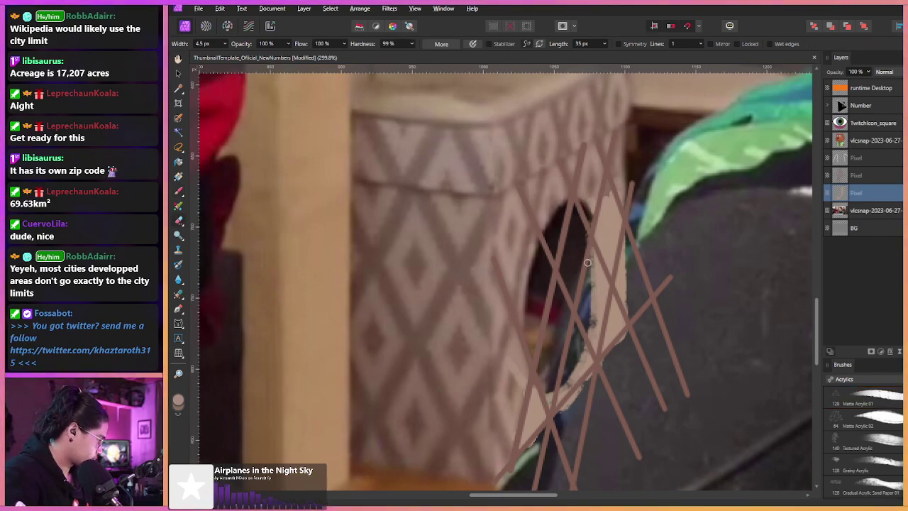
pyautogui.moveTo(561, 383)
pyautogui.mouseDown()
pyautogui.moveTo(584, 346)
pyautogui.moveTo(592, 283)
pyautogui.moveTo(581, 231)
pyautogui.mouseUp()
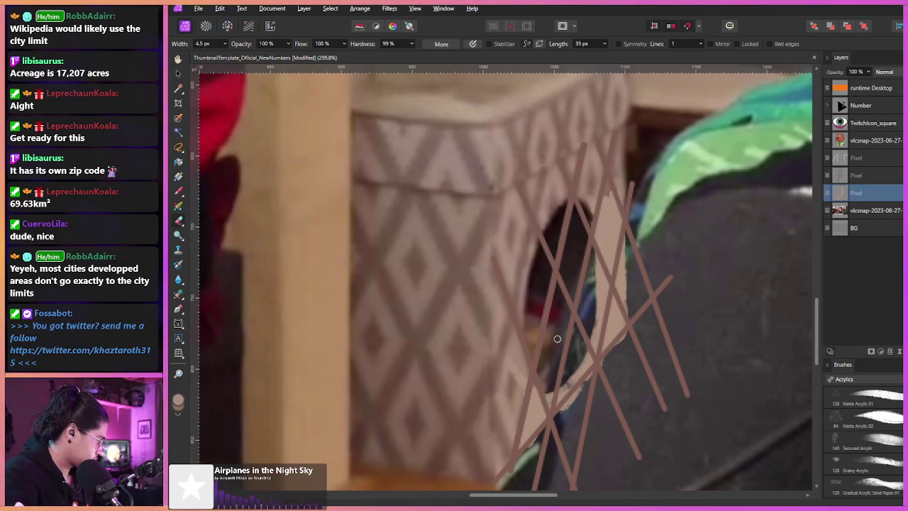
# - Sample the cat house's wall color and paint over the old pattern beside the opening's lower inner edge
pyautogui.press('b')
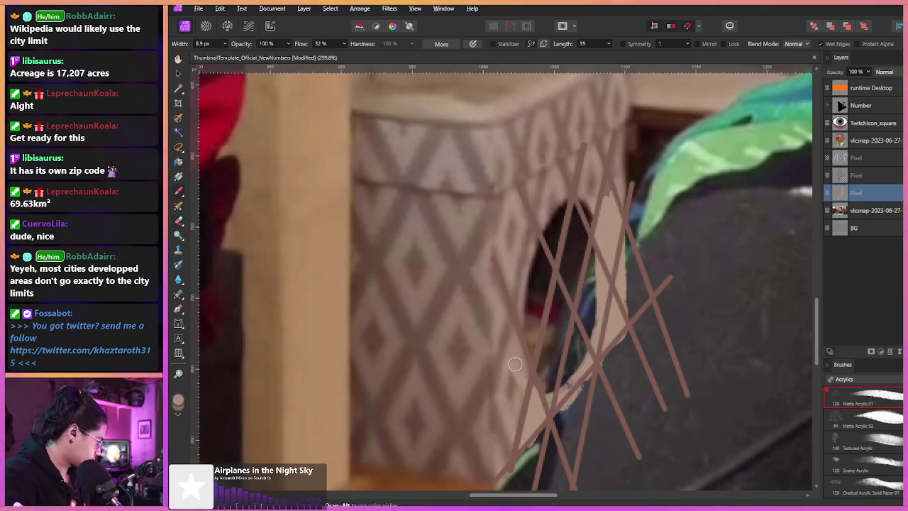
pyautogui.keyDown('alt'); pyautogui.click(455, 313); pyautogui.keyUp('alt')
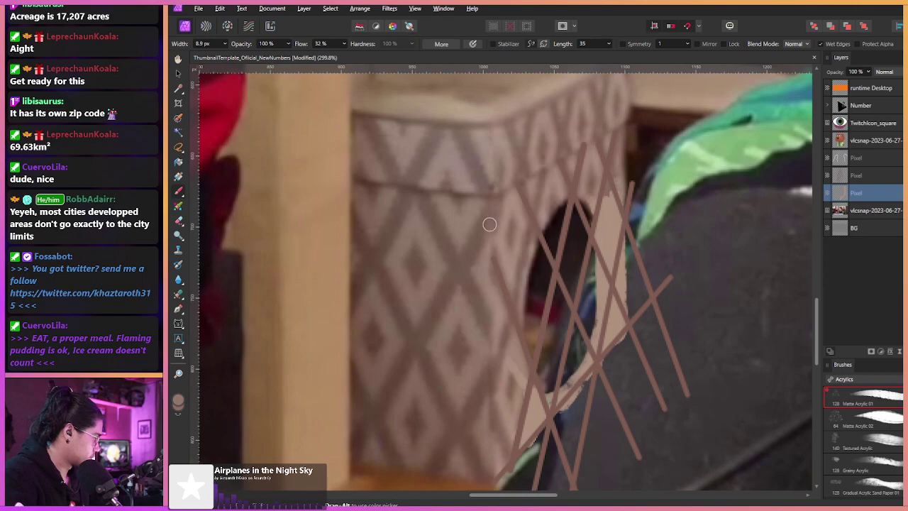
pyautogui.keyDown('alt'); pyautogui.click(513, 204); pyautogui.keyUp('alt')
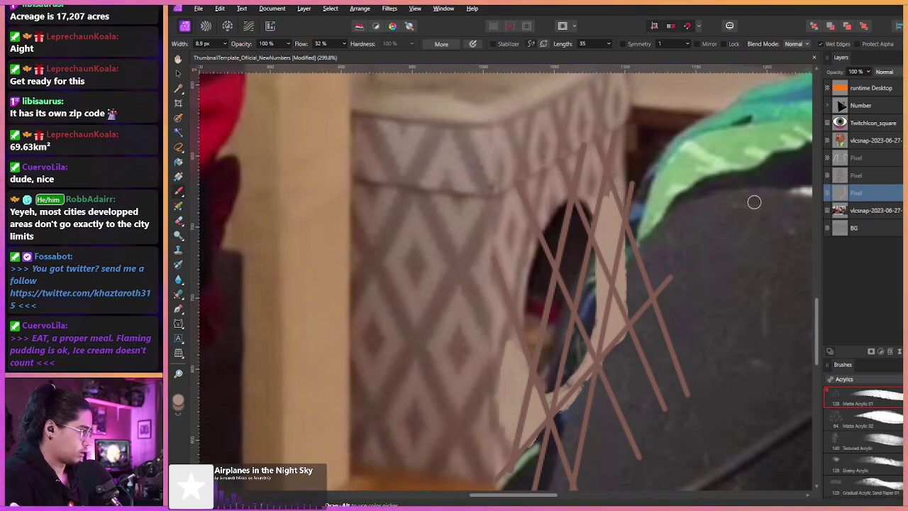
# - Sample the pattern's brown and paint small diamond centers on the repainted beige areas around the opening
pyautogui.keyDown('alt'); pyautogui.click(523, 158); pyautogui.keyUp('alt')
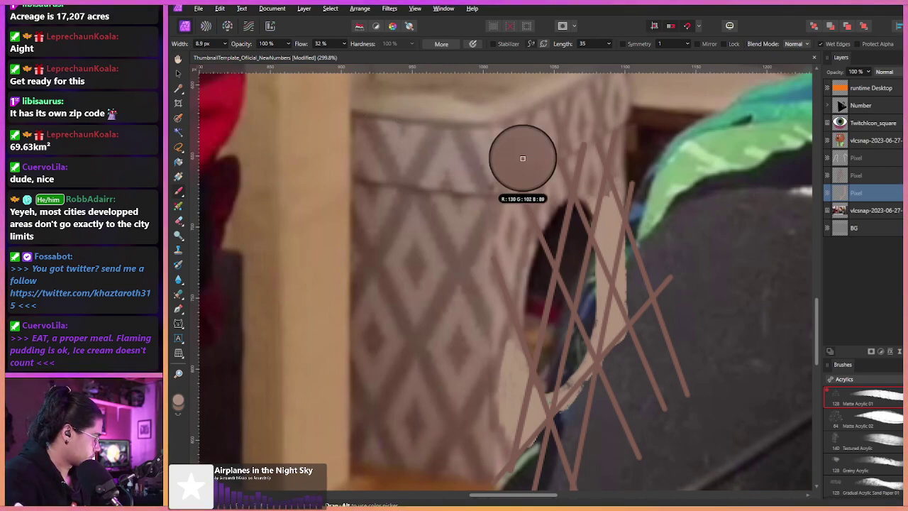
pyautogui.click(512, 389)
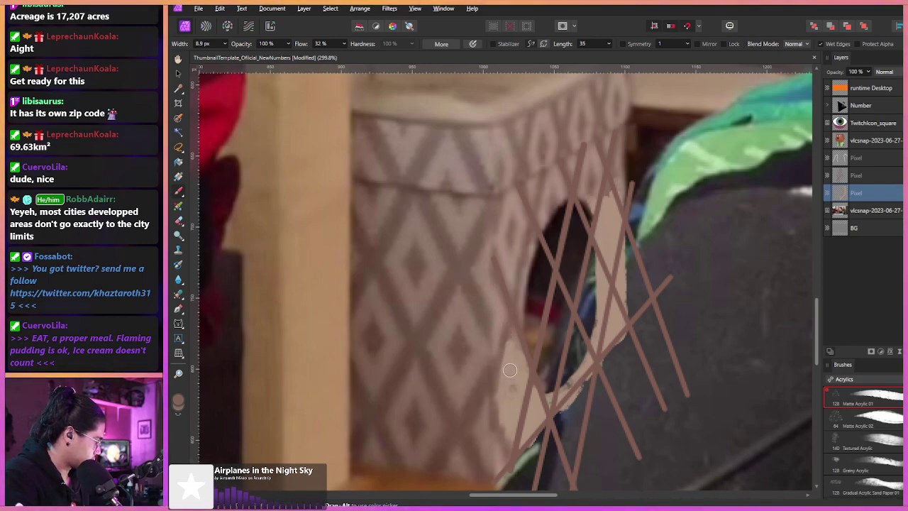
pyautogui.moveTo(505, 386); pyautogui.dragTo(507, 388)
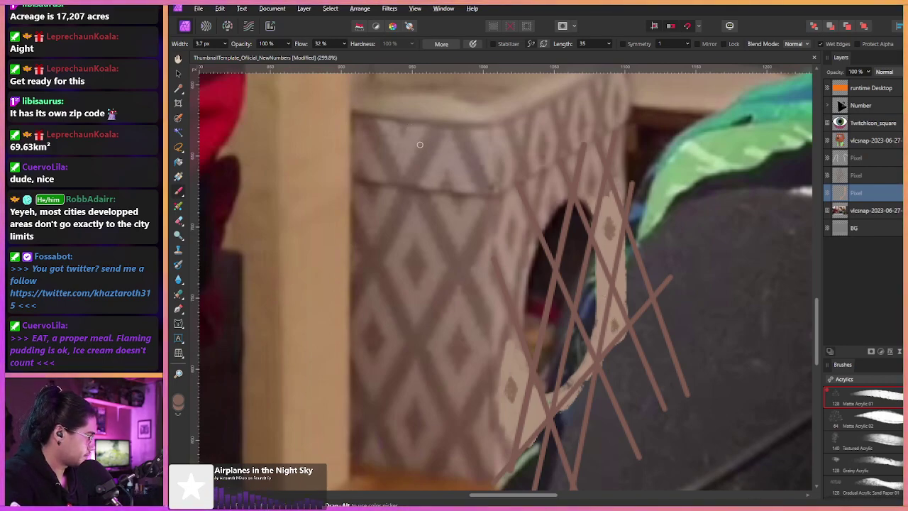
# - Set up the eraser with the Tight Spacing - Small Soft brush from the Masking category
pyautogui.press('e')
pyautogui.moveTo(534, 138); pyautogui.dragTo(550, 139)
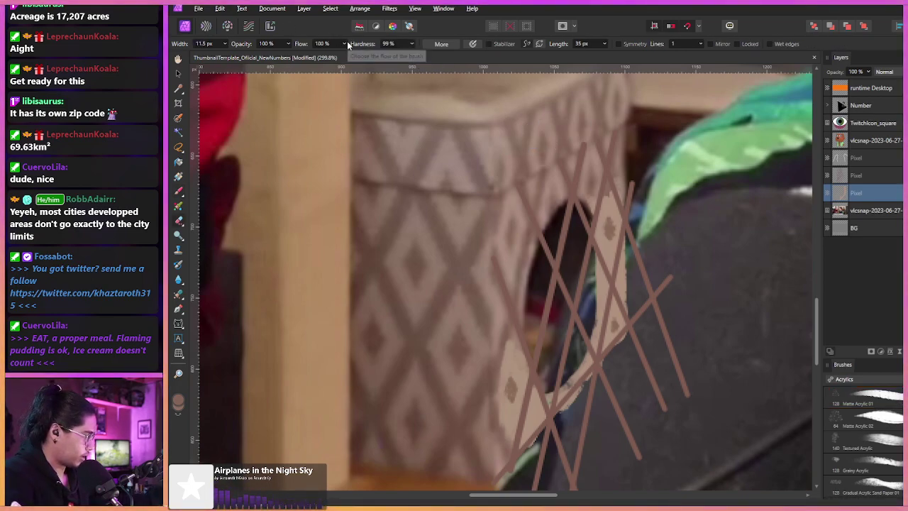
pyautogui.click(844, 378)
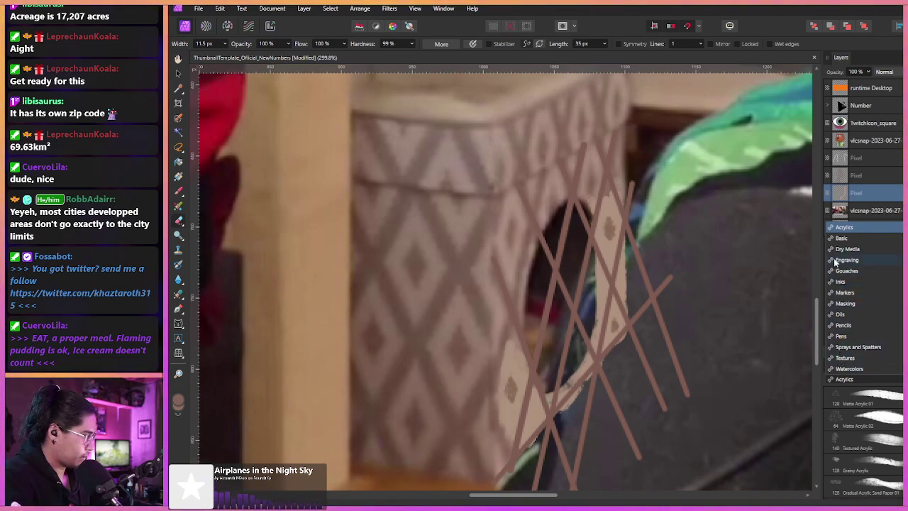
pyautogui.click(839, 305)
pyautogui.click(863, 397)
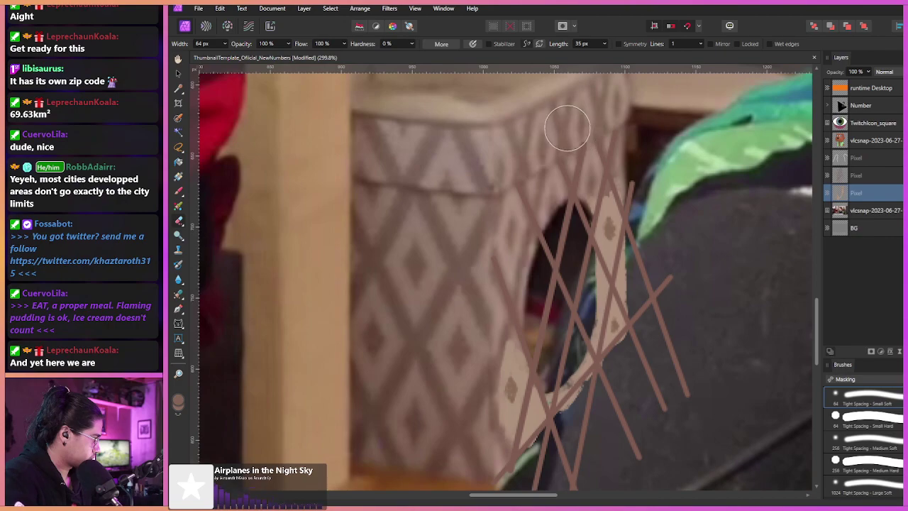
pyautogui.press('w')
pyautogui.press('w')
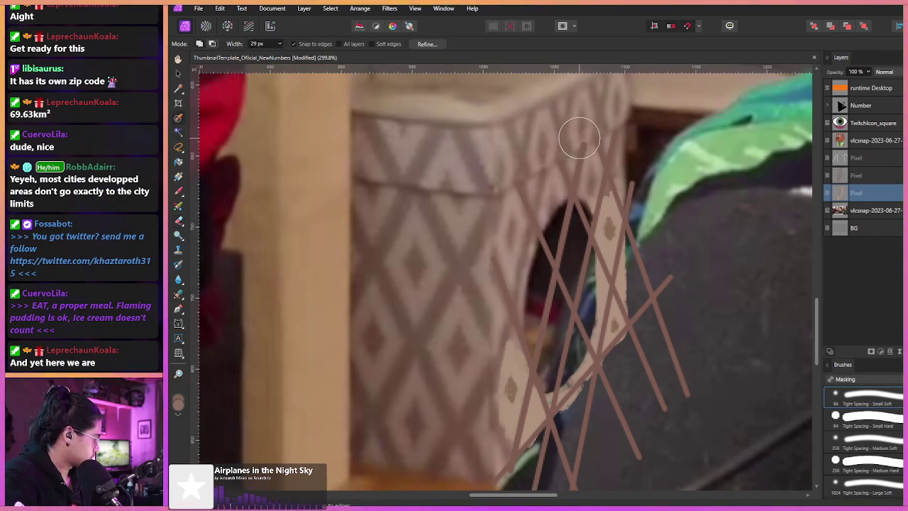
pyautogui.press('b')
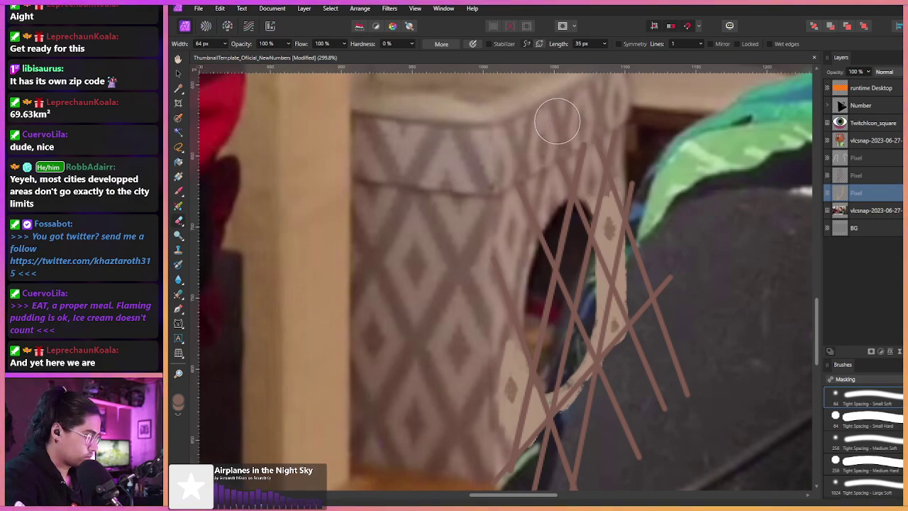
pyautogui.click(904, 193)
pyautogui.click(903, 193)
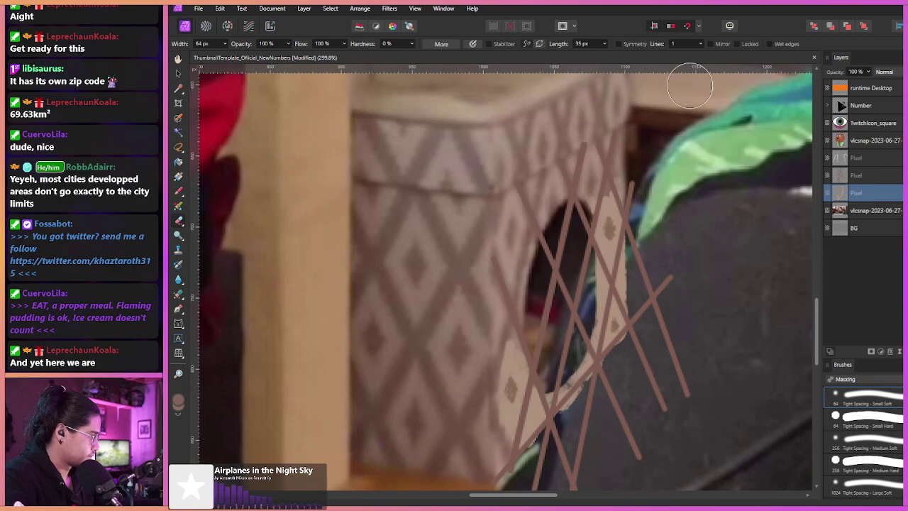
# - Erase the overhanging ends of the diamond-pattern lines outside the cat house wall on the merged line layer
pyautogui.click(842, 178)
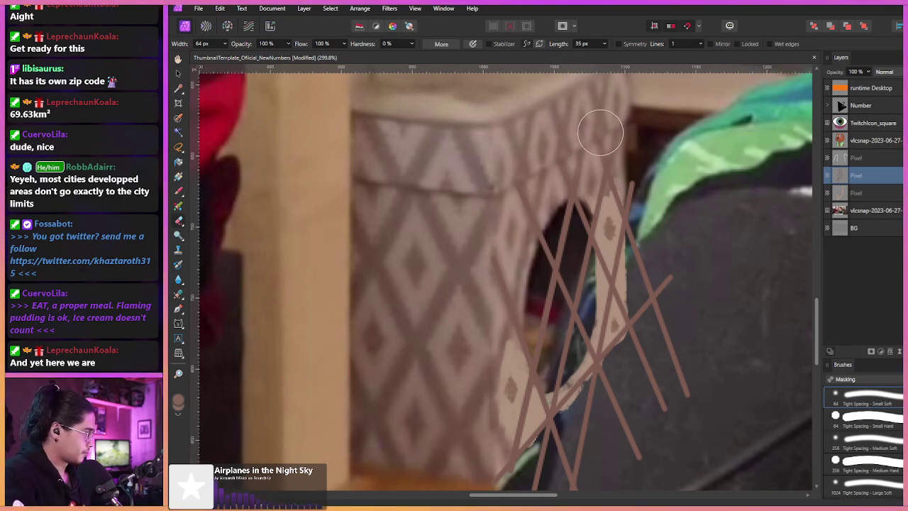
pyautogui.moveTo(654, 229)
pyautogui.mouseDown()
pyautogui.moveTo(658, 286)
pyautogui.moveTo(657, 220)
pyautogui.moveTo(656, 331)
pyautogui.moveTo(659, 275)
pyautogui.moveTo(674, 330)
pyautogui.moveTo(673, 419)
pyautogui.moveTo(623, 402)
pyautogui.moveTo(634, 366)
pyautogui.moveTo(533, 474)
pyautogui.moveTo(559, 360)
pyautogui.mouseUp()
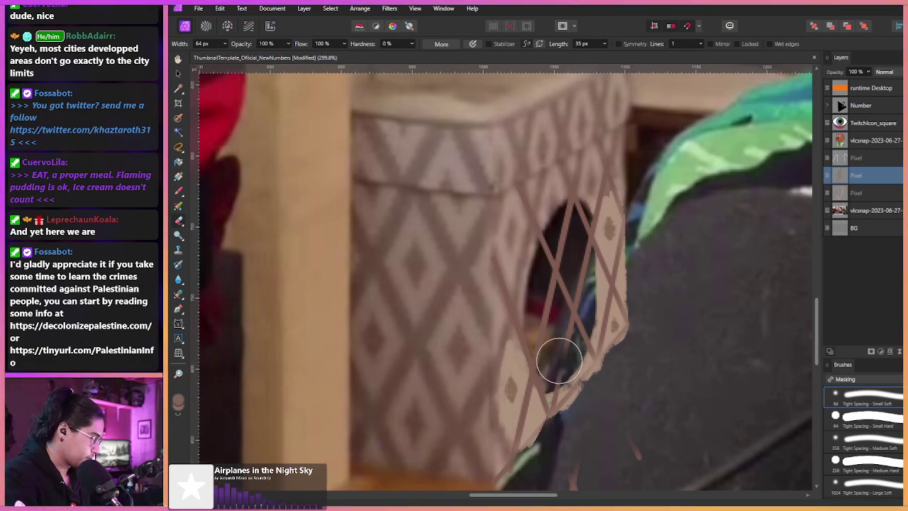
# - Undo the last eraser strokes on the lines around the lower edge of the cat house
pyautogui.hotkey('ctrl', 'z')
pyautogui.hotkey('ctrl', 'z')
pyautogui.hotkey('ctrl', 'z')
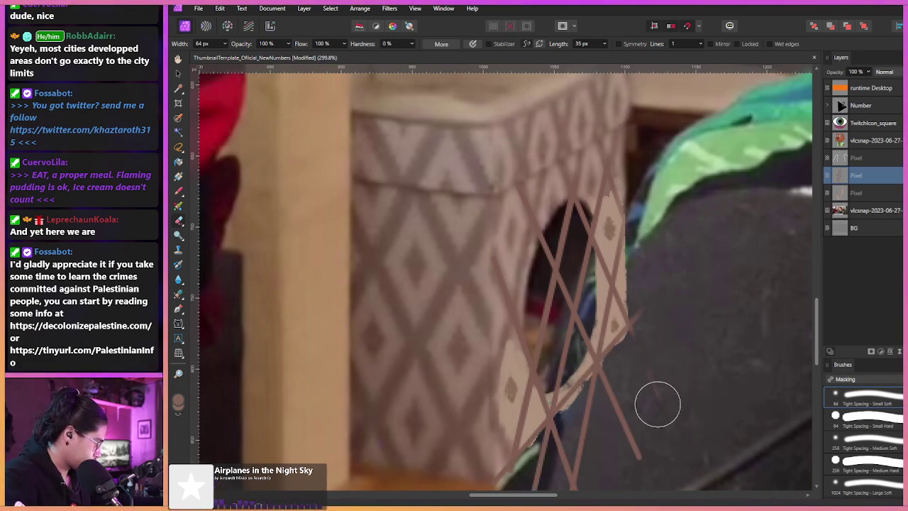
# - Erase the diamond-pattern line ends that overhang the cat house wall along its side and lower diagonal edge
pyautogui.scroll(1, 628, 263)
pyautogui.moveTo(659, 254)
pyautogui.mouseDown()
pyautogui.moveTo(674, 263)
pyautogui.moveTo(653, 378)
pyautogui.moveTo(643, 156)
pyautogui.moveTo(655, 304)
pyautogui.moveTo(644, 312)
pyautogui.mouseUp()
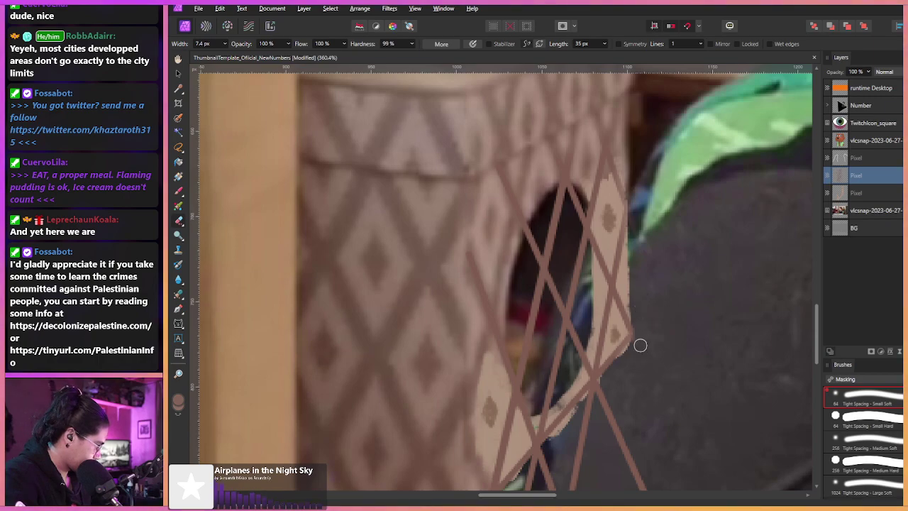
pyautogui.scroll(-3, 615, 323)
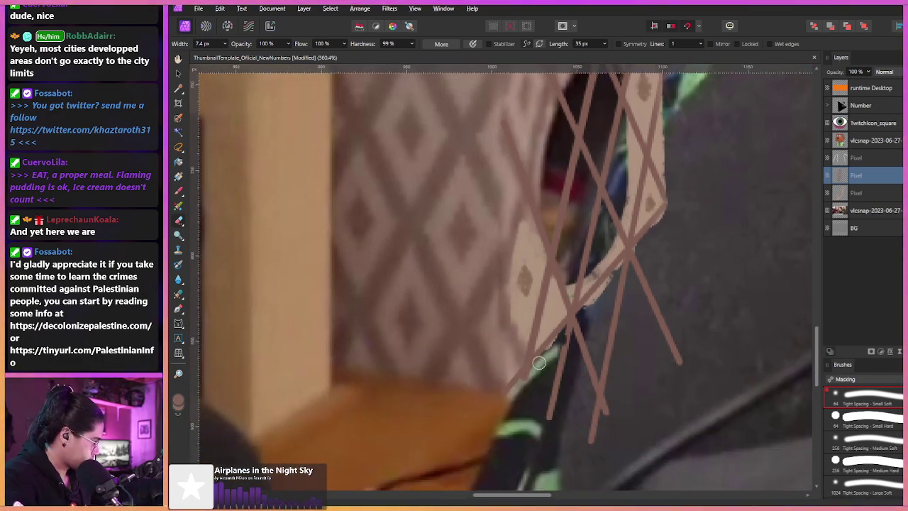
pyautogui.moveTo(512, 398)
pyautogui.mouseDown()
pyautogui.moveTo(595, 336)
pyautogui.moveTo(549, 377)
pyautogui.moveTo(536, 419)
pyautogui.moveTo(549, 399)
pyautogui.moveTo(606, 380)
pyautogui.moveTo(615, 361)
pyautogui.moveTo(610, 372)
pyautogui.moveTo(548, 393)
pyautogui.moveTo(578, 323)
pyautogui.moveTo(563, 338)
pyautogui.moveTo(644, 249)
pyautogui.moveTo(604, 305)
pyautogui.moveTo(605, 328)
pyautogui.moveTo(628, 304)
pyautogui.moveTo(652, 305)
pyautogui.moveTo(673, 367)
pyautogui.moveTo(644, 363)
pyautogui.mouseUp()
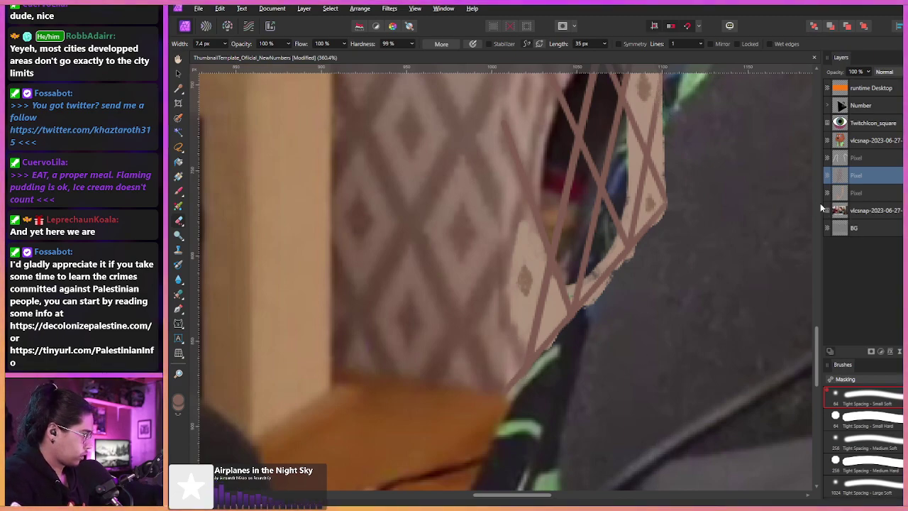
# - On the beige wall layer, erase the ragged paint beyond the lower diagonal edge to straighten it
pyautogui.click(855, 193)
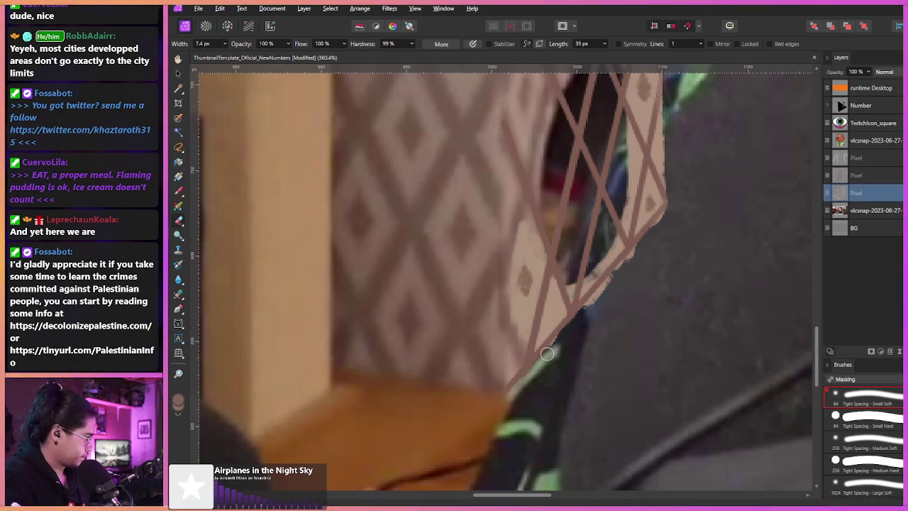
pyautogui.moveTo(587, 314); pyautogui.dragTo(660, 220)
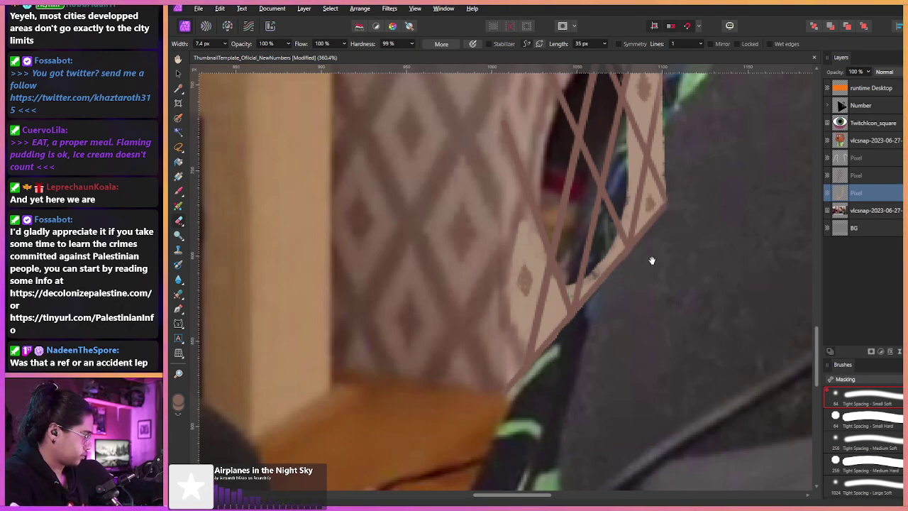
pyautogui.moveTo(648, 260); pyautogui.dragTo(411, 203)
pyautogui.hotkey('ctrl', '1')
pyautogui.moveTo(440, 241); pyautogui.dragTo(335, 219)
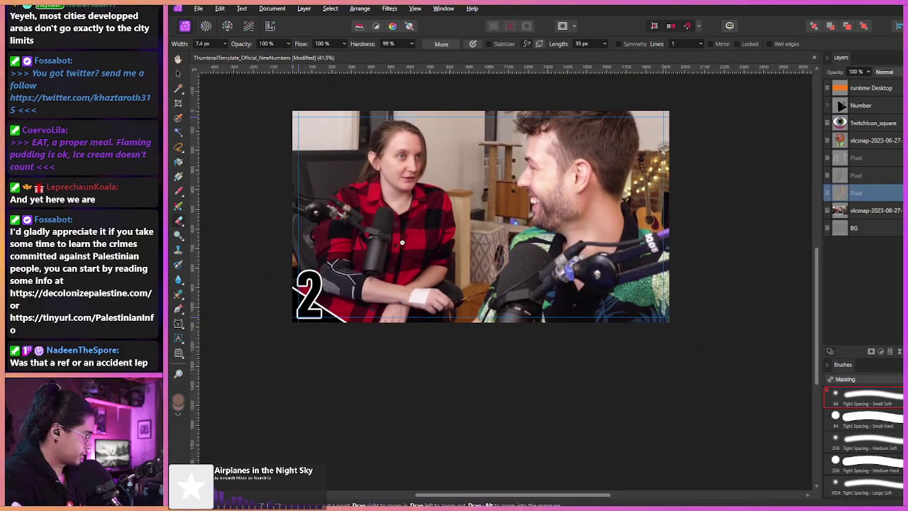
# - On the diamond-line layer, erase the line segments that cross the cat house's oval opening
pyautogui.moveTo(474, 271); pyautogui.dragTo(515, 304)
pyautogui.click(856, 175)
pyautogui.moveTo(515, 186); pyautogui.dragTo(477, 201)
pyautogui.scroll(1, 476, 201)
pyautogui.moveTo(550, 195); pyautogui.dragTo(558, 228)
pyautogui.hotkey('ctrl', 'z')
pyautogui.moveTo(538, 188)
pyautogui.mouseDown()
pyautogui.moveTo(559, 252)
pyautogui.moveTo(539, 202)
pyautogui.moveTo(527, 264)
pyautogui.moveTo(518, 219)
pyautogui.moveTo(514, 254)
pyautogui.moveTo(522, 249)
pyautogui.moveTo(506, 299)
pyautogui.mouseUp()
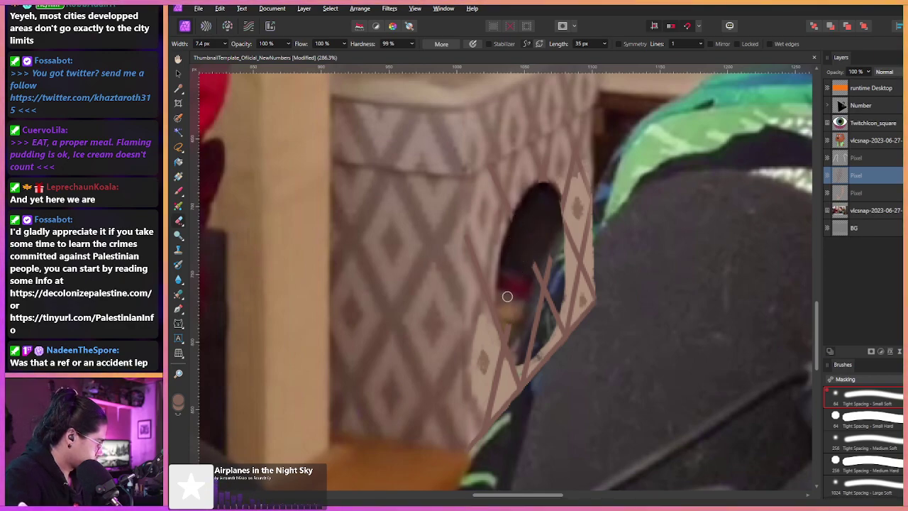
pyautogui.moveTo(521, 352); pyautogui.dragTo(537, 308)
pyautogui.keyDown('ctrl'); pyautogui.scroll(5, 537, 308); pyautogui.keyUp('ctrl')
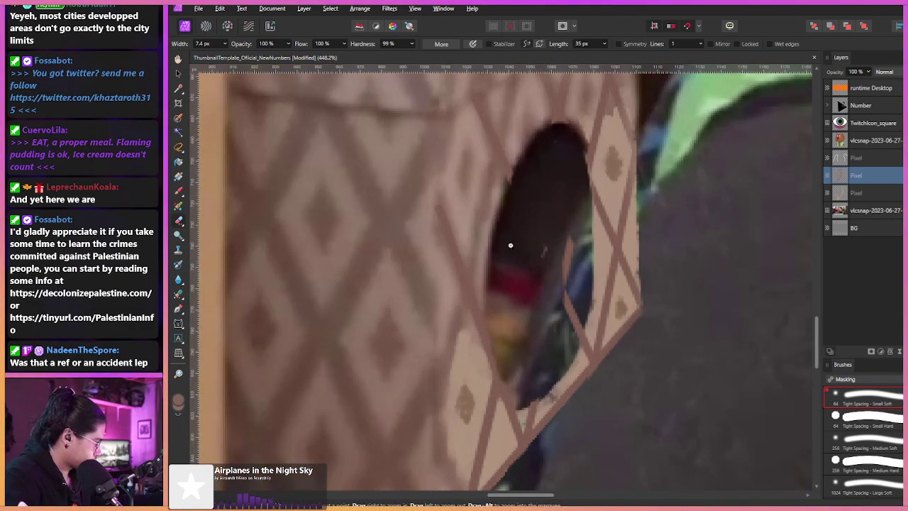
pyautogui.moveTo(576, 164)
pyautogui.mouseDown()
pyautogui.moveTo(580, 269)
pyautogui.moveTo(593, 304)
pyautogui.mouseUp()
pyautogui.moveTo(532, 397); pyautogui.dragTo(539, 386)
# - Examine how the rebuilt cat house wall blends with the whole thumbnail and up close
pyautogui.moveTo(496, 222)
pyautogui.mouseDown()
pyautogui.moveTo(287, 160)
pyautogui.moveTo(247, 177)
pyautogui.mouseUp()
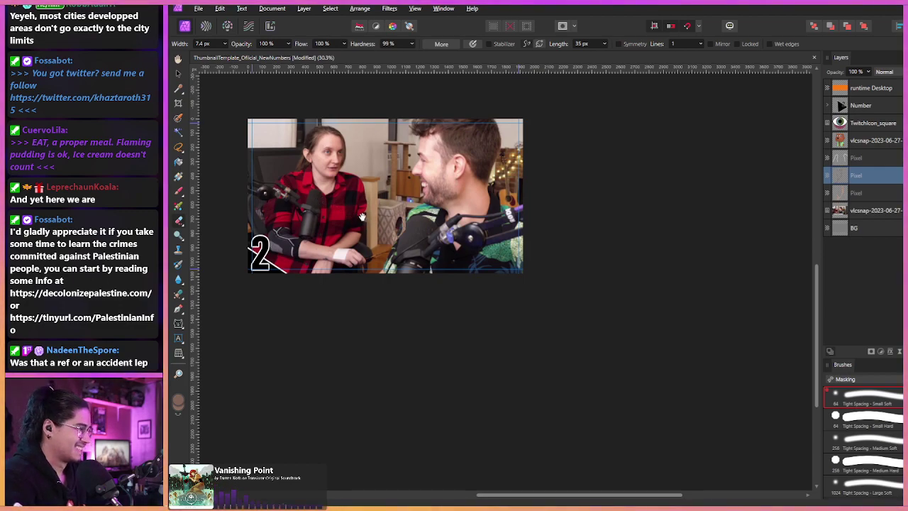
pyautogui.scroll(3, 360, 216)
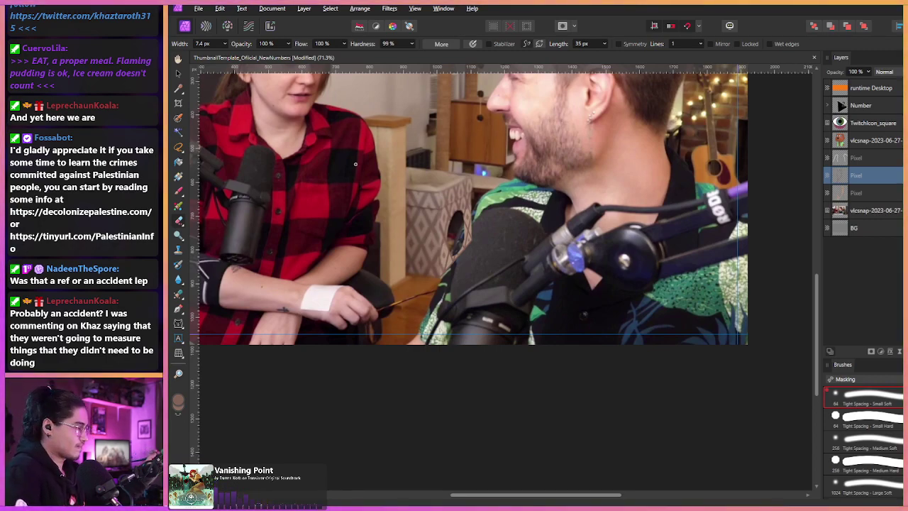
pyautogui.moveTo(398, 237); pyautogui.dragTo(386, 264)
pyautogui.scroll(2, 386, 264)
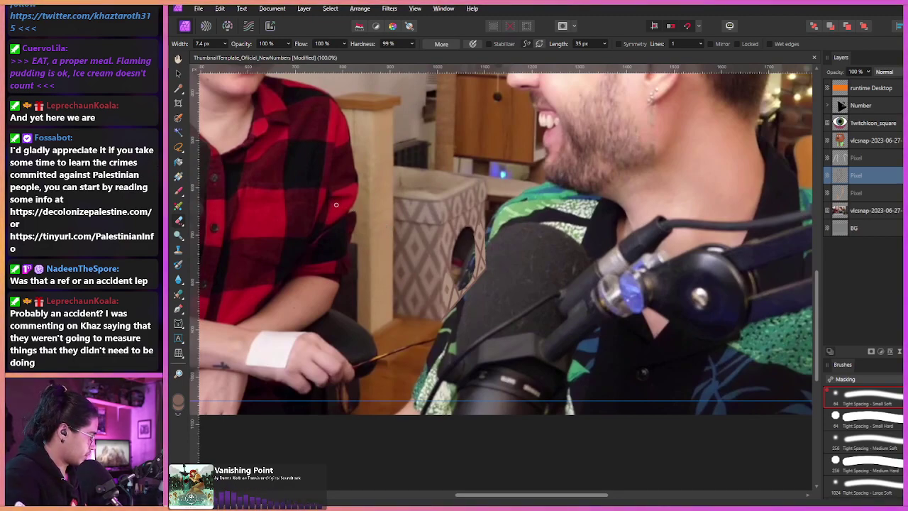
pyautogui.scroll(2, 336, 205)
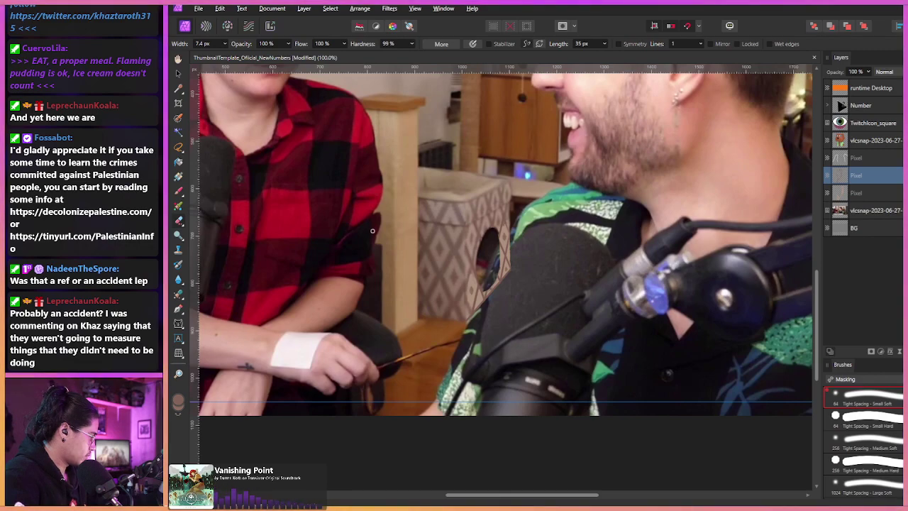
pyautogui.moveTo(374, 232); pyautogui.dragTo(243, 182)
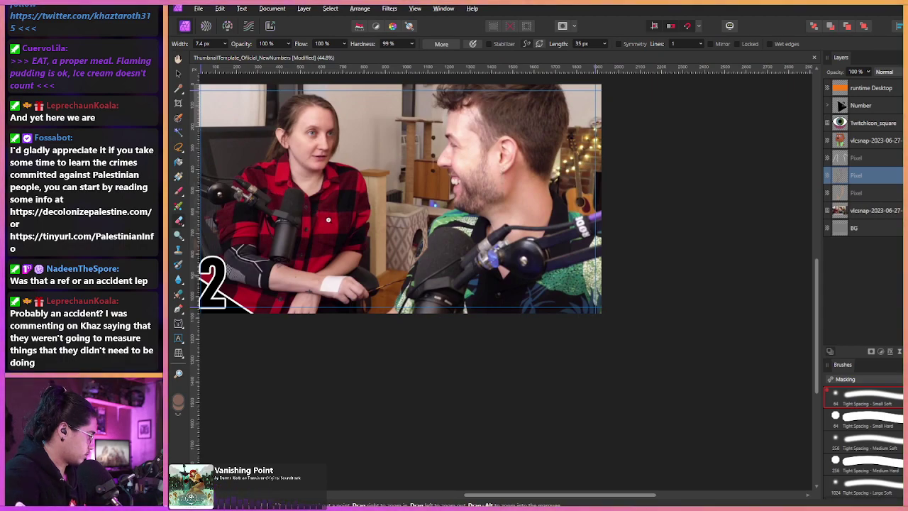
pyautogui.scroll(4, 368, 241)
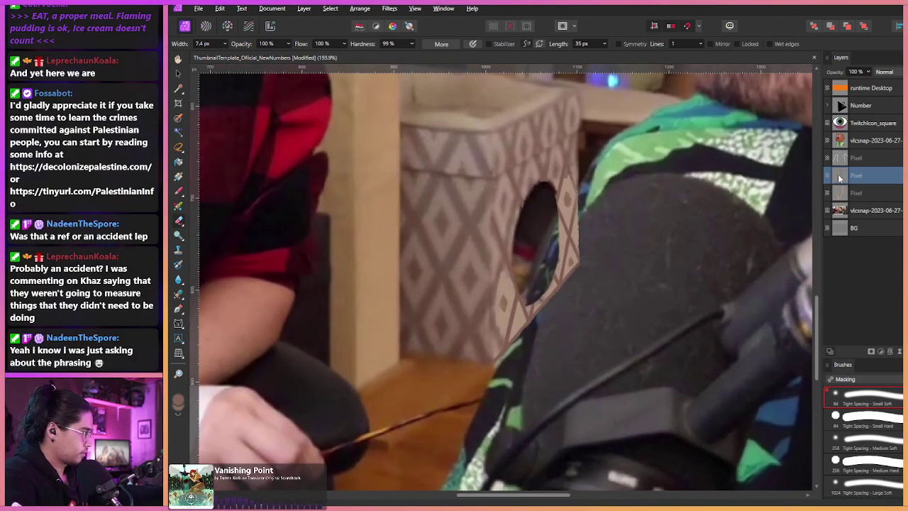
pyautogui.scroll(1, 482, 269)
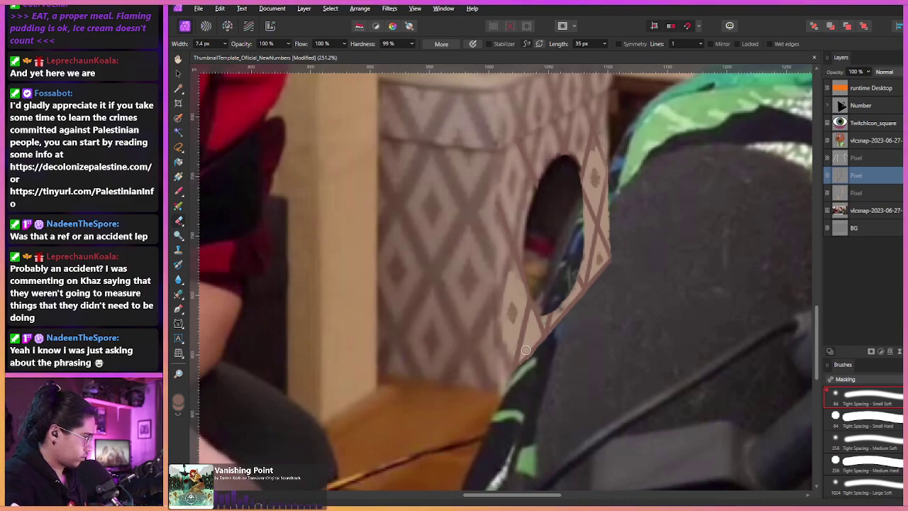
# - Try to paint a brown edge line along the wall's lower diagonal edge with the Matte Acrylic 01 brush
pyautogui.press('b')
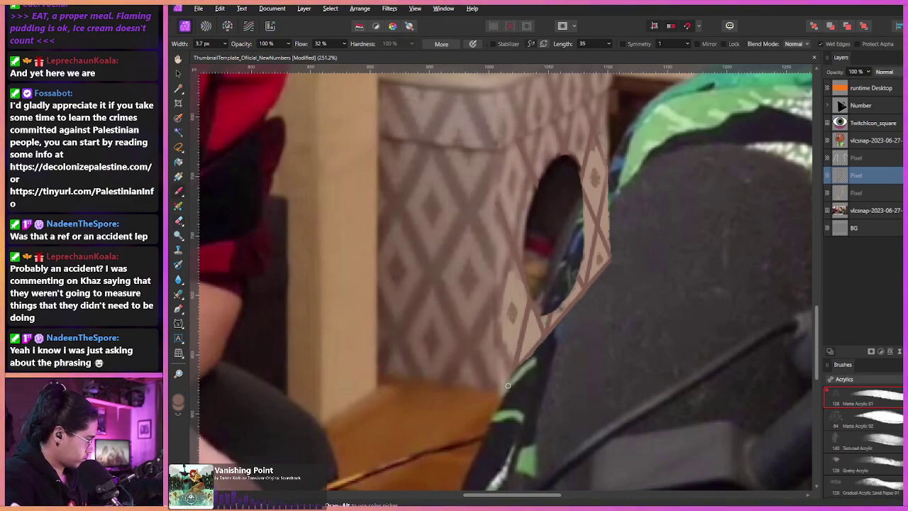
pyautogui.moveTo(539, 356); pyautogui.dragTo(626, 281)
pyautogui.hotkey('ctrl', 'z')
pyautogui.moveTo(535, 358); pyautogui.dragTo(640, 267)
pyautogui.hotkey('ctrl', 'z')
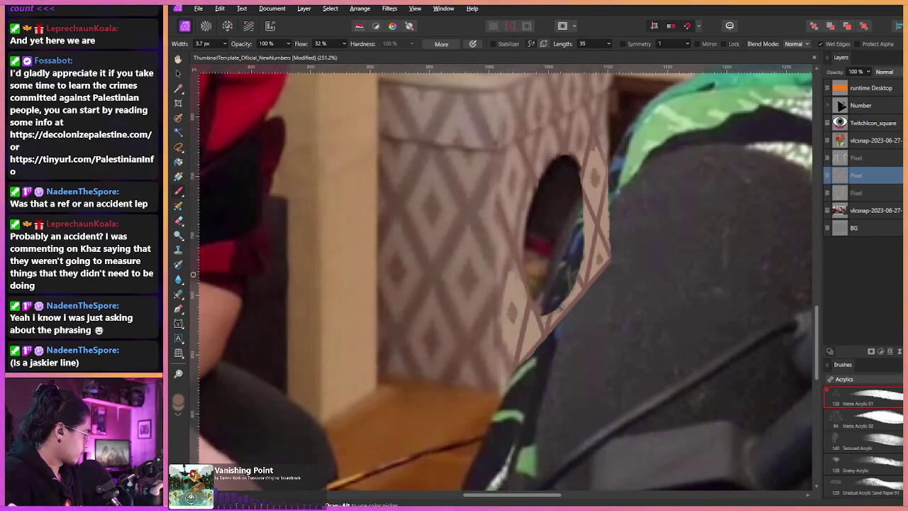
# - Try a straight 0.8 pt brown Pen tool line along the wall's lower diagonal edge and remove it
pyautogui.click(178, 309)
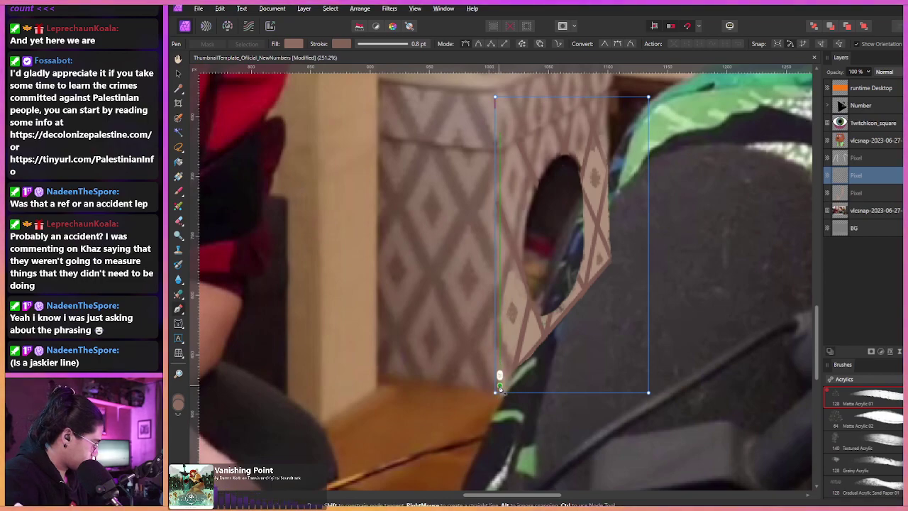
pyautogui.click(622, 268)
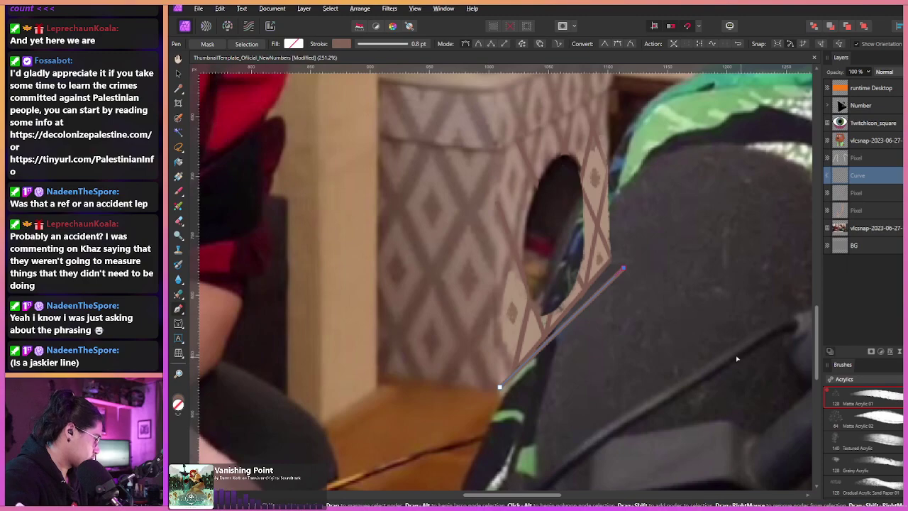
pyautogui.moveTo(623, 269); pyautogui.dragTo(628, 266)
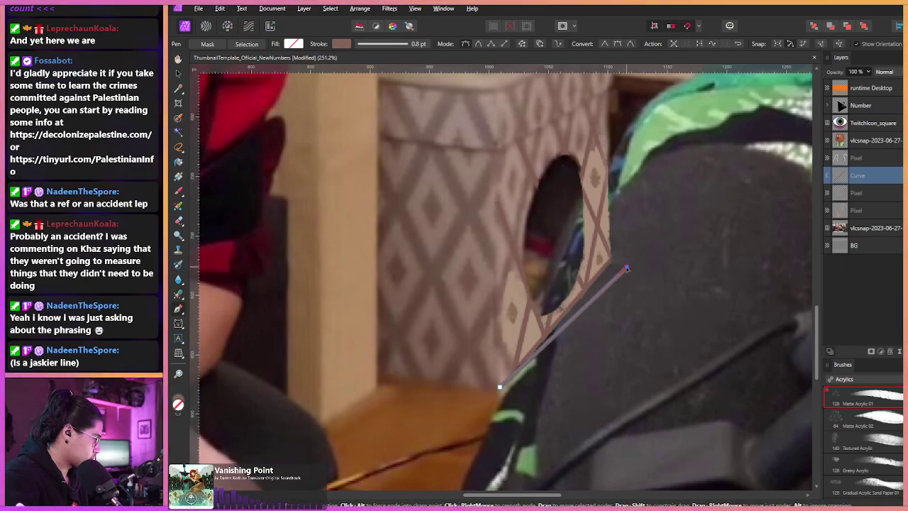
pyautogui.hotkey('ctrl', 'space')
pyautogui.moveTo(442, 238); pyautogui.dragTo(219, 158)
pyautogui.moveTo(415, 183); pyautogui.dragTo(382, 173)
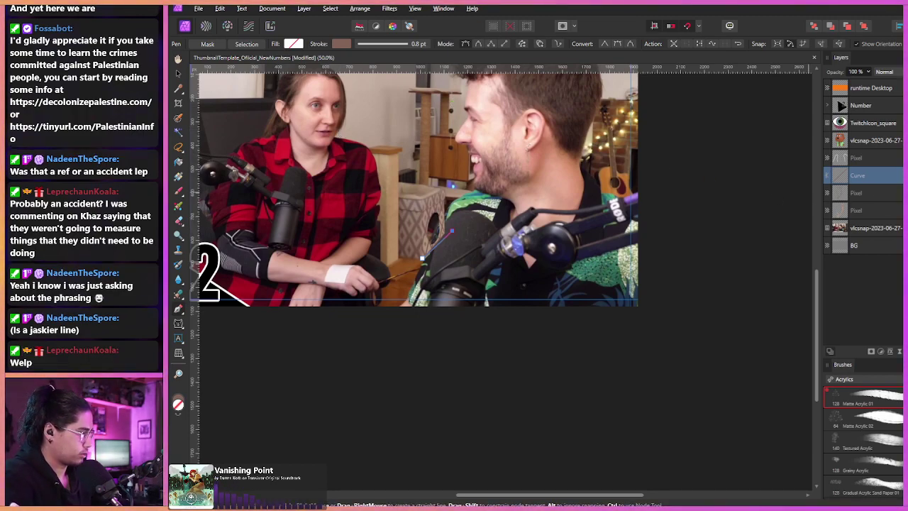
pyautogui.press('Delete')
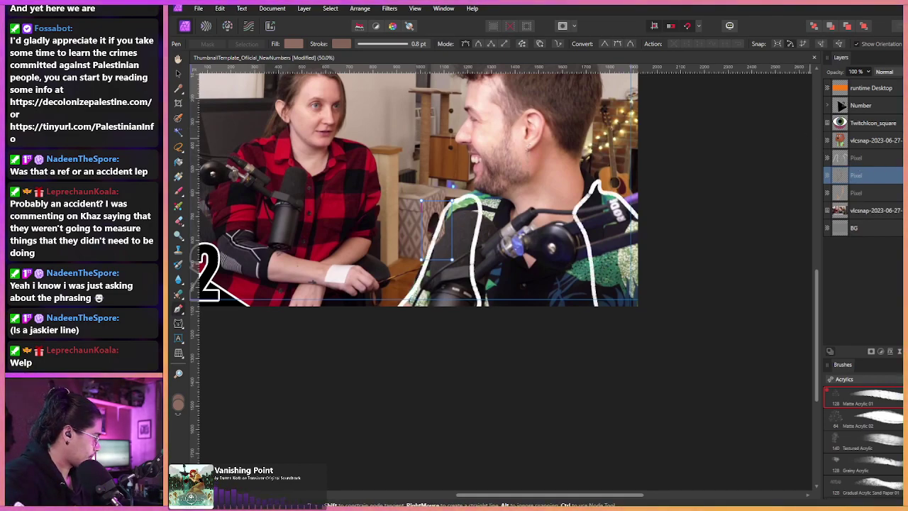
pyautogui.hotkey('ctrl', 'z')
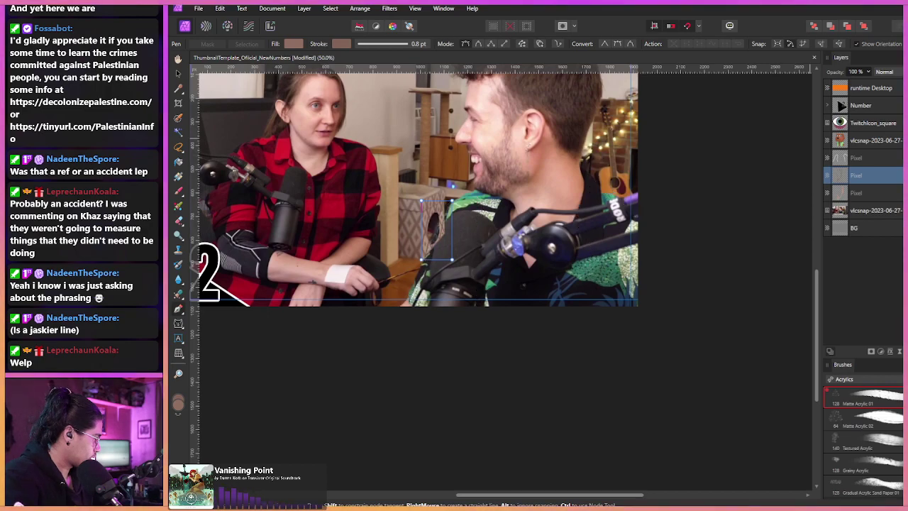
# - Merge the diamond-line layer down into the beige wall layer
pyautogui.scroll(4, 391, 213)
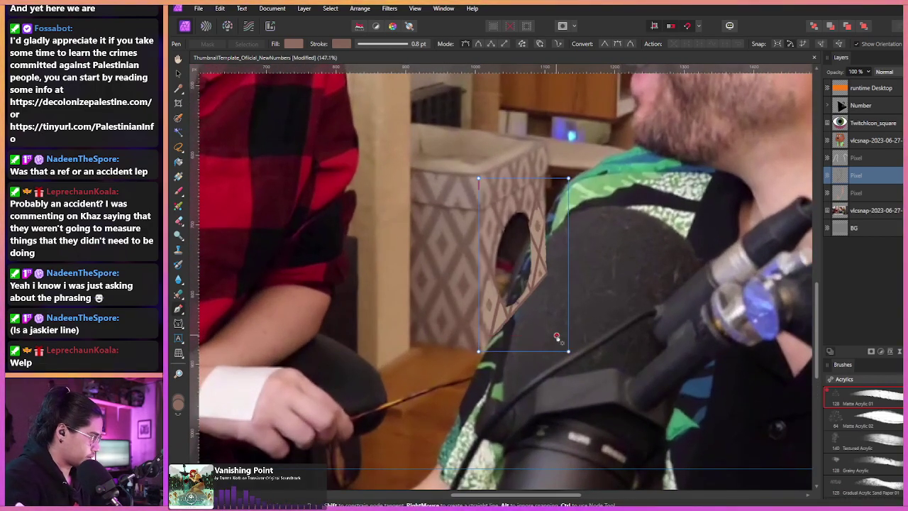
pyautogui.press('v')
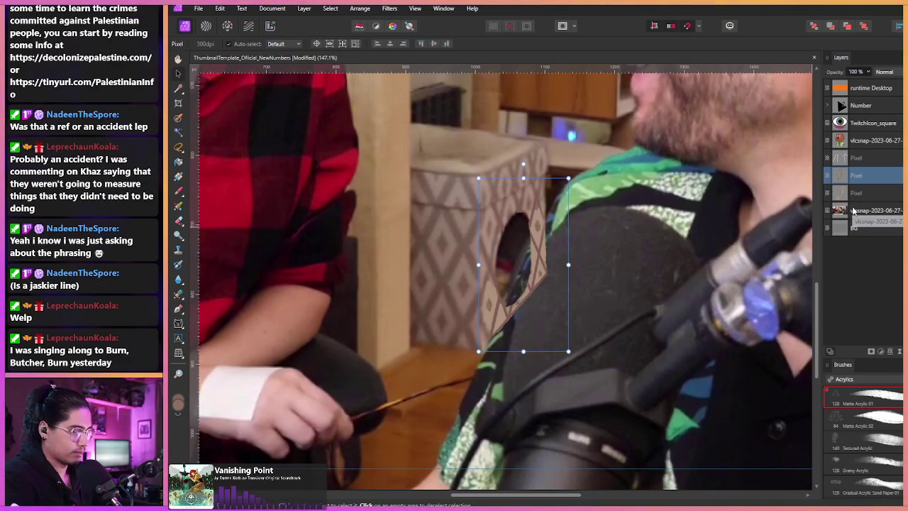
pyautogui.hotkey('ctrl', 'e')
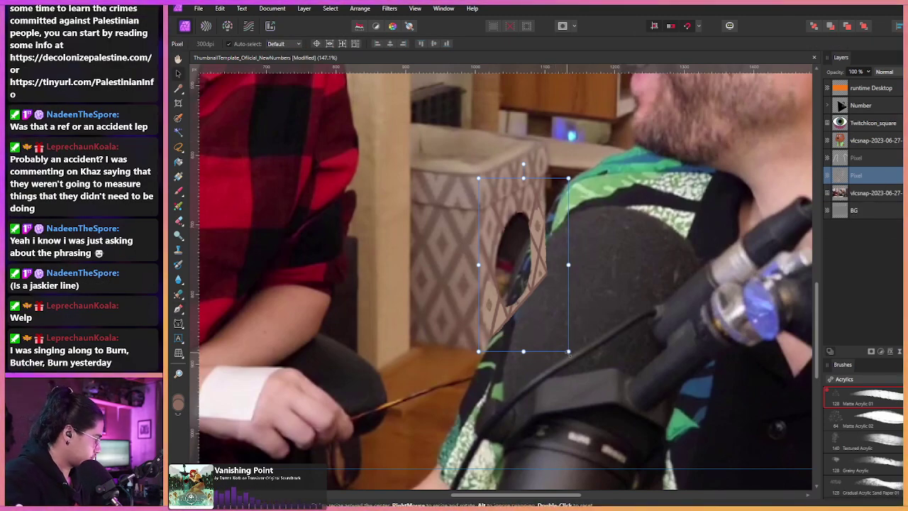
# - Stretch the merged wall patch slightly from its lower corners to fit the cat house
pyautogui.moveTo(568, 351); pyautogui.dragTo(571, 360)
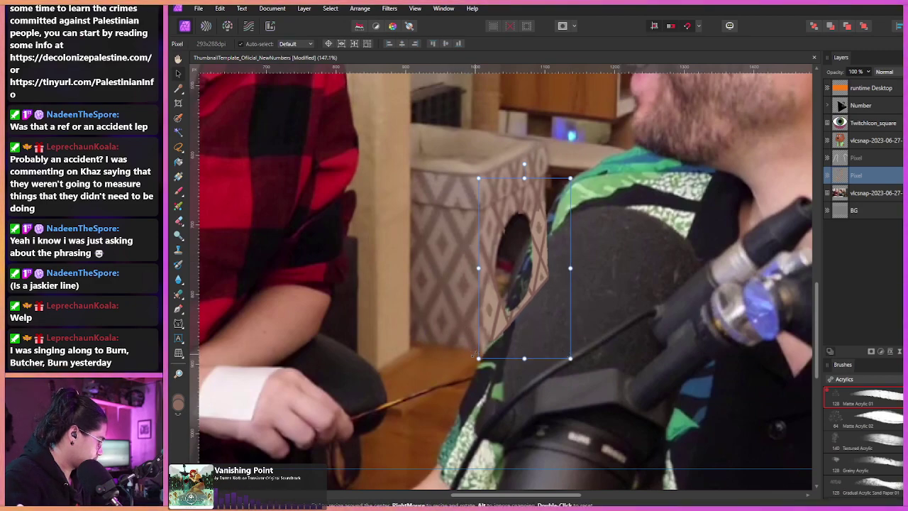
pyautogui.hotkey('ctrl', 'space')
pyautogui.moveTo(461, 334); pyautogui.dragTo(570, 225)
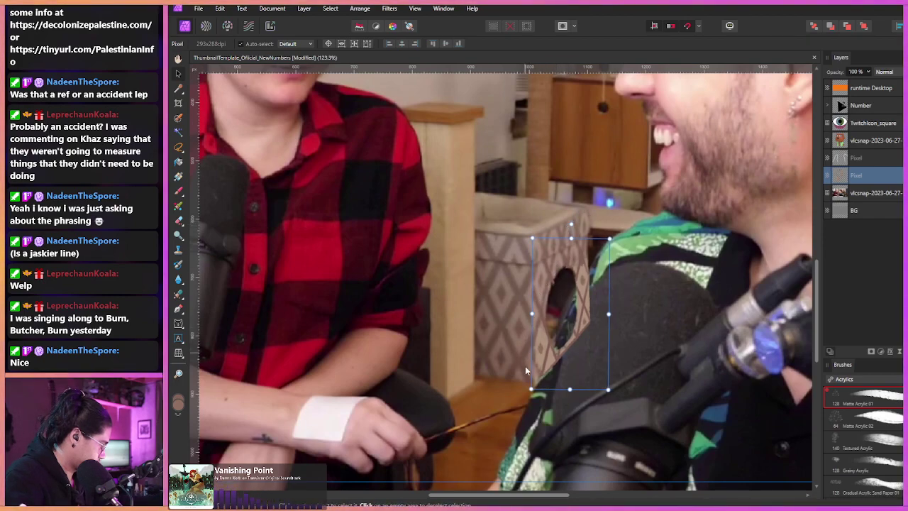
pyautogui.moveTo(531, 389); pyautogui.dragTo(529, 390)
pyautogui.hotkey('ctrl', 'space')
pyautogui.moveTo(441, 224); pyautogui.dragTo(302, 149)
pyautogui.scroll(2, 385, 176)
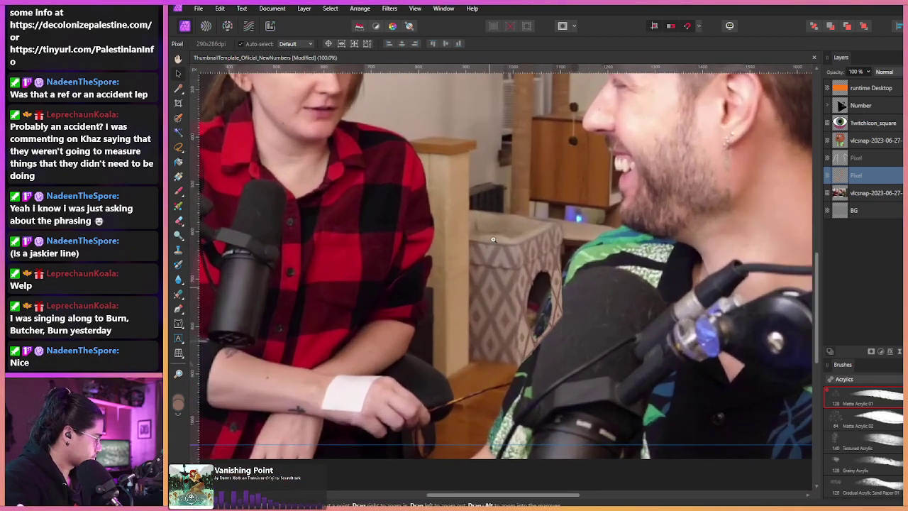
pyautogui.scroll(2, 421, 199)
pyautogui.moveTo(420, 198); pyautogui.dragTo(449, 225)
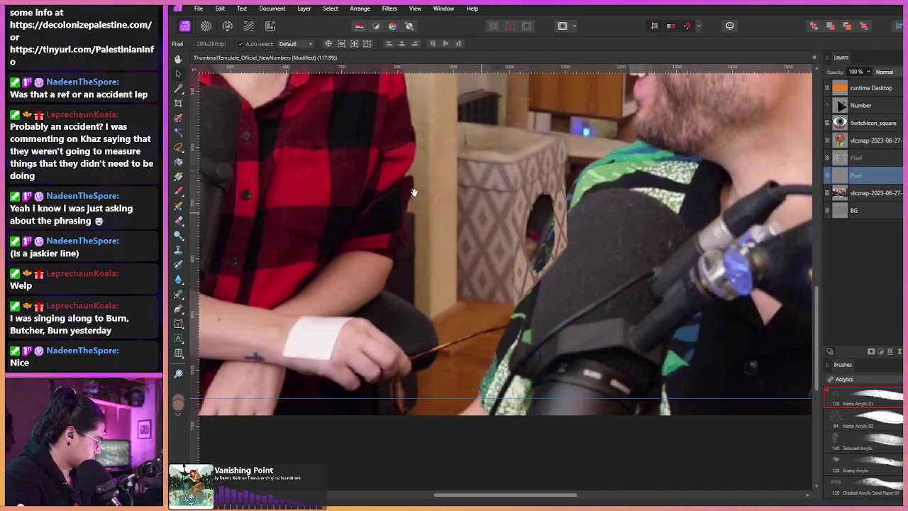
pyautogui.press('v')
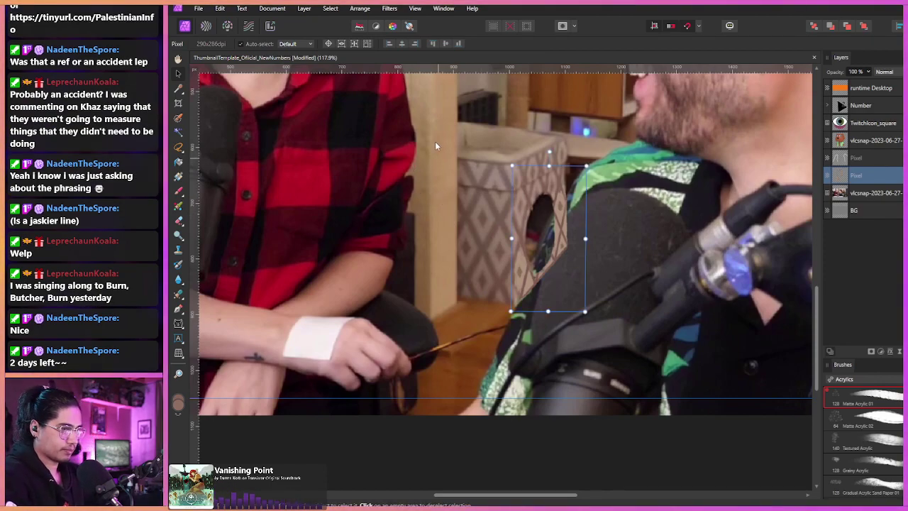
# - Add a new pixel layer directly above the photo and sample the floor's orange-brown for the brush
pyautogui.press('b')
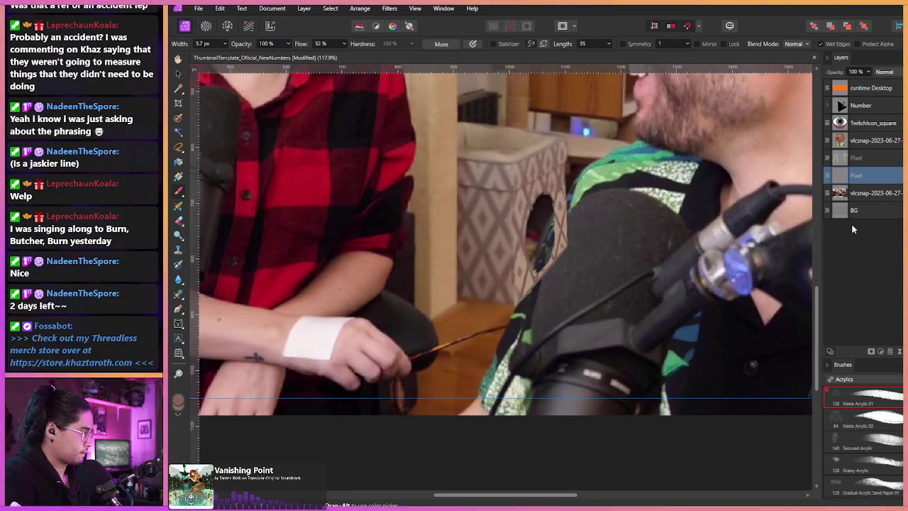
pyautogui.click(856, 192)
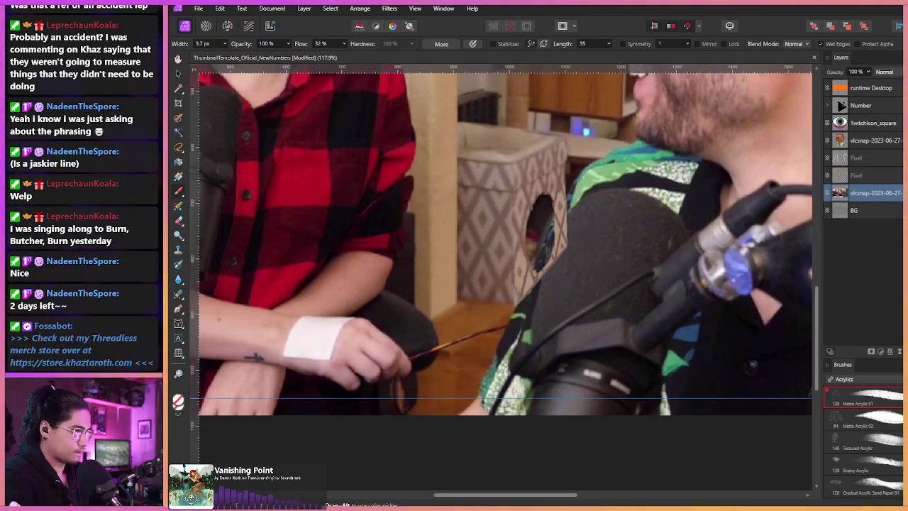
pyautogui.hotkey('ctrl', 'shift', 'n')
pyautogui.keyDown('alt'); pyautogui.click(463, 319); pyautogui.keyUp('alt')
# - Try painting floor colour below the cat house beside the man's sleeve with a 14.3 px brush
pyautogui.moveTo(474, 312)
pyautogui.mouseDown()
pyautogui.moveTo(468, 316)
pyautogui.moveTo(516, 317)
pyautogui.mouseUp()
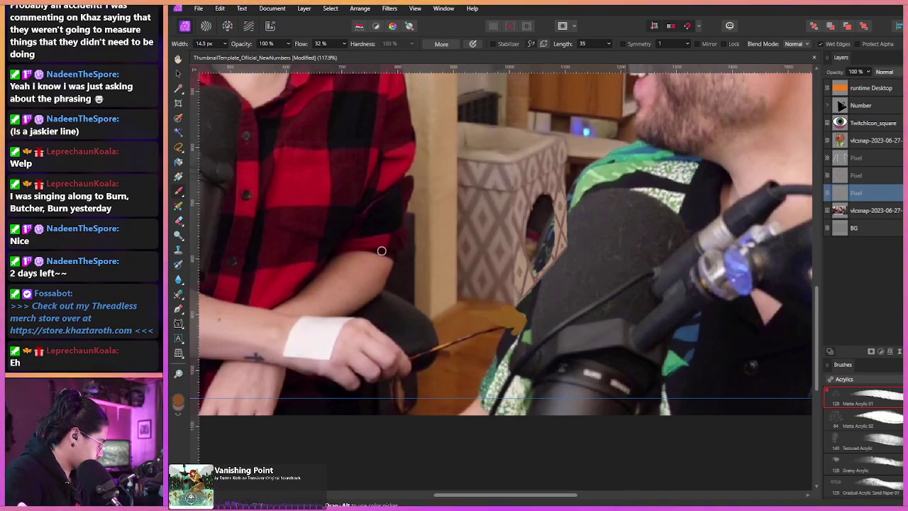
pyautogui.hotkey('ctrl', 'z')
pyautogui.hotkey('ctrl', 'z')
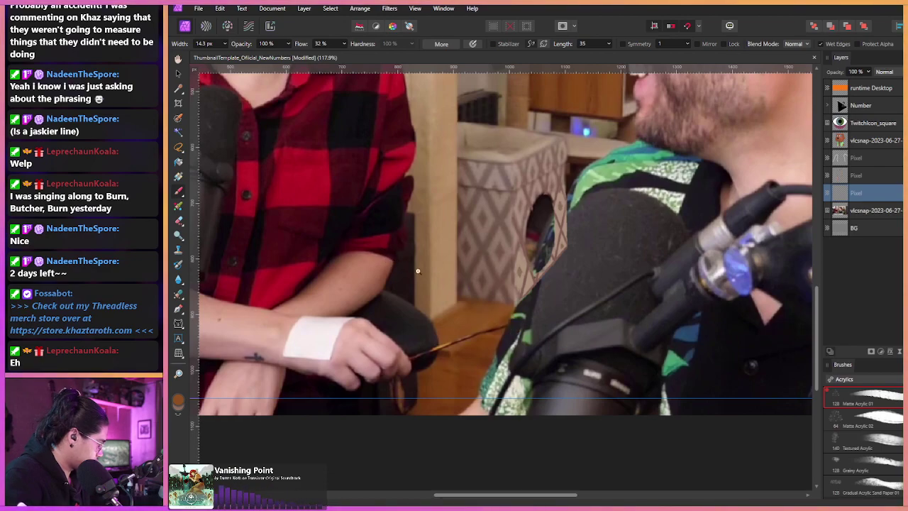
# - Examine the floor area between the woman's hand and the man's sleeve, both up close and within the whole thumbnail
pyautogui.scroll(-5, 410, 268)
pyautogui.hotkey('ctrl', 'space')
pyautogui.moveTo(401, 267); pyautogui.dragTo(446, 264)
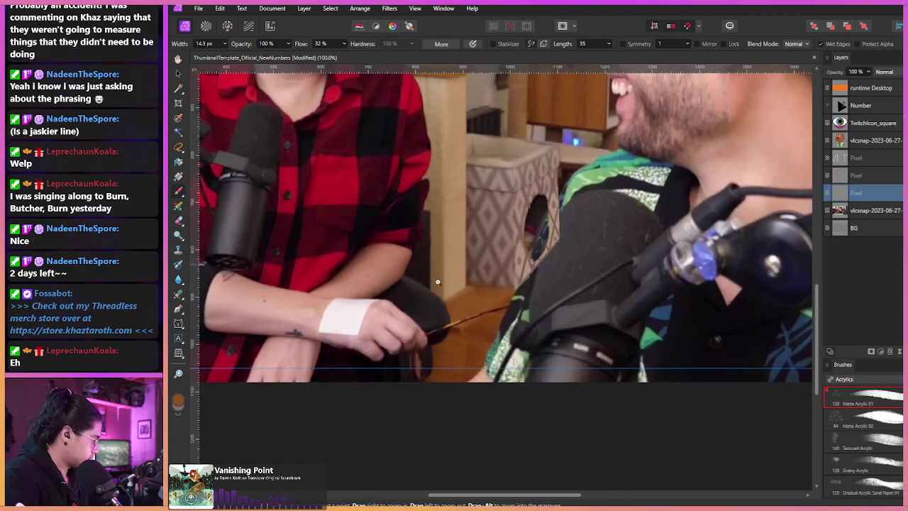
pyautogui.moveTo(464, 341); pyautogui.dragTo(495, 342)
pyautogui.scroll(-5, 471, 360)
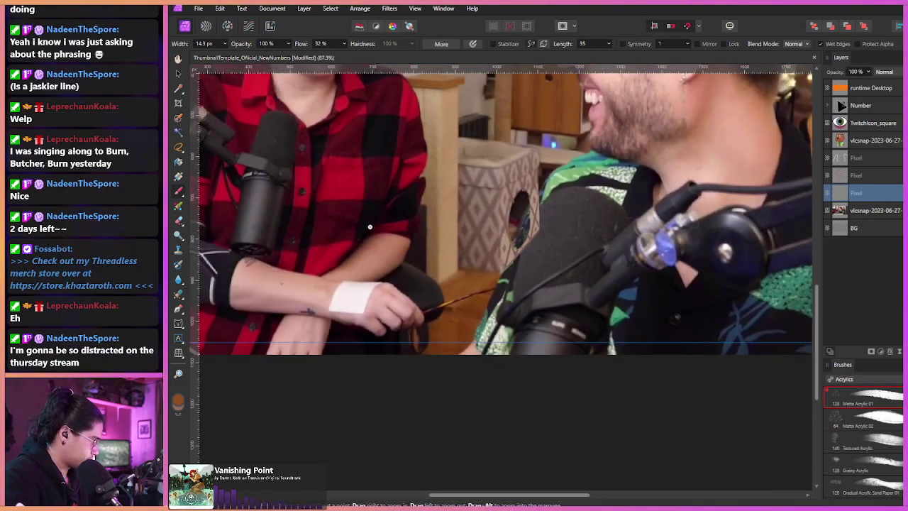
pyautogui.moveTo(356, 265); pyautogui.dragTo(419, 299)
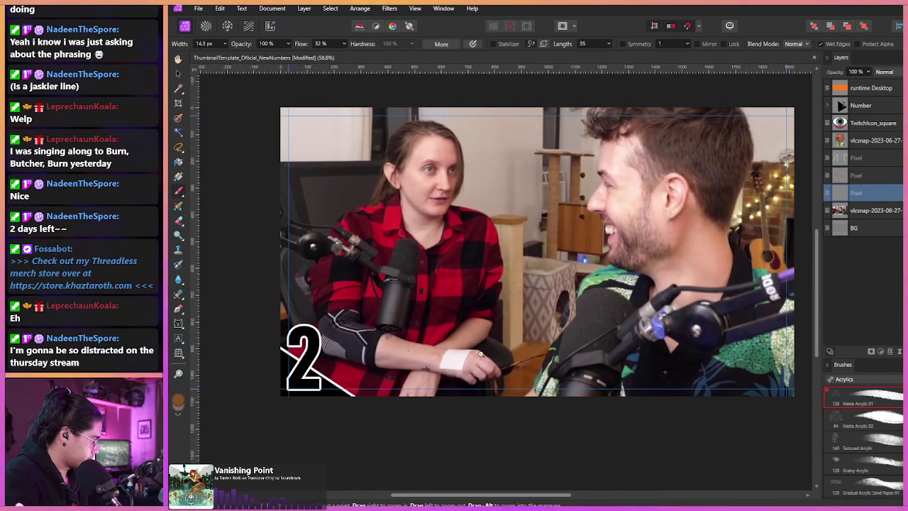
pyautogui.scroll(2, 457, 343)
pyautogui.scroll(1, 461, 290)
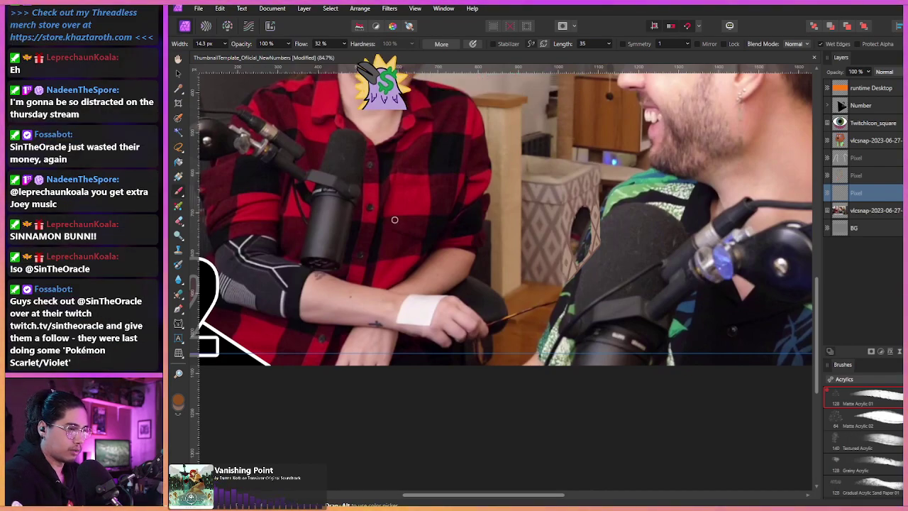
pyautogui.scroll(1, 527, 305)
pyautogui.moveTo(544, 277); pyautogui.dragTo(501, 292)
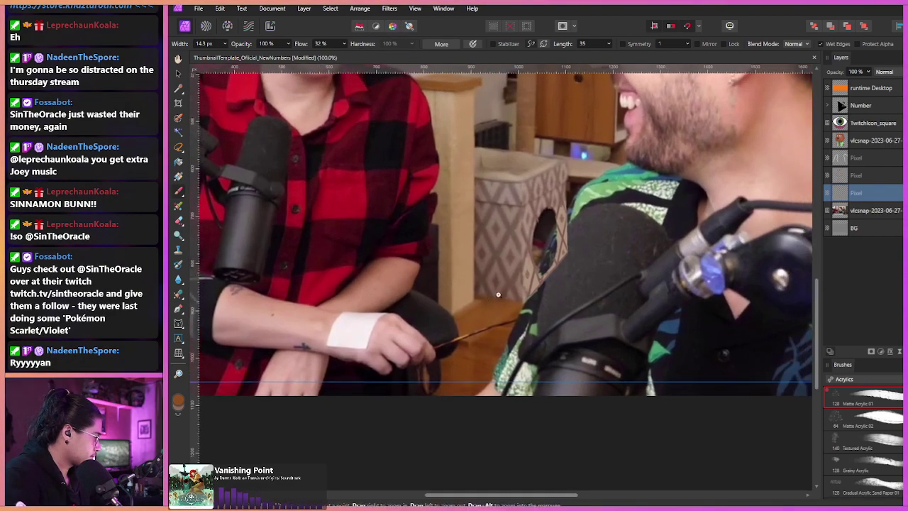
pyautogui.scroll(-2, 489, 297)
pyautogui.moveTo(468, 267); pyautogui.dragTo(452, 246)
pyautogui.scroll(2, 343, 276)
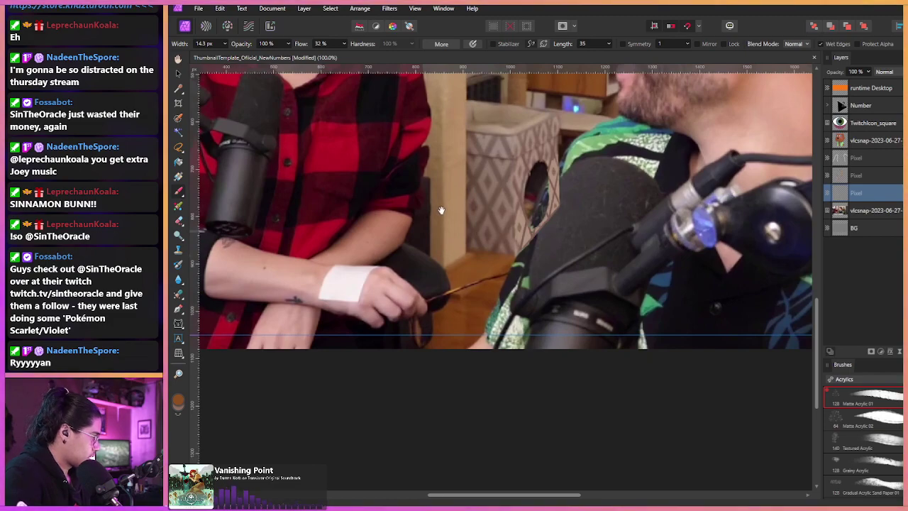
pyautogui.scroll(1, 452, 228)
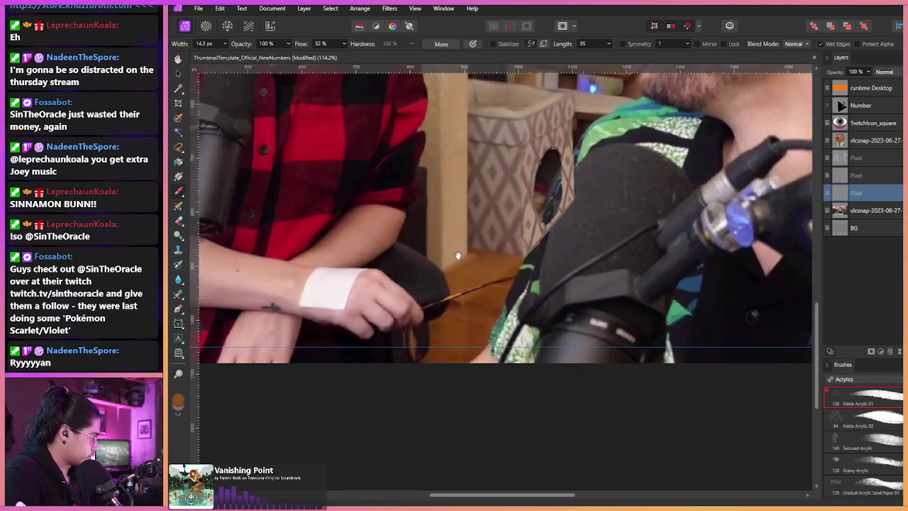
pyautogui.moveTo(457, 255); pyautogui.dragTo(422, 279)
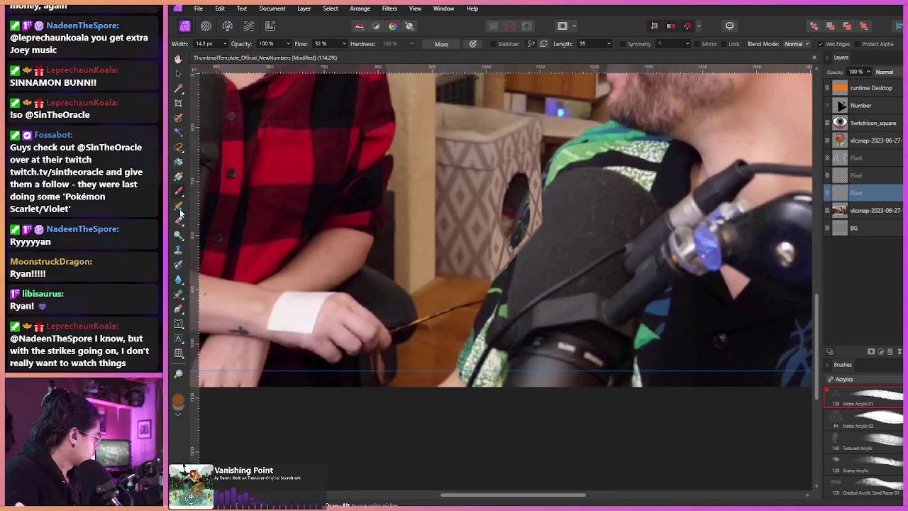
# - Switch to the Clone Brush and set its source rotation to 0°
pyautogui.click(178, 253)
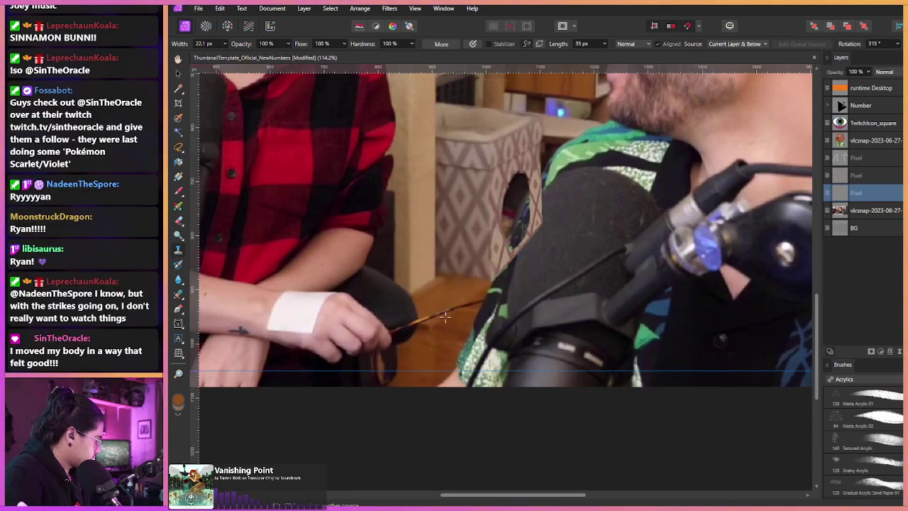
pyautogui.click(876, 44)
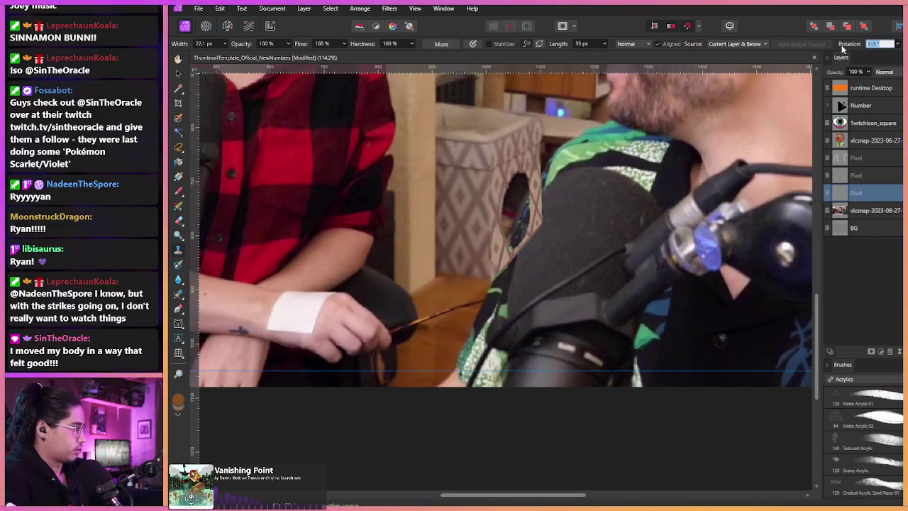
pyautogui.write('0')
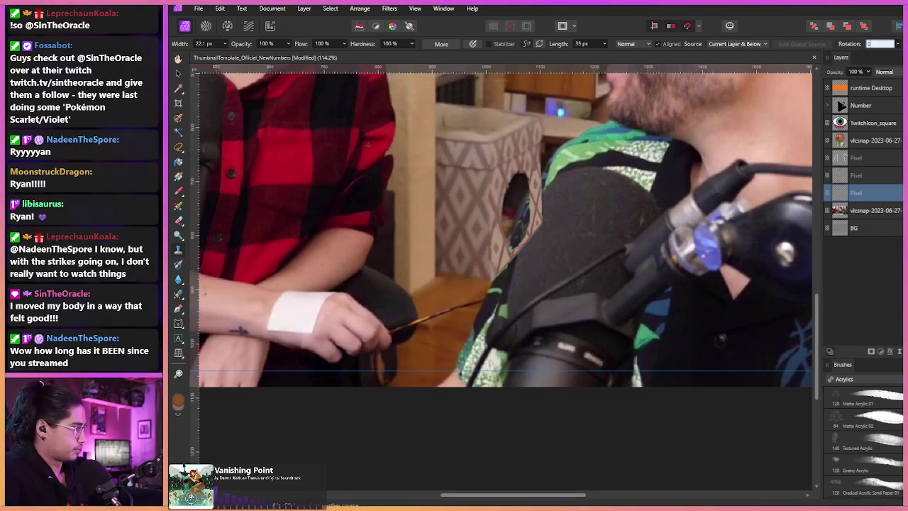
pyautogui.press('Return')
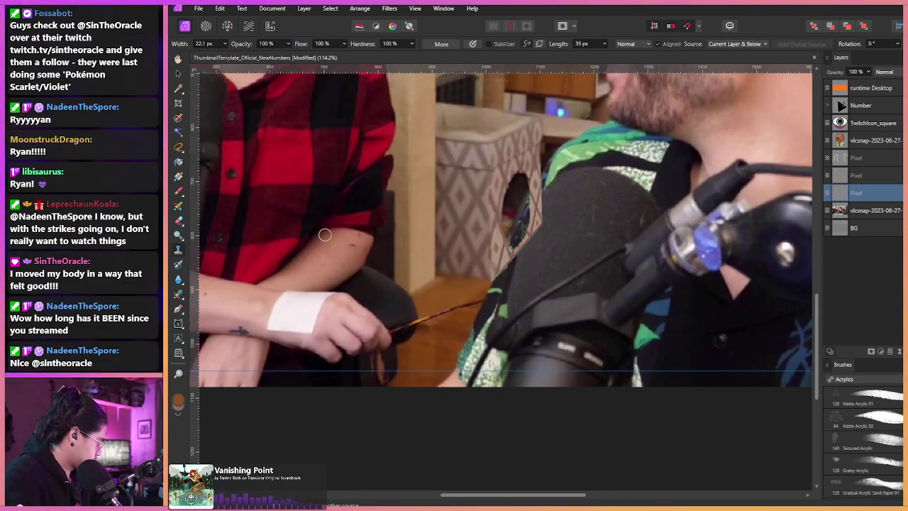
# - Try cloning the orange-brown floor over the man's sleeve below the cat house with a 22.1 px brush, and undo the stroke
pyautogui.click(294, 224)
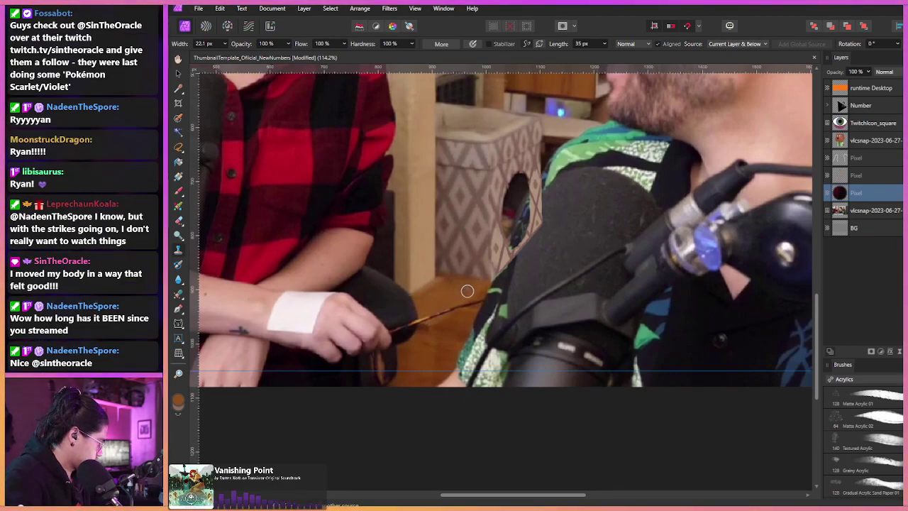
pyautogui.press('alt')
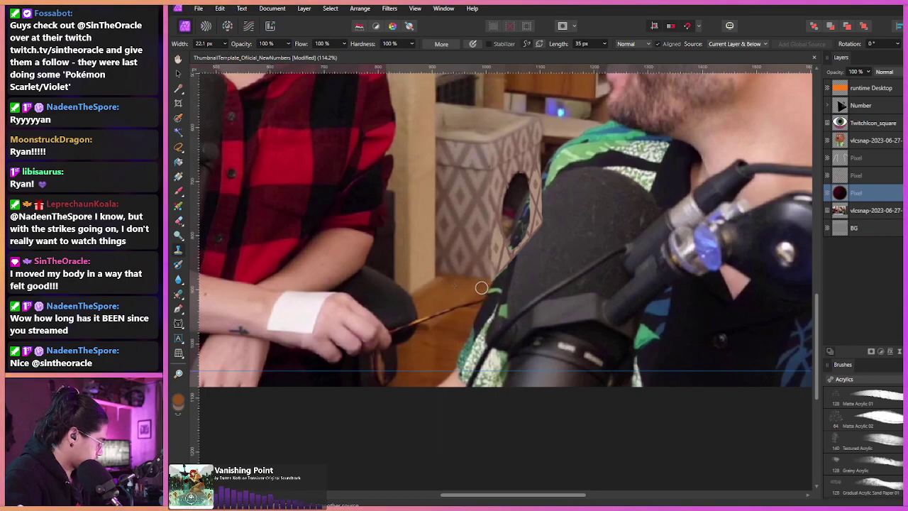
pyautogui.click(488, 291)
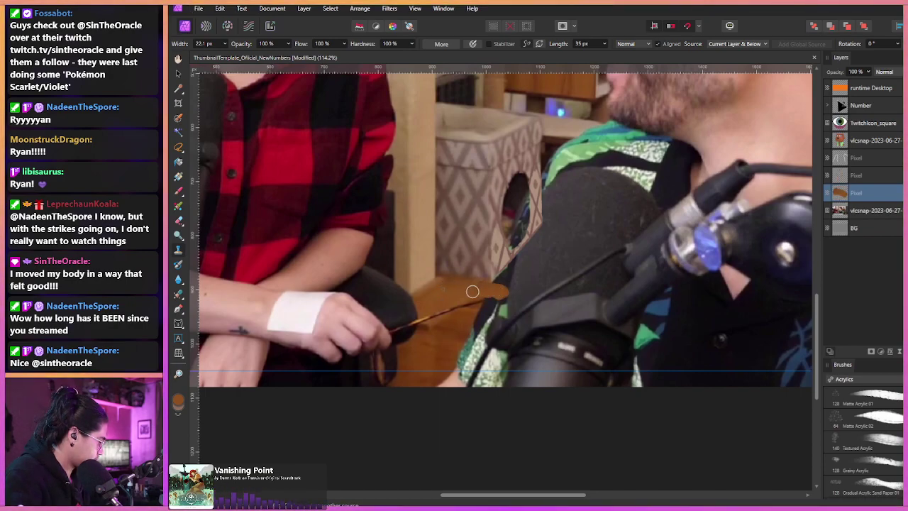
pyautogui.click(424, 263)
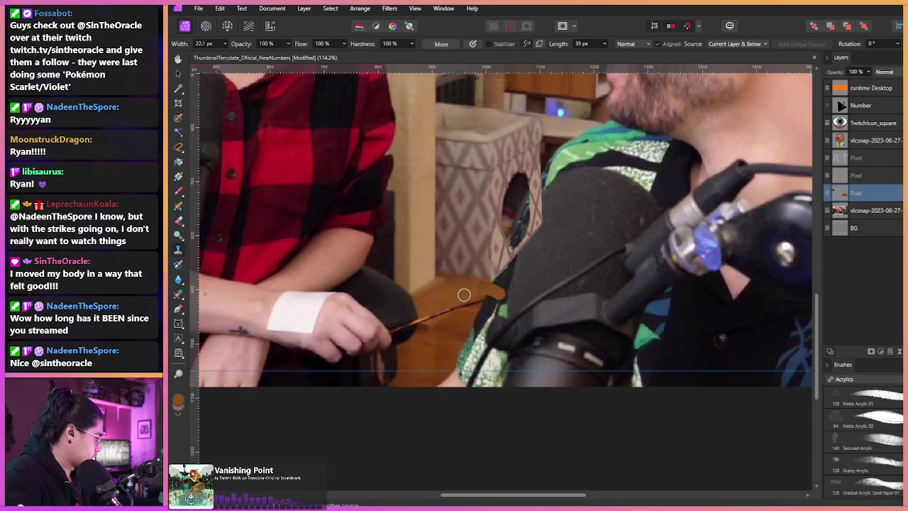
pyautogui.hotkey('ctrl', 'z')
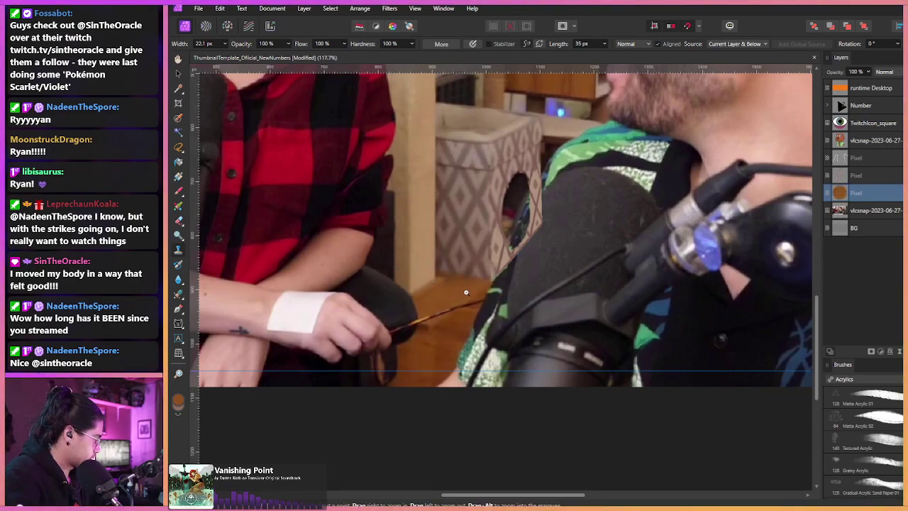
# - Try other clone sources on the lower floor with test dabs near the base of the wooden post
pyautogui.scroll(2, 462, 292)
pyautogui.keyDown('alt'); pyautogui.click(444, 357); pyautogui.keyUp('alt')
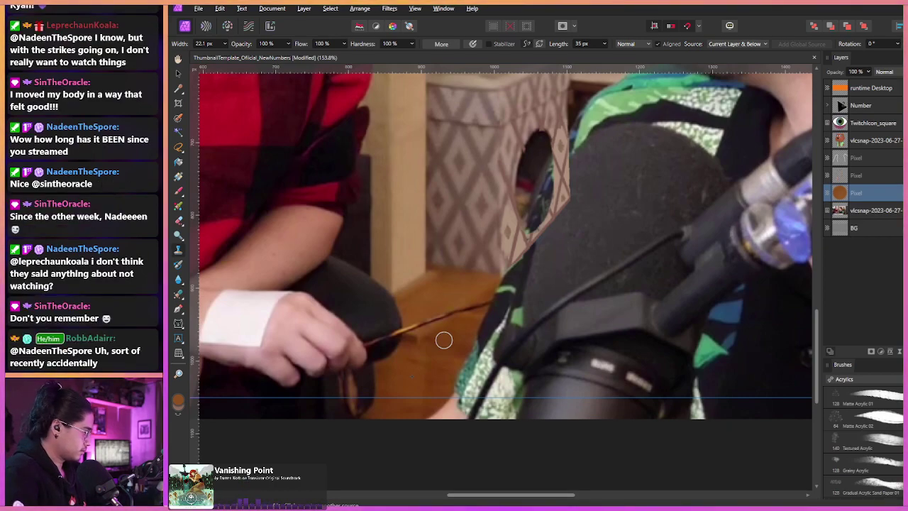
pyautogui.keyDown('alt'); pyautogui.click(413, 366); pyautogui.keyUp('alt')
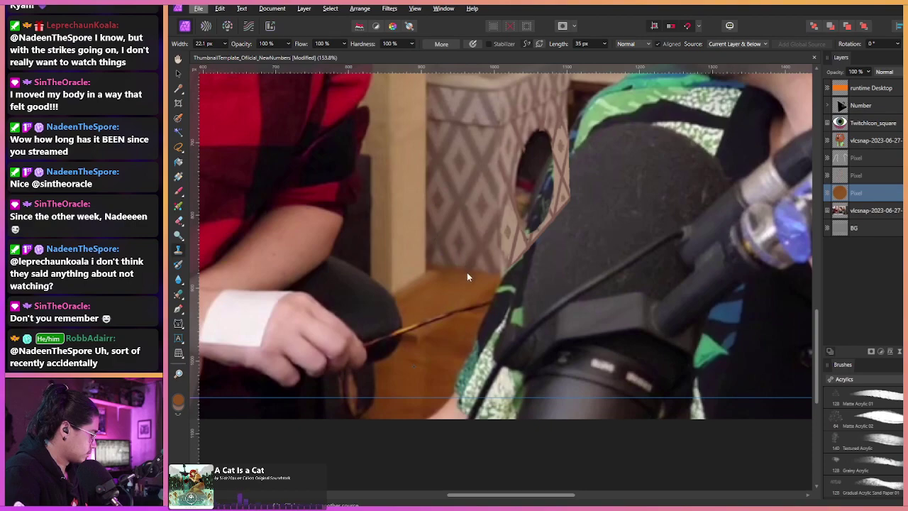
pyautogui.press('alt')
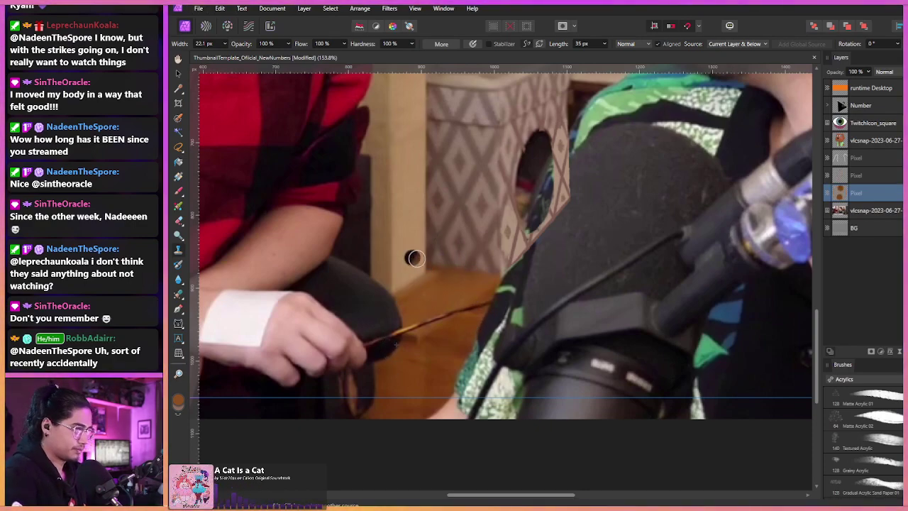
pyautogui.click(430, 260)
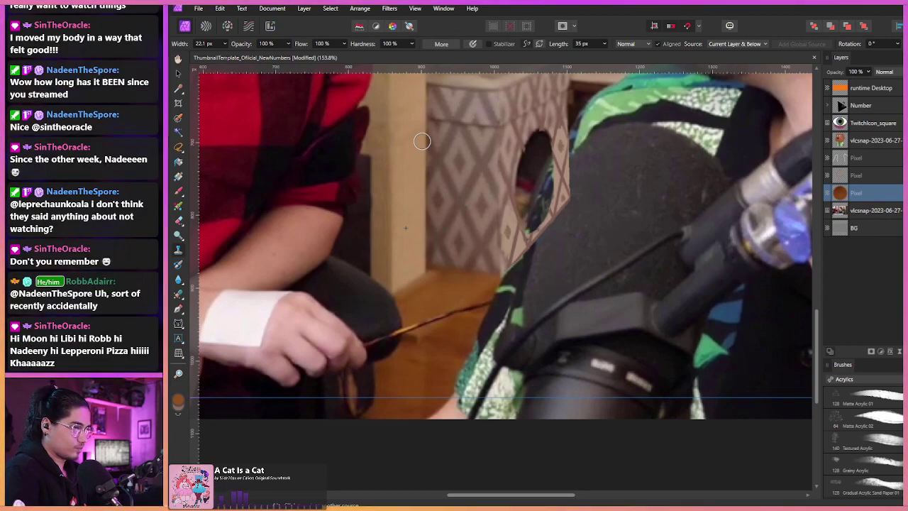
# - Clone the floor colour over the man's sleeve just below the cat house's lower corner with the 22.1 px brush
pyautogui.press('z')
pyautogui.moveTo(458, 265); pyautogui.dragTo(347, 248)
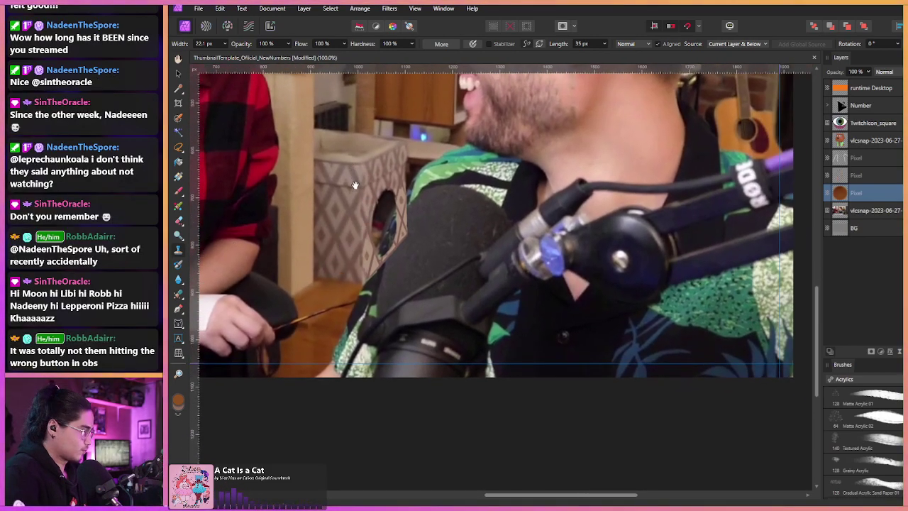
pyautogui.moveTo(310, 239)
pyautogui.mouseDown()
pyautogui.moveTo(331, 242)
pyautogui.moveTo(348, 224)
pyautogui.moveTo(353, 252)
pyautogui.moveTo(344, 240)
pyautogui.mouseUp()
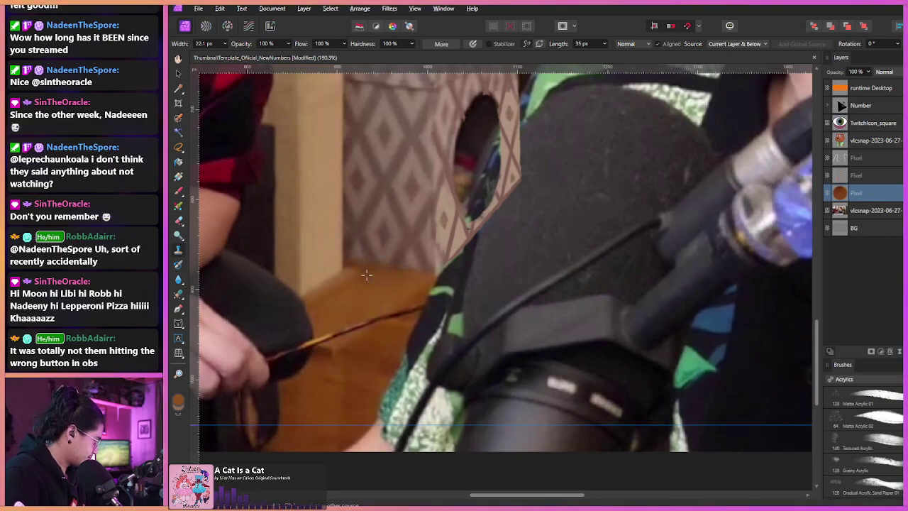
pyautogui.moveTo(420, 290)
pyautogui.mouseDown()
pyautogui.moveTo(431, 286)
pyautogui.moveTo(434, 300)
pyautogui.moveTo(416, 300)
pyautogui.moveTo(450, 298)
pyautogui.moveTo(439, 284)
pyautogui.mouseUp()
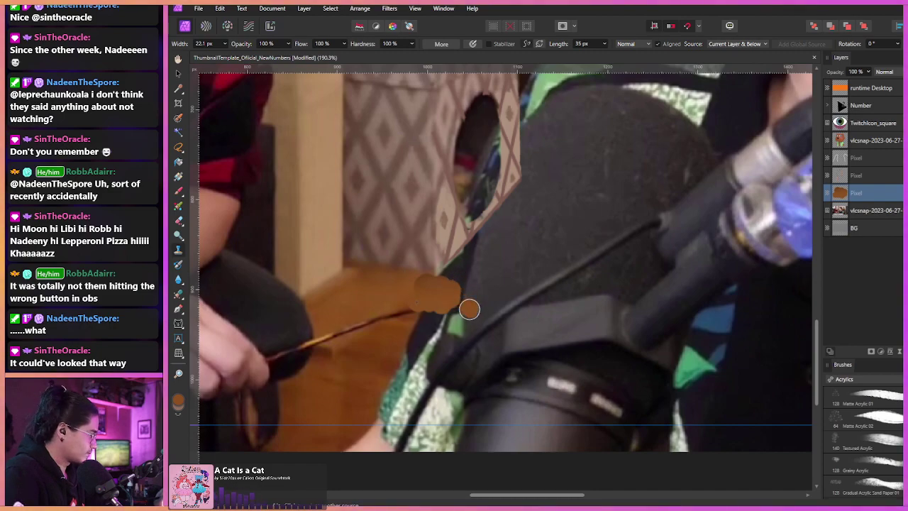
pyautogui.click(472, 293)
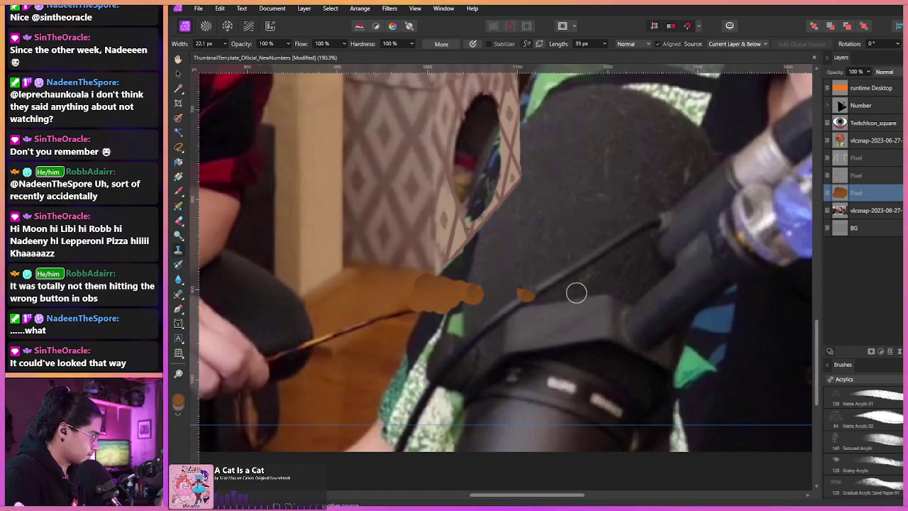
# - Show the white outline guide layer to compare the cloned floor patch with its edge, and hide it again
pyautogui.click(903, 157)
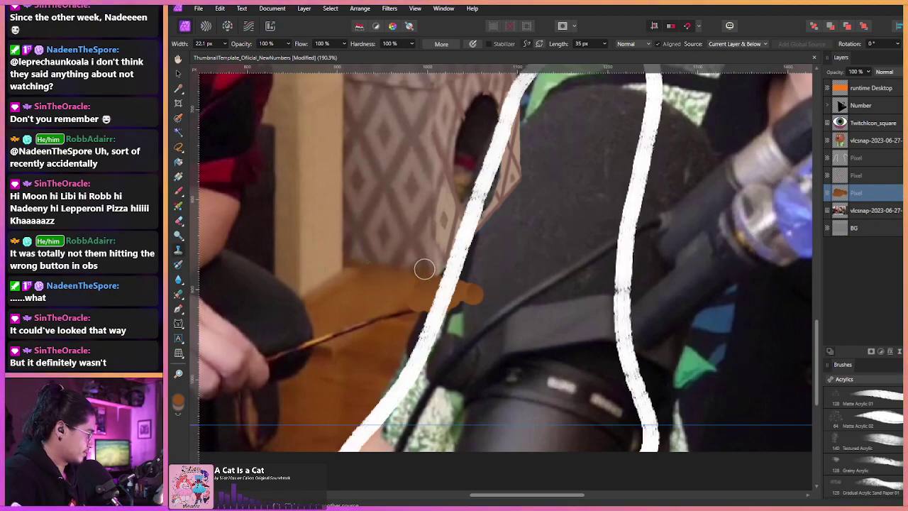
pyautogui.click(477, 305)
pyautogui.hotkey('ctrl', 'space')
pyautogui.moveTo(477, 310)
pyautogui.mouseDown()
pyautogui.moveTo(387, 294)
pyautogui.moveTo(442, 282)
pyautogui.moveTo(457, 300)
pyautogui.mouseUp()
pyautogui.moveTo(405, 282); pyautogui.dragTo(423, 255)
# - Try cloning more floor dabs over the dark sleeve and microphone beneath the new floor patch
pyautogui.click(480, 327)
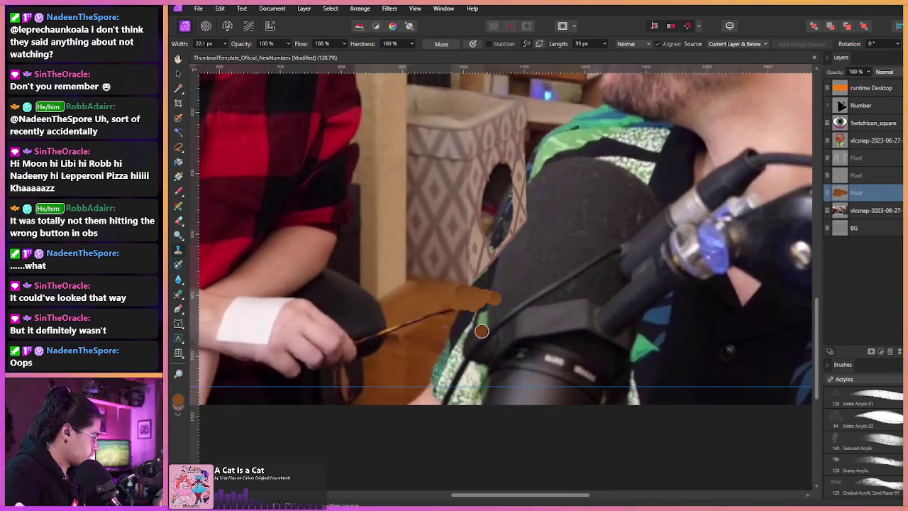
pyautogui.click(482, 332)
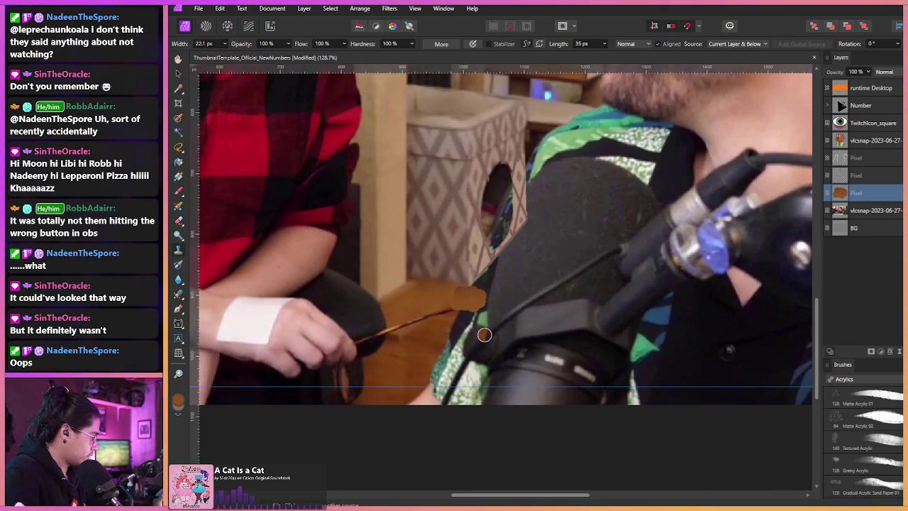
pyautogui.click(545, 345)
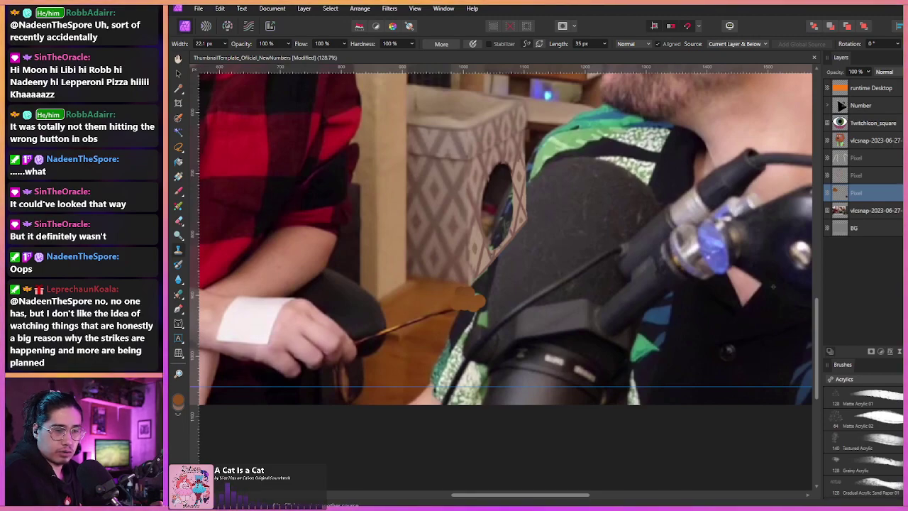
# - Switch to VLC media player and skip the paused 24 Killers recording forward to 13:51
pyautogui.hotkey('alt', 'Tab')
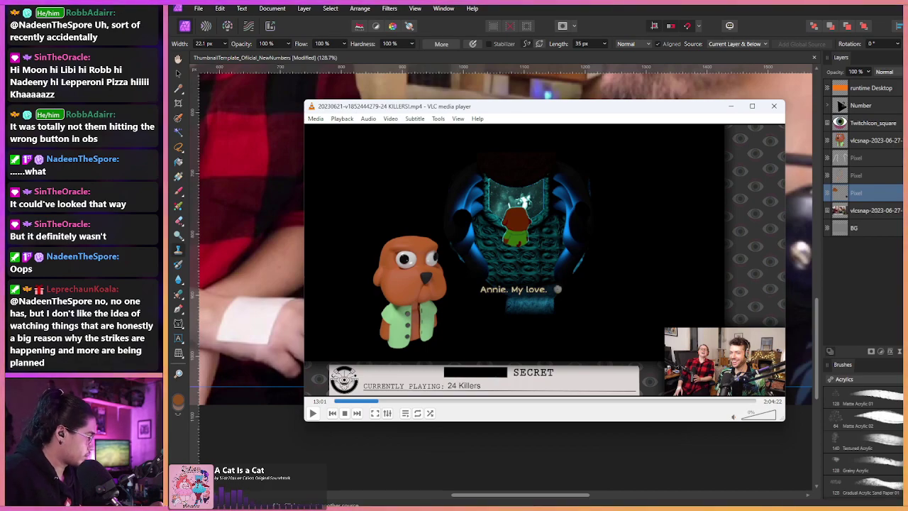
pyautogui.press('Right')
pyautogui.press('Right')
pyautogui.press('Right')
pyautogui.press('Right')
pyautogui.press('Right')
pyautogui.press('Right')
pyautogui.press('Right')
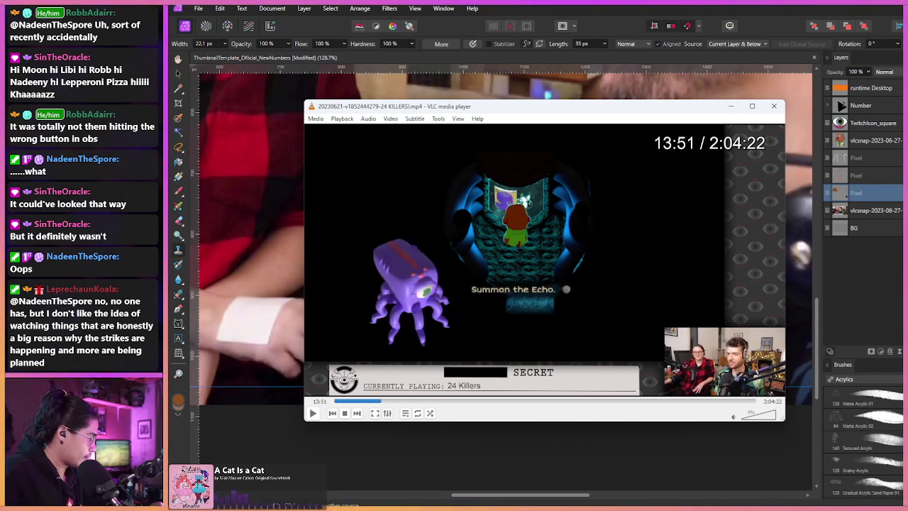
# - Skip forward through the gameplay part of the 24 KILLERS video to about 37:37, looking for a full-camera view of the two hosts
pyautogui.press('Right')
pyautogui.press('Right')
pyautogui.press('Right')
pyautogui.press('Right')
pyautogui.press('Right')
pyautogui.press('Right')
pyautogui.press('Right')
pyautogui.press('Right')
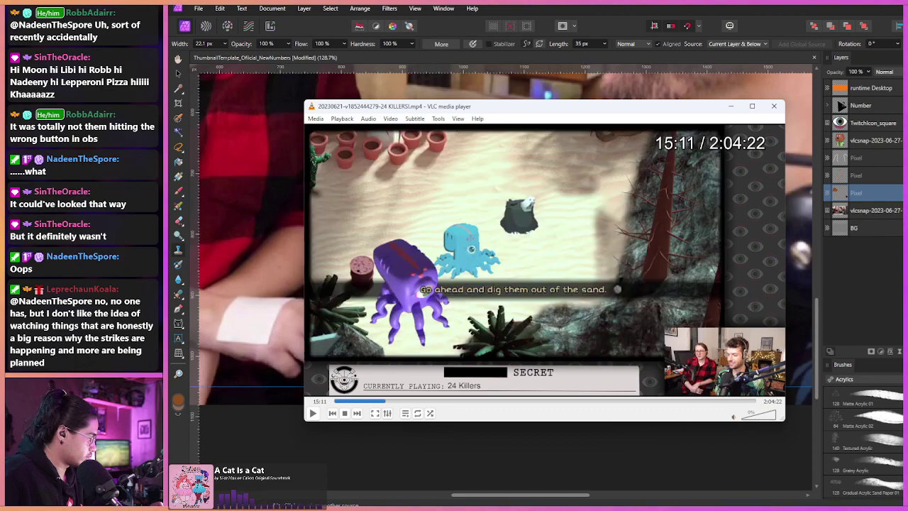
pyautogui.press('Right')
pyautogui.press('Right')
pyautogui.press('Right')
pyautogui.press('Right')
pyautogui.press('Right')
pyautogui.press('Right')
pyautogui.press('Right')
pyautogui.press('Right')
pyautogui.press('Right')
pyautogui.press('Right')
pyautogui.press('Right')
pyautogui.press('Right')
pyautogui.press('Right')
pyautogui.press('Right')
pyautogui.press('Right')
pyautogui.press('Right')
pyautogui.press('Right')
pyautogui.press('Right')
pyautogui.press('Right')
pyautogui.press('Right')
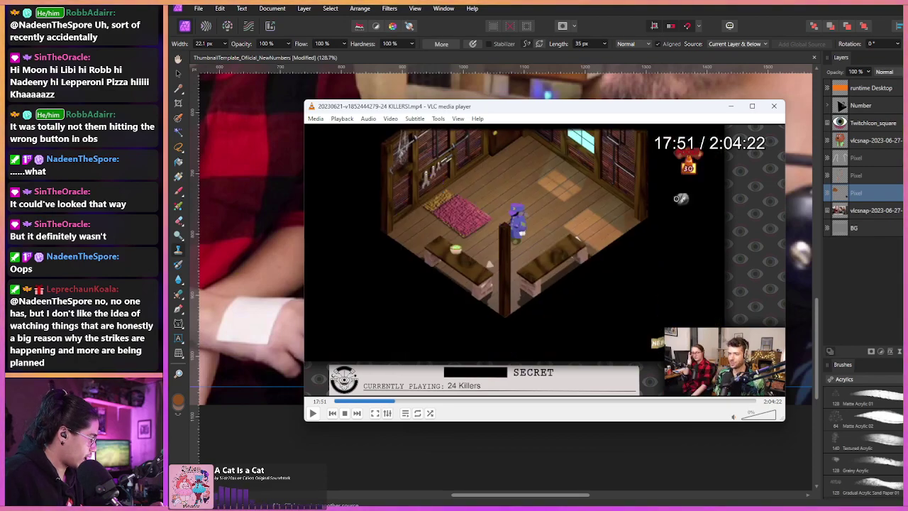
pyautogui.press('Right')
pyautogui.press('Right')
pyautogui.press('Right')
pyautogui.press('Right')
pyautogui.press('Right')
pyautogui.press('Right')
pyautogui.press('Right')
pyautogui.press('Right')
pyautogui.press('Right')
pyautogui.press('Right')
pyautogui.press('Right')
pyautogui.press('Right')
pyautogui.press('Right')
pyautogui.press('Right')
pyautogui.press('Right')
pyautogui.press('Right')
pyautogui.press('Right')
pyautogui.press('Right')
pyautogui.press('Right')
pyautogui.press('Right')
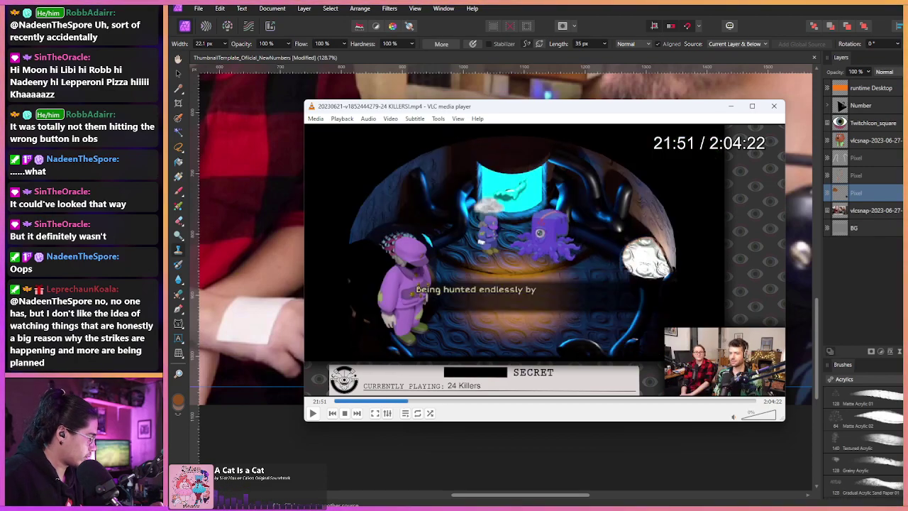
pyautogui.press('Right')
pyautogui.press('Right')
pyautogui.press('Right')
pyautogui.press('Right')
pyautogui.press('Right')
pyautogui.press('Right')
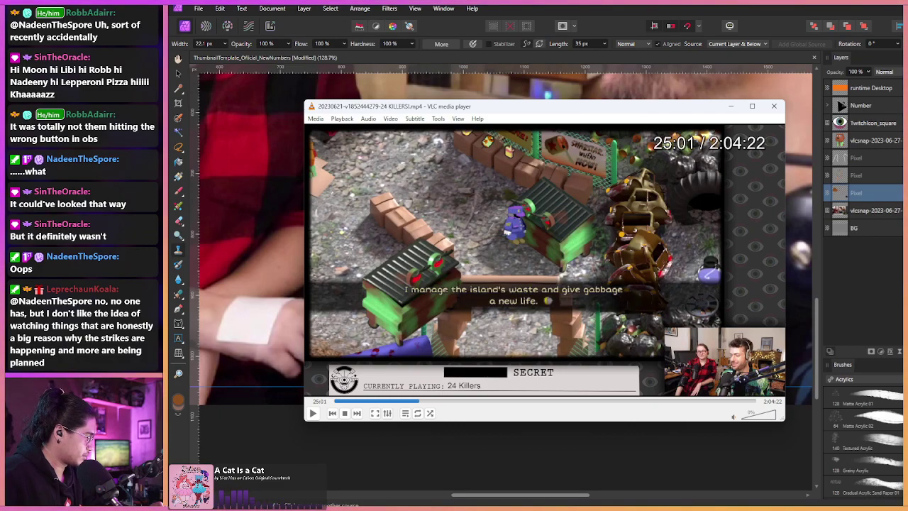
pyautogui.press('Right')
pyautogui.press('Right')
pyautogui.press('Right')
pyautogui.press('Right')
pyautogui.press('Right')
pyautogui.press('Right')
pyautogui.press('Right')
pyautogui.press('Right')
pyautogui.press('Right')
pyautogui.press('Right')
pyautogui.press('Right')
pyautogui.press('Right')
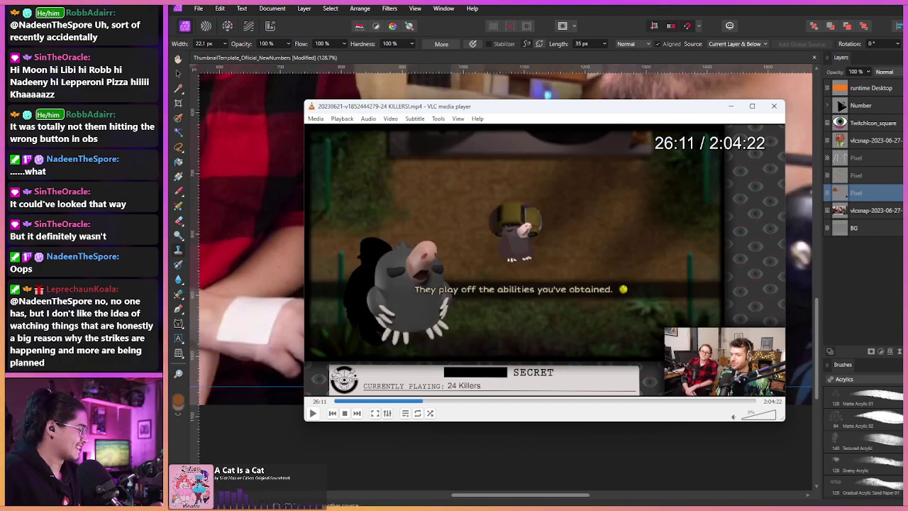
pyautogui.press('Right')
pyautogui.press('Right')
pyautogui.press('Right')
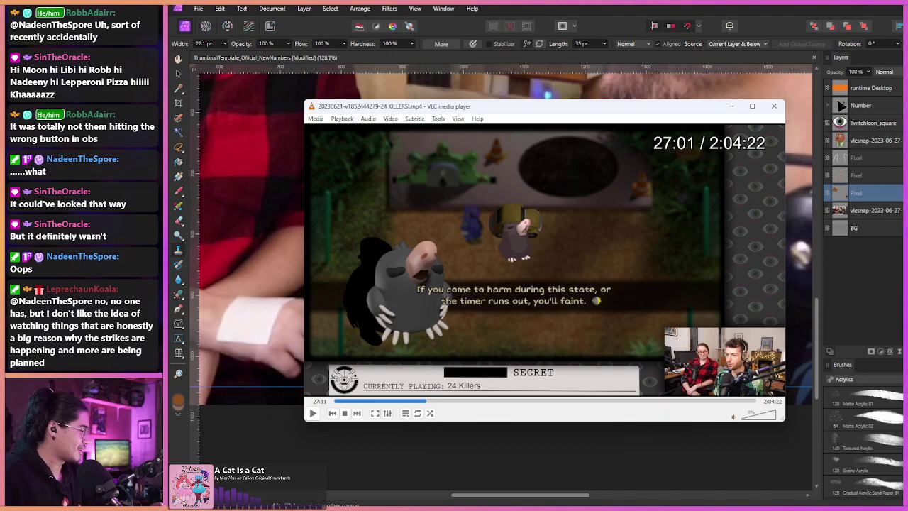
pyautogui.press('Right')
pyautogui.press('Right')
pyautogui.press('Right')
pyautogui.press('Right')
pyautogui.press('Right')
pyautogui.press('Right')
pyautogui.press('Right')
pyautogui.press('Right')
pyautogui.press('Right')
pyautogui.press('Right')
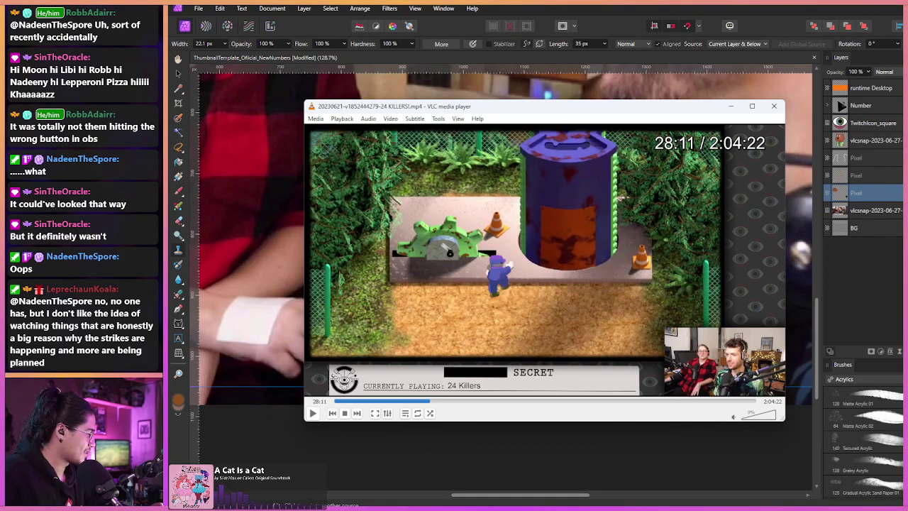
pyautogui.press('Right')
pyautogui.press('Right')
pyautogui.press('Right')
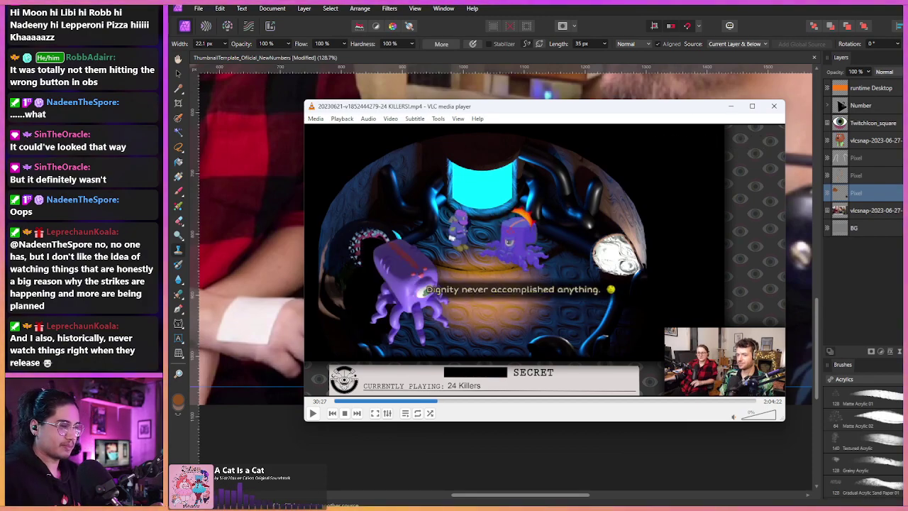
pyautogui.press('Right')
pyautogui.press('Right')
pyautogui.press('Right')
pyautogui.press('Right')
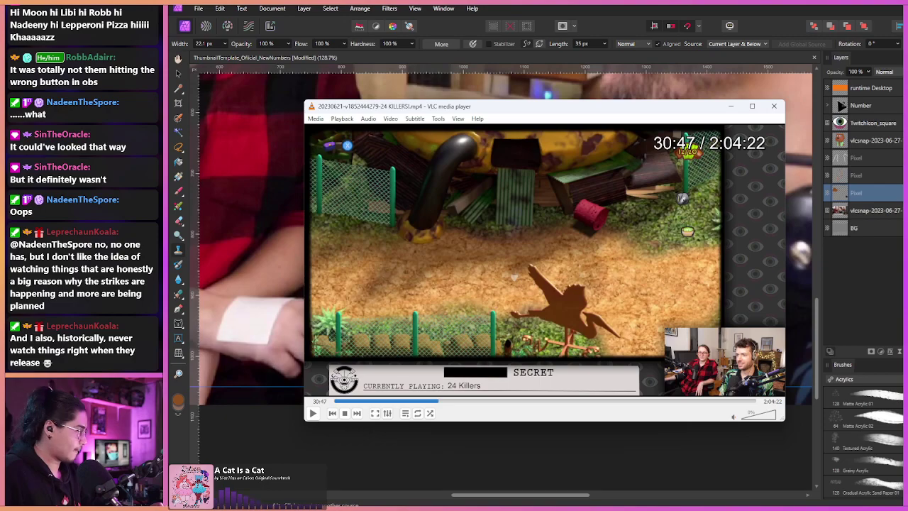
pyautogui.press('Right')
pyautogui.press('Right')
pyautogui.press('Right')
pyautogui.press('Right')
pyautogui.press('Right')
pyautogui.press('Right')
pyautogui.press('Right')
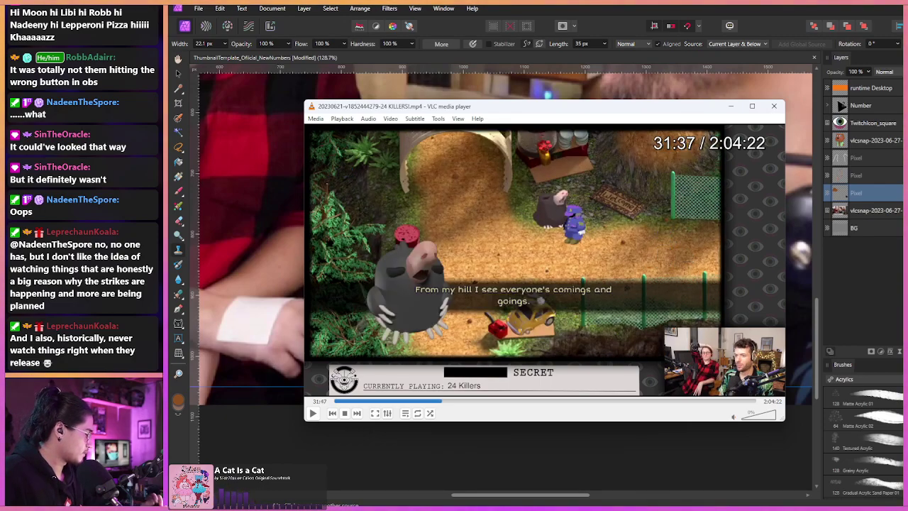
pyautogui.press('Right')
pyautogui.press('Right')
pyautogui.press('Right')
pyautogui.press('Right')
pyautogui.press('Right')
pyautogui.press('Right')
pyautogui.press('Right')
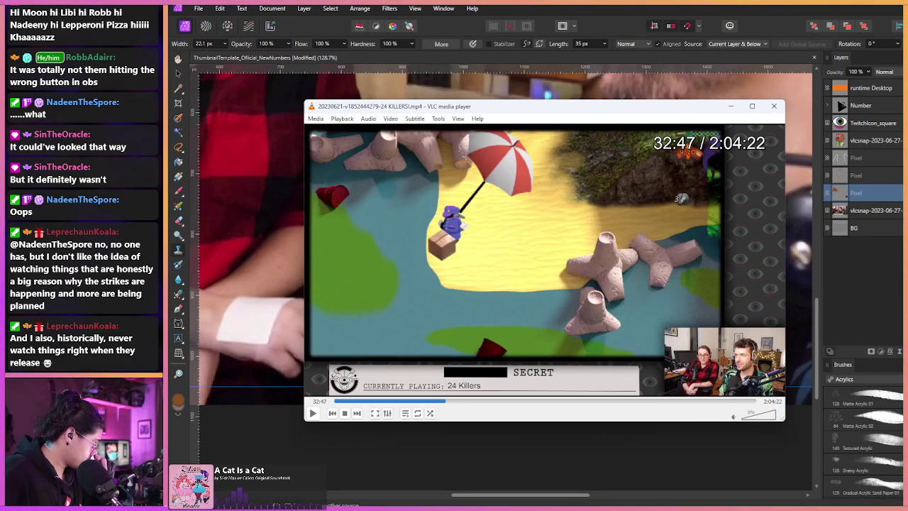
pyautogui.press('Right')
pyautogui.press('Right')
pyautogui.press('Right')
pyautogui.press('Right')
pyautogui.press('Right')
pyautogui.press('Right')
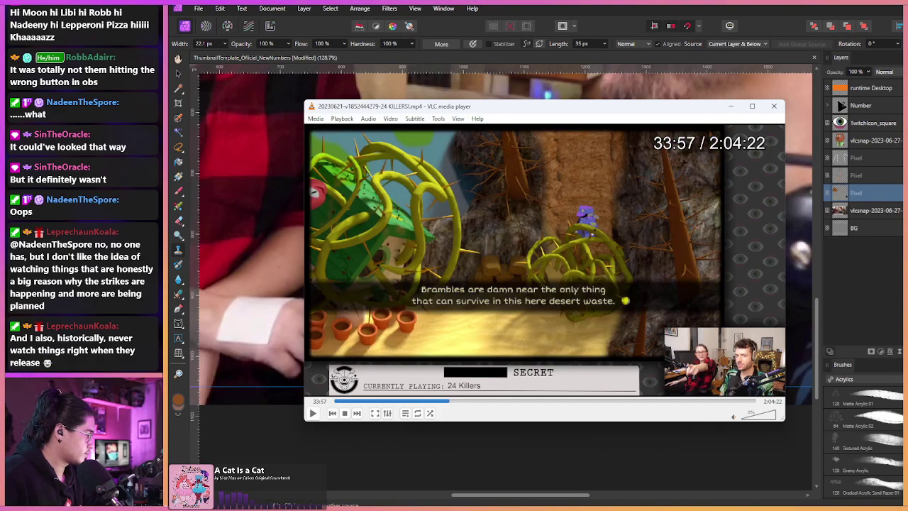
pyautogui.press('Right')
pyautogui.press('Right')
pyautogui.press('Right')
pyautogui.press('Right')
pyautogui.press('Right')
pyautogui.press('Right')
pyautogui.press('Right')
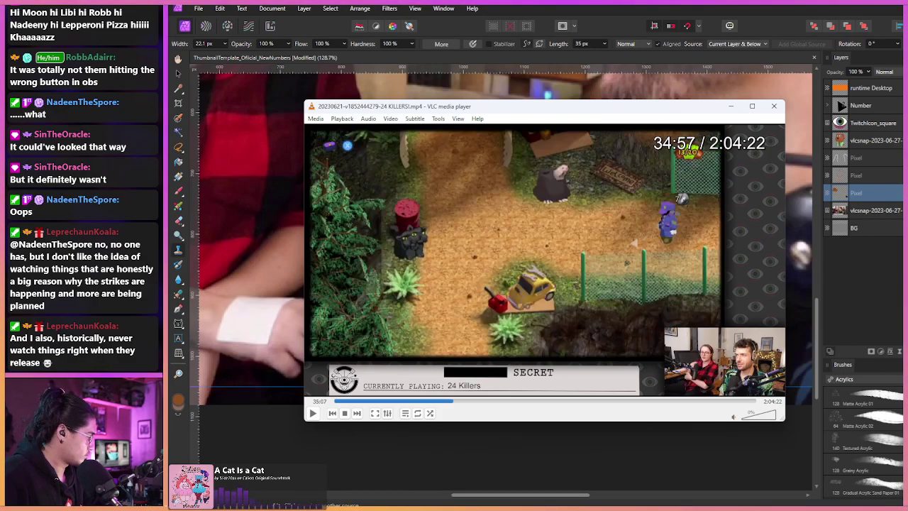
pyautogui.press('Right')
pyautogui.press('Right')
pyautogui.press('Right')
pyautogui.press('Right')
pyautogui.press('Right')
pyautogui.press('Right')
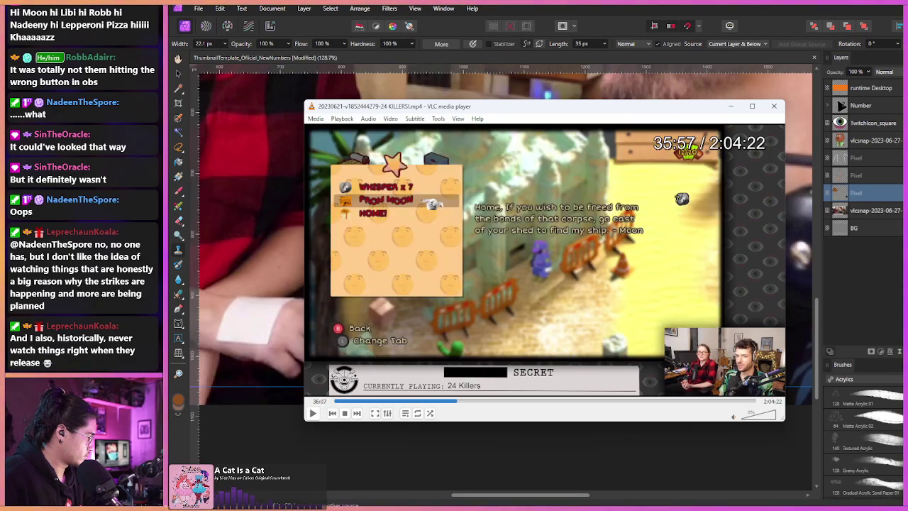
pyautogui.press('Right')
pyautogui.press('Right')
pyautogui.press('Right')
pyautogui.press('Right')
pyautogui.press('Right')
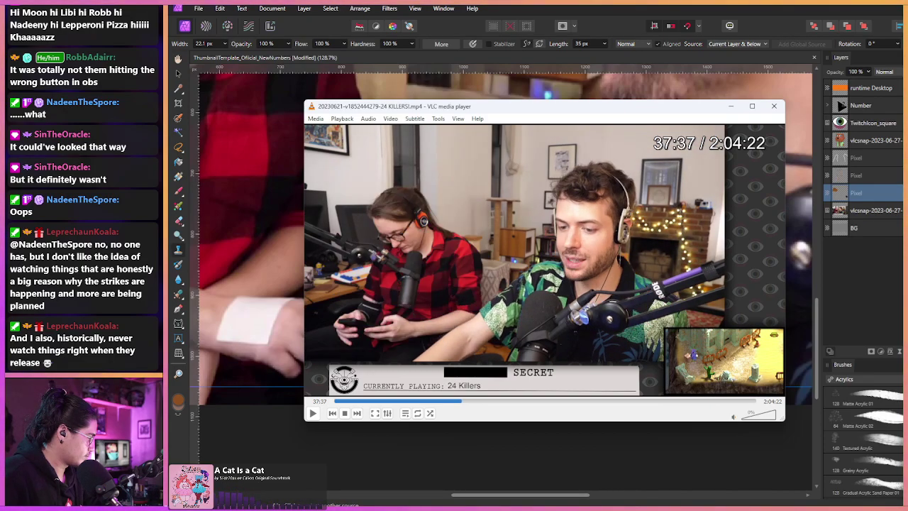
# - Scan the full-camera segment in ten-second jumps up to about 39:57, checking the hosts' poses until the gameplay layout returns
pyautogui.press('Right')
pyautogui.press('Right')
pyautogui.press('Right')
pyautogui.press('Right')
pyautogui.press('Right')
pyautogui.press('Right')
pyautogui.press('Right')
pyautogui.press('Right')
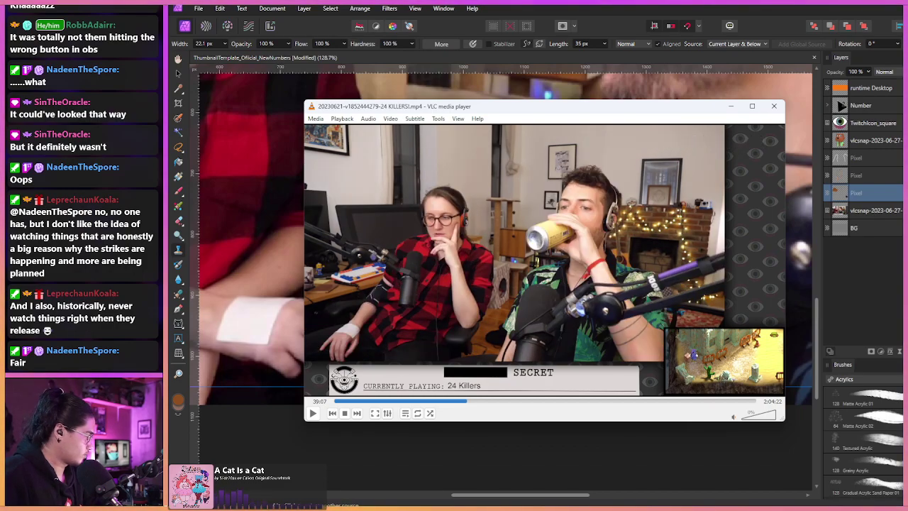
pyautogui.press('Right')
pyautogui.press('Right')
pyautogui.press('Right')
pyautogui.press('Right')
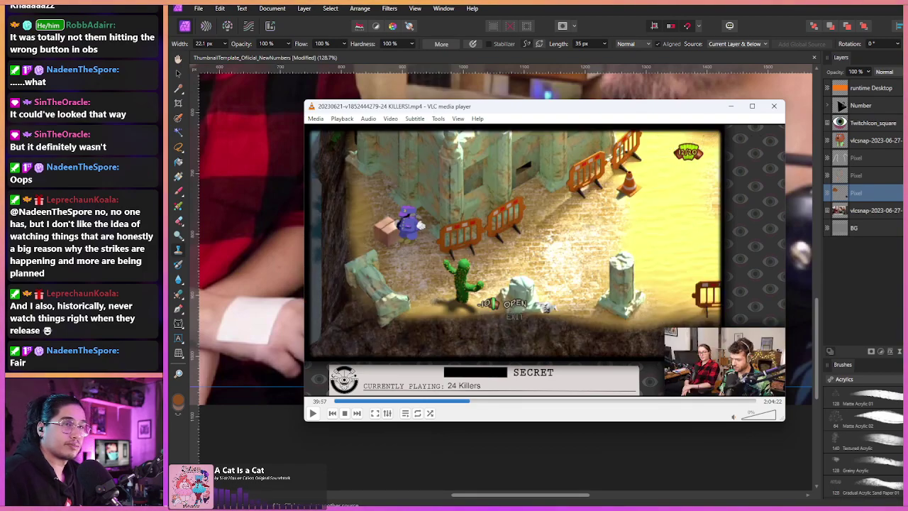
# - Step back from the layout change in short jumps to about 39:20, examining the hosts' poses and the bandaged wrist
pyautogui.press('Left')
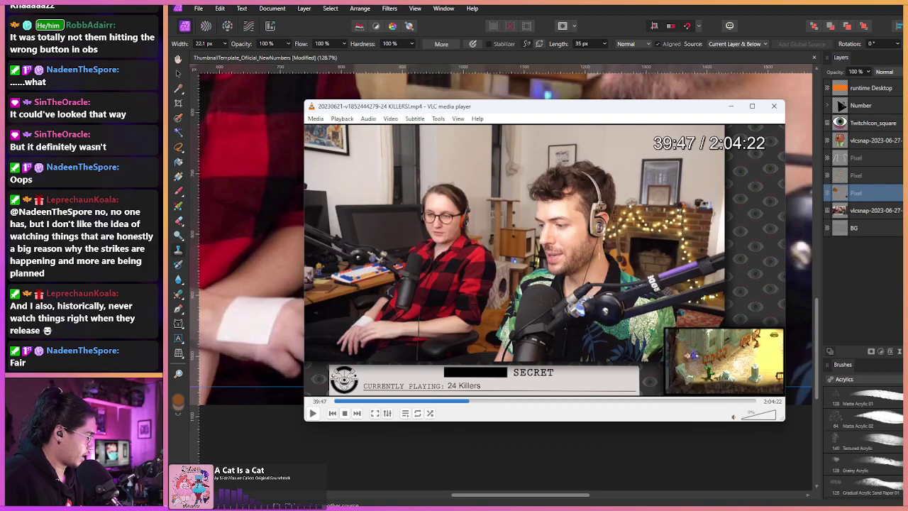
pyautogui.hotkey('shift', 'Left')
pyautogui.hotkey('shift', 'Left')
pyautogui.hotkey('shift', 'Left')
pyautogui.hotkey('shift', 'Left')
pyautogui.hotkey('shift', 'Left')
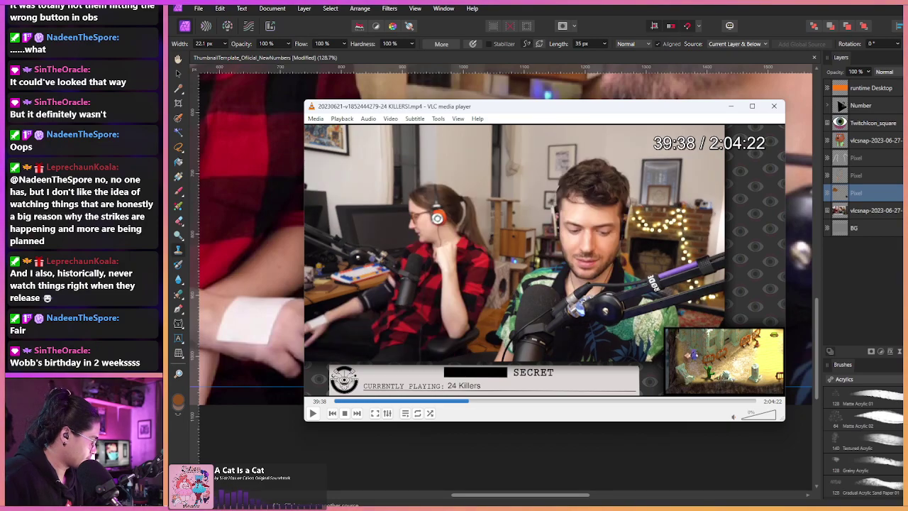
pyautogui.hotkey('shift', 'Left')
pyautogui.hotkey('shift', 'Left')
pyautogui.hotkey('shift', 'Left')
pyautogui.hotkey('shift', 'Left')
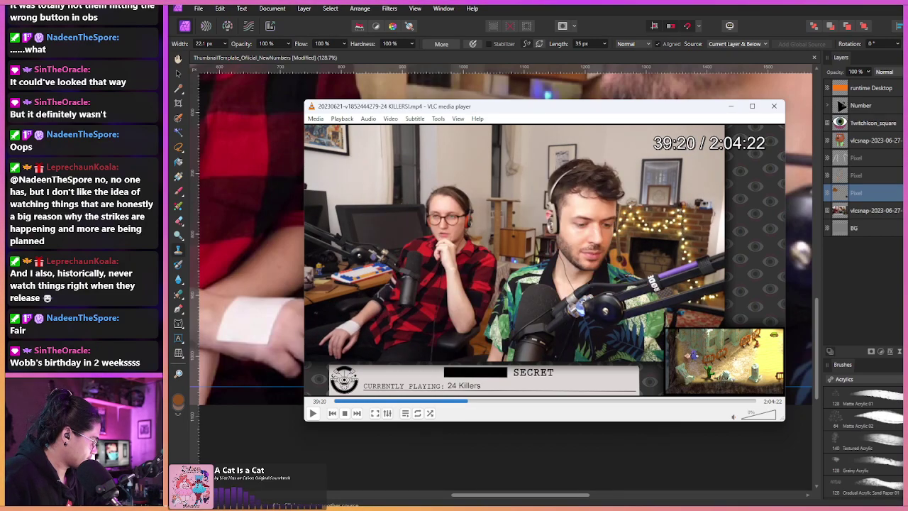
# - Step forward from 39:20 to about 39:56 in short jumps, examining the hosts' poses until the full-camera segment ends
pyautogui.hotkey('shift', 'Right')
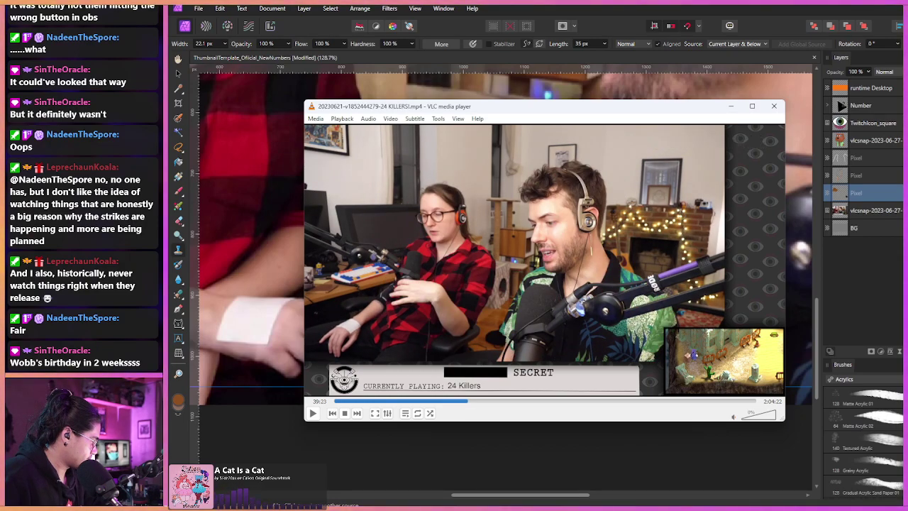
pyautogui.hotkey('shift', 'Right')
pyautogui.hotkey('shift', 'Right')
pyautogui.hotkey('shift', 'Right')
pyautogui.hotkey('shift', 'Right')
pyautogui.hotkey('shift', 'Right')
pyautogui.hotkey('shift', 'Right')
pyautogui.hotkey('shift', 'Right')
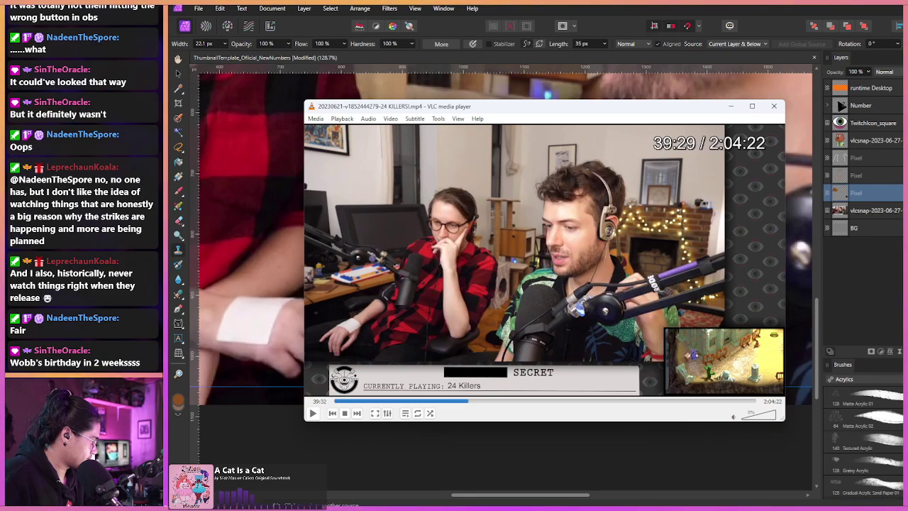
pyautogui.hotkey('shift', 'Right')
pyautogui.hotkey('shift', 'Right')
pyautogui.hotkey('shift', 'Right')
pyautogui.hotkey('shift', 'Right')
pyautogui.hotkey('shift', 'Right')
pyautogui.hotkey('shift', 'Right')
pyautogui.hotkey('shift', 'Right')
pyautogui.hotkey('shift', 'Right')
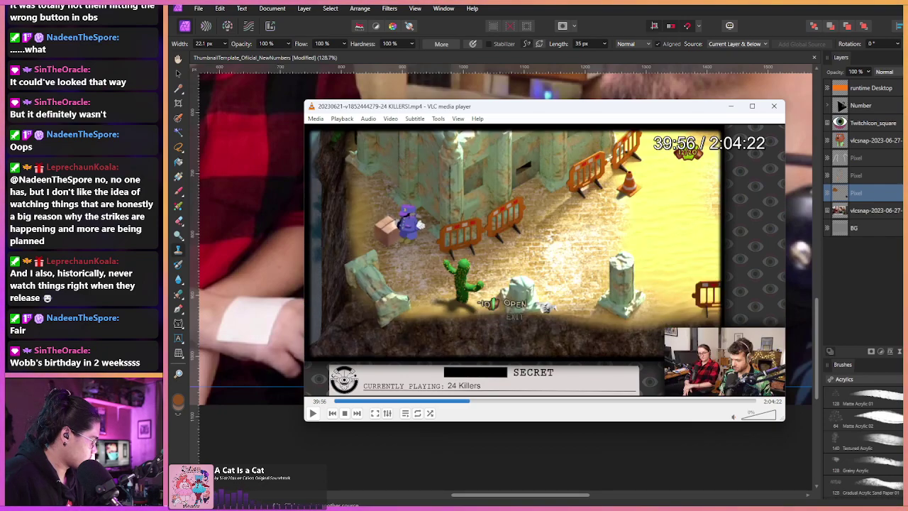
# - Skip through the gameplay from 39:56 past 44:09 in ten-second jumps, looking for another full-camera view of the hosts
pyautogui.hotkey('alt', 'Right')
pyautogui.hotkey('alt', 'Right')
pyautogui.hotkey('alt', 'Right')
pyautogui.hotkey('alt', 'Right')
pyautogui.hotkey('alt', 'Right')
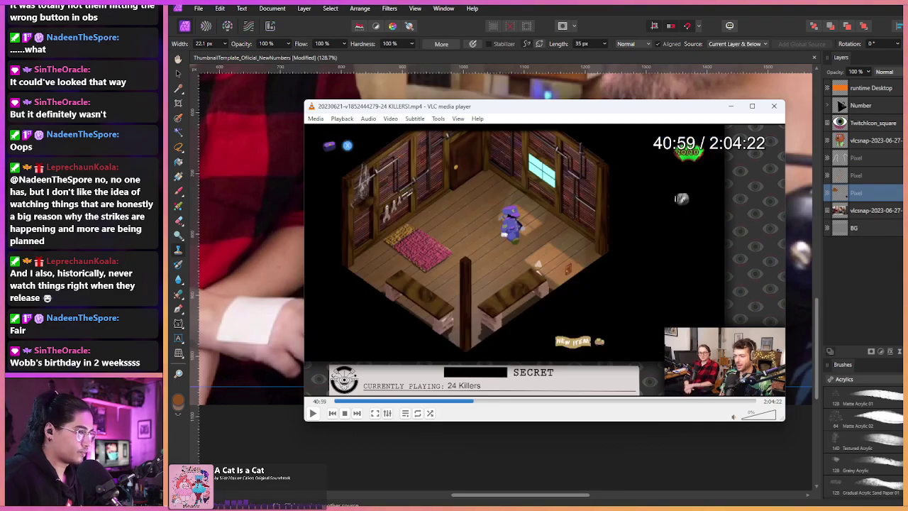
pyautogui.hotkey('alt', 'Right')
pyautogui.hotkey('alt', 'Right')
pyautogui.hotkey('alt', 'Right')
pyautogui.hotkey('alt', 'Right')
pyautogui.hotkey('alt', 'Right')
pyautogui.hotkey('alt', 'Right')
pyautogui.hotkey('alt', 'Right')
pyautogui.hotkey('alt', 'Right')
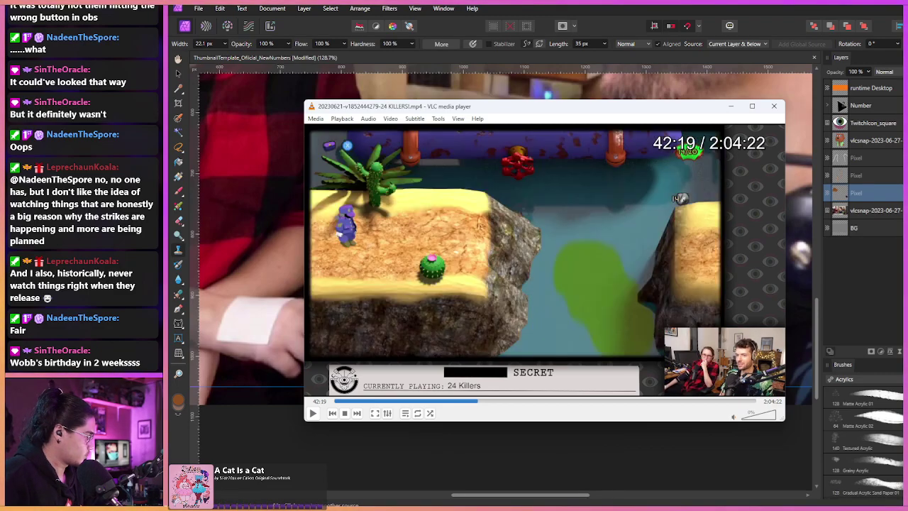
pyautogui.hotkey('alt', 'Right')
pyautogui.hotkey('alt', 'Right')
pyautogui.hotkey('alt', 'Right')
pyautogui.hotkey('alt', 'Right')
pyautogui.hotkey('alt', 'Right')
pyautogui.hotkey('alt', 'Right')
pyautogui.hotkey('alt', 'Right')
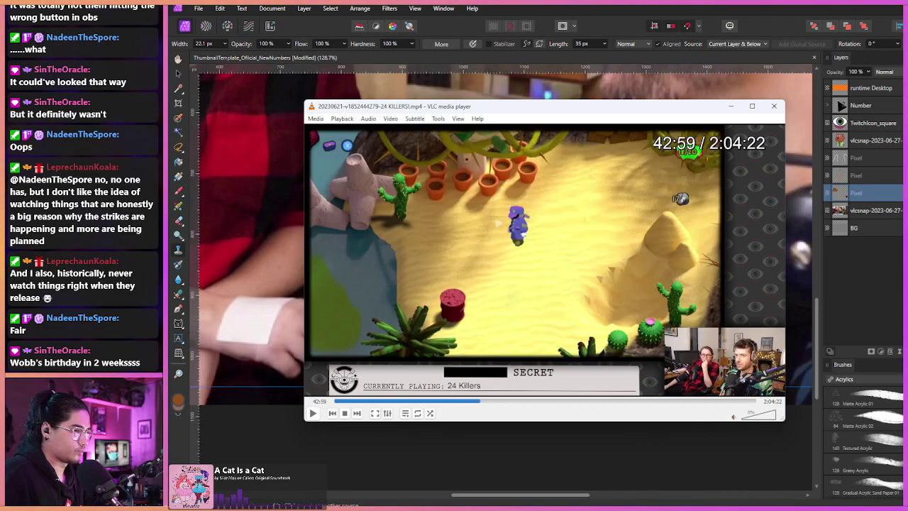
pyautogui.hotkey('alt', 'Right')
pyautogui.hotkey('alt', 'Right')
pyautogui.hotkey('alt', 'Right')
pyautogui.hotkey('alt', 'Right')
pyautogui.hotkey('alt', 'Right')
pyautogui.hotkey('alt', 'Right')
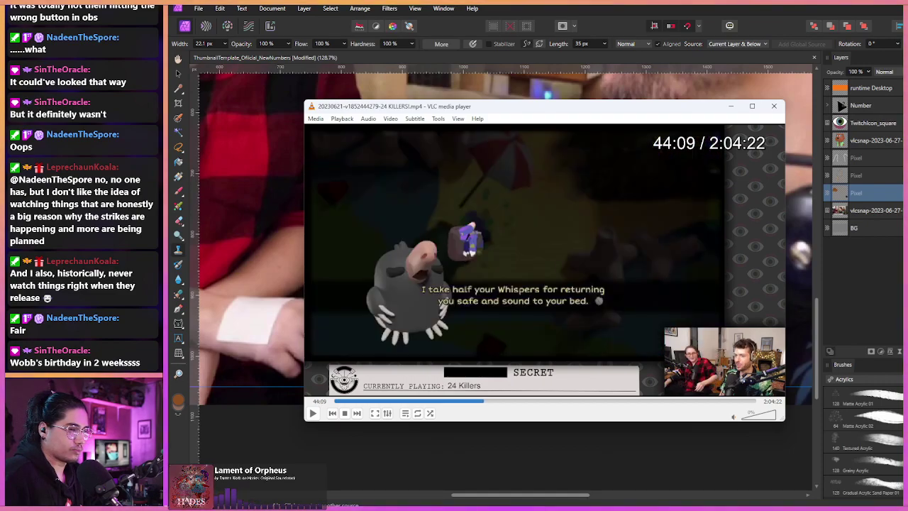
pyautogui.hotkey('alt', 'Right')
pyautogui.hotkey('alt', 'Right')
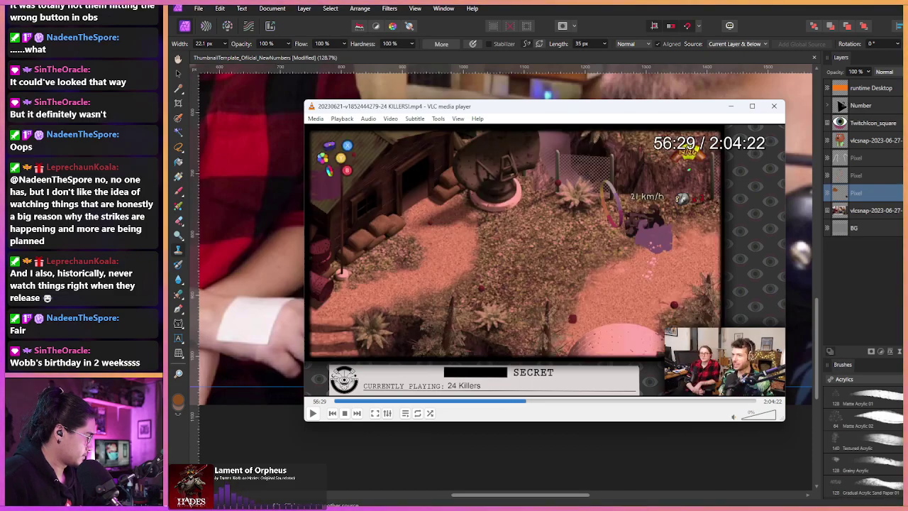
# - Search the recording in one-minute jumps from 56:29 to 1:27:29 for a full-camera view of the hosts
pyautogui.hotkey('ctrl', 'Right')
pyautogui.hotkey('ctrl', 'Right')
pyautogui.hotkey('ctrl', 'Right')
pyautogui.hotkey('ctrl', 'Right')
pyautogui.hotkey('ctrl', 'Right')
pyautogui.hotkey('ctrl', 'Right')
pyautogui.hotkey('ctrl', 'Right')
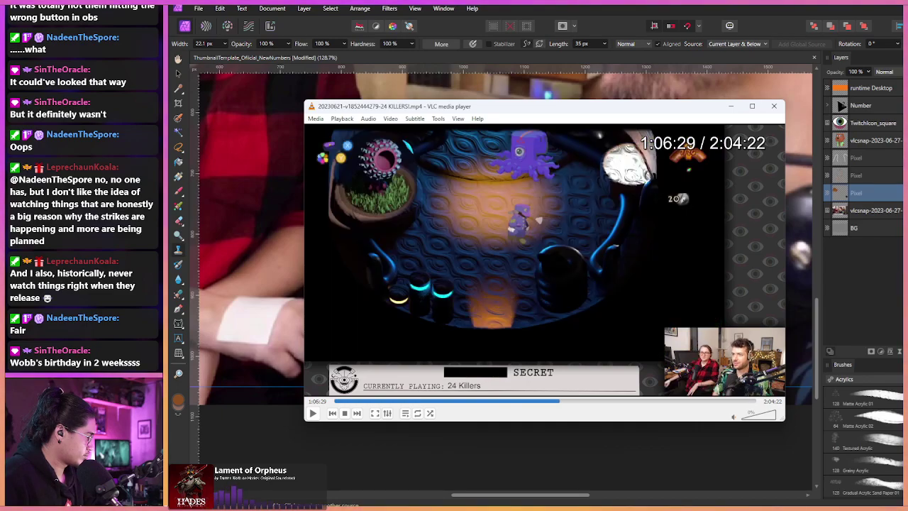
pyautogui.hotkey('ctrl', 'Right')
pyautogui.hotkey('ctrl', 'Right')
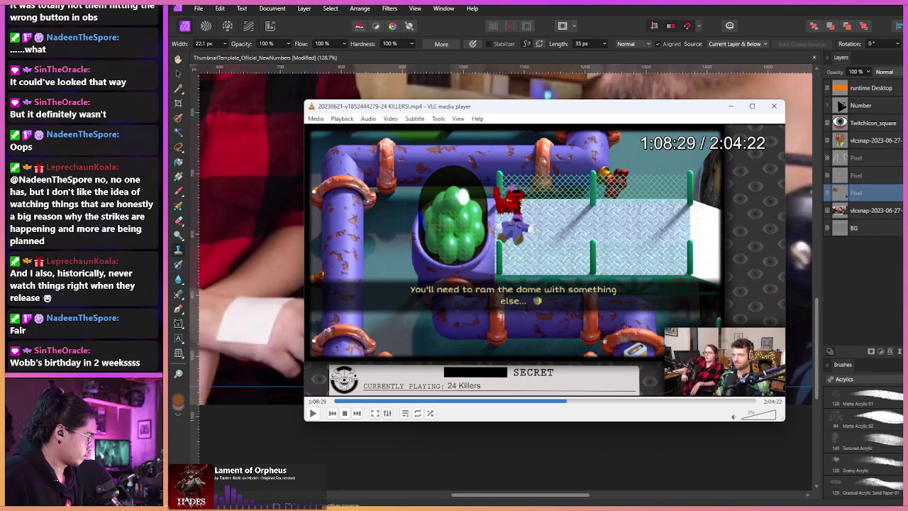
pyautogui.hotkey('ctrl', 'Right')
pyautogui.hotkey('ctrl', 'Right')
pyautogui.hotkey('ctrl', 'Right')
pyautogui.hotkey('ctrl', 'Right')
pyautogui.hotkey('ctrl', 'Right')
pyautogui.hotkey('ctrl', 'Right')
pyautogui.hotkey('ctrl', 'Right')
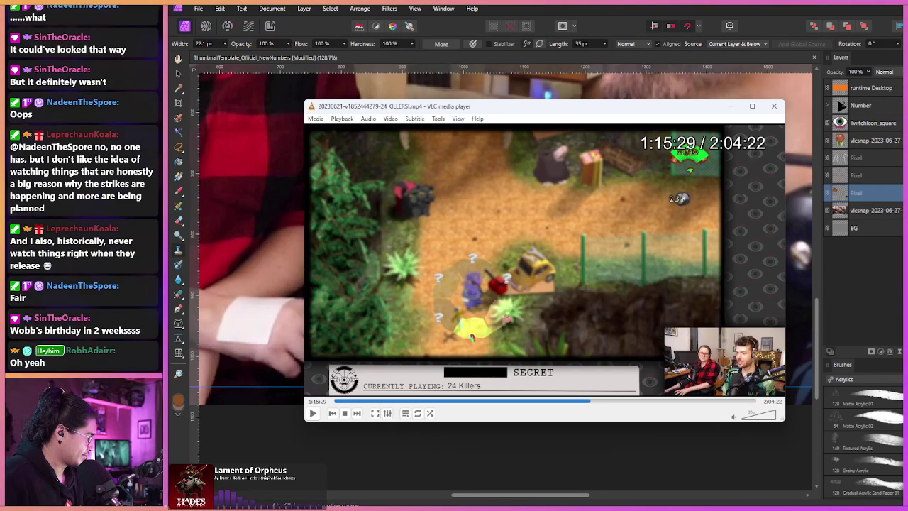
pyautogui.hotkey('ctrl', 'Right')
pyautogui.hotkey('ctrl', 'Right')
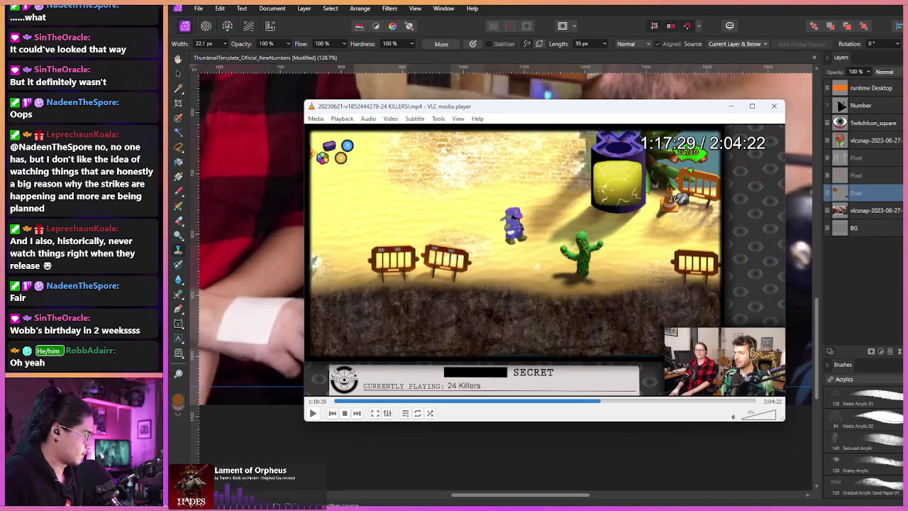
pyautogui.hotkey('ctrl', 'Right')
pyautogui.hotkey('ctrl', 'Right')
pyautogui.hotkey('ctrl', 'Right')
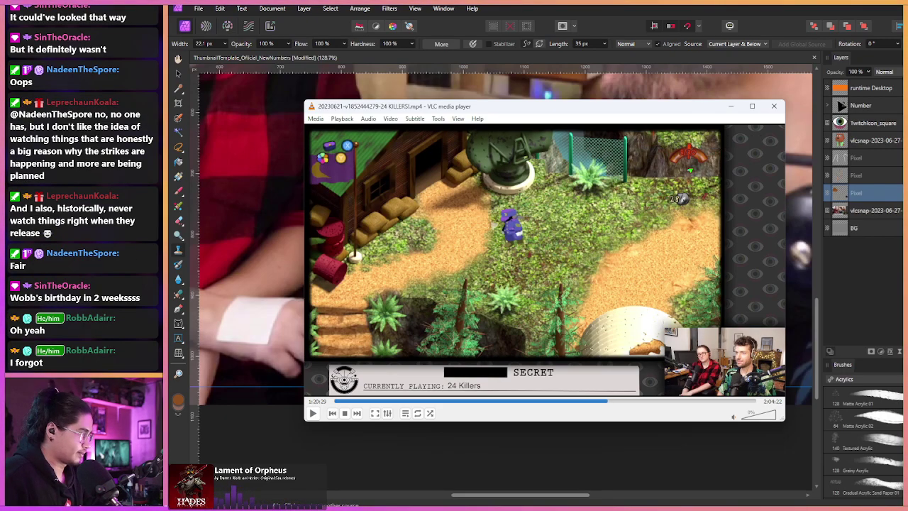
pyautogui.hotkey('ctrl', 'Right')
pyautogui.hotkey('ctrl', 'Right')
pyautogui.hotkey('ctrl', 'Right')
pyautogui.hotkey('ctrl', 'Right')
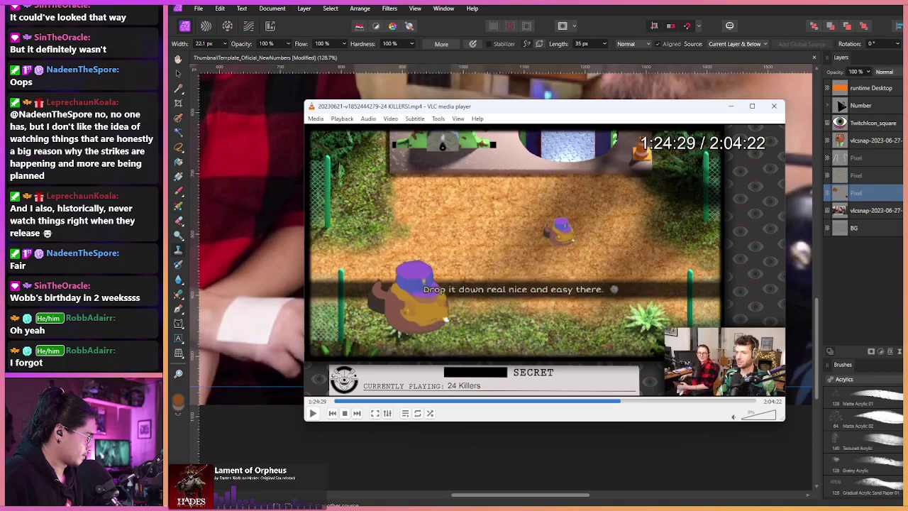
pyautogui.hotkey('ctrl', 'Right')
pyautogui.hotkey('ctrl', 'Right')
pyautogui.hotkey('ctrl', 'Right')
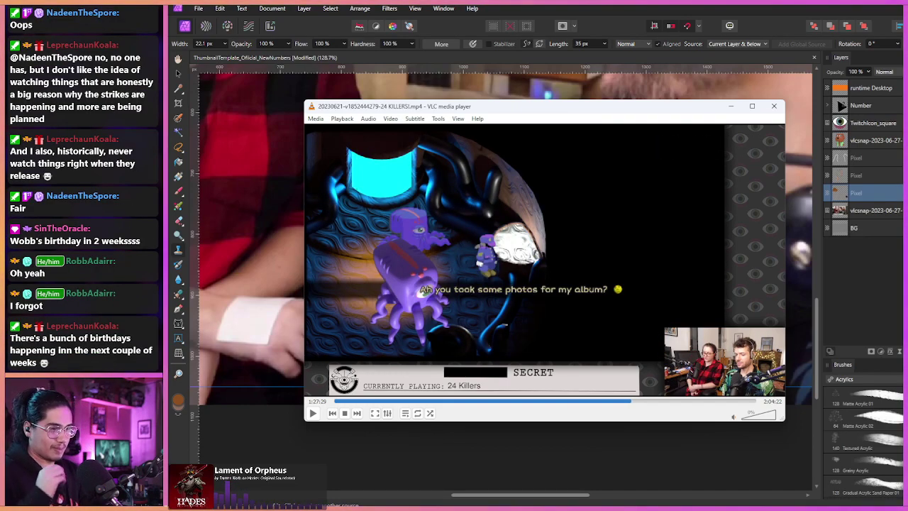
# - Search in ten-second jumps from 1:27:29 to about 1:35:49 for a full-camera view of the two hosts
pyautogui.hotkey('alt', 'Right')
pyautogui.hotkey('alt', 'Right')
pyautogui.hotkey('alt', 'Right')
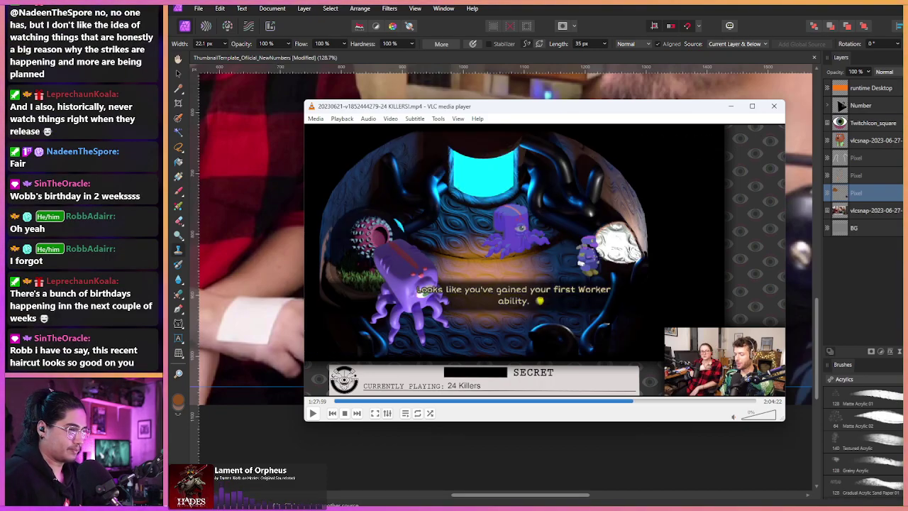
pyautogui.hotkey('alt', 'Right')
pyautogui.hotkey('alt', 'Right')
pyautogui.hotkey('alt', 'Right')
pyautogui.hotkey('alt', 'Right')
pyautogui.hotkey('alt', 'Right')
pyautogui.hotkey('alt', 'Right')
pyautogui.hotkey('alt', 'Right')
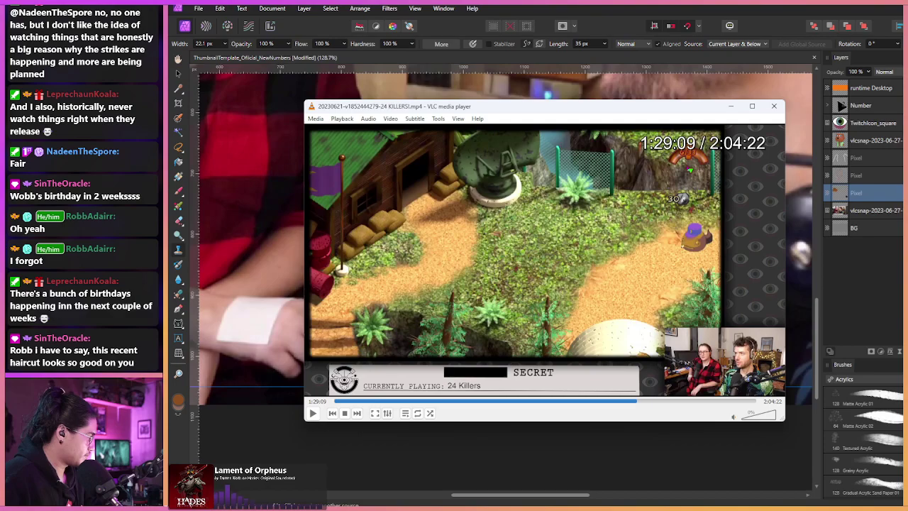
pyautogui.hotkey('alt', 'Right')
pyautogui.hotkey('alt', 'Right')
pyautogui.hotkey('alt', 'Right')
pyautogui.hotkey('alt', 'Right')
pyautogui.hotkey('alt', 'Right')
pyautogui.hotkey('alt', 'Right')
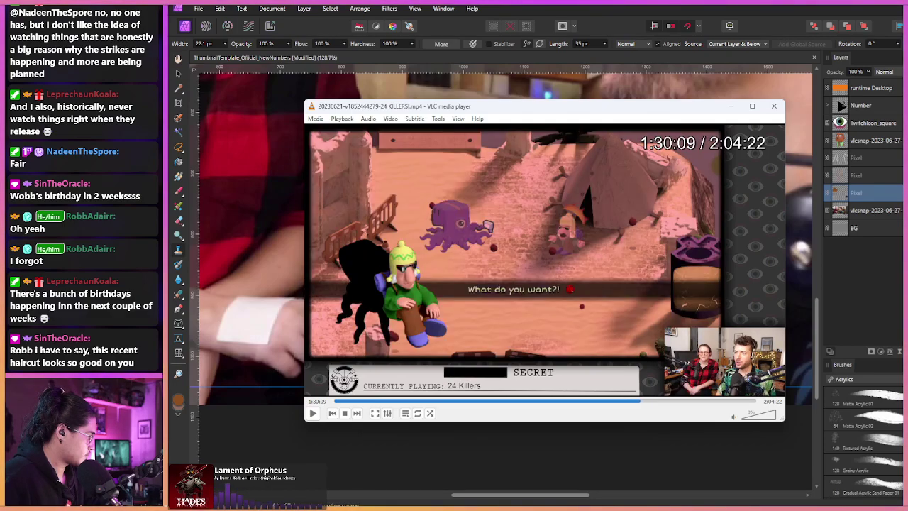
pyautogui.hotkey('alt', 'Right')
pyautogui.hotkey('alt', 'Right')
pyautogui.hotkey('alt', 'Right')
pyautogui.hotkey('alt', 'Right')
pyautogui.hotkey('alt', 'Right')
pyautogui.hotkey('alt', 'Right')
pyautogui.hotkey('alt', 'Right')
pyautogui.hotkey('alt', 'Right')
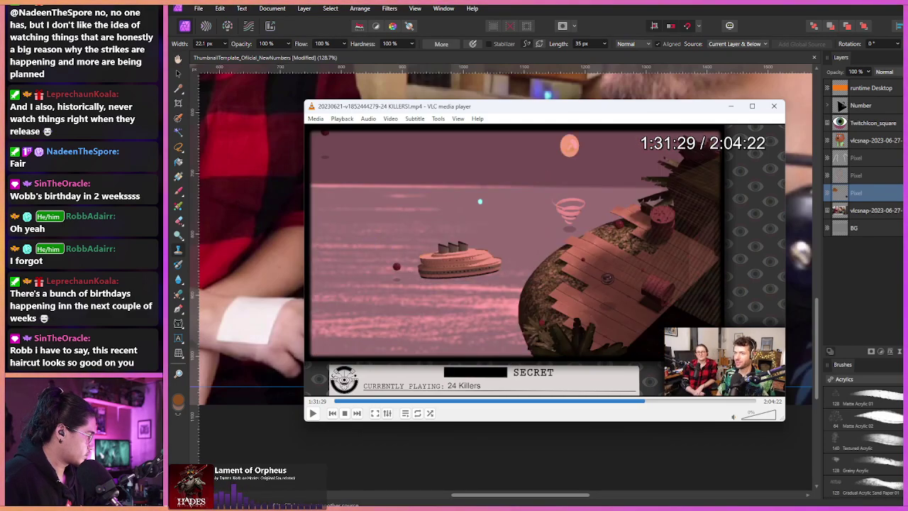
pyautogui.hotkey('alt', 'Right')
pyautogui.hotkey('alt', 'Right')
pyautogui.hotkey('alt', 'Right')
pyautogui.hotkey('alt', 'Right')
pyautogui.hotkey('alt', 'Right')
pyautogui.hotkey('alt', 'Right')
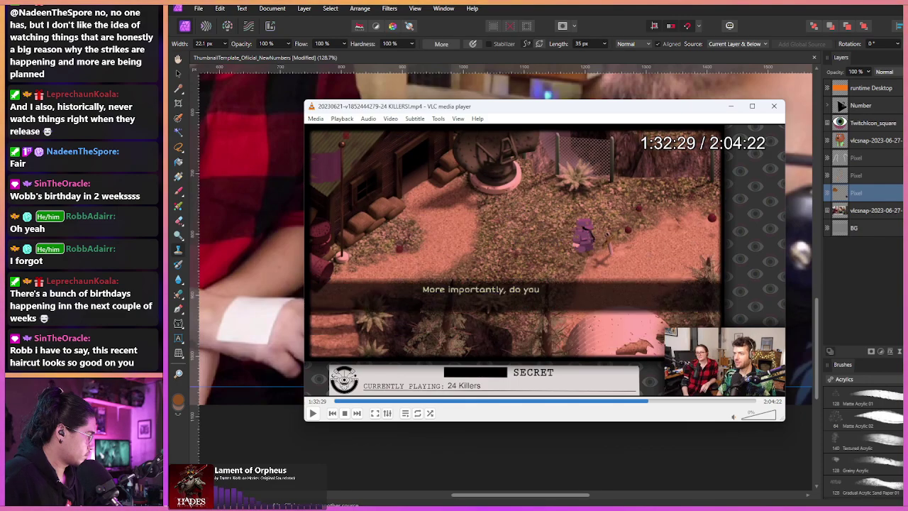
pyautogui.hotkey('alt', 'Right')
pyautogui.hotkey('alt', 'Right')
pyautogui.hotkey('alt', 'Right')
pyautogui.hotkey('alt', 'Right')
pyautogui.hotkey('alt', 'Right')
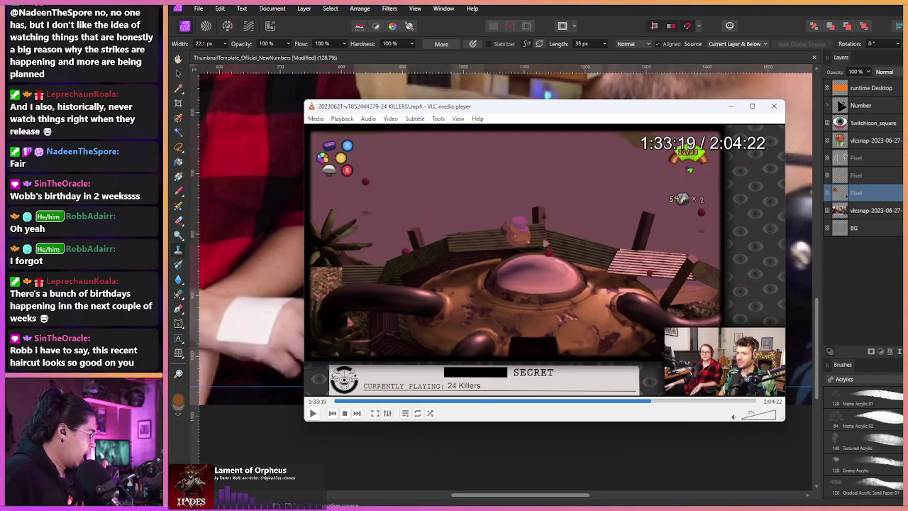
pyautogui.hotkey('alt', 'Right')
pyautogui.hotkey('alt', 'Right')
pyautogui.hotkey('alt', 'Right')
pyautogui.hotkey('alt', 'Right')
pyautogui.hotkey('alt', 'Right')
pyautogui.hotkey('alt', 'Right')
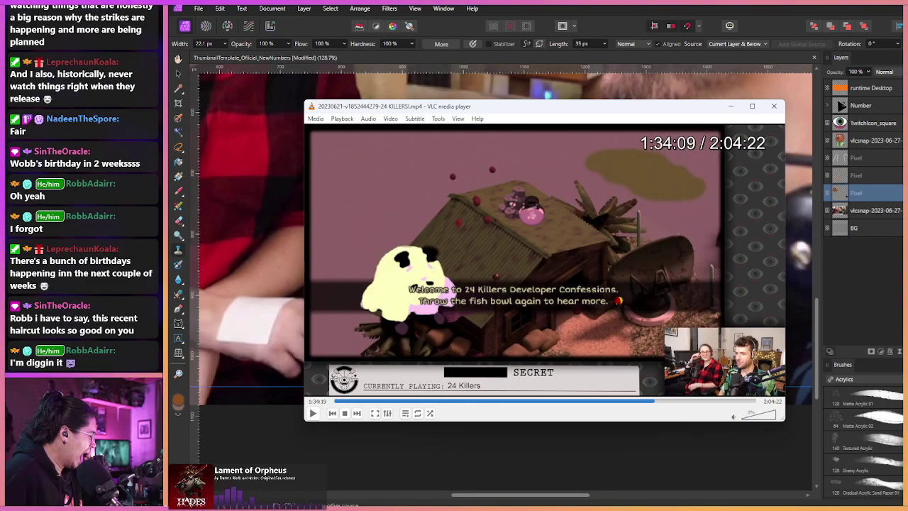
pyautogui.hotkey('alt', 'Right')
pyautogui.hotkey('alt', 'Right')
pyautogui.hotkey('alt', 'Right')
pyautogui.hotkey('alt', 'Right')
pyautogui.hotkey('alt', 'Right')
pyautogui.hotkey('alt', 'Right')
pyautogui.hotkey('alt', 'Right')
pyautogui.hotkey('alt', 'Right')
pyautogui.hotkey('alt', 'Right')
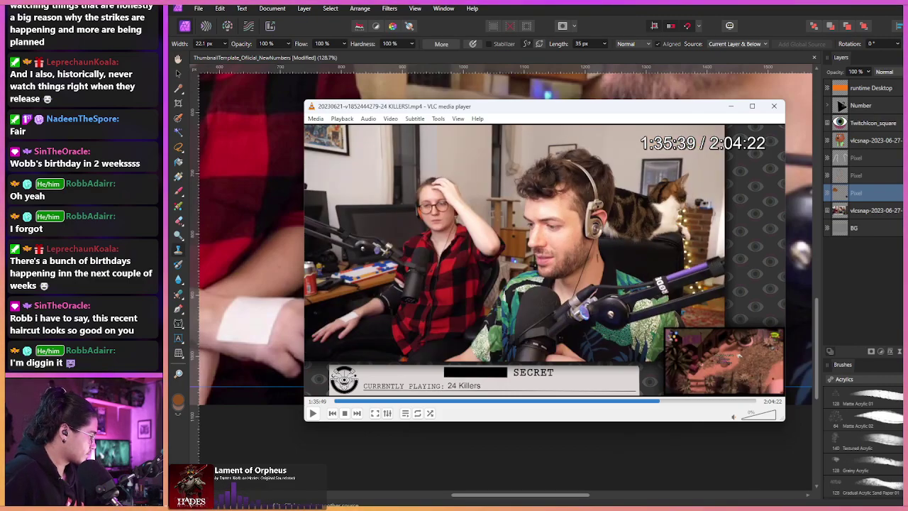
# - Scan the full-camera segment in ten-second jumps from 1:35:49 to 1:39:09, examining both hosts' poses and the bandaged wrist
pyautogui.hotkey('alt', 'Right')
pyautogui.hotkey('alt', 'Right')
pyautogui.hotkey('alt', 'Right')
pyautogui.hotkey('alt', 'Right')
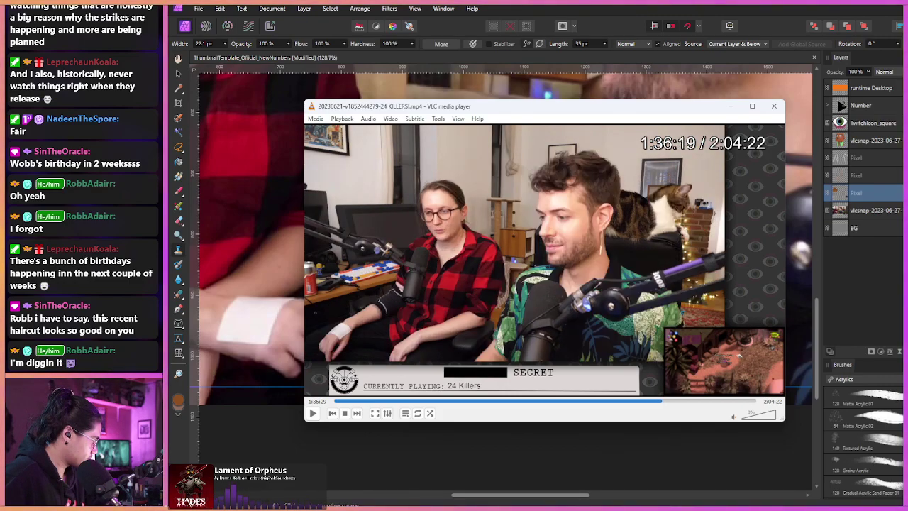
pyautogui.hotkey('alt', 'Right')
pyautogui.hotkey('alt', 'Right')
pyautogui.hotkey('alt', 'Right')
pyautogui.hotkey('alt', 'Right')
pyautogui.hotkey('alt', 'Right')
pyautogui.hotkey('alt', 'Right')
pyautogui.hotkey('alt', 'Right')
pyautogui.hotkey('alt', 'Right')
pyautogui.hotkey('alt', 'Right')
pyautogui.hotkey('alt', 'Right')
pyautogui.hotkey('alt', 'Right')
pyautogui.hotkey('alt', 'Right')
pyautogui.hotkey('alt', 'Right')
pyautogui.hotkey('alt', 'Right')
pyautogui.hotkey('alt', 'Right')
pyautogui.hotkey('alt', 'Right')
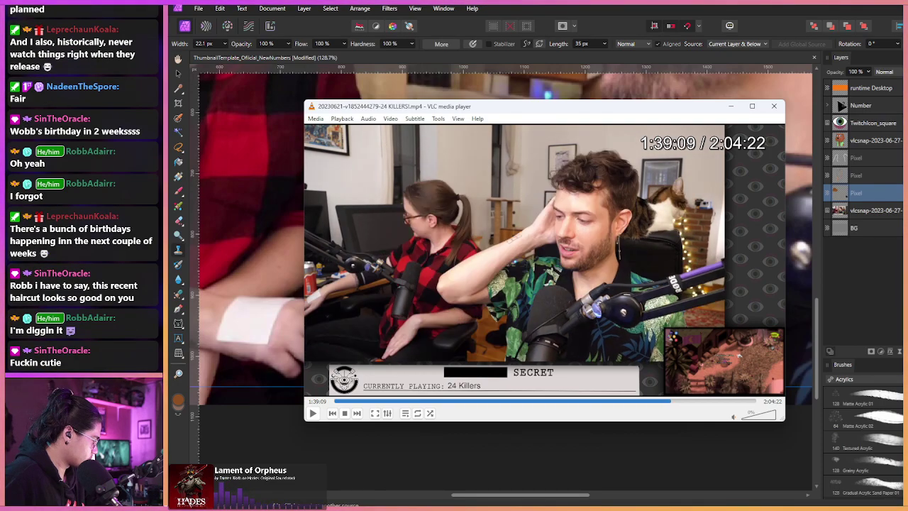
# - Compare the neighbouring full-camera frames around 1:39:09 and take a snapshot of the two hosts at about 1:39:19
pyautogui.hotkey('alt', 'Left')
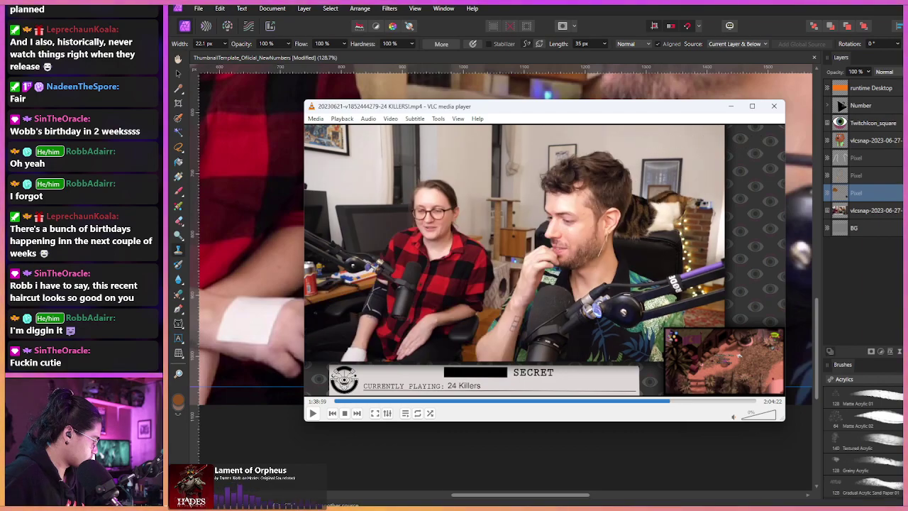
pyautogui.hotkey('alt', 'Right')
pyautogui.hotkey('alt', 'Right')
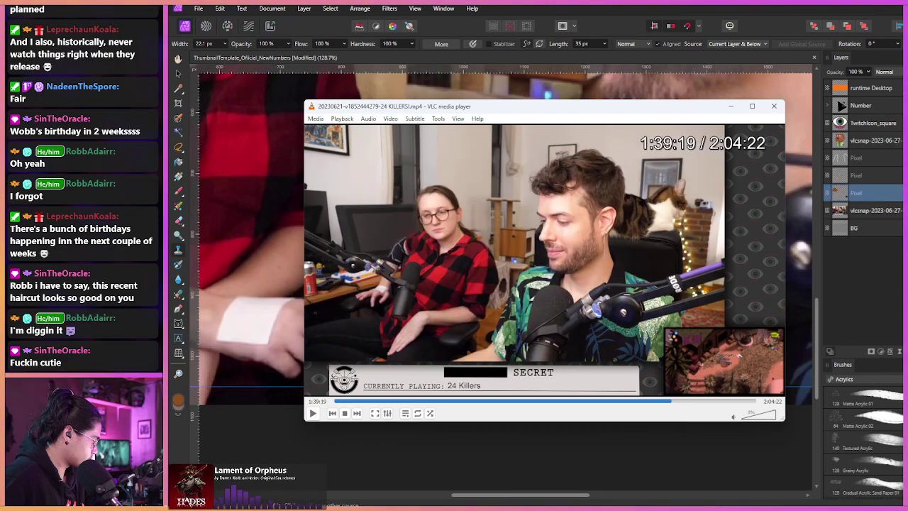
pyautogui.hotkey('alt', 'Right')
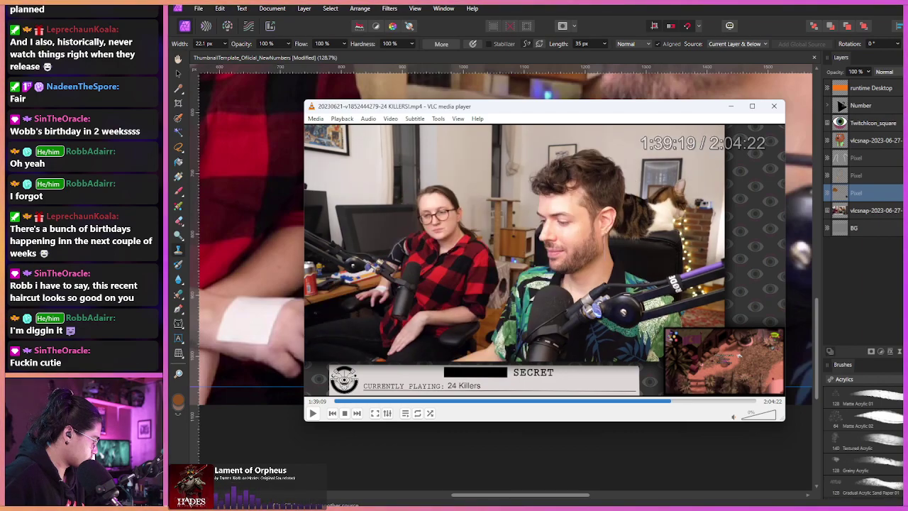
pyautogui.hotkey('alt', 'Right')
pyautogui.hotkey('alt', 'Left')
pyautogui.hotkey('alt', 'Left')
pyautogui.hotkey('alt', 'Right')
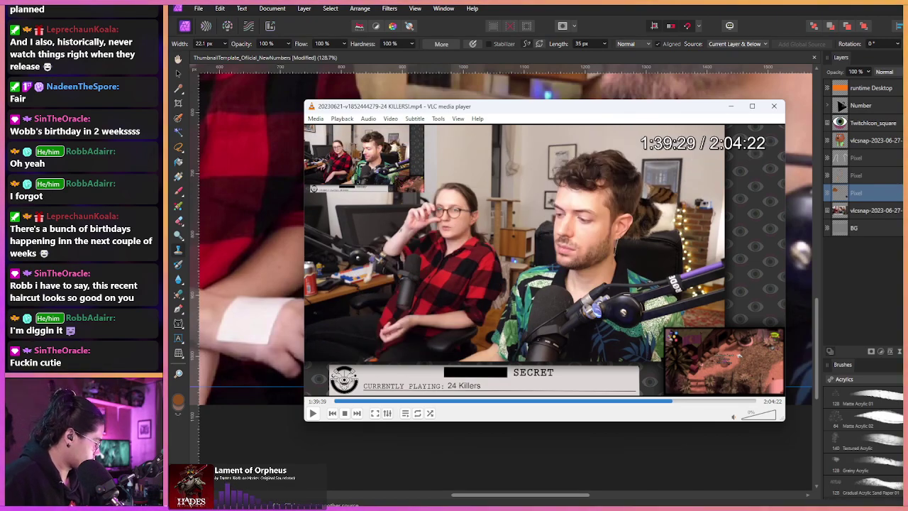
# - Check the rest of the full-camera segment in ten-second jumps up to 1:40:39, where the gameplay layout returns
pyautogui.hotkey('alt', 'Right')
pyautogui.hotkey('alt', 'Right')
pyautogui.hotkey('alt', 'Right')
pyautogui.hotkey('alt', 'Right')
pyautogui.hotkey('alt', 'Right')
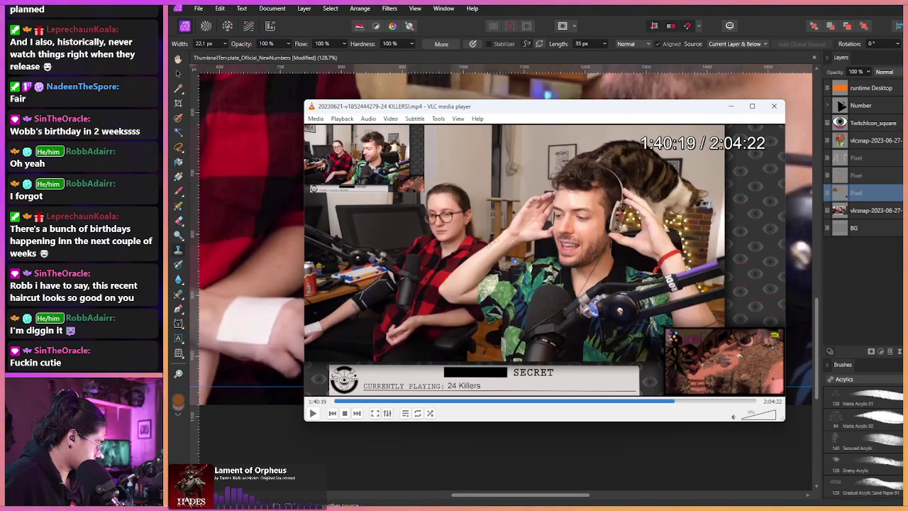
pyautogui.hotkey('alt', 'Right')
pyautogui.hotkey('alt', 'Right')
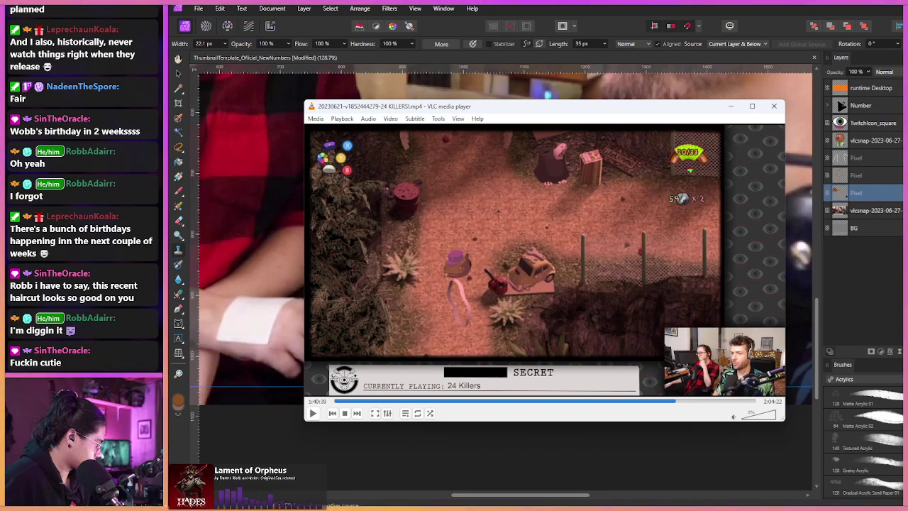
# - Search in one-minute jumps from 1:40:39 to 2:01:39 for another full-camera view of the two hosts
pyautogui.hotkey('ctrl', 'Right')
pyautogui.hotkey('ctrl', 'Right')
pyautogui.hotkey('ctrl', 'Right')
pyautogui.hotkey('ctrl', 'Right')
pyautogui.hotkey('ctrl', 'Right')
pyautogui.hotkey('ctrl', 'Right')
pyautogui.hotkey('ctrl', 'Right')
pyautogui.hotkey('ctrl', 'Right')
pyautogui.hotkey('ctrl', 'Right')
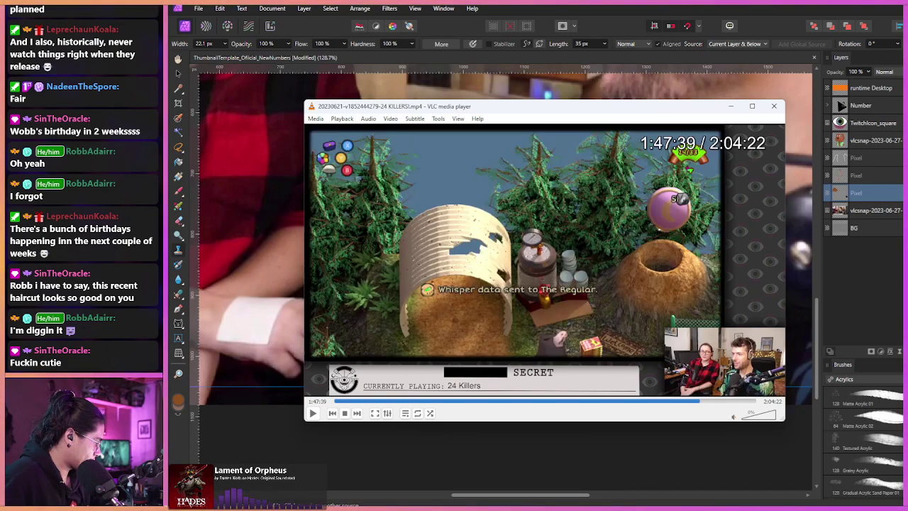
pyautogui.hotkey('ctrl', 'Right')
pyautogui.hotkey('ctrl', 'Right')
pyautogui.hotkey('ctrl', 'Right')
pyautogui.hotkey('ctrl', 'Right')
pyautogui.hotkey('ctrl', 'Right')
pyautogui.hotkey('ctrl', 'Right')
pyautogui.hotkey('ctrl', 'Right')
pyautogui.hotkey('ctrl', 'Right')
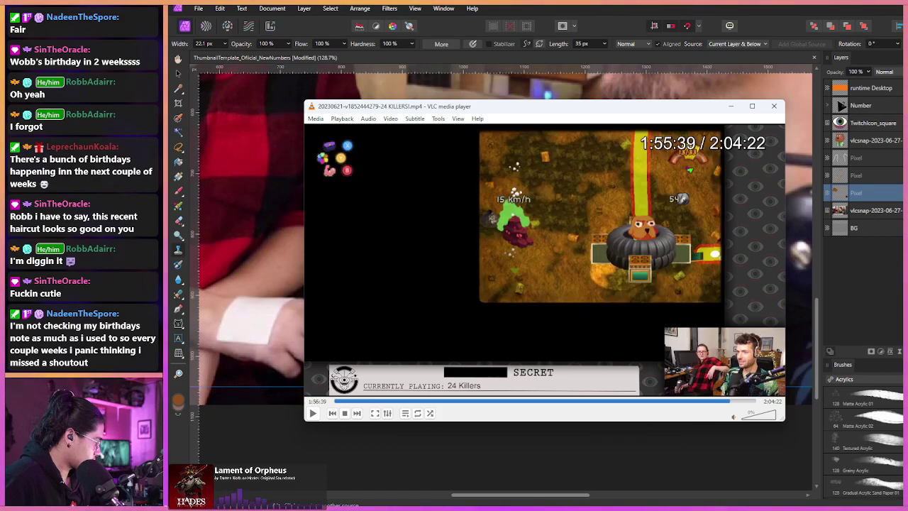
pyautogui.hotkey('ctrl', 'Right')
pyautogui.hotkey('ctrl', 'Right')
pyautogui.hotkey('ctrl', 'Right')
pyautogui.hotkey('ctrl', 'Right')
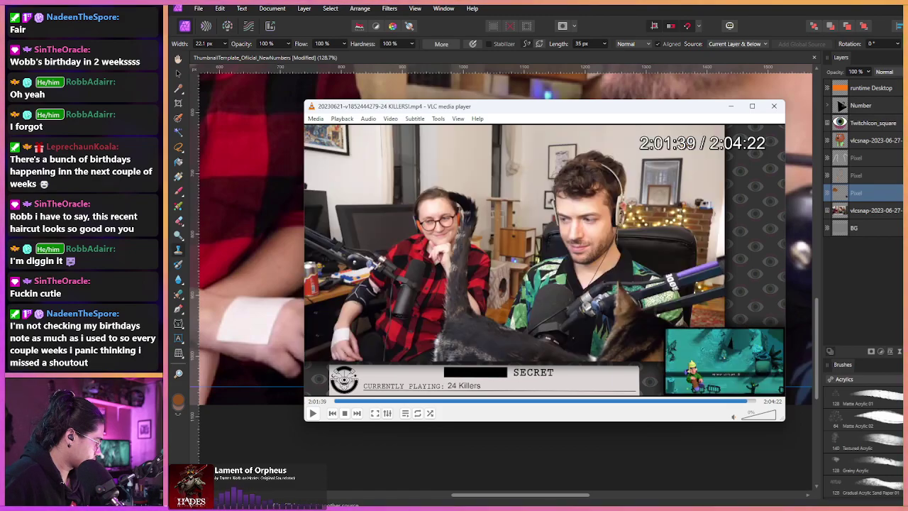
# - Compare the full-camera frames between about 2:01:36 and 2:01:42, checking the hosts' poses and the cat in front of them
pyautogui.hotkey('shift', 'Left')
pyautogui.hotkey('shift', 'Left')
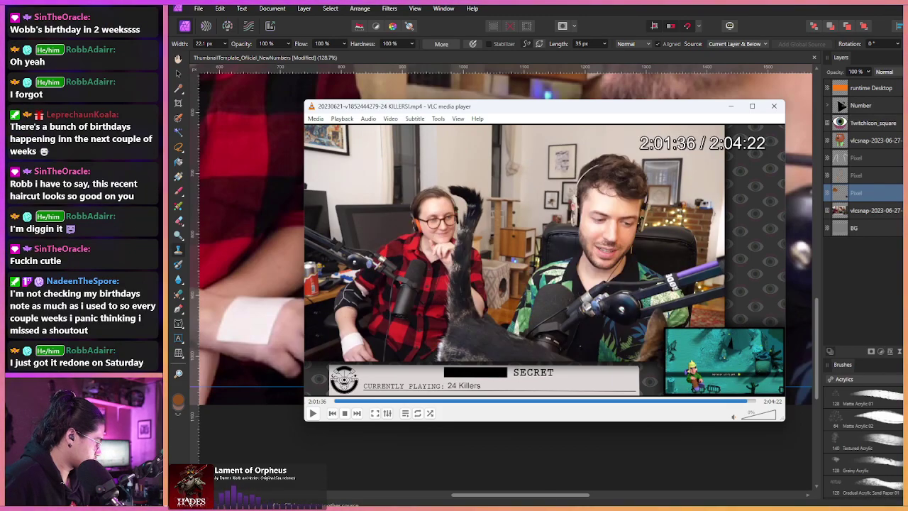
pyautogui.hotkey('shift', 'Left')
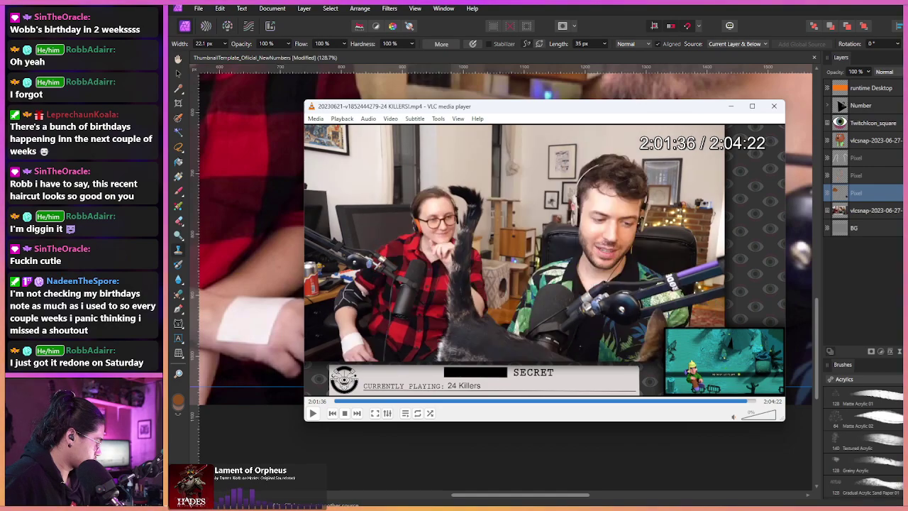
pyautogui.press('Right')
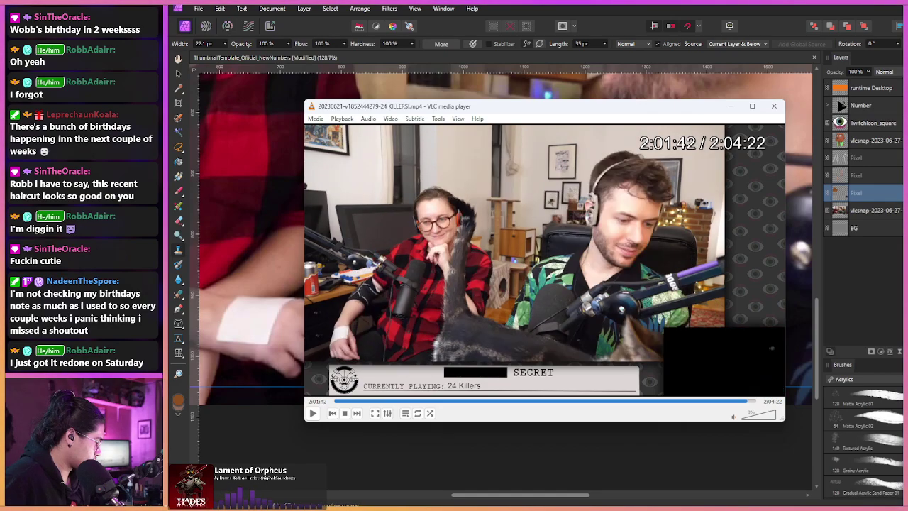
pyautogui.press('Right')
pyautogui.hotkey('ctrl', 'Left')
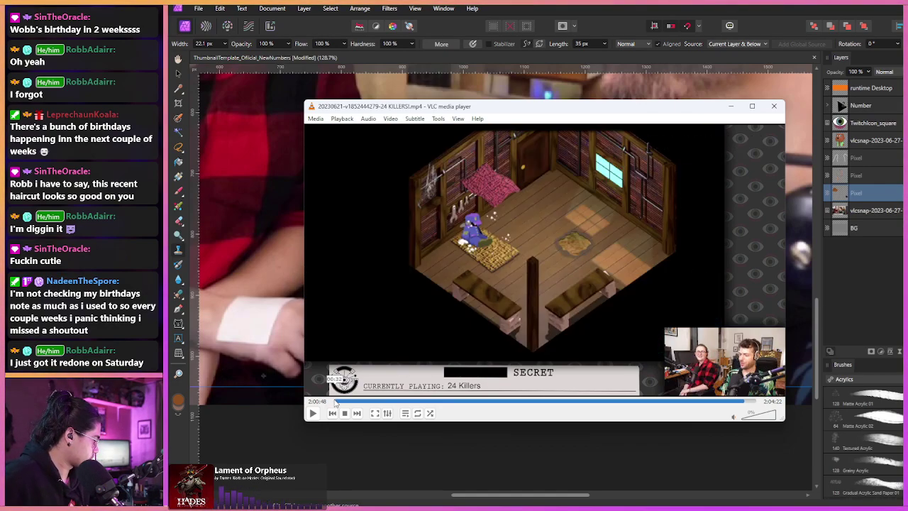
# - Return to about 02:45 near the recording's start and search forward to 04:23 for a full-camera view of the hosts
pyautogui.click(342, 401)
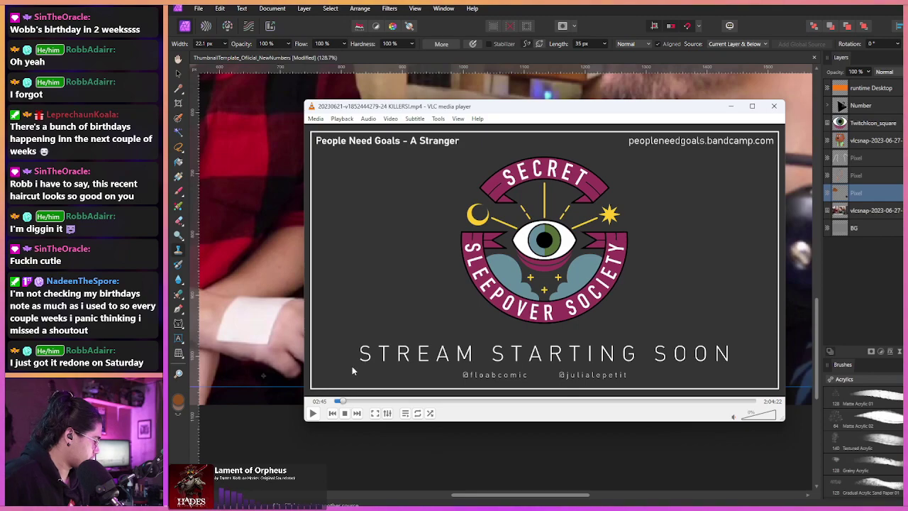
pyautogui.press('Right')
pyautogui.press('Right')
pyautogui.press('Right')
pyautogui.press('Right')
pyautogui.hotkey('shift', 'Right')
pyautogui.hotkey('shift', 'Right')
pyautogui.hotkey('shift', 'Right')
pyautogui.hotkey('shift', 'Right')
pyautogui.hotkey('shift', 'Right')
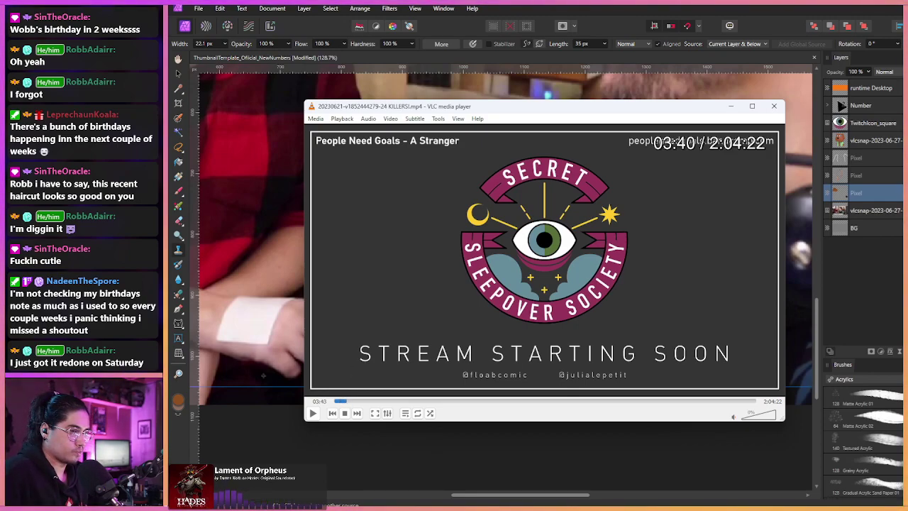
pyautogui.press('Right')
pyautogui.press('Right')
pyautogui.press('Right')
pyautogui.press('Right')
pyautogui.press('Right')
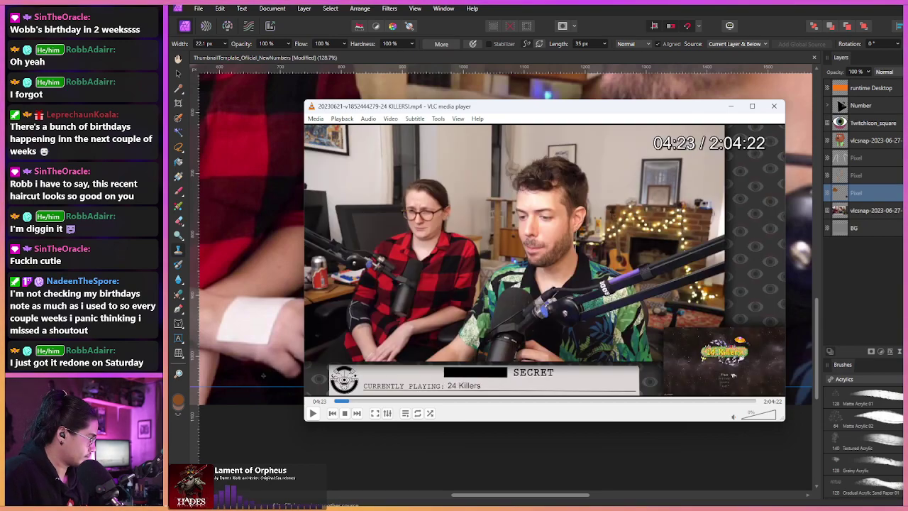
# - Scan the opening full-camera segment in short jumps from 04:23 to 05:21, examining both hosts' poses
pyautogui.hotkey('shift', 'Right')
pyautogui.hotkey('shift', 'Right')
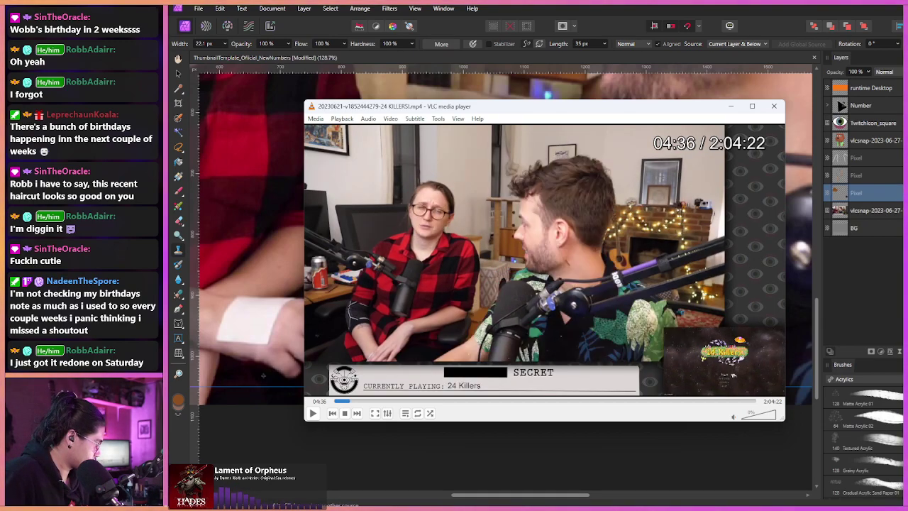
pyautogui.press('Right')
pyautogui.press('Right')
pyautogui.press('Right')
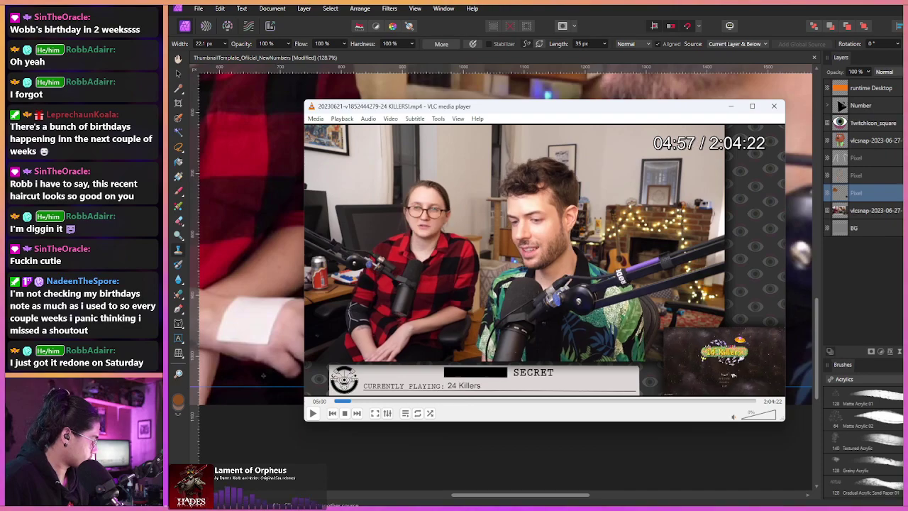
pyautogui.hotkey('shift', 'Right')
pyautogui.hotkey('shift', 'Right')
pyautogui.hotkey('shift', 'Right')
pyautogui.hotkey('shift', 'Right')
pyautogui.hotkey('shift', 'Right')
pyautogui.hotkey('shift', 'Right')
pyautogui.hotkey('shift', 'Right')
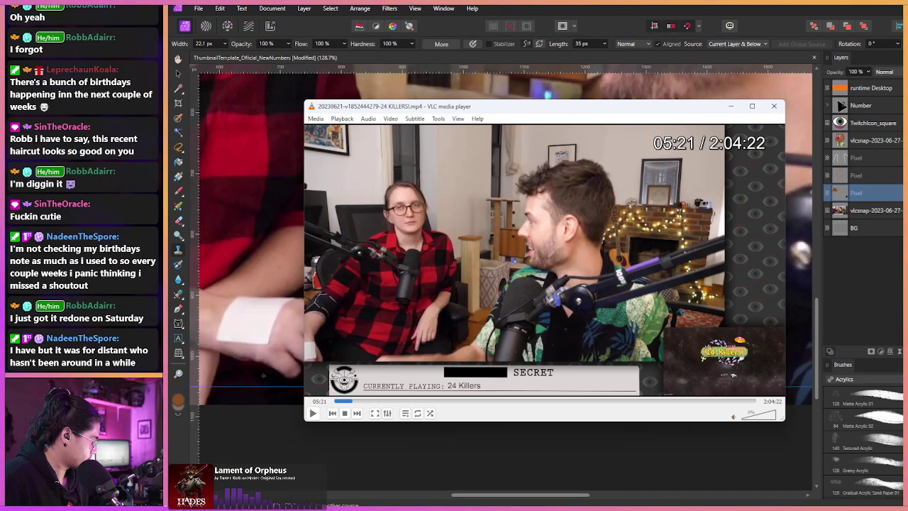
# - Examine the hosts' poses and arm positions in three-second jumps from 05:21 to about 06:06
pyautogui.hotkey('shift', 'Right')
pyautogui.hotkey('shift', 'Right')
pyautogui.hotkey('shift', 'Right')
pyautogui.hotkey('shift', 'Right')
pyautogui.hotkey('shift', 'Right')
pyautogui.hotkey('shift', 'Right')
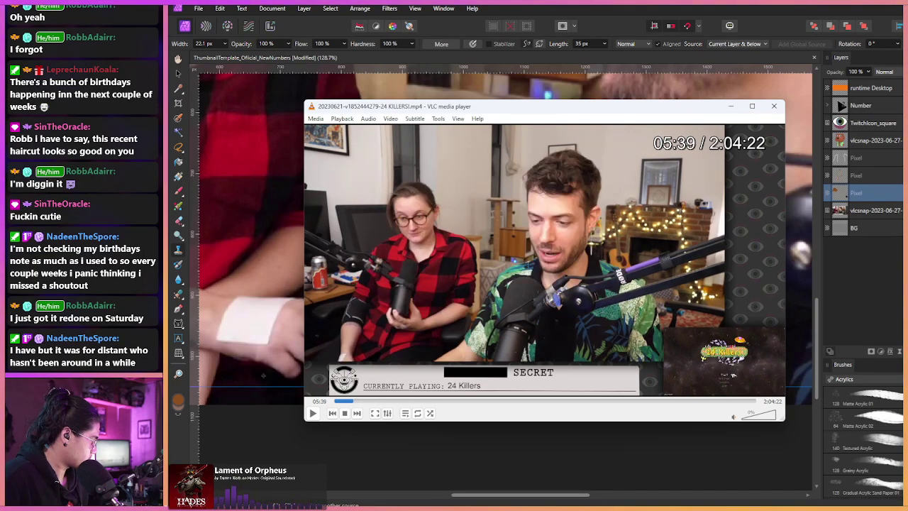
pyautogui.hotkey('shift', 'Right')
pyautogui.hotkey('shift', 'Right')
pyautogui.hotkey('shift', 'Right')
pyautogui.hotkey('shift', 'Right')
pyautogui.hotkey('shift', 'Right')
pyautogui.hotkey('shift', 'Right')
pyautogui.hotkey('shift', 'Right')
pyautogui.hotkey('shift', 'Right')
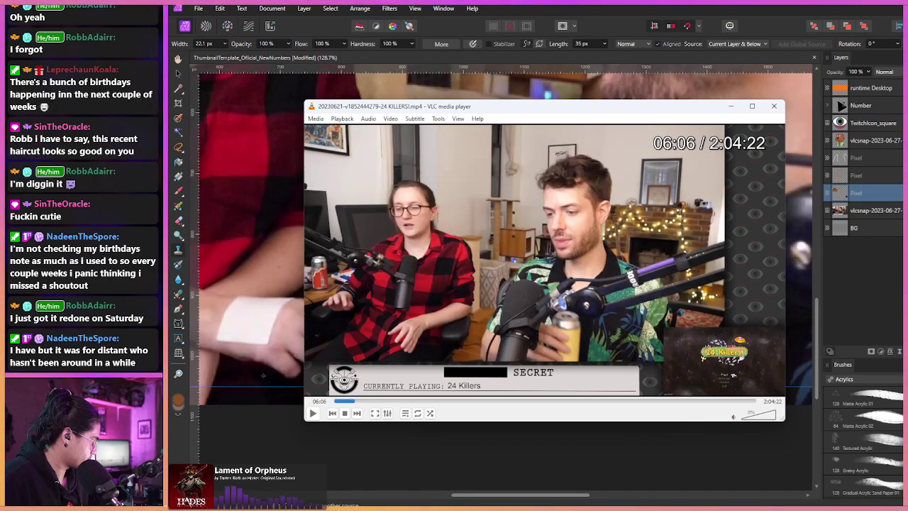
# - Check the frames from about 06:06 to 06:42 in three-second jumps for a clear view of the bandaged wrist
pyautogui.hotkey('shift', 'Left')
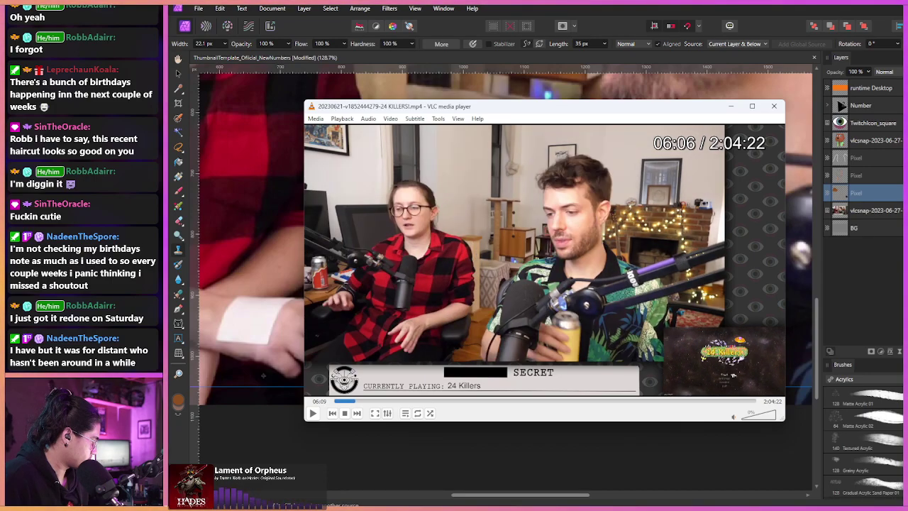
pyautogui.hotkey('shift', 'Right')
pyautogui.hotkey('shift', 'Right')
pyautogui.hotkey('shift', 'Right')
pyautogui.hotkey('shift', 'Right')
pyautogui.hotkey('shift', 'Right')
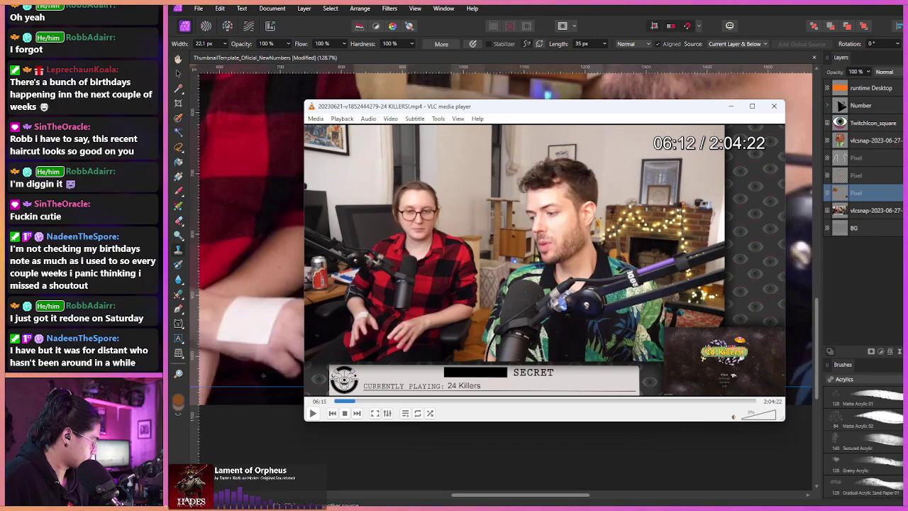
pyautogui.hotkey('shift', 'Right')
pyautogui.hotkey('shift', 'Right')
pyautogui.hotkey('shift', 'Right')
pyautogui.hotkey('shift', 'Right')
pyautogui.hotkey('shift', 'Right')
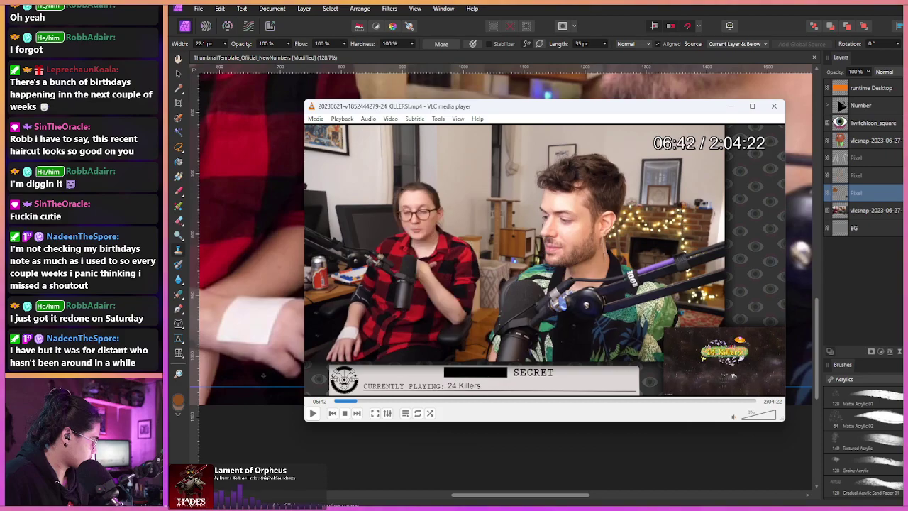
# - Scan the full-camera segment in three-second jumps from 06:42 to 07:54, comparing the hosts' expressions and the bandaged wrist
pyautogui.hotkey('shift', 'Right')
pyautogui.hotkey('shift', 'Right')
pyautogui.hotkey('shift', 'Right')
pyautogui.hotkey('shift', 'Right')
pyautogui.hotkey('shift', 'Right')
pyautogui.hotkey('shift', 'Right')
pyautogui.hotkey('shift', 'Right')
pyautogui.hotkey('shift', 'Right')
pyautogui.hotkey('shift', 'Right')
pyautogui.hotkey('shift', 'Right')
pyautogui.hotkey('shift', 'Right')
pyautogui.hotkey('shift', 'Right')
pyautogui.hotkey('shift', 'Right')
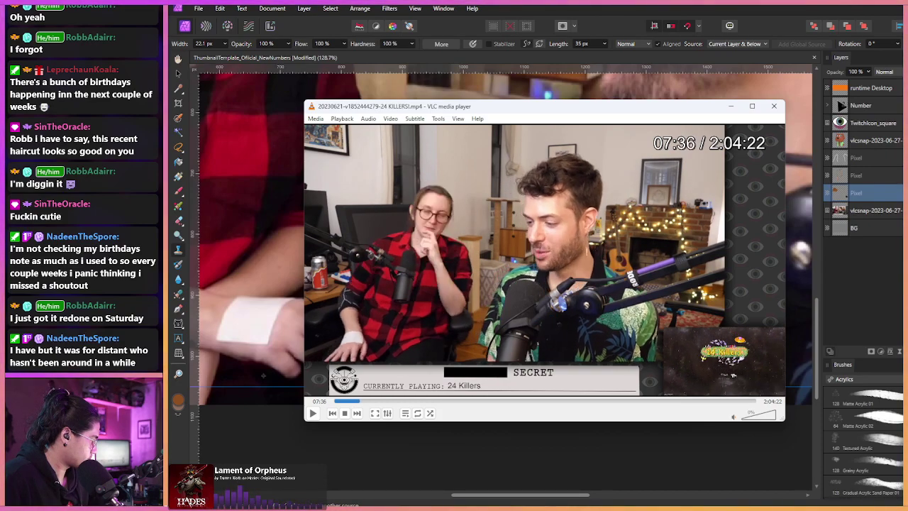
pyautogui.hotkey('shift', 'Right')
pyautogui.hotkey('shift', 'Right')
pyautogui.hotkey('shift', 'Right')
pyautogui.hotkey('shift', 'Right')
pyautogui.hotkey('shift', 'Right')
pyautogui.hotkey('shift', 'Right')
pyautogui.hotkey('shift', 'Right')
pyautogui.hotkey('shift', 'Right')
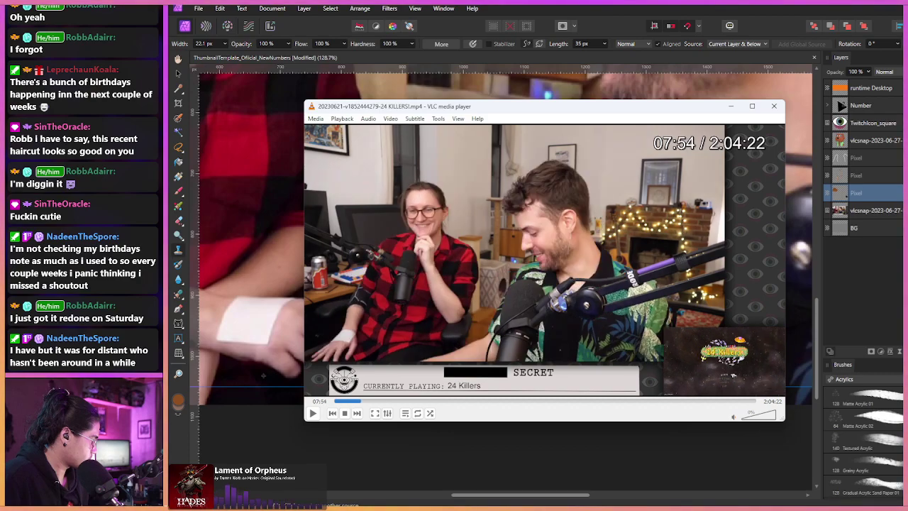
# - Examine the hosts' gestures and hand positions in three-second jumps from 07:54 to about 08:39
pyautogui.hotkey('shift', 'Right')
pyautogui.hotkey('shift', 'Right')
pyautogui.hotkey('shift', 'Right')
pyautogui.hotkey('shift', 'Right')
pyautogui.hotkey('shift', 'Right')
pyautogui.hotkey('shift', 'Right')
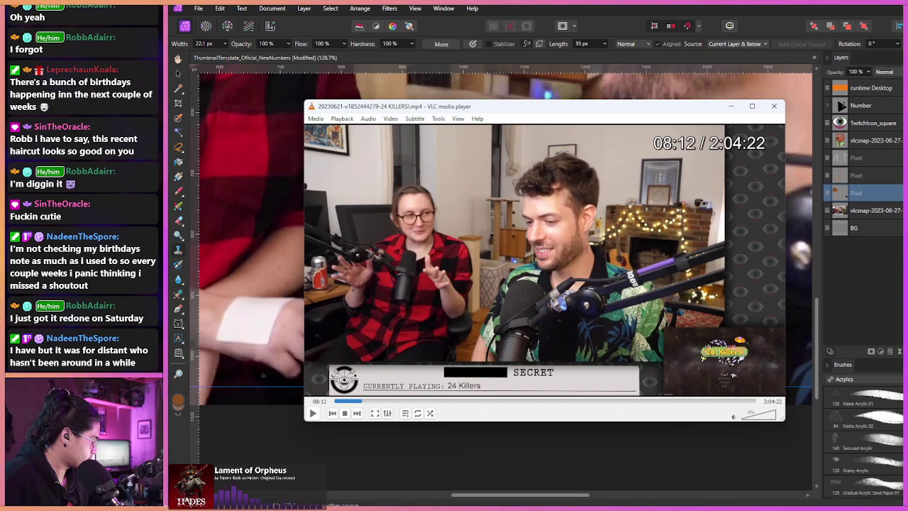
pyautogui.hotkey('shift', 'Right')
pyautogui.hotkey('shift', 'Right')
pyautogui.hotkey('shift', 'Right')
pyautogui.hotkey('shift', 'Right')
pyautogui.hotkey('shift', 'Right')
pyautogui.hotkey('shift', 'Right')
pyautogui.hotkey('shift', 'Right')
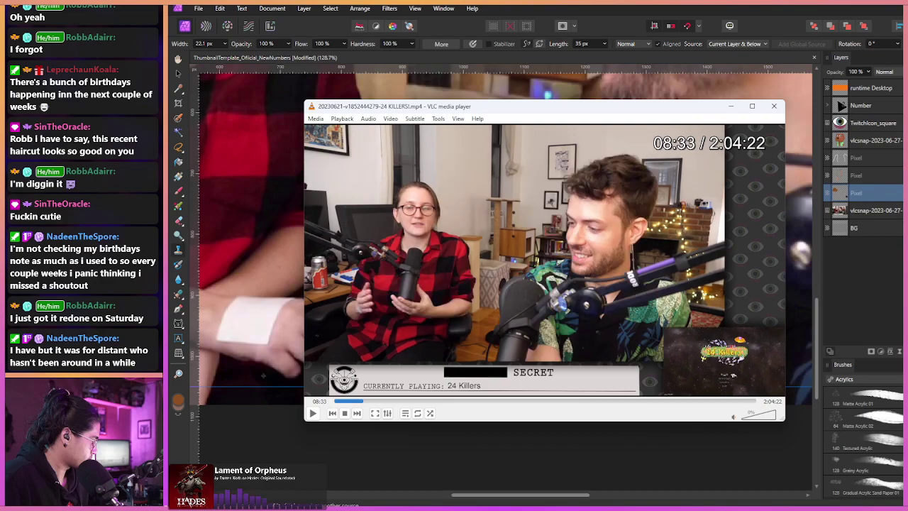
pyautogui.hotkey('shift', 'Right')
pyautogui.hotkey('shift', 'Left')
pyautogui.hotkey('shift', 'Left')
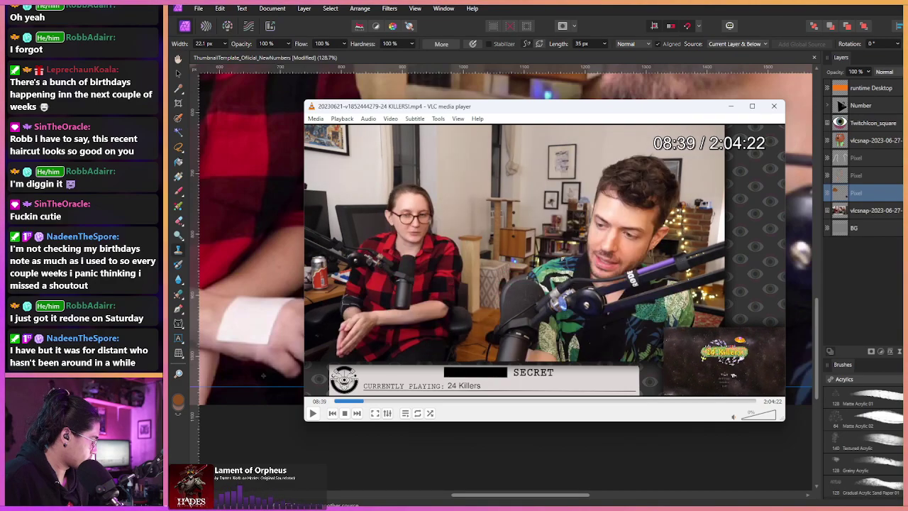
# - Look through the full-camera frames from 08:39 to 09:36 for a pose showing both hosts and the bandaged wrist
pyautogui.hotkey('shift', 'Right')
pyautogui.hotkey('shift', 'Right')
pyautogui.hotkey('shift', 'Right')
pyautogui.hotkey('shift', 'Right')
pyautogui.hotkey('shift', 'Right')
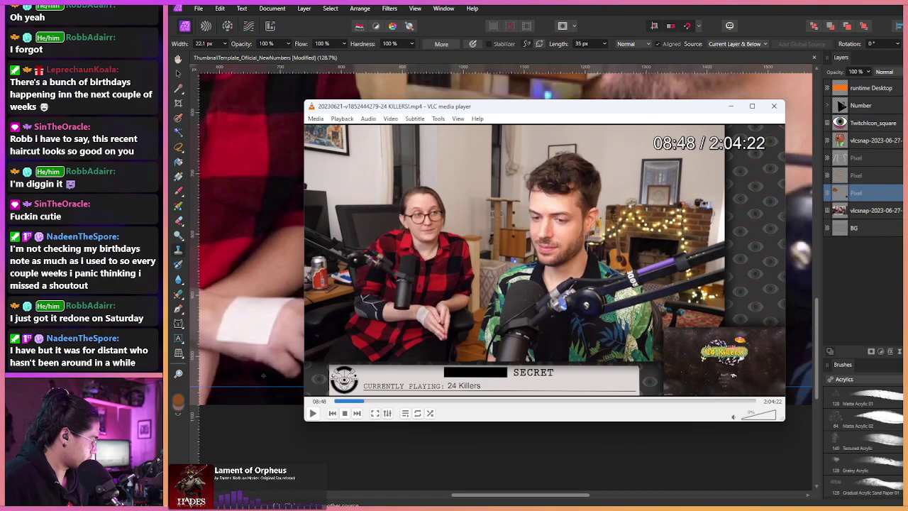
pyautogui.hotkey('shift', 'Right')
pyautogui.hotkey('shift', 'Right')
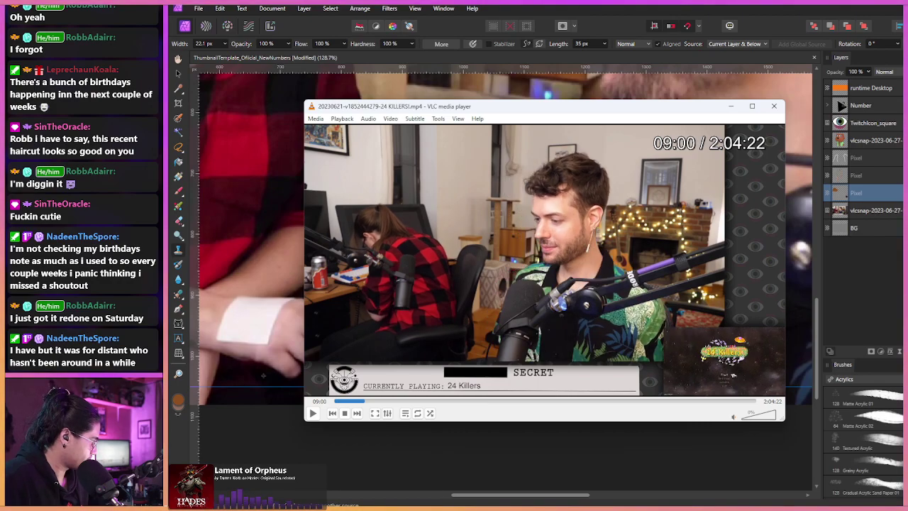
pyautogui.hotkey('shift', 'Right')
pyautogui.hotkey('shift', 'Right')
pyautogui.hotkey('shift', 'Right')
pyautogui.hotkey('shift', 'Right')
pyautogui.hotkey('shift', 'Right')
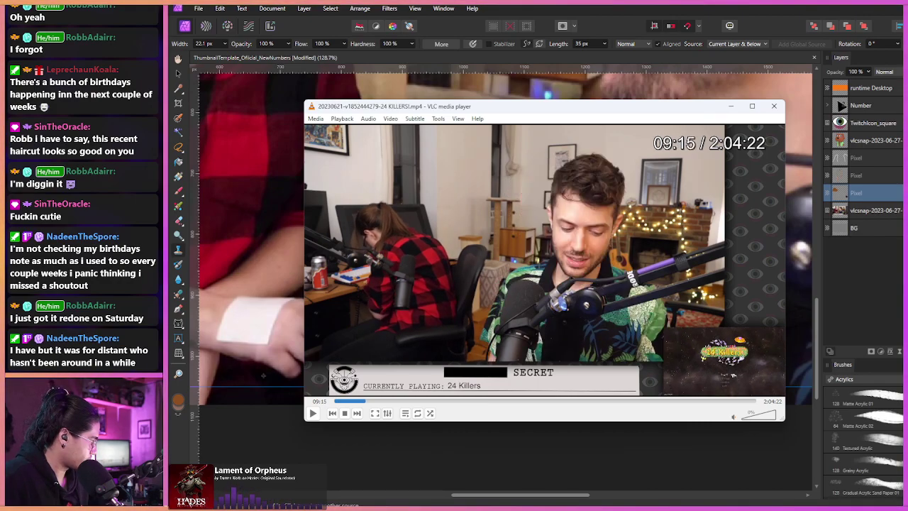
pyautogui.hotkey('shift', 'Right')
pyautogui.hotkey('shift', 'Right')
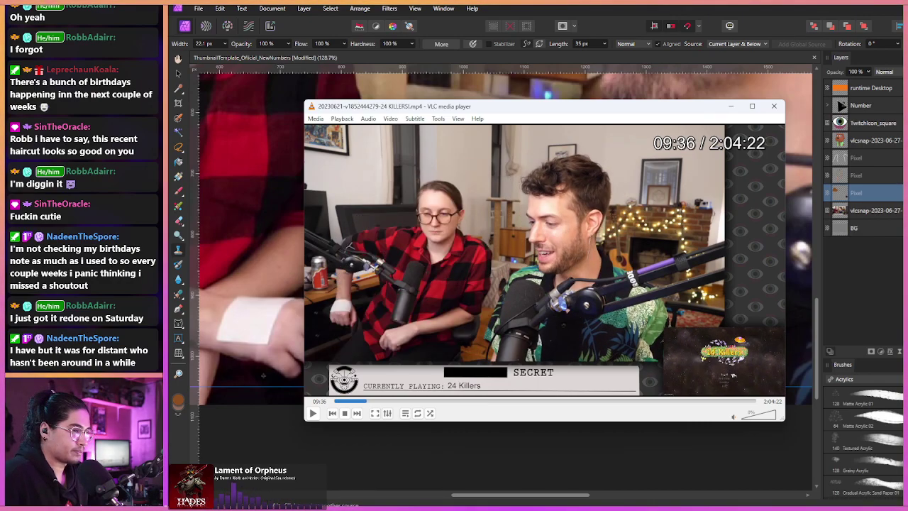
# - Check the rest of the opening full-camera segment in three-second jumps from 09:36, continuing to about 11:15
pyautogui.hotkey('shift', 'Right')
pyautogui.hotkey('shift', 'Right')
pyautogui.hotkey('shift', 'Right')
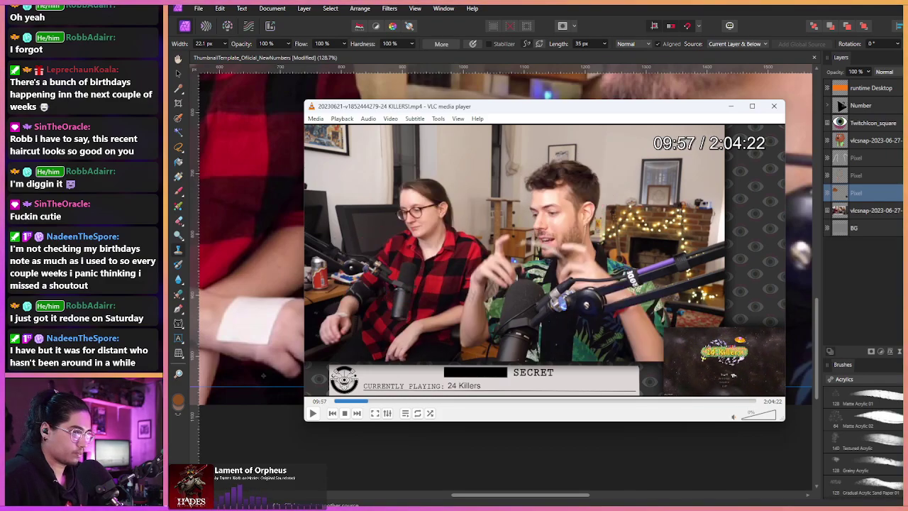
pyautogui.hotkey('shift', 'Right')
pyautogui.hotkey('shift', 'Right')
pyautogui.hotkey('shift', 'Right')
pyautogui.hotkey('shift', 'Right')
pyautogui.hotkey('shift', 'Right')
pyautogui.hotkey('shift', 'Right')
pyautogui.hotkey('shift', 'Right')
pyautogui.hotkey('shift', 'Right')
pyautogui.hotkey('shift', 'Right')
pyautogui.hotkey('shift', 'Right')
pyautogui.hotkey('shift', 'Right')
pyautogui.hotkey('shift', 'Right')
pyautogui.hotkey('shift', 'Right')
pyautogui.hotkey('shift', 'Right')
pyautogui.hotkey('shift', 'Right')
pyautogui.hotkey('shift', 'Right')
pyautogui.hotkey('shift', 'Right')
pyautogui.hotkey('shift', 'Right')
pyautogui.hotkey('shift', 'Right')
pyautogui.hotkey('shift', 'Right')
pyautogui.hotkey('shift', 'Right')
pyautogui.hotkey('shift', 'Right')
pyautogui.hotkey('shift', 'Right')
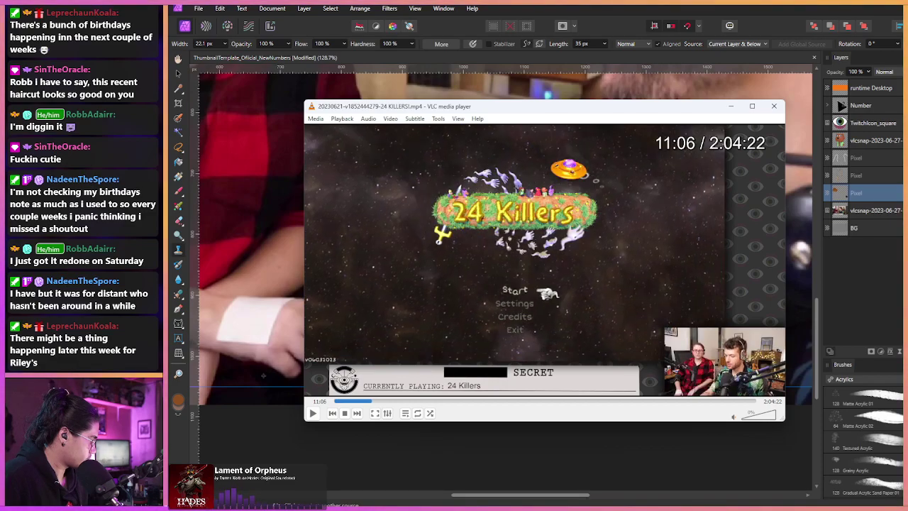
pyautogui.hotkey('shift', 'Right')
pyautogui.hotkey('shift', 'Right')
pyautogui.hotkey('shift', 'Right')
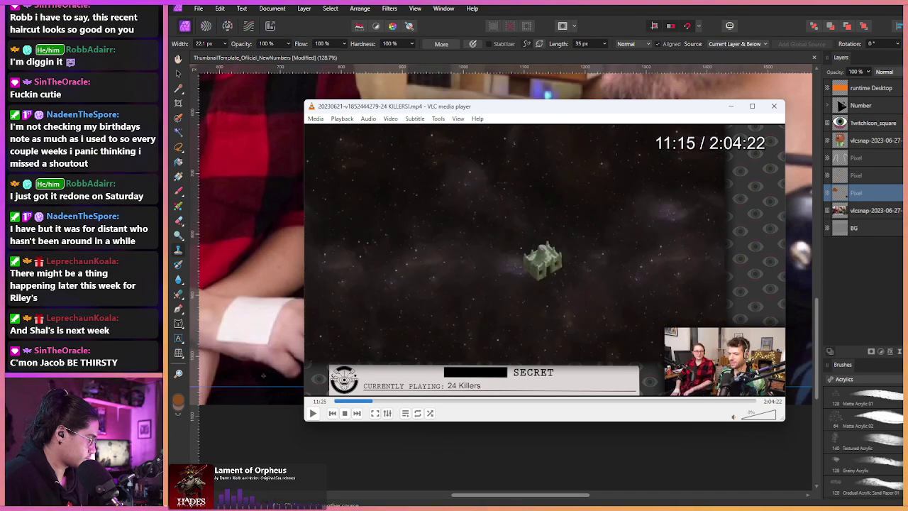
# - Skim the 24 KILLERS recording from 11:15 to 12:45, checking the small camera view of the hosts
pyautogui.hotkey('shift', 'Right')
pyautogui.hotkey('shift', 'Right')
pyautogui.hotkey('shift', 'Right')
pyautogui.hotkey('shift', 'Right')
pyautogui.hotkey('shift', 'Right')
pyautogui.hotkey('shift', 'Right')
pyautogui.hotkey('shift', 'Right')
pyautogui.hotkey('shift', 'Right')
pyautogui.hotkey('shift', 'Right')
pyautogui.hotkey('shift', 'Right')
pyautogui.hotkey('shift', 'Right')
pyautogui.hotkey('shift', 'Right')
pyautogui.hotkey('shift', 'Right')
pyautogui.hotkey('shift', 'Right')
pyautogui.hotkey('shift', 'Right')
pyautogui.hotkey('shift', 'Right')
pyautogui.hotkey('shift', 'Right')
pyautogui.hotkey('shift', 'Right')
pyautogui.hotkey('shift', 'Right')
pyautogui.hotkey('shift', 'Right')
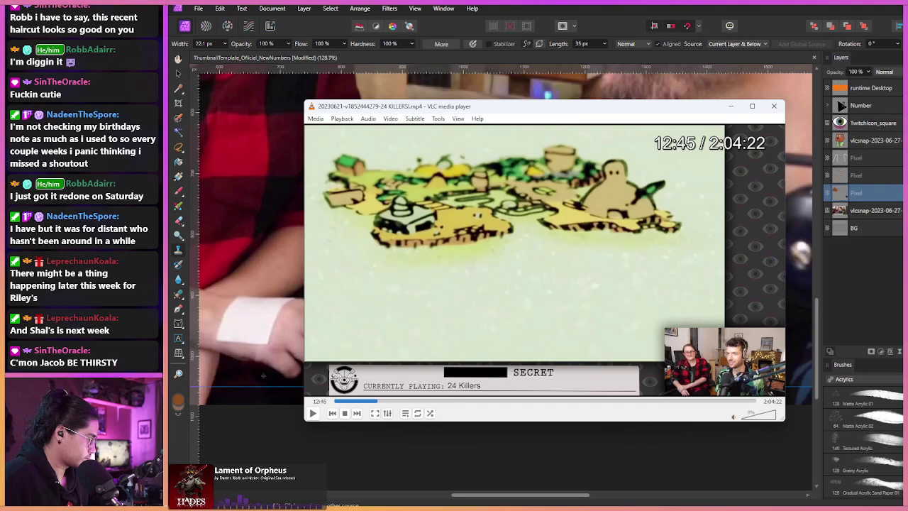
# - Scan the 24 KILLERS gameplay in ten-second jumps from 12:45 to 16:15, looking for a full-camera view
pyautogui.hotkey('alt', 'Right')
pyautogui.hotkey('alt', 'Right')
pyautogui.hotkey('alt', 'Right')
pyautogui.hotkey('alt', 'Right')
pyautogui.hotkey('alt', 'Right')
pyautogui.hotkey('alt', 'Right')
pyautogui.hotkey('alt', 'Right')
pyautogui.hotkey('alt', 'Right')
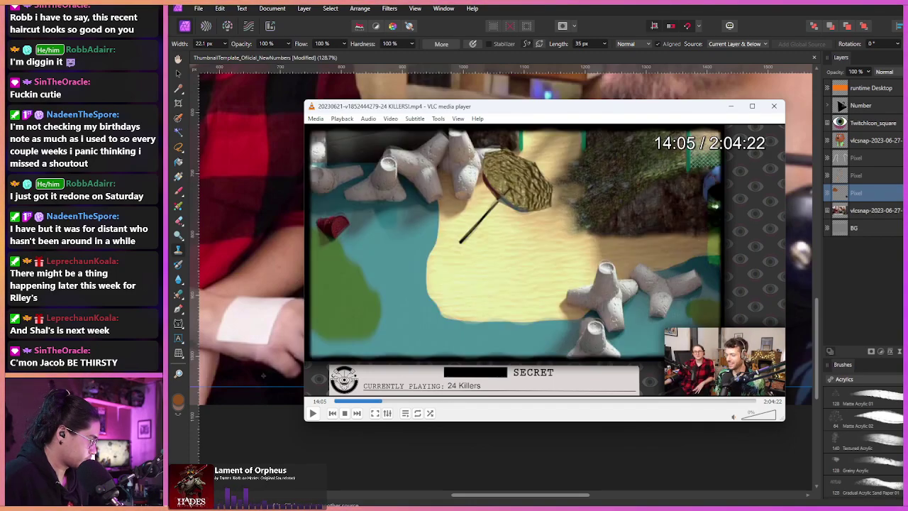
pyautogui.hotkey('alt', 'Right')
pyautogui.hotkey('alt', 'Right')
pyautogui.hotkey('alt', 'Right')
pyautogui.hotkey('alt', 'Right')
pyautogui.hotkey('alt', 'Right')
pyautogui.hotkey('alt', 'Right')
pyautogui.hotkey('alt', 'Right')
pyautogui.hotkey('alt', 'Right')
pyautogui.hotkey('alt', 'Right')
pyautogui.hotkey('alt', 'Right')
pyautogui.hotkey('alt', 'Right')
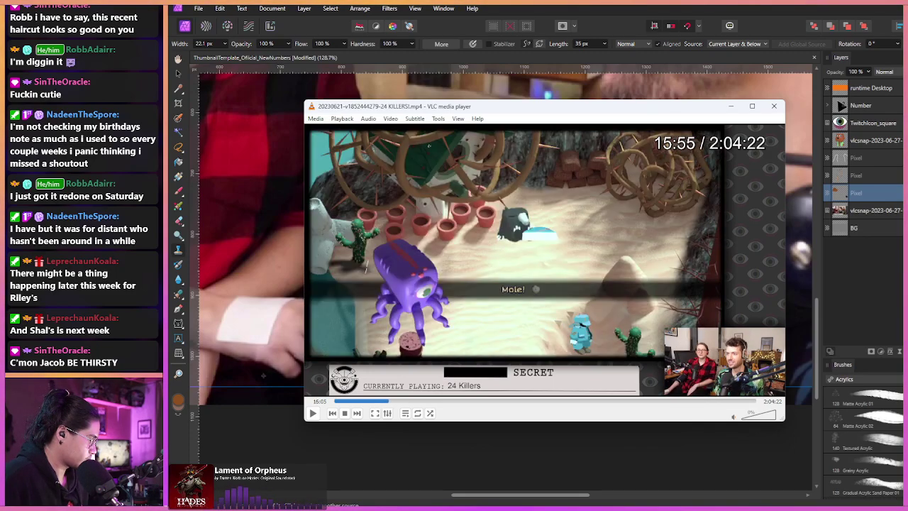
pyautogui.hotkey('alt', 'Right')
pyautogui.hotkey('alt', 'Right')
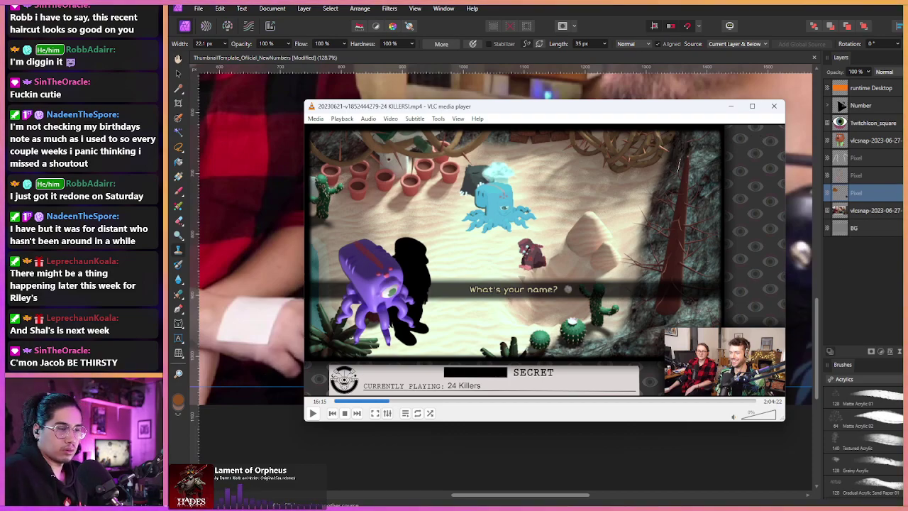
# - Open the 20230607 DIABLO 4 recording and skip past its starting screen to about 08:04
pyautogui.hotkey('alt', 'Tab')
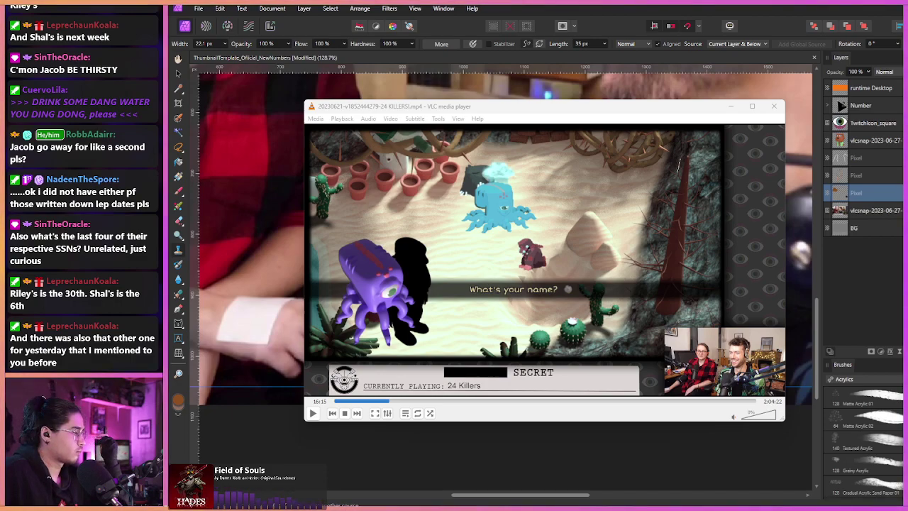
pyautogui.press('p')
pyautogui.hotkey('alt', 'Right')
pyautogui.hotkey('alt', 'Right')
pyautogui.hotkey('alt', 'Right')
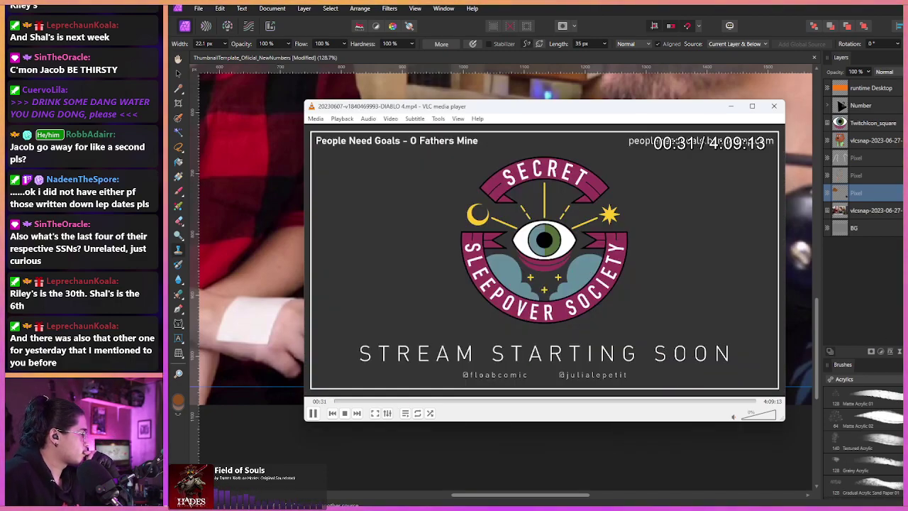
pyautogui.hotkey('alt', 'Right')
pyautogui.hotkey('alt', 'Right')
pyautogui.hotkey('alt', 'Right')
pyautogui.hotkey('ctrl', 'Right')
pyautogui.hotkey('ctrl', 'Right')
pyautogui.hotkey('ctrl', 'Right')
pyautogui.hotkey('ctrl', 'Right')
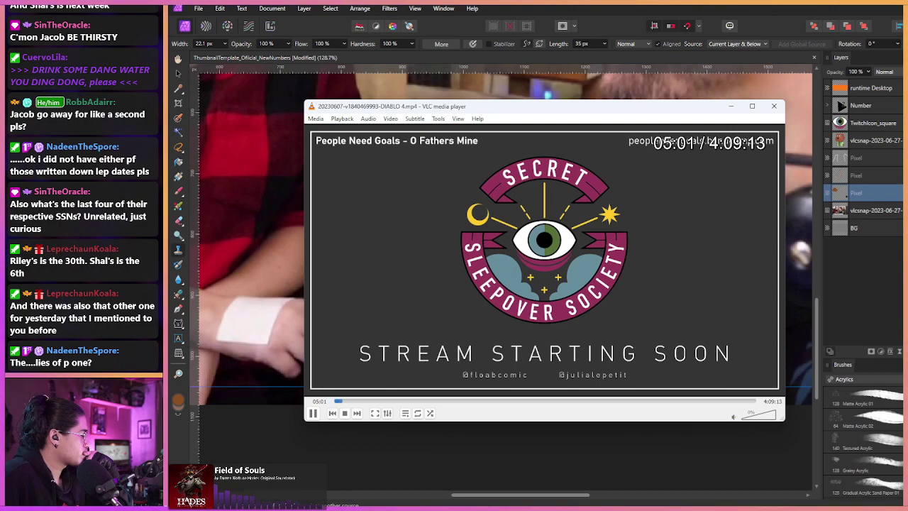
pyautogui.hotkey('ctrl', 'Right')
pyautogui.hotkey('ctrl', 'Right')
pyautogui.hotkey('ctrl', 'Right')
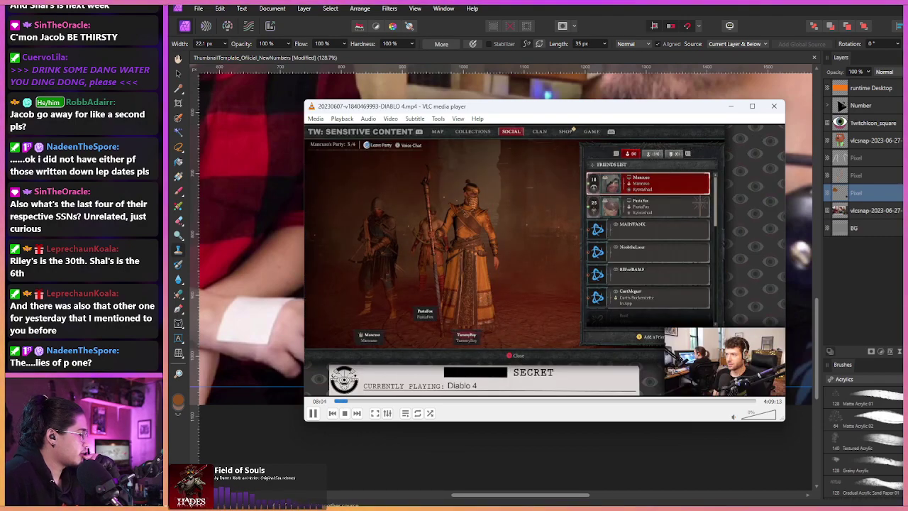
# - Sample the DIABLO 4 recording at widely spaced points from about 08:52 and pause at the full-camera view at 1:57:17
pyautogui.click(774, 106)
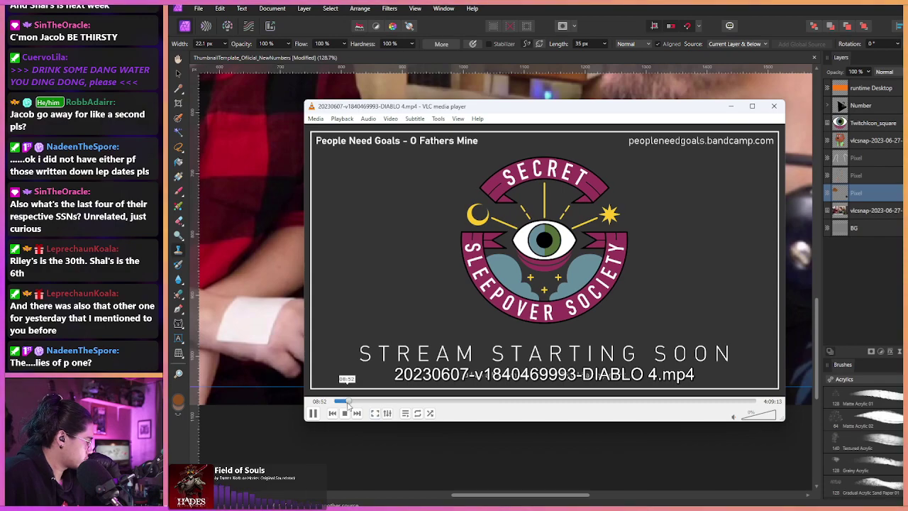
pyautogui.click(350, 402)
pyautogui.click(359, 401)
pyautogui.click(419, 402)
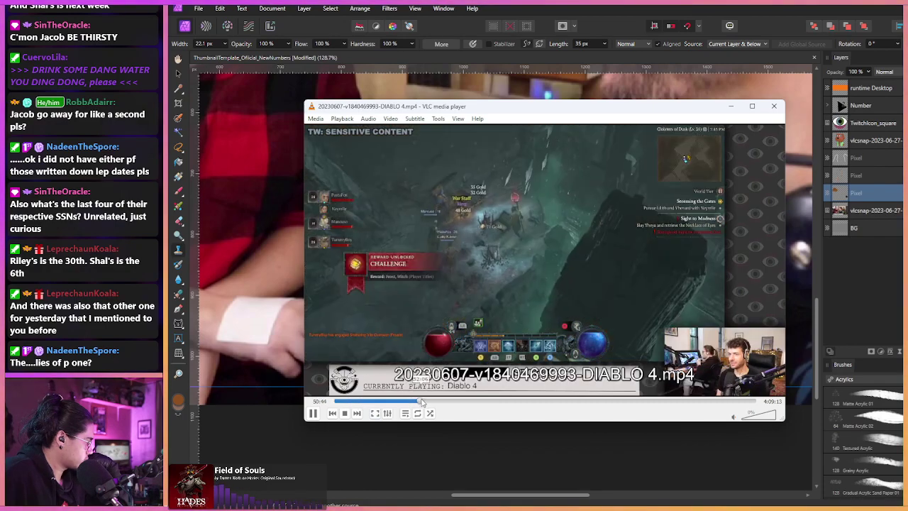
pyautogui.click(450, 402)
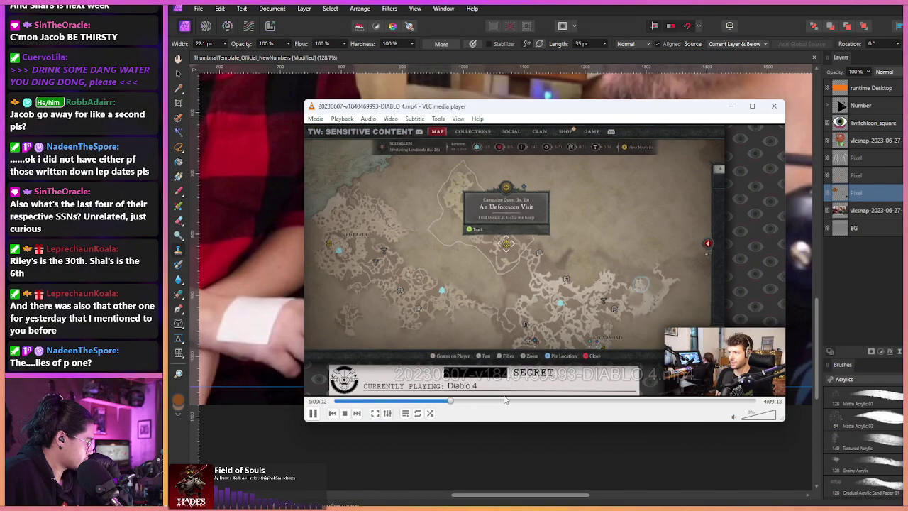
pyautogui.click(532, 401)
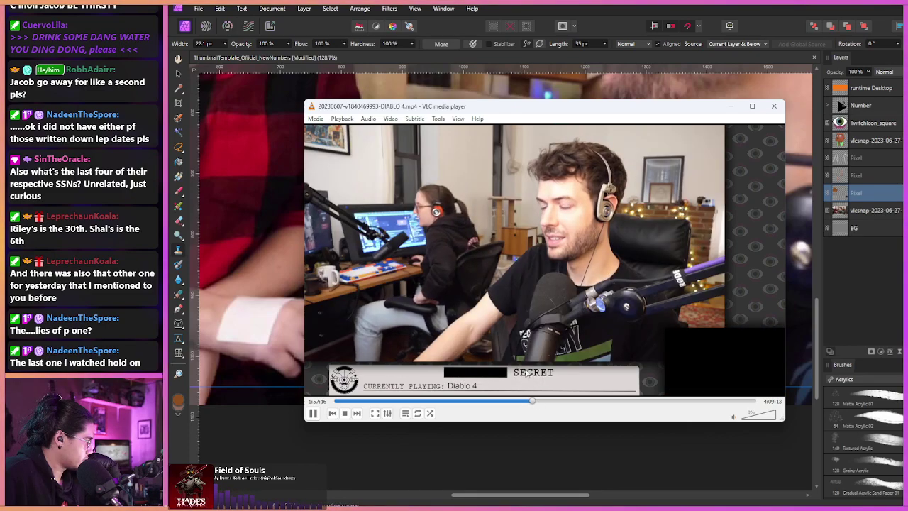
pyautogui.press('space')
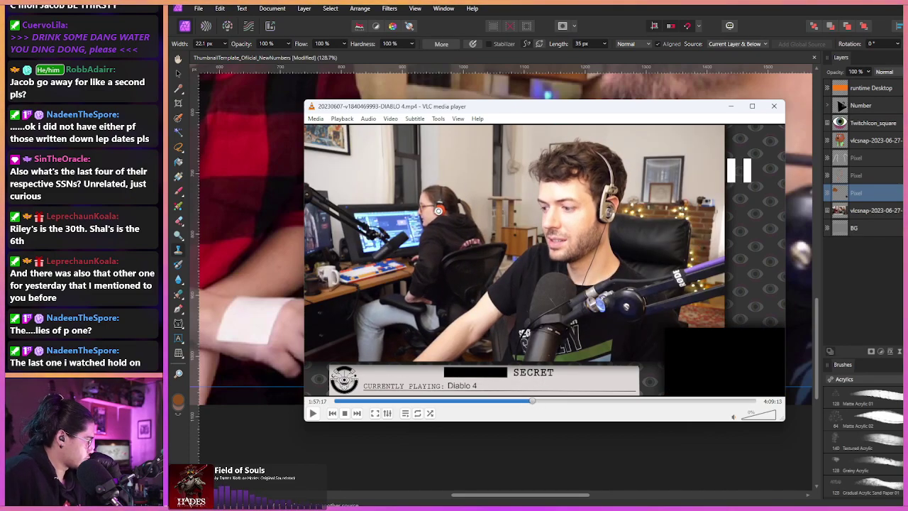
# - Switch to Affinity Photo and examine the whole thumbnail composition at 50% zoom, including the background between the two hosts
pyautogui.hotkey('alt', 'Tab')
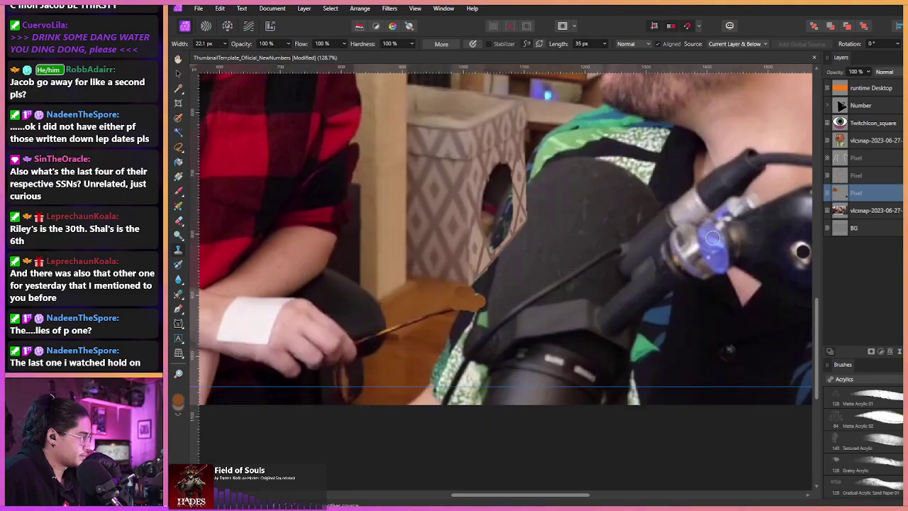
pyautogui.scroll(-3, 743, 242)
pyautogui.moveTo(578, 166); pyautogui.dragTo(621, 275)
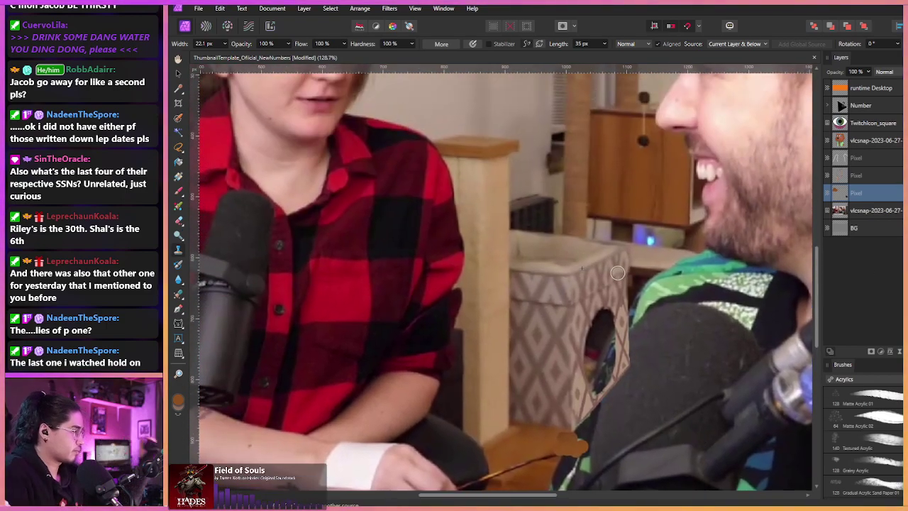
pyautogui.moveTo(523, 215); pyautogui.dragTo(493, 214)
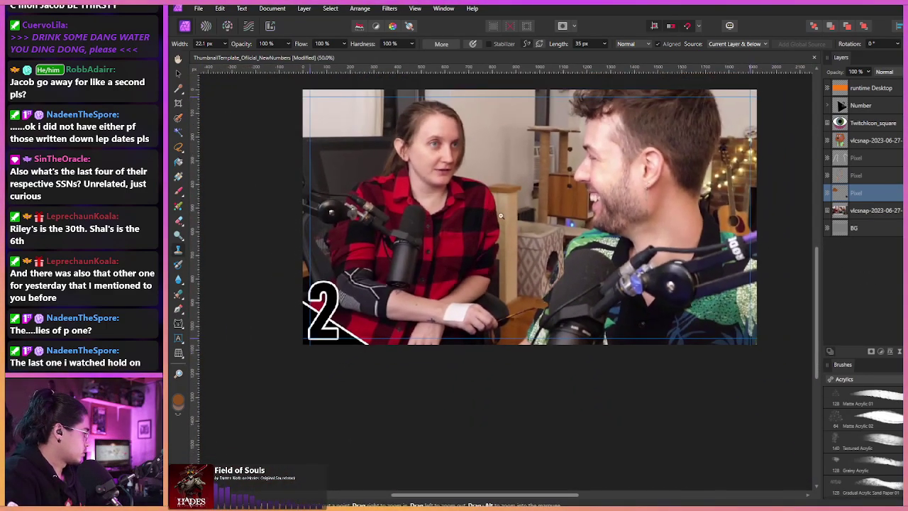
pyautogui.scroll(2, 493, 213)
pyautogui.hscroll(1, 494, 220)
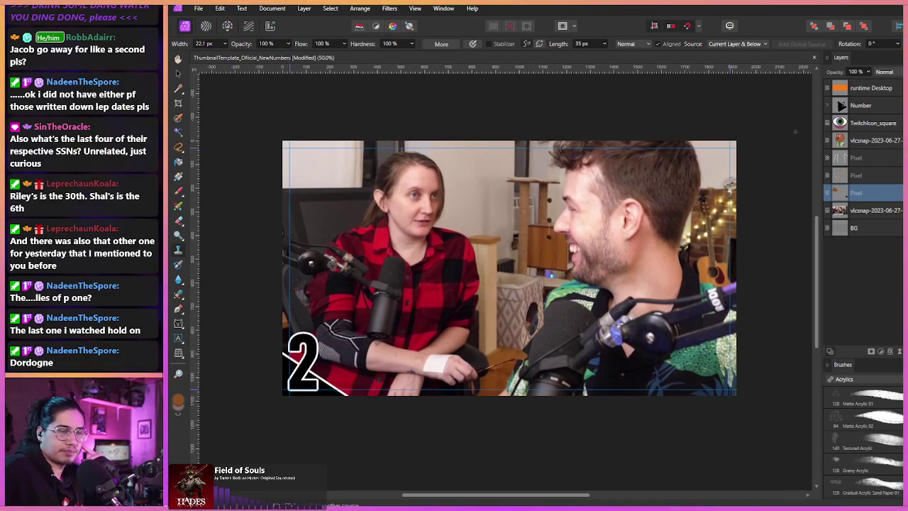
# - Switch back to VLC and check the room background in the DIABLO 4 camera view in ten-second jumps from 1:57:17 to 1:59:37
pyautogui.hotkey('alt', 'Tab')
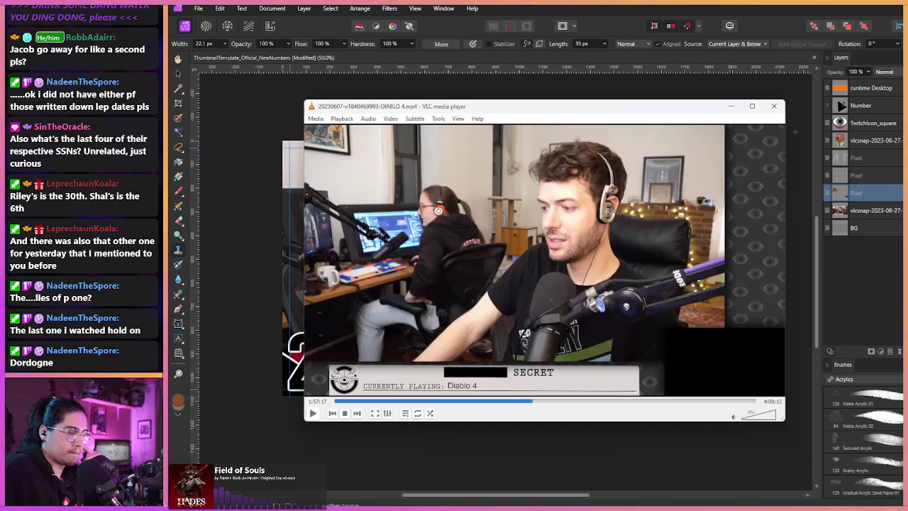
pyautogui.press('Right')
pyautogui.press('Right')
pyautogui.press('Right')
pyautogui.press('Right')
pyautogui.press('Right')
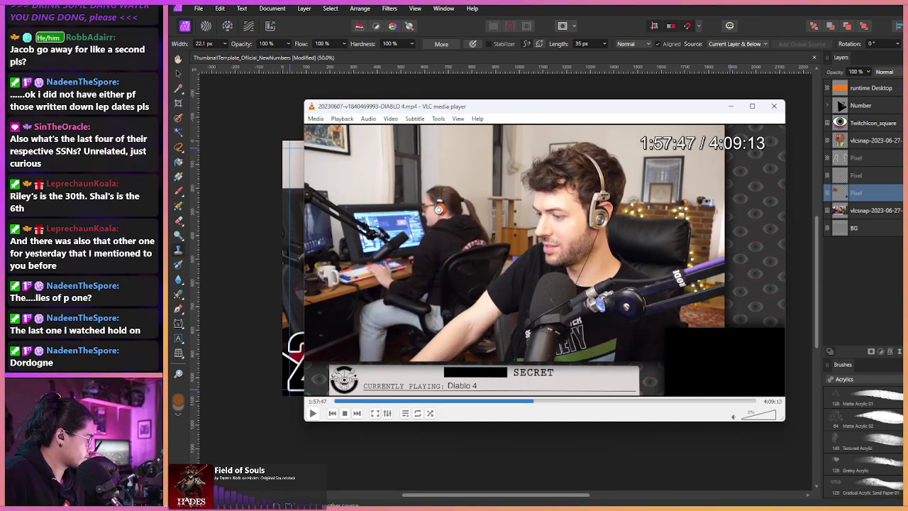
pyautogui.press('Right')
pyautogui.press('Right')
pyautogui.press('Right')
pyautogui.press('Right')
pyautogui.press('Right')
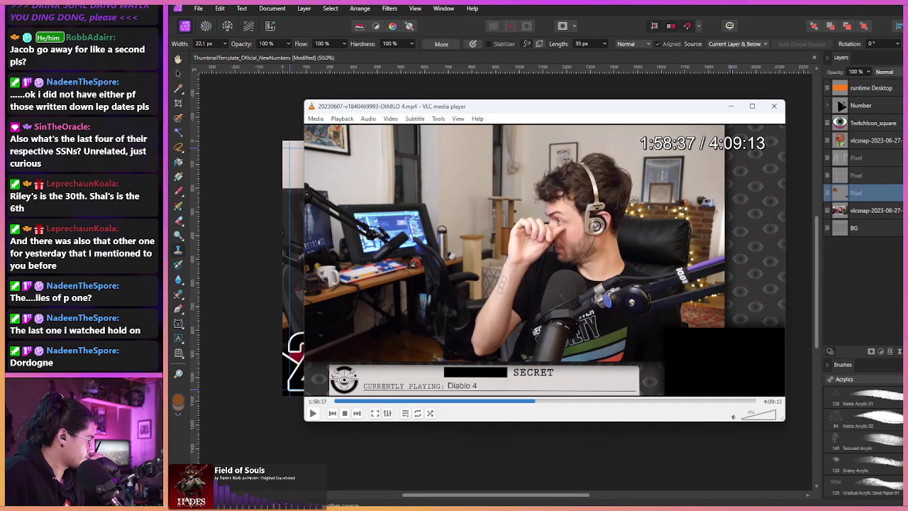
pyautogui.press('Right')
pyautogui.press('Right')
pyautogui.press('Right')
pyautogui.press('Right')
pyautogui.press('Right')
pyautogui.press('Right')
pyautogui.press('Right')
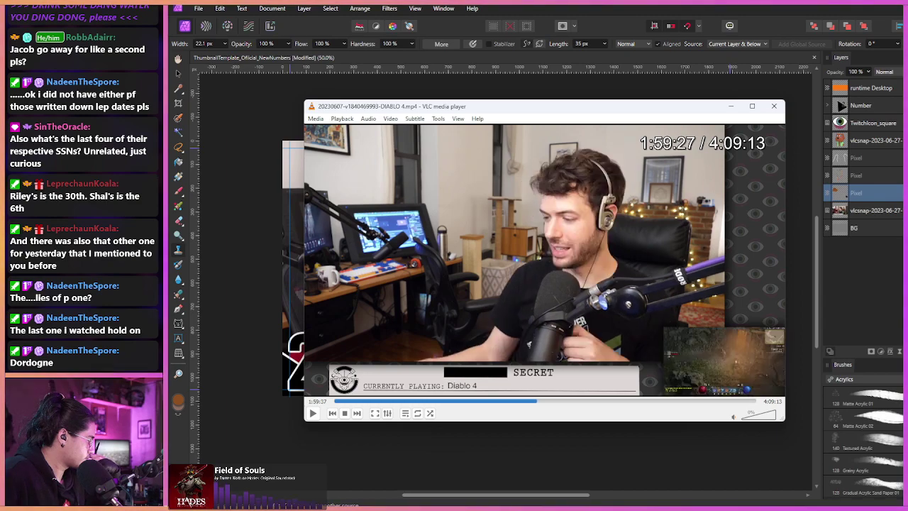
# - Go back through the DIABLO 4 full-camera segment in ten-second jumps from 1:59:37 to 1:57:37, comparing the visible background
pyautogui.press('Left')
pyautogui.press('Left')
pyautogui.press('Left')
pyautogui.press('Left')
pyautogui.press('Left')
pyautogui.press('Left')
pyautogui.press('Left')
pyautogui.press('Left')
pyautogui.press('Left')
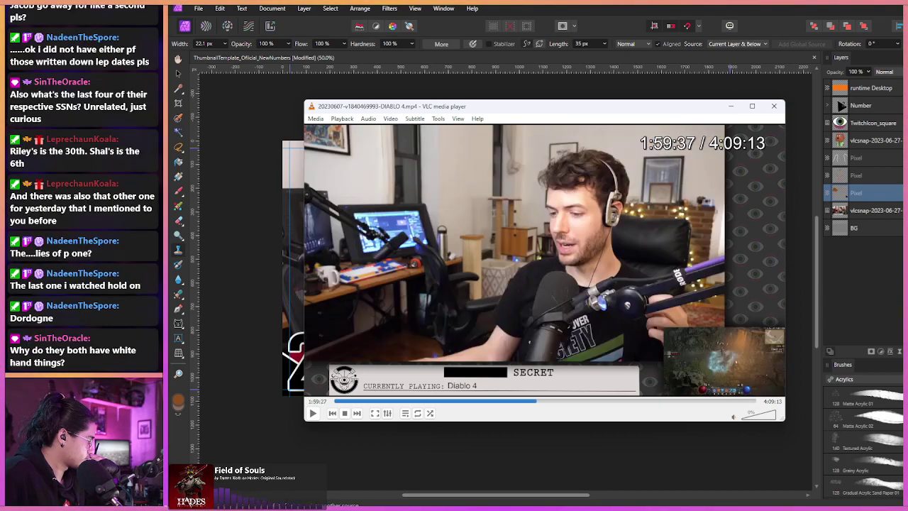
pyautogui.press('Left')
pyautogui.press('Left')
pyautogui.press('Left')
pyautogui.press('Left')
pyautogui.press('Left')
pyautogui.press('Left')
pyautogui.press('Left')
pyautogui.press('Left')
pyautogui.press('Left')
pyautogui.press('Left')
pyautogui.press('Left')
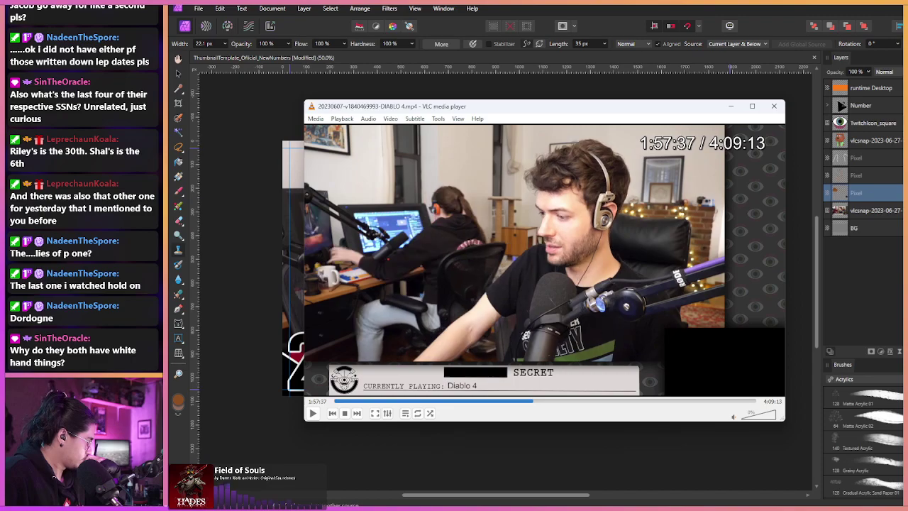
# - Examine the earlier DIABLO 4 full-camera frames in ten-second jumps from 1:57:37 back to about 1:54:47
pyautogui.press('Left')
pyautogui.press('Left')
pyautogui.press('Left')
pyautogui.press('Left')
pyautogui.press('Left')
pyautogui.press('Left')
pyautogui.press('Left')
pyautogui.press('Left')
pyautogui.press('Left')
pyautogui.press('Left')
pyautogui.press('Left')
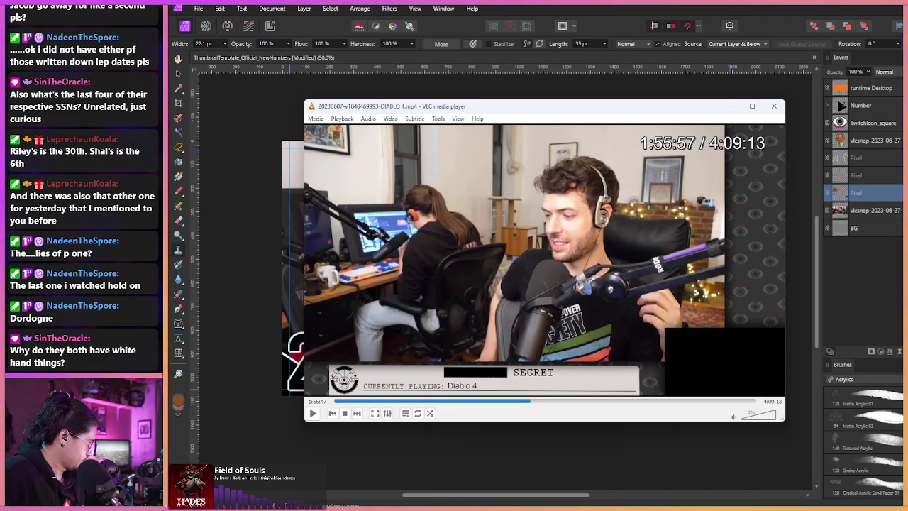
pyautogui.press('Left')
pyautogui.press('Left')
pyautogui.press('Left')
pyautogui.press('Right')
pyautogui.press('Right')
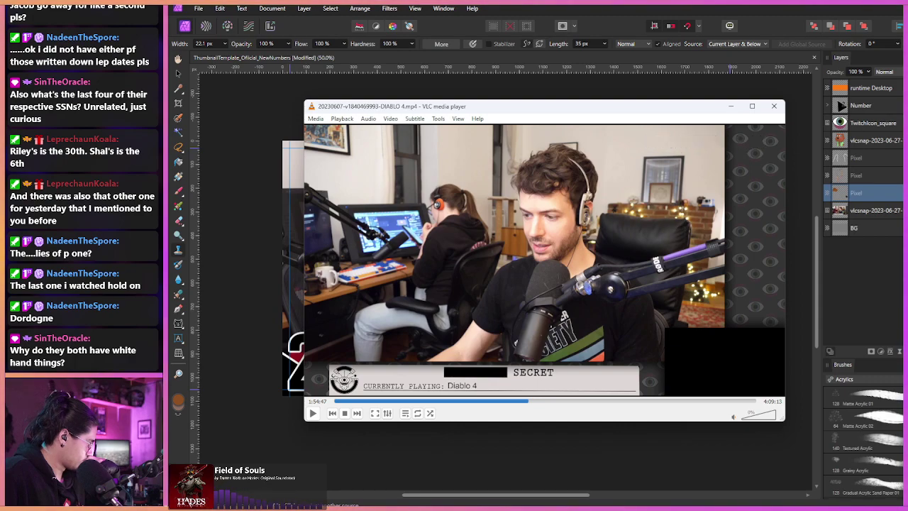
pyautogui.click(797, 329)
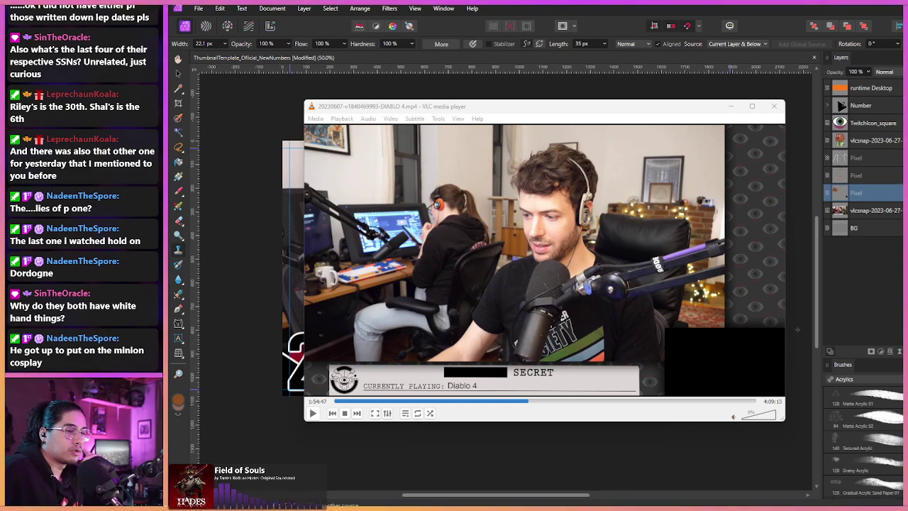
# - Open the 20230618 DORDOGNE recording and pause it on the full-camera view at 08:46
pyautogui.press('n')
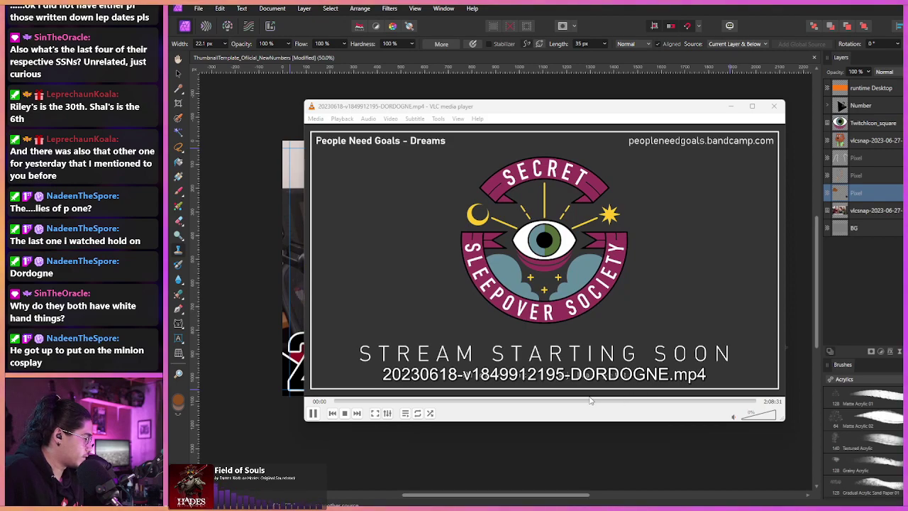
pyautogui.click(364, 401)
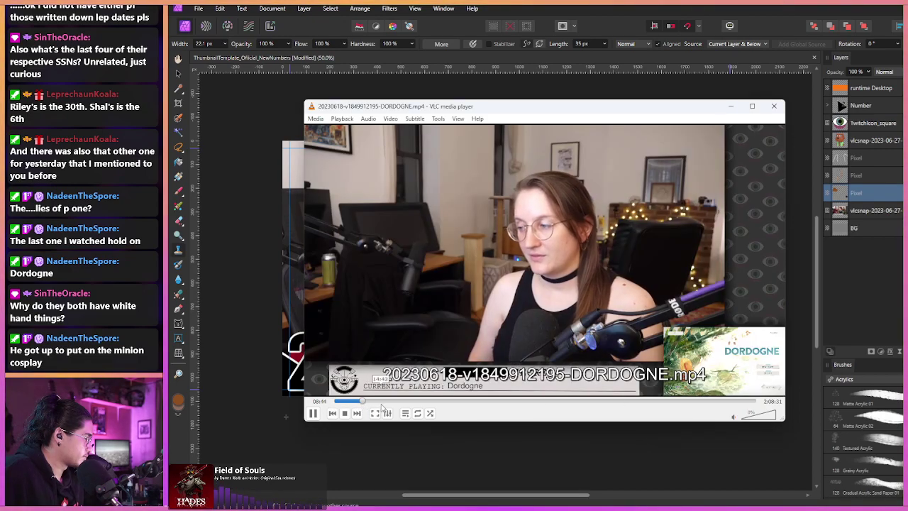
pyautogui.press('space')
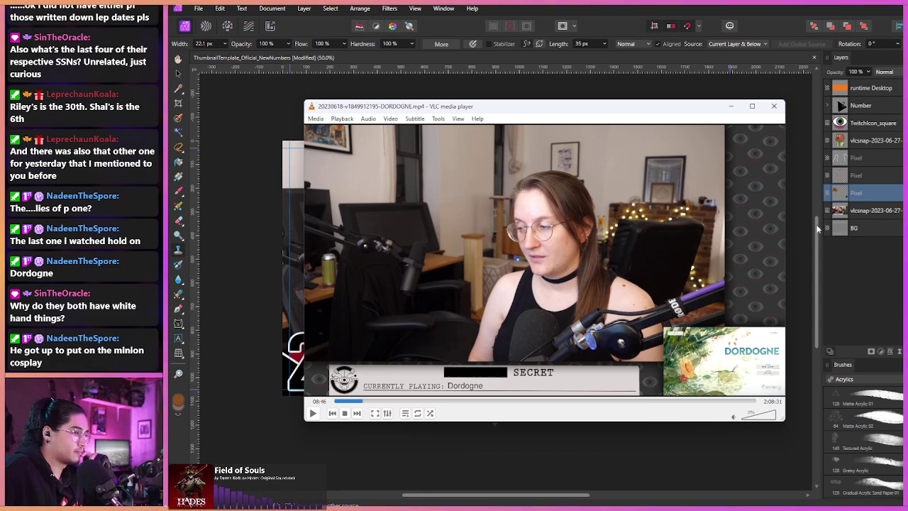
pyautogui.click(794, 223)
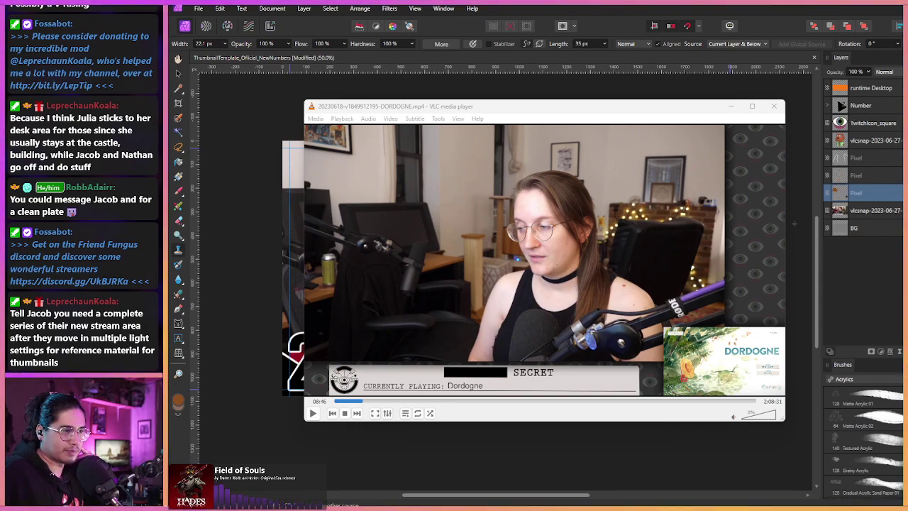
# - Open the 20220601 V Rising recording and skip past its intro to the full-camera view at about 05:24
pyautogui.click(490, 328)
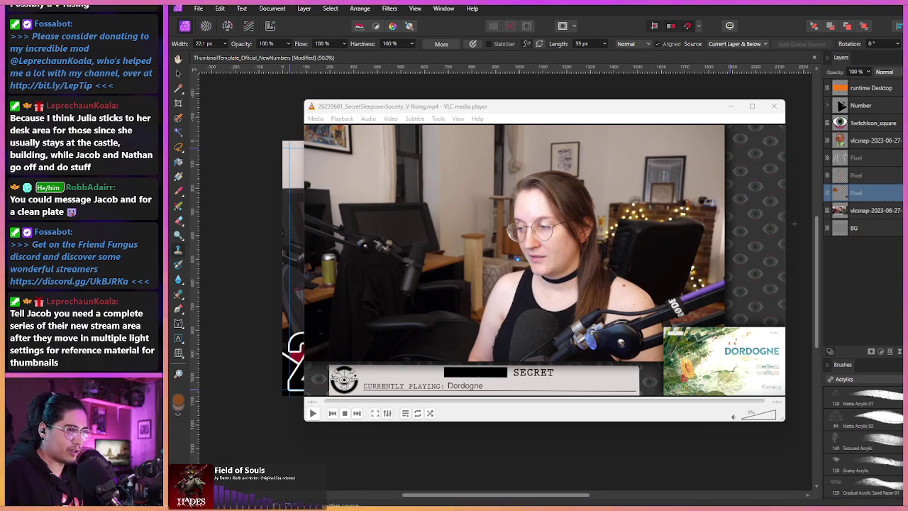
pyautogui.press('n')
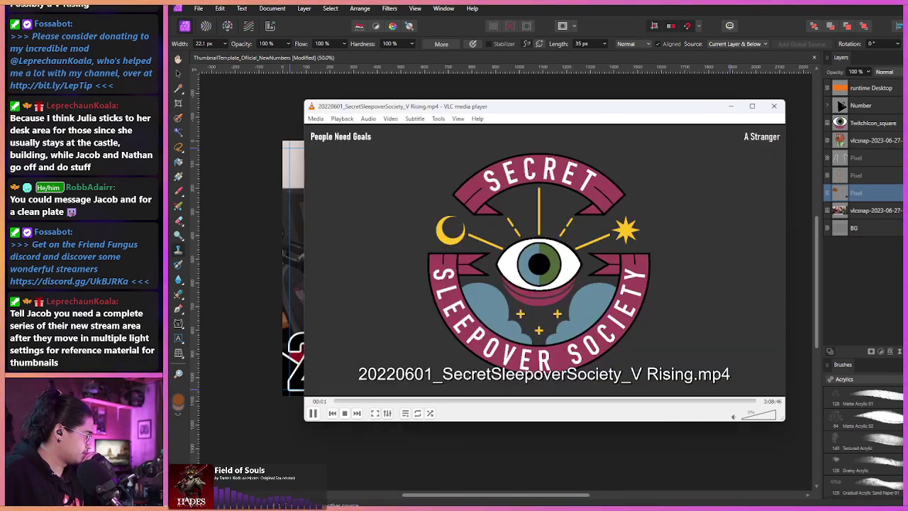
pyautogui.press('Right')
pyautogui.press('Right')
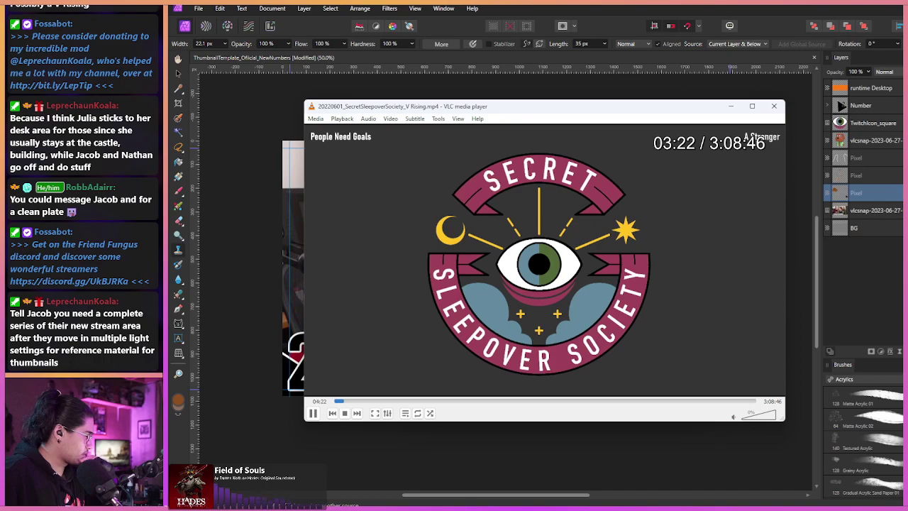
pyautogui.hotkey('ctrl', 'Right')
pyautogui.hotkey('ctrl', 'Right')
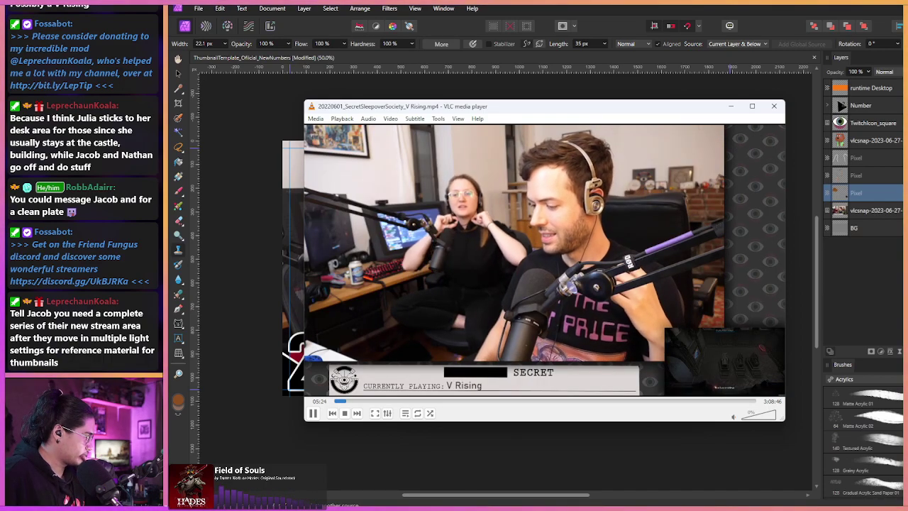
# - Examine the room background in the 20220601 V Rising full-camera view in short jumps up to 06:44
pyautogui.press('Right')
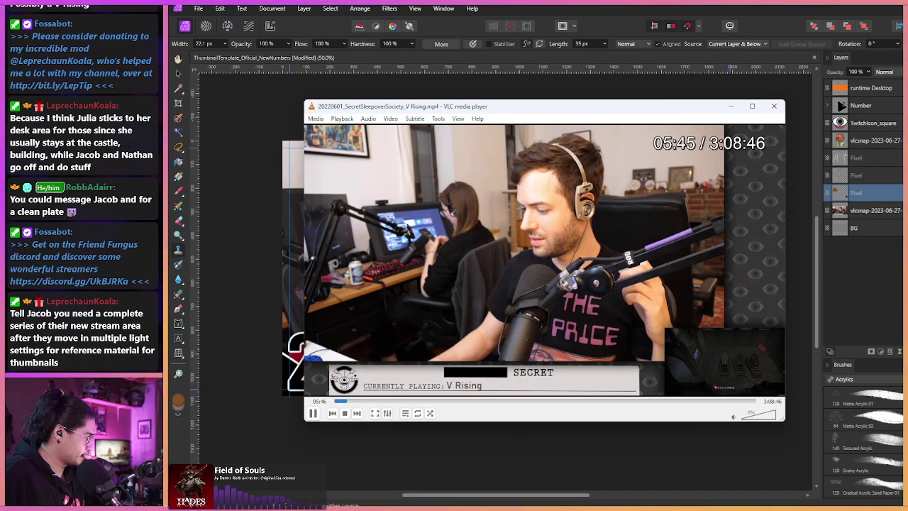
pyautogui.press('Right')
pyautogui.press('Right')
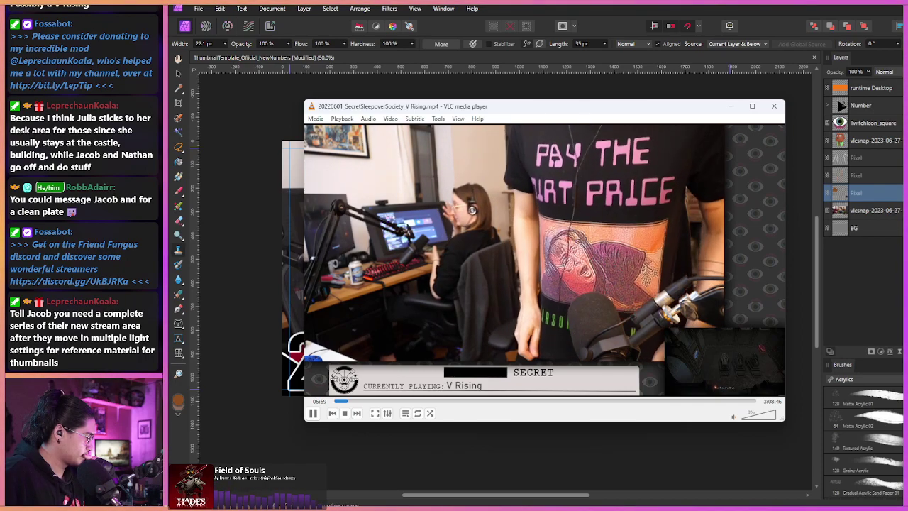
pyautogui.press('Right')
pyautogui.press('Right')
pyautogui.press('Right')
pyautogui.press('Right')
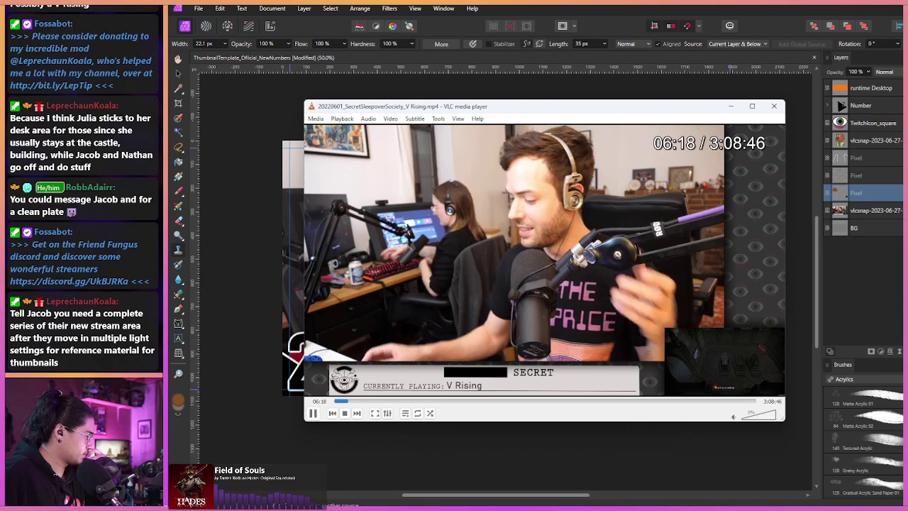
pyautogui.press('Right')
pyautogui.press('Right')
pyautogui.press('Right')
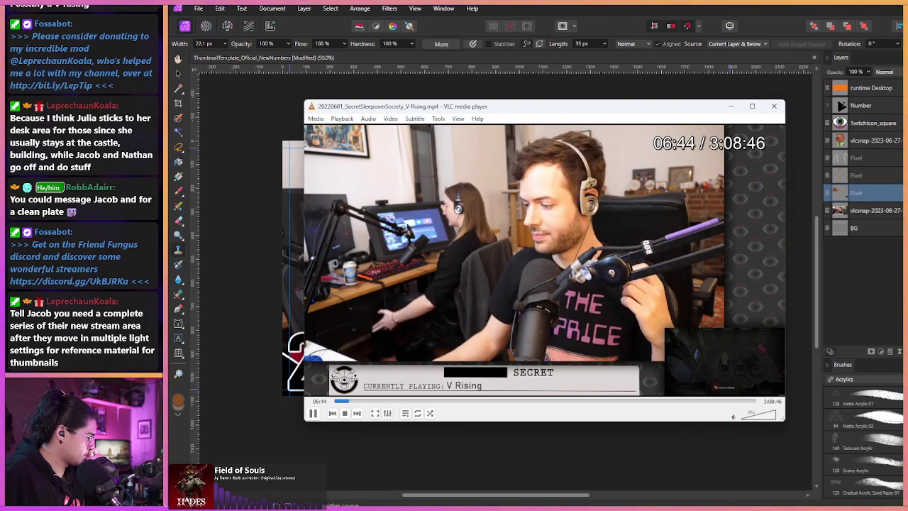
# - Search the 20220601 V Rising recording in one-minute jumps from 06:44 to 35:06 for another full-camera view
pyautogui.hotkey('ctrl', 'Right')
pyautogui.hotkey('ctrl', 'Right')
pyautogui.hotkey('ctrl', 'Right')
pyautogui.hotkey('ctrl', 'Right')
pyautogui.hotkey('ctrl', 'Right')
pyautogui.hotkey('ctrl', 'Right')
pyautogui.hotkey('ctrl', 'Right')
pyautogui.hotkey('ctrl', 'Right')
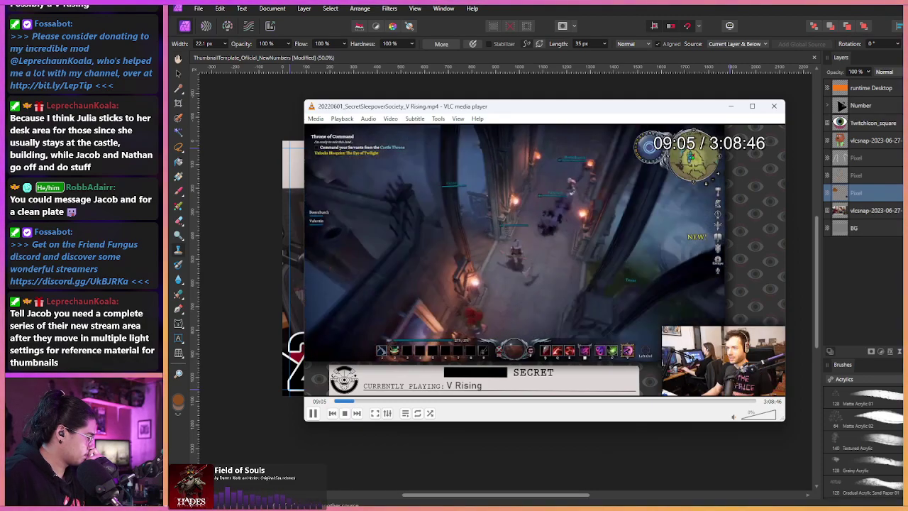
pyautogui.hotkey('ctrl', 'Right')
pyautogui.hotkey('ctrl', 'Right')
pyautogui.hotkey('ctrl', 'Right')
pyautogui.hotkey('ctrl', 'Right')
pyautogui.hotkey('ctrl', 'Right')
pyautogui.hotkey('ctrl', 'Right')
pyautogui.hotkey('ctrl', 'Right')
pyautogui.hotkey('ctrl', 'Right')
pyautogui.hotkey('ctrl', 'Right')
pyautogui.hotkey('ctrl', 'Right')
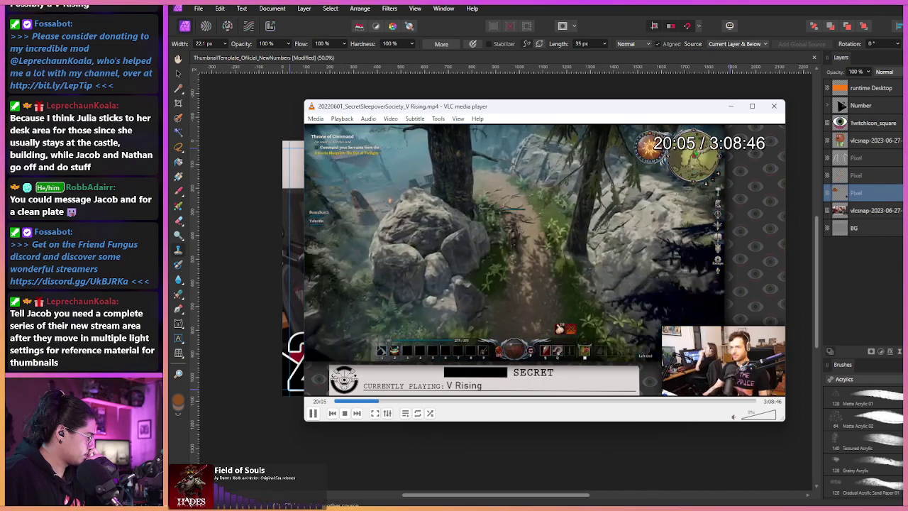
pyautogui.hotkey('ctrl', 'Right')
pyautogui.hotkey('ctrl', 'Right')
pyautogui.hotkey('ctrl', 'Right')
pyautogui.hotkey('ctrl', 'Right')
pyautogui.hotkey('ctrl', 'Right')
pyautogui.hotkey('ctrl', 'Right')
pyautogui.hotkey('ctrl', 'Right')
pyautogui.hotkey('ctrl', 'Right')
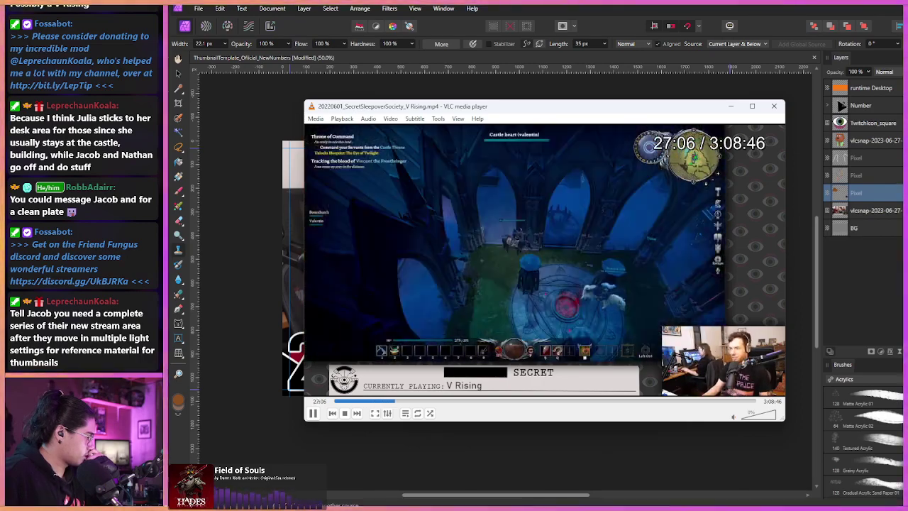
pyautogui.hotkey('ctrl', 'Right')
pyautogui.hotkey('ctrl', 'Right')
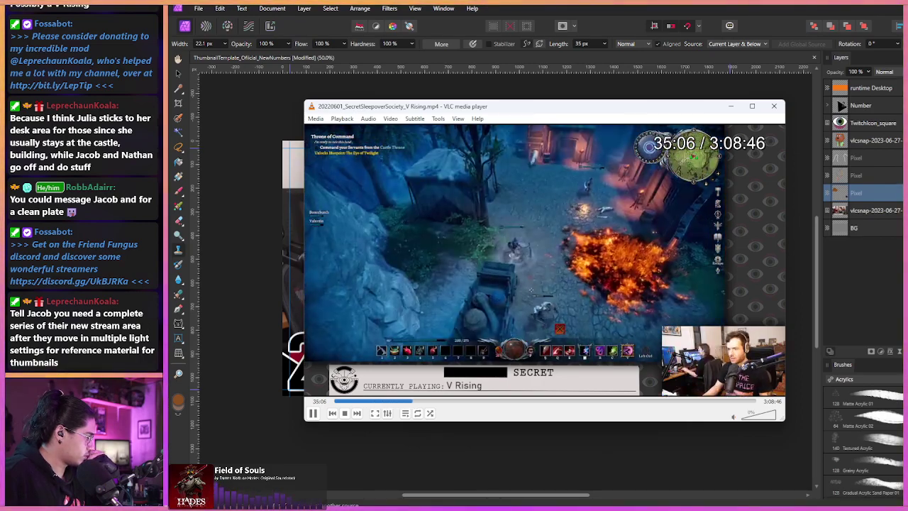
# - Sample the rest of the 20220601 V Rising recording at widely spaced points from about 1:25:00 to 2:34:58 for a full-camera view
pyautogui.click(524, 402)
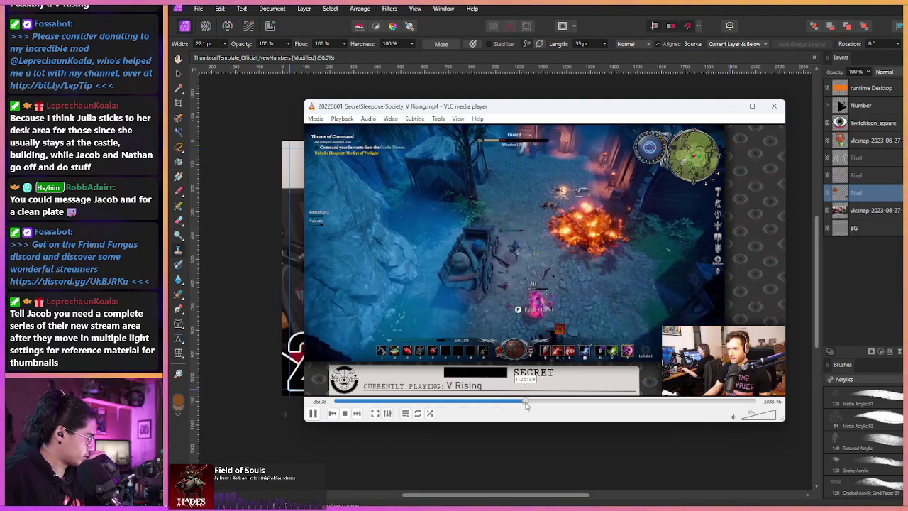
pyautogui.click(532, 402)
pyautogui.click(541, 402)
pyautogui.click(560, 401)
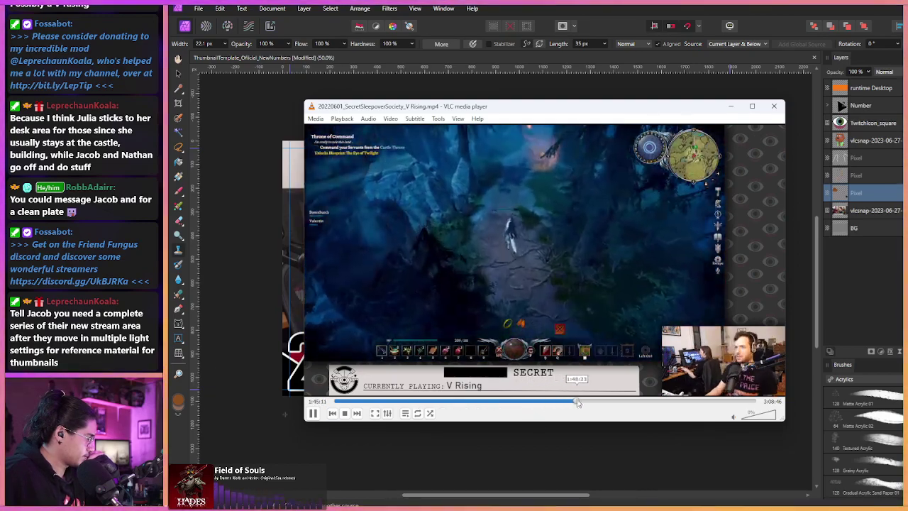
pyautogui.click(602, 402)
pyautogui.click(621, 401)
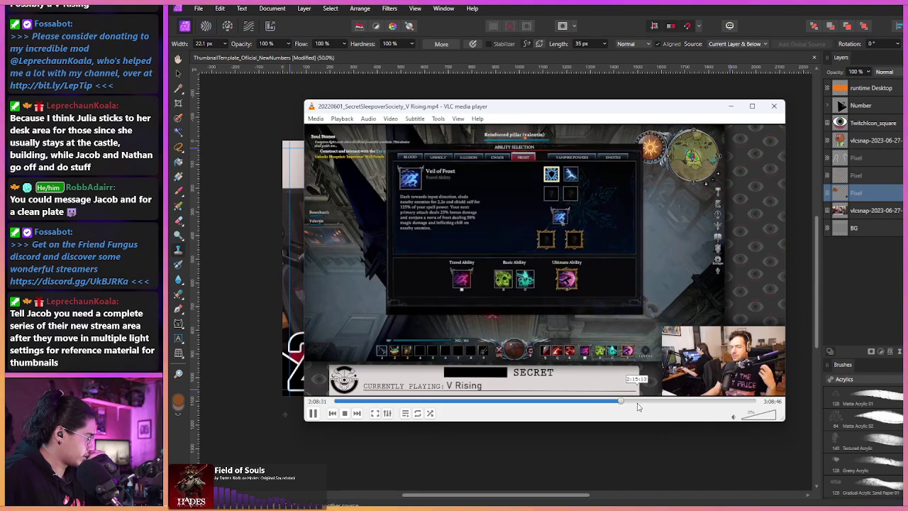
pyautogui.click(639, 402)
pyautogui.click(660, 401)
pyautogui.click(680, 402)
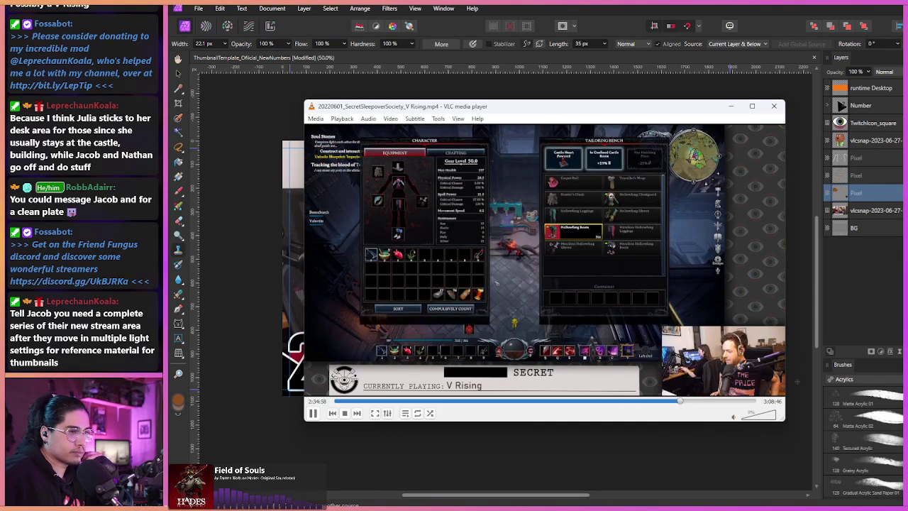
pyautogui.click(797, 382)
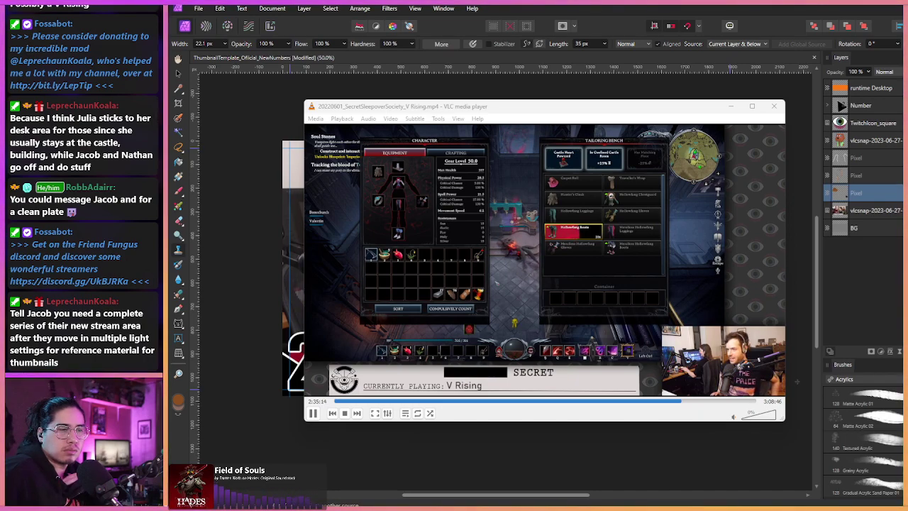
# - Open the 20220827 V Rising recording, pause on the full-camera view at 08:07, and check the frame at 2:43:45
pyautogui.press('n')
pyautogui.click(341, 401)
pyautogui.click(358, 402)
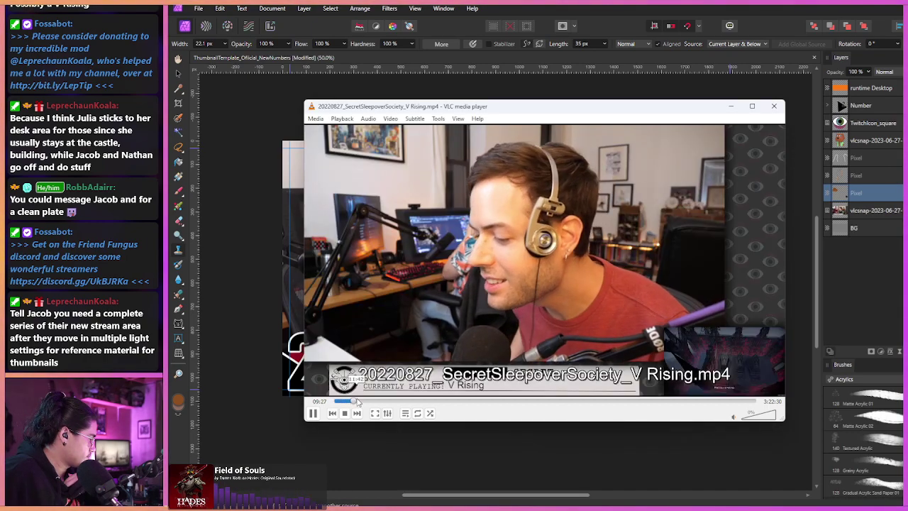
pyautogui.moveTo(359, 401)
pyautogui.mouseDown()
pyautogui.moveTo(368, 401)
pyautogui.moveTo(349, 402)
pyautogui.mouseUp()
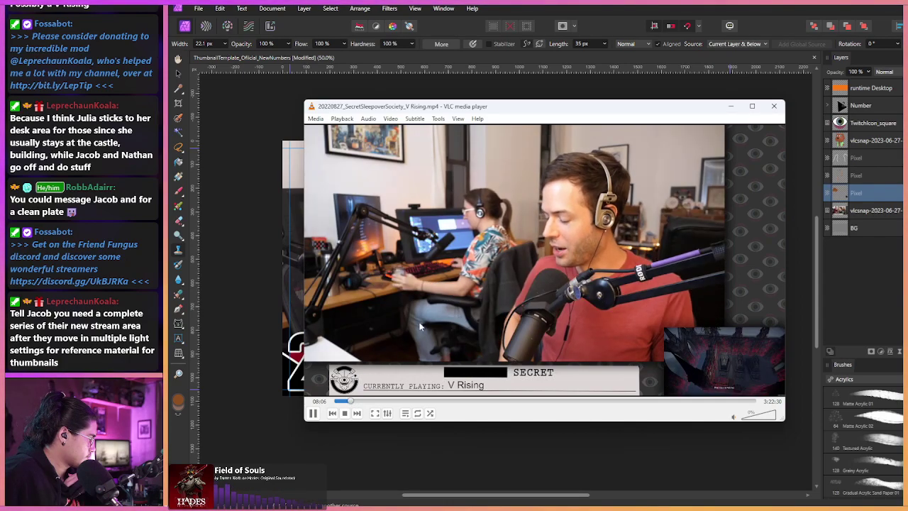
pyautogui.press('space')
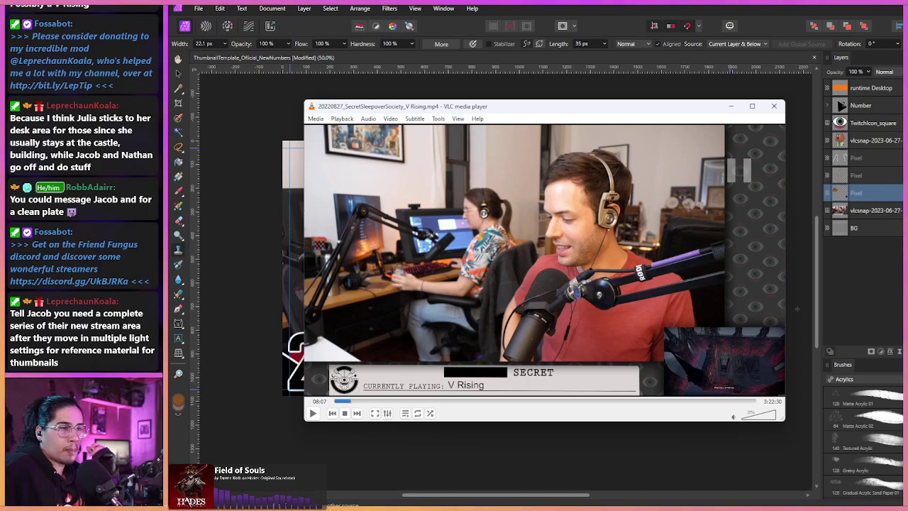
pyautogui.moveTo(532, 402); pyautogui.dragTo(676, 401)
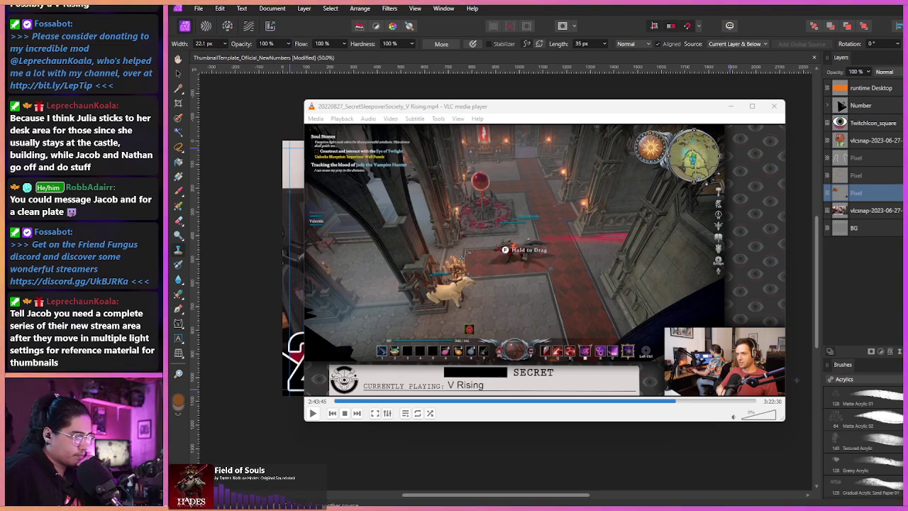
# - Open the 20230412 YOUR TURN TO DIE recording and find its full-camera view at about 05:04
pyautogui.press('n')
pyautogui.click(353, 401)
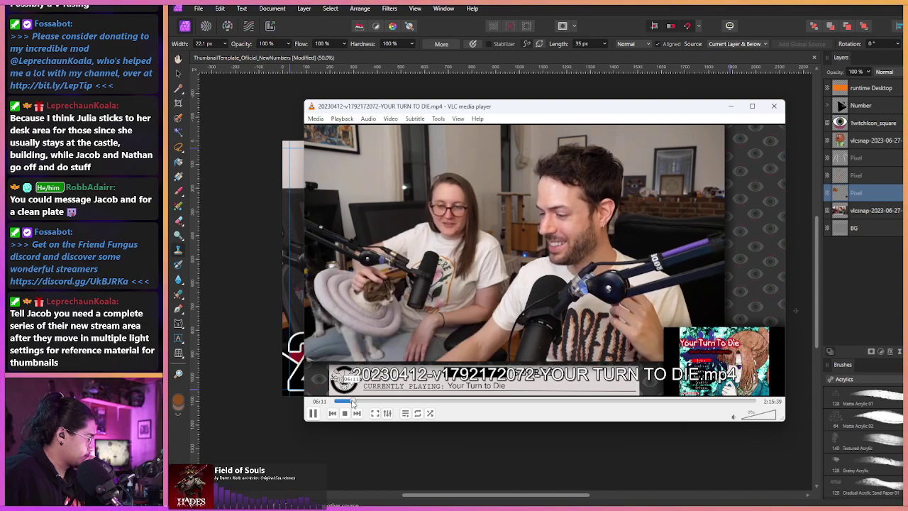
pyautogui.click(346, 402)
pyautogui.press('Right')
pyautogui.press('Right')
pyautogui.press('Right')
pyautogui.press('Right')
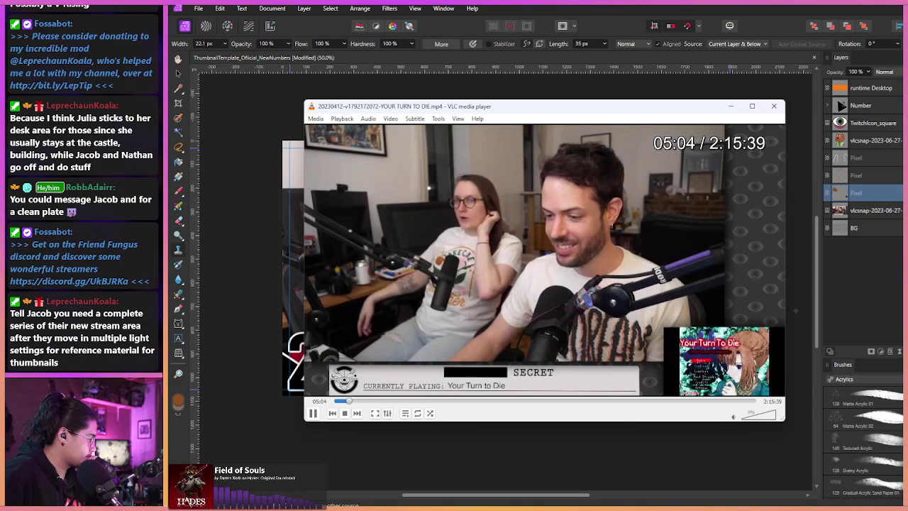
# - Examine the room background in the YOUR TURN TO DIE full-camera view in short jumps from 05:04 to 06:00
pyautogui.hotkey('shift', 'Right')
pyautogui.hotkey('shift', 'Right')
pyautogui.hotkey('shift', 'Right')
pyautogui.hotkey('shift', 'Right')
pyautogui.hotkey('shift', 'Right')
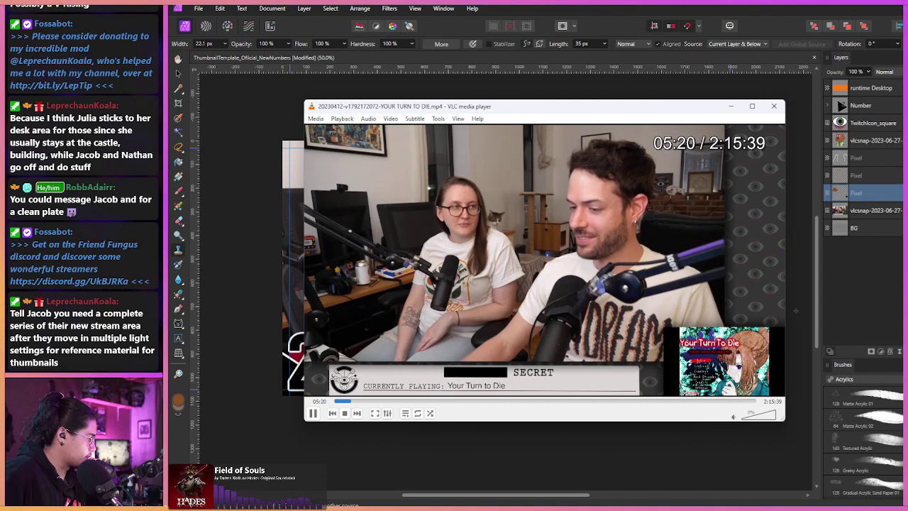
pyautogui.press('Right')
pyautogui.press('Right')
pyautogui.press('Right')
pyautogui.press('Right')
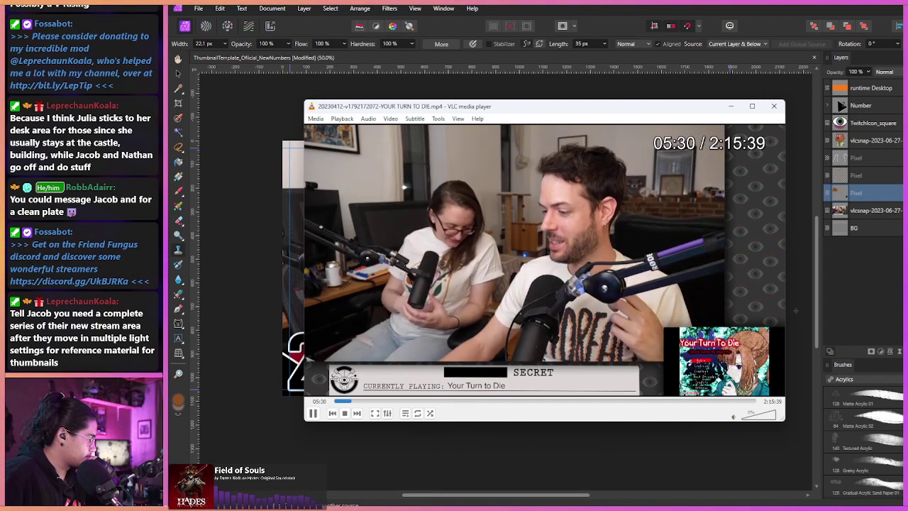
pyautogui.press('Right')
pyautogui.press('Right')
pyautogui.press('Right')
pyautogui.press('Right')
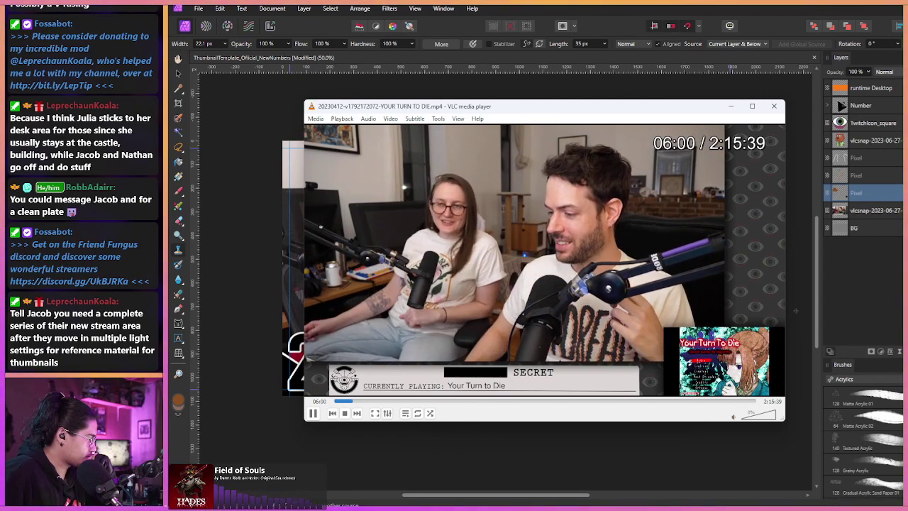
# - Continue through the YOUR TURN TO DIE full-camera segment in ten-second jumps from 06:00 to the title screen at about 09:52
pyautogui.press('Right')
pyautogui.press('Right')
pyautogui.press('Right')
pyautogui.press('Right')
pyautogui.press('Right')
pyautogui.press('Right')
pyautogui.press('Right')
pyautogui.press('Right')
pyautogui.press('Right')
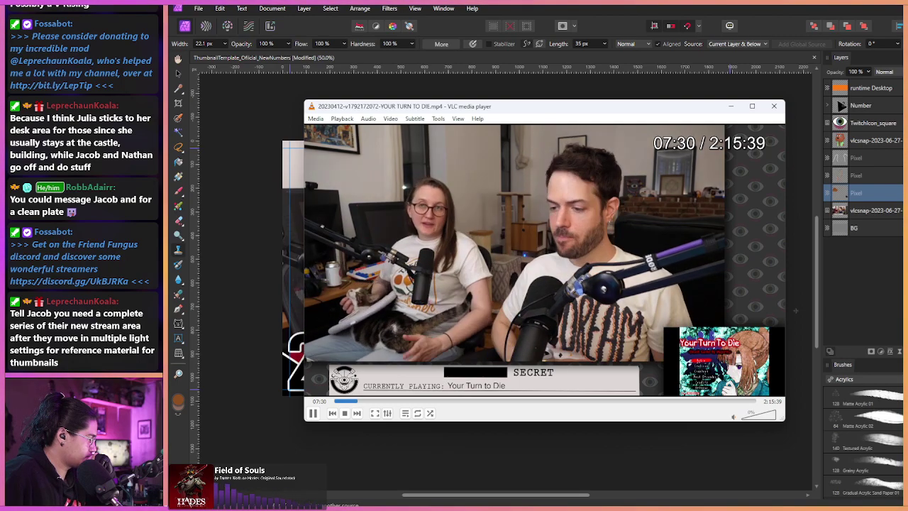
pyautogui.press('Right')
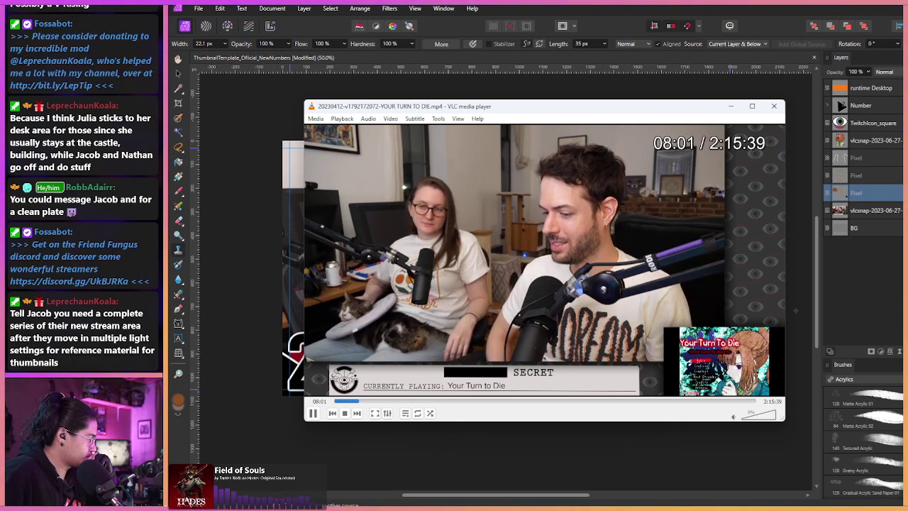
pyautogui.press('Right')
pyautogui.press('Right')
pyautogui.press('Right')
pyautogui.press('Right')
pyautogui.press('Right')
pyautogui.press('Right')
pyautogui.press('Right')
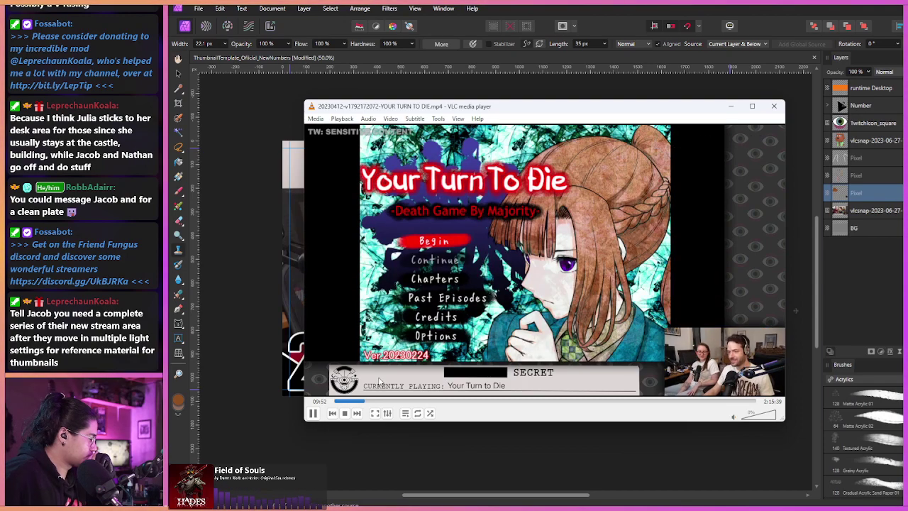
# - Jump to 31:59 in the YOUR TURN TO DIE recording and go back through the full-camera view in ten-second jumps past 30:11
pyautogui.click(433, 401)
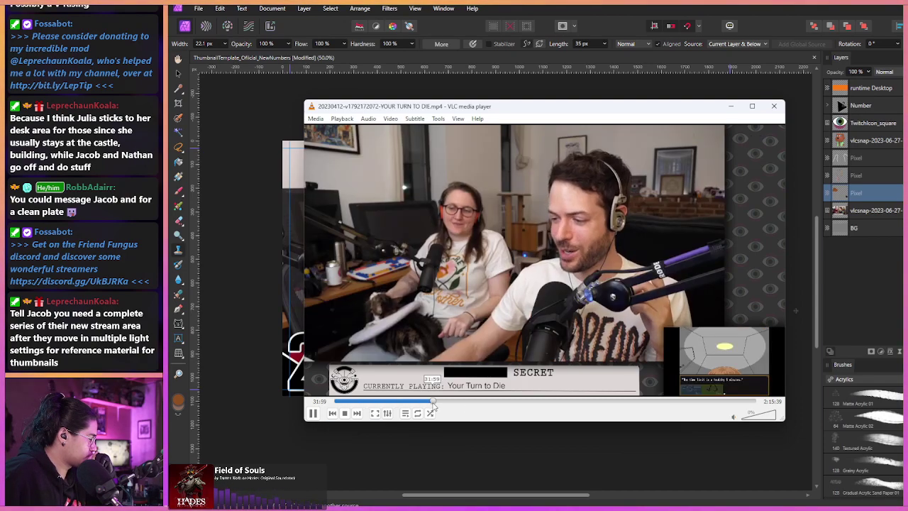
pyautogui.press('Left')
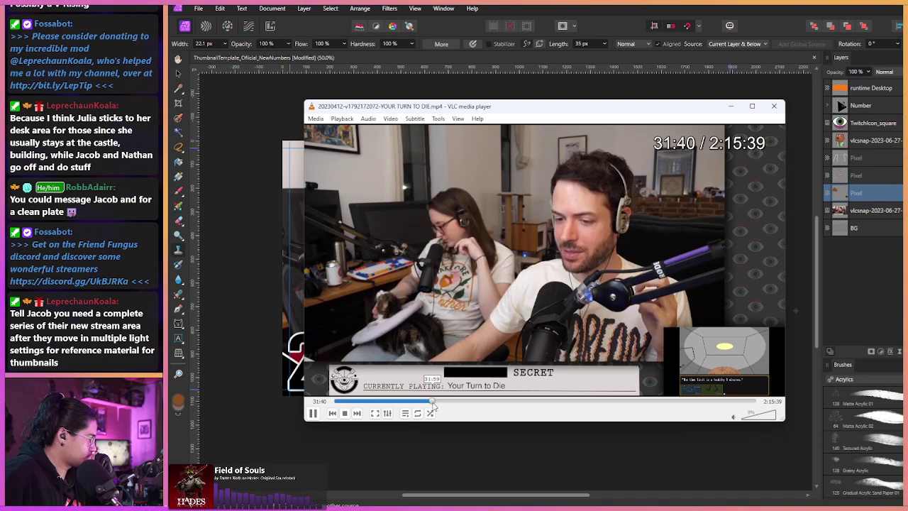
pyautogui.press('Left')
pyautogui.press('Left')
pyautogui.press('Left')
pyautogui.press('Left')
pyautogui.press('Left')
pyautogui.press('Left')
pyautogui.press('Left')
pyautogui.press('Left')
pyautogui.press('Left')
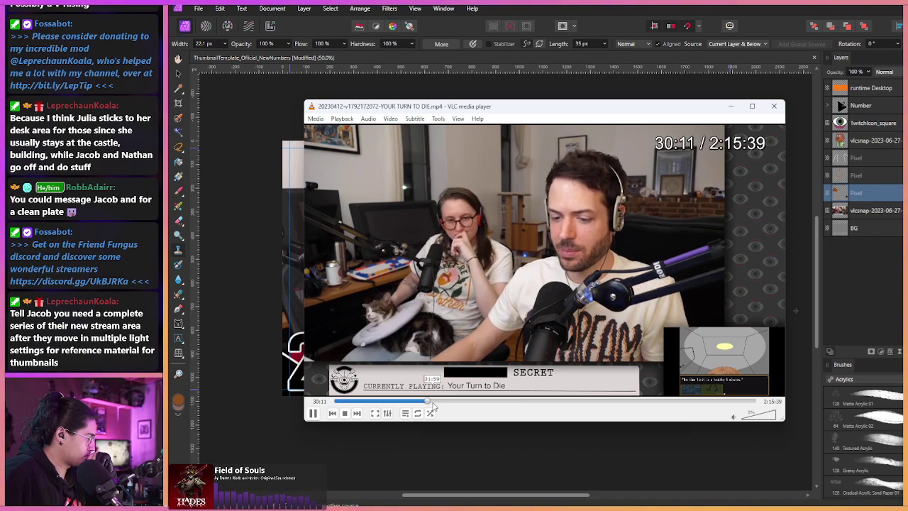
pyautogui.press('Left')
pyautogui.press('Left')
# - Check the YOUR TURN TO DIE full-camera view forward to about 33:24, and look at the frame at 1:32:21
pyautogui.press('Right')
pyautogui.press('Right')
pyautogui.press('Right')
pyautogui.hotkey('ctrl', 'Right')
pyautogui.hotkey('ctrl', 'Right')
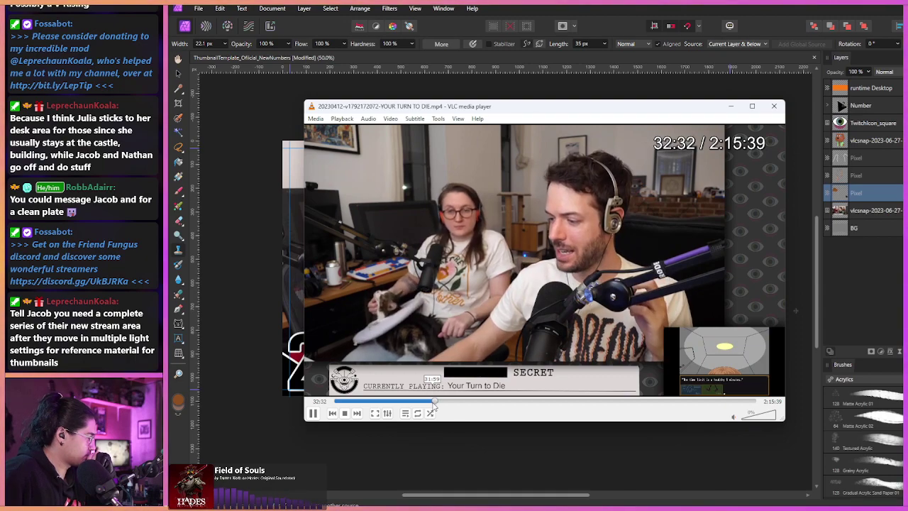
pyautogui.press('Right')
pyautogui.press('Right')
pyautogui.press('Right')
pyautogui.press('Right')
pyautogui.press('Right')
pyautogui.press('Left')
pyautogui.press('Left')
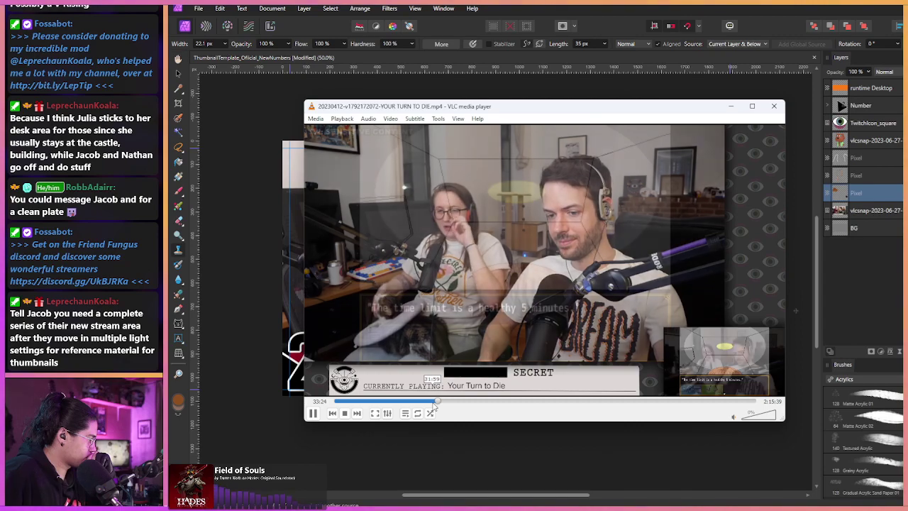
pyautogui.click(621, 400)
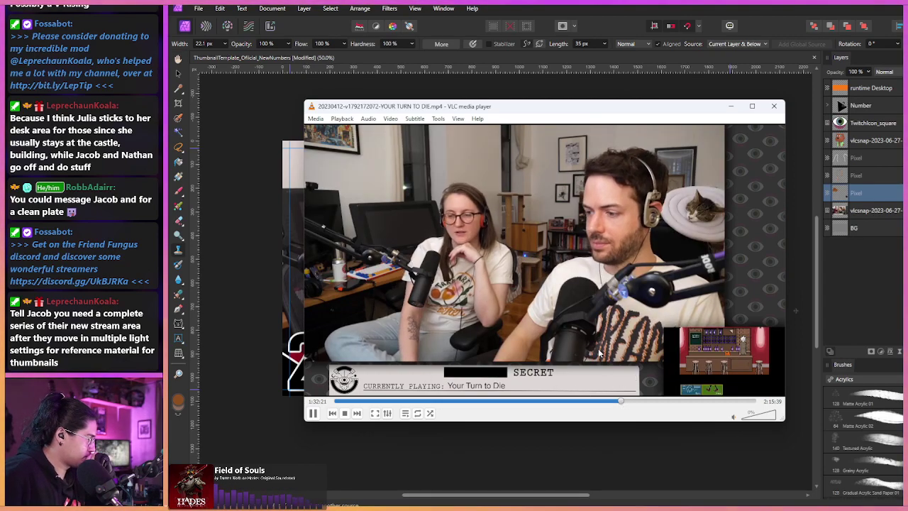
# - Pause the YOUR TURN TO DIE recording at 1:32:22 and take a snapshot of the frame
pyautogui.press('space')
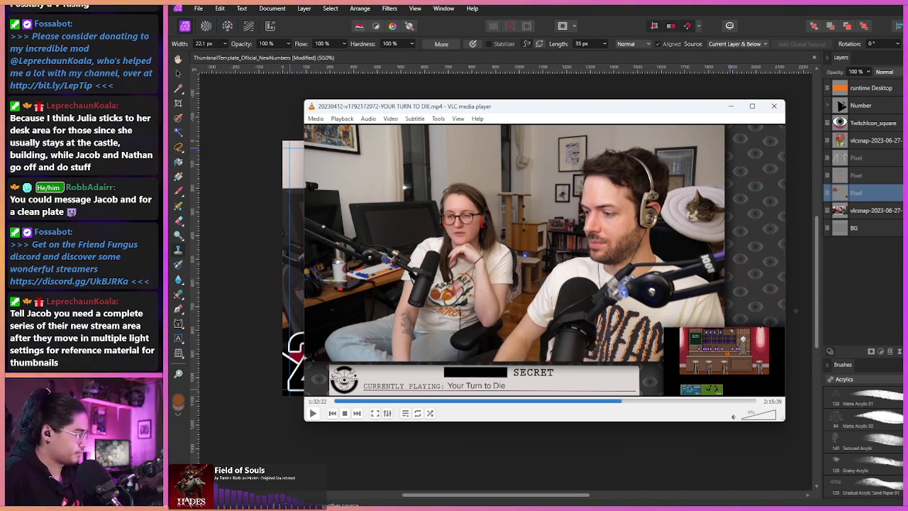
pyautogui.hotkey('shift', 's')
pyautogui.hotkey('alt', 'Left')
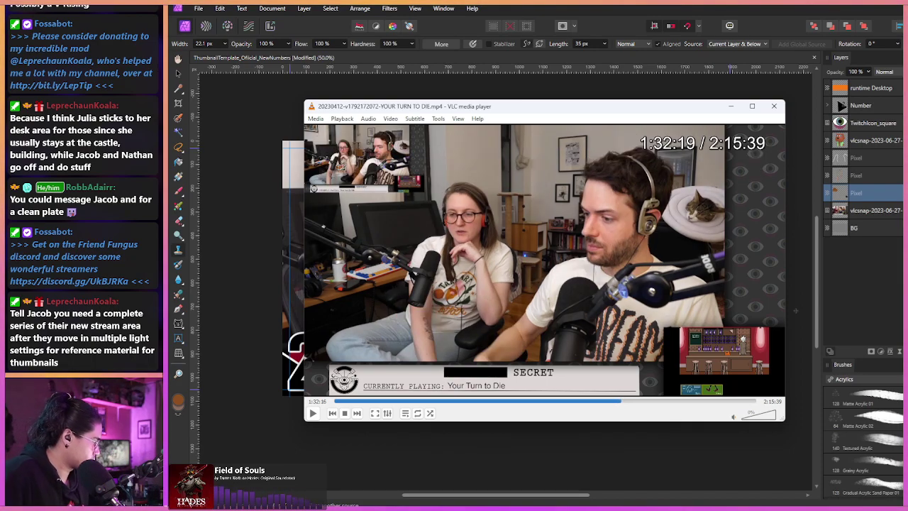
# - Compare nearby YOUR TURN TO DIE full-camera frames, going back to 1:31:37 and forward to 1:32:34 in short jumps
pyautogui.hotkey('shift', 'Left')
pyautogui.hotkey('shift', 'Left')
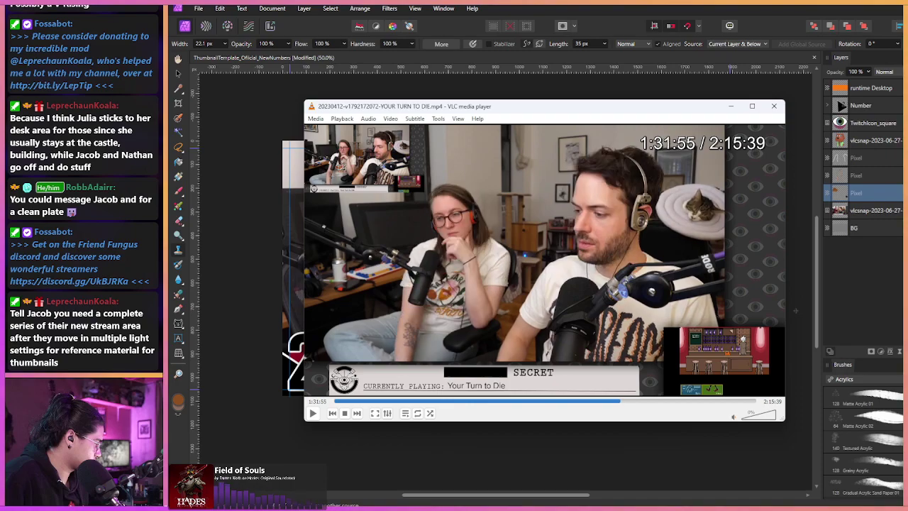
pyautogui.hotkey('shift', 'Left')
pyautogui.hotkey('shift', 'Left')
pyautogui.hotkey('shift', 'Left')
pyautogui.hotkey('shift', 'Left')
pyautogui.hotkey('shift', 'Left')
pyautogui.hotkey('shift', 'Left')
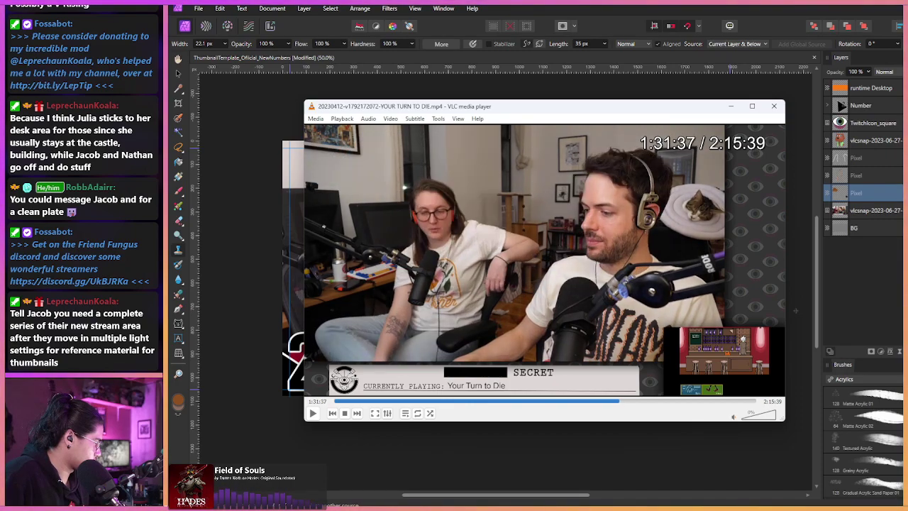
pyautogui.hotkey('shift', 'Right')
pyautogui.hotkey('shift', 'Right')
pyautogui.hotkey('shift', 'Right')
pyautogui.hotkey('shift', 'Right')
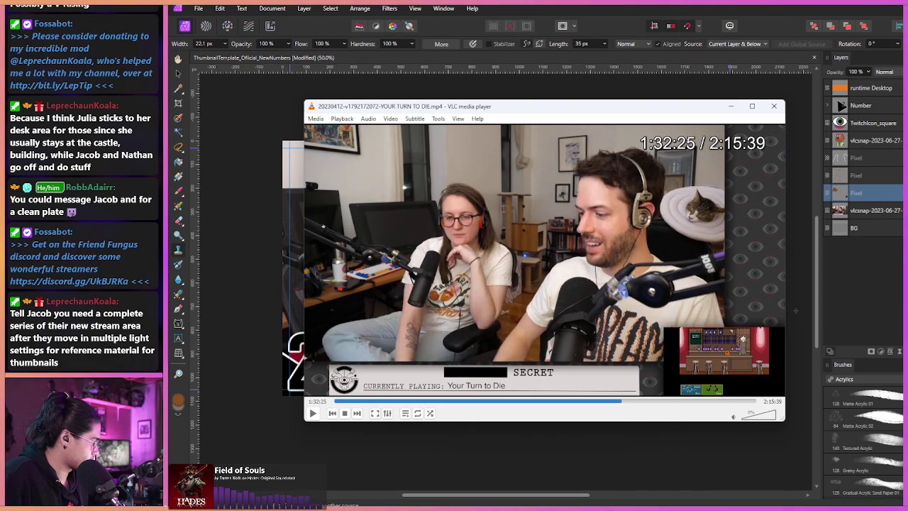
pyautogui.hotkey('shift', 'Left')
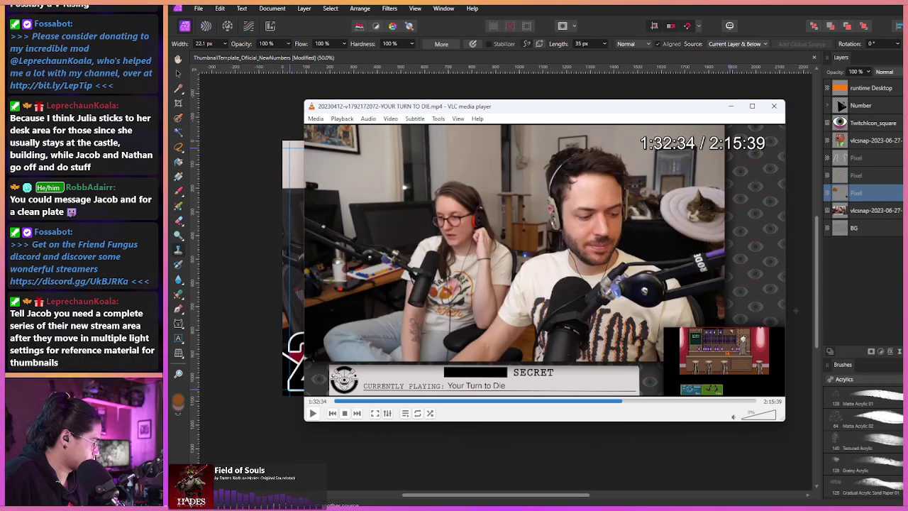
# - Go back through the YOUR TURN TO DIE full-camera view in three-second jumps from 1:32:34 to the game view at 1:29:04
pyautogui.hotkey('shift', 'Left')
pyautogui.hotkey('shift', 'Left')
pyautogui.hotkey('shift', 'Left')
pyautogui.hotkey('shift', 'Left')
pyautogui.hotkey('shift', 'Left')
pyautogui.hotkey('shift', 'Left')
pyautogui.hotkey('shift', 'Left')
pyautogui.hotkey('shift', 'Left')
pyautogui.hotkey('shift', 'Left')
pyautogui.hotkey('shift', 'Left')
pyautogui.hotkey('shift', 'Left')
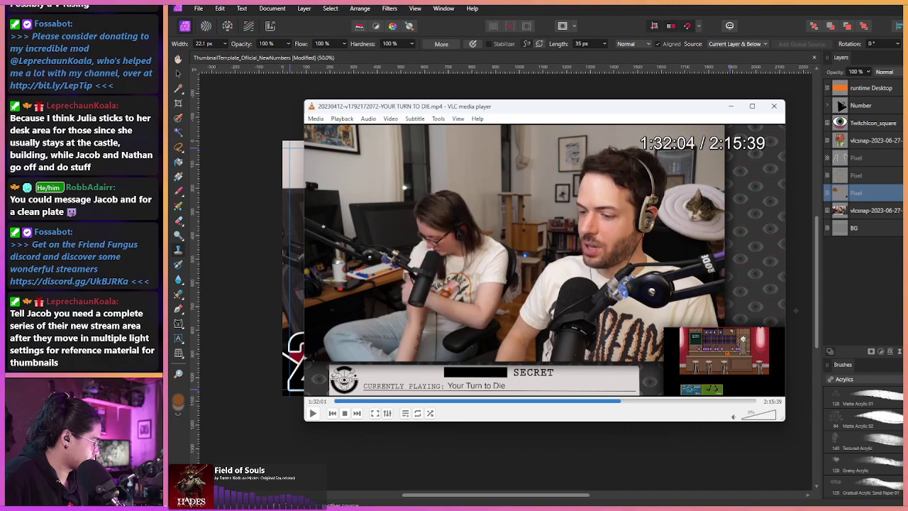
pyautogui.hotkey('shift', 'Left')
pyautogui.hotkey('shift', 'Left')
pyautogui.hotkey('shift', 'Left')
pyautogui.hotkey('shift', 'Left')
pyautogui.hotkey('shift', 'Left')
pyautogui.hotkey('shift', 'Left')
pyautogui.hotkey('shift', 'Left')
pyautogui.hotkey('shift', 'Left')
pyautogui.hotkey('shift', 'Left')
pyautogui.hotkey('shift', 'Left')
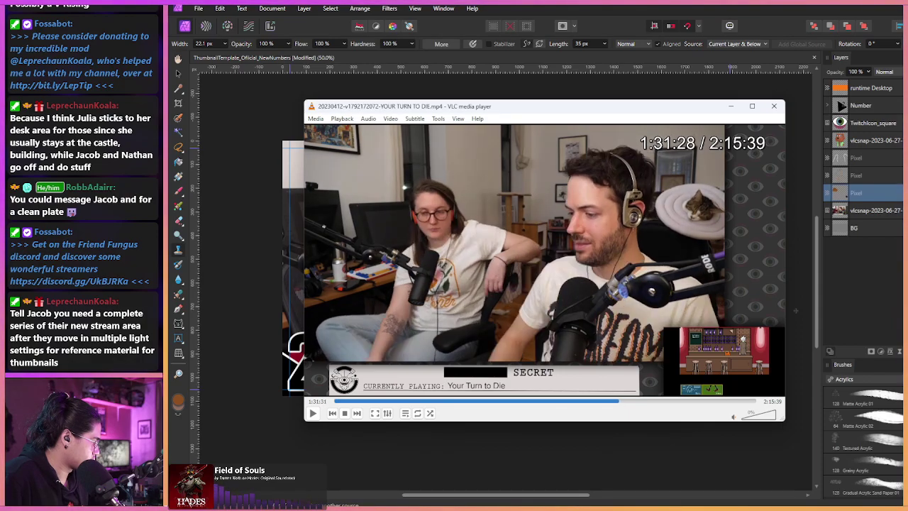
pyautogui.hotkey('shift', 'Left')
pyautogui.hotkey('shift', 'Left')
pyautogui.hotkey('shift', 'Left')
pyautogui.hotkey('shift', 'Left')
pyautogui.hotkey('shift', 'Left')
pyautogui.hotkey('shift', 'Left')
pyautogui.hotkey('shift', 'Left')
pyautogui.hotkey('shift', 'Left')
pyautogui.hotkey('shift', 'Left')
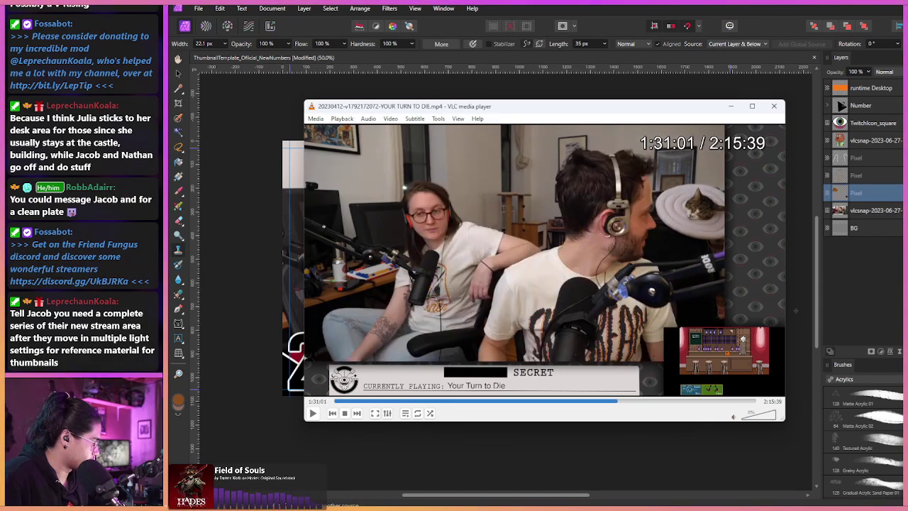
pyautogui.hotkey('shift', 'Left')
pyautogui.hotkey('shift', 'Left')
pyautogui.hotkey('shift', 'Left')
pyautogui.hotkey('shift', 'Left')
pyautogui.hotkey('shift', 'Left')
pyautogui.hotkey('shift', 'Left')
pyautogui.hotkey('shift', 'Left')
pyautogui.hotkey('shift', 'Left')
pyautogui.hotkey('shift', 'Left')
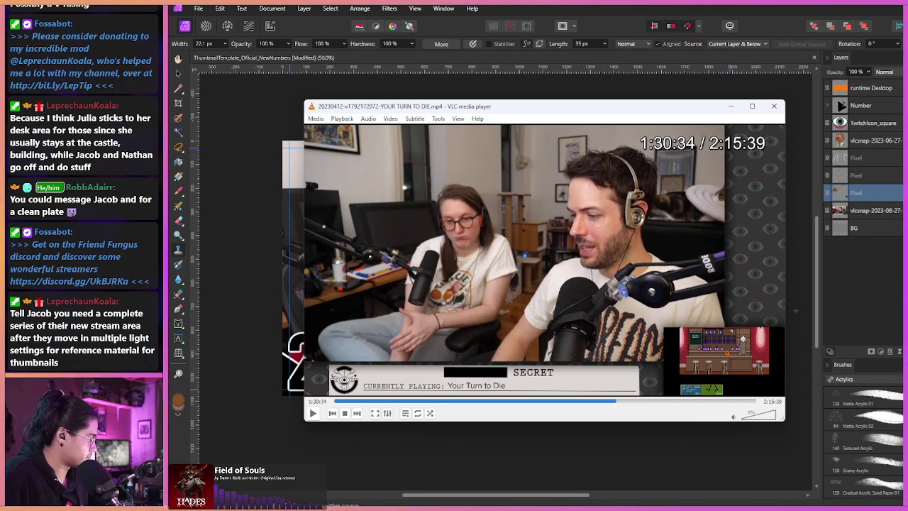
pyautogui.hotkey('shift', 'Left')
pyautogui.hotkey('shift', 'Left')
pyautogui.hotkey('shift', 'Left')
pyautogui.hotkey('shift', 'Left')
pyautogui.hotkey('shift', 'Left')
pyautogui.hotkey('shift', 'Left')
pyautogui.hotkey('shift', 'Left')
pyautogui.hotkey('shift', 'Left')
pyautogui.hotkey('shift', 'Left')
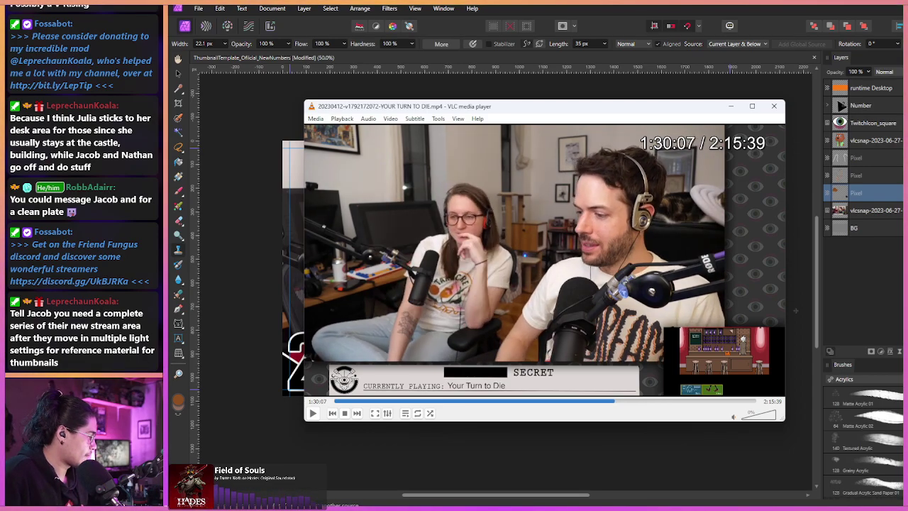
pyautogui.hotkey('shift', 'Left')
pyautogui.hotkey('shift', 'Left')
pyautogui.hotkey('shift', 'Left')
pyautogui.hotkey('shift', 'Left')
pyautogui.hotkey('shift', 'Left')
pyautogui.hotkey('shift', 'Left')
pyautogui.hotkey('shift', 'Left')
pyautogui.hotkey('shift', 'Left')
pyautogui.hotkey('shift', 'Left')
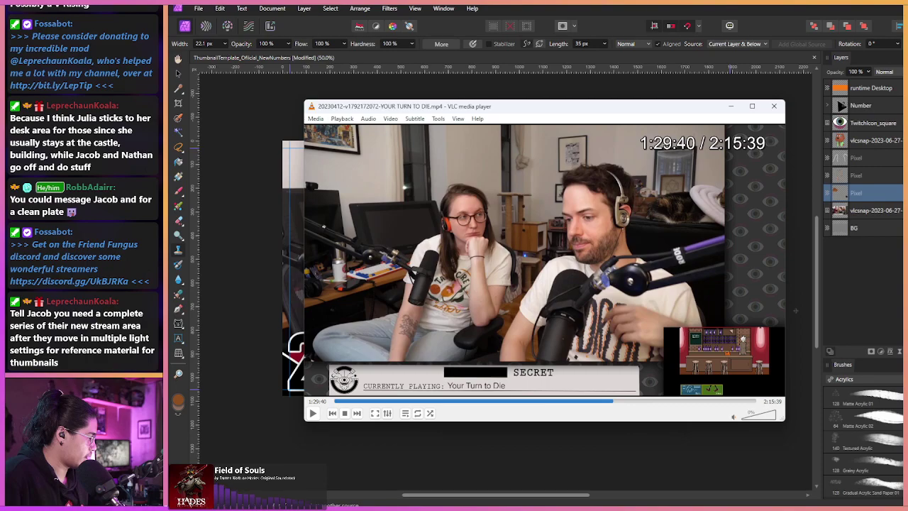
pyautogui.hotkey('shift', 'Left')
pyautogui.hotkey('shift', 'Left')
pyautogui.hotkey('shift', 'Left')
pyautogui.hotkey('shift', 'Left')
pyautogui.hotkey('shift', 'Left')
pyautogui.hotkey('shift', 'Left')
pyautogui.hotkey('shift', 'Left')
pyautogui.hotkey('shift', 'Left')
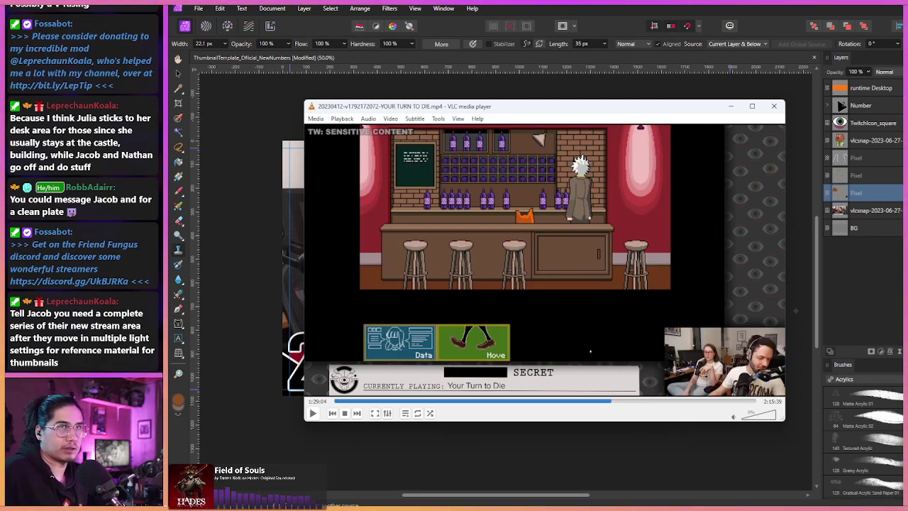
pyautogui.click(790, 293)
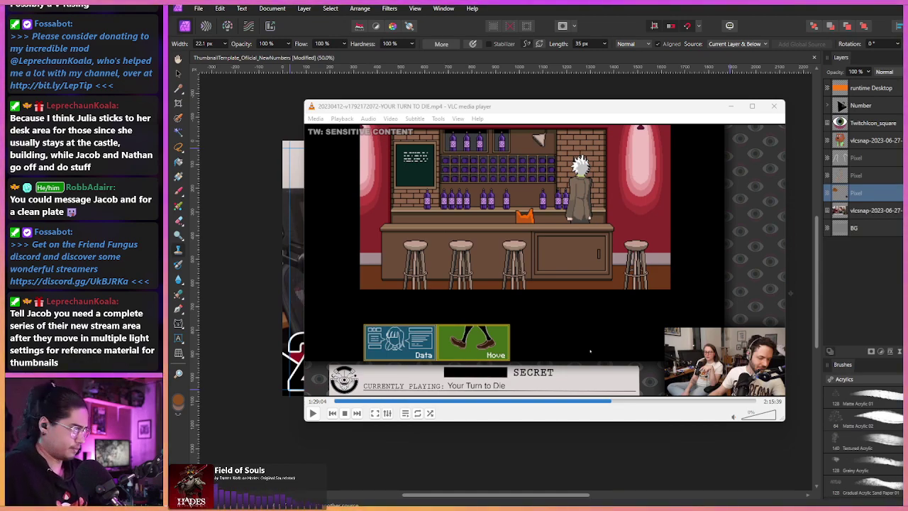
# - Examine the room background in the TEN DATES recording, starting paused at about 06:50 and moving forward in short jumps to 07:54
pyautogui.click(356, 401)
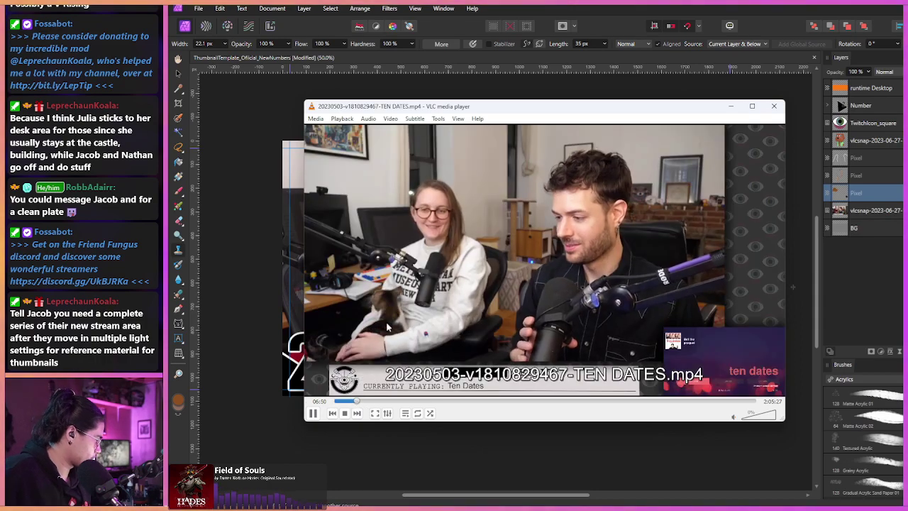
pyautogui.press('space')
pyautogui.hotkey('shift', 'Right')
pyautogui.hotkey('shift', 'Right')
pyautogui.hotkey('shift', 'Right')
pyautogui.hotkey('shift', 'Right')
pyautogui.hotkey('shift', 'Right')
pyautogui.hotkey('shift', 'Right')
pyautogui.hotkey('shift', 'Right')
pyautogui.hotkey('shift', 'Right')
pyautogui.hotkey('shift', 'Right')
pyautogui.hotkey('shift', 'Right')
pyautogui.press('Right')
pyautogui.press('Right')
pyautogui.press('Right')
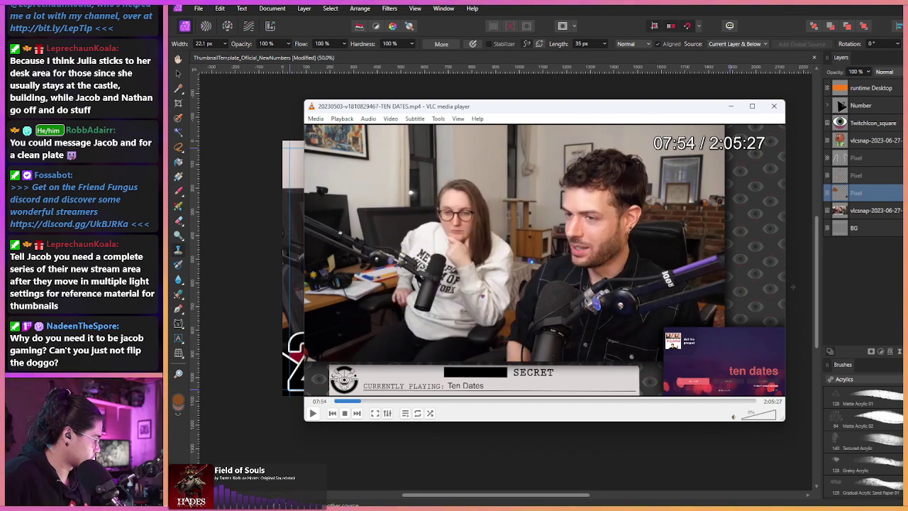
# - Continue through the TEN DATES full-camera segment in short jumps from 07:54 to 09:42
pyautogui.press('Right')
pyautogui.press('Right')
pyautogui.press('Right')
pyautogui.press('Right')
pyautogui.press('Right')
pyautogui.press('Right')
pyautogui.press('Right')
pyautogui.press('Right')
pyautogui.press('Right')
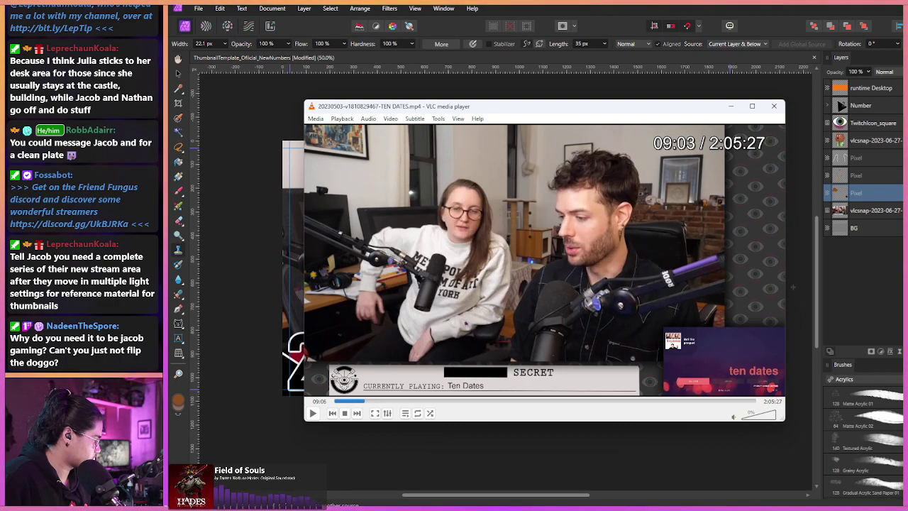
pyautogui.press('Right')
pyautogui.press('Right')
pyautogui.press('Right')
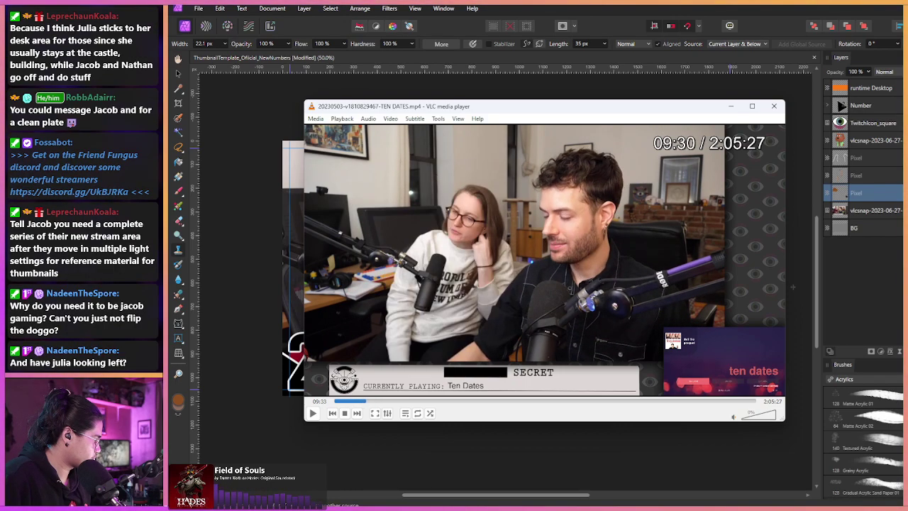
pyautogui.press('Right')
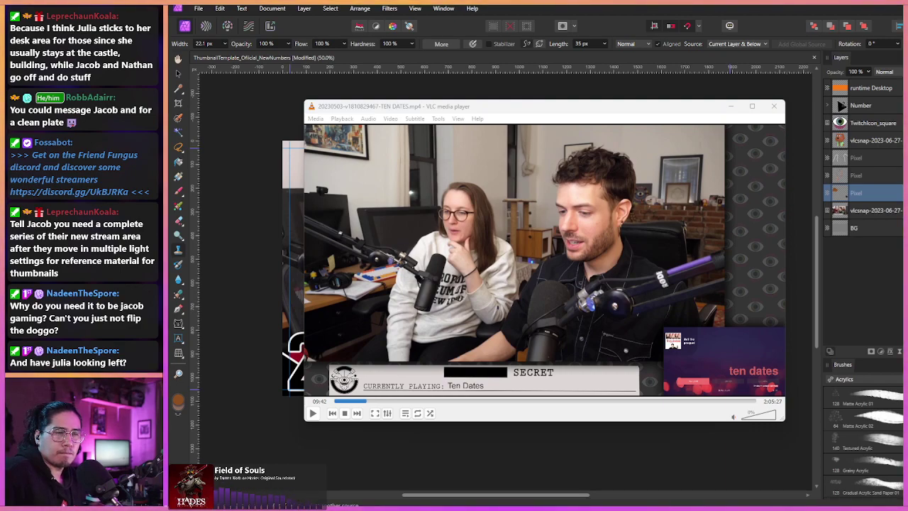
# - Play the RETURNAL recording from about 34:48 and check the full-camera view forward to 35:07
pyautogui.click(357, 413)
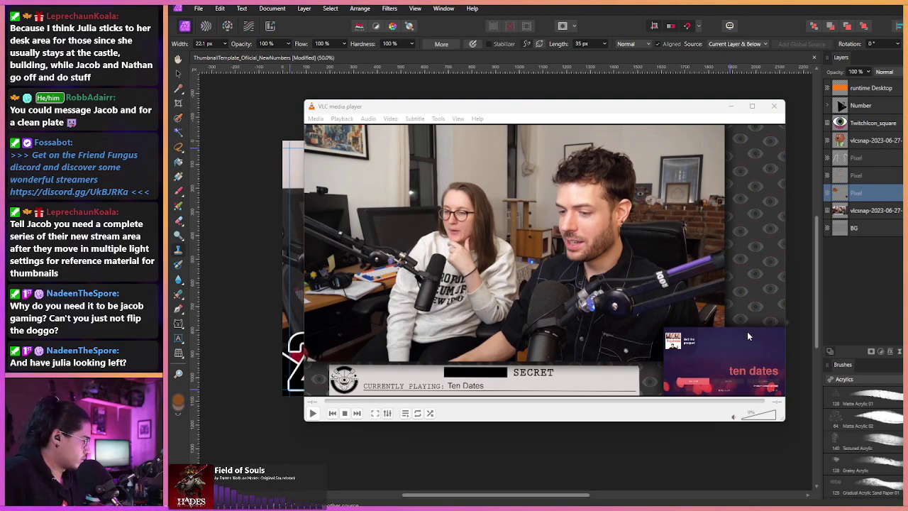
pyautogui.click(401, 401)
pyautogui.moveTo(401, 402); pyautogui.dragTo(434, 402)
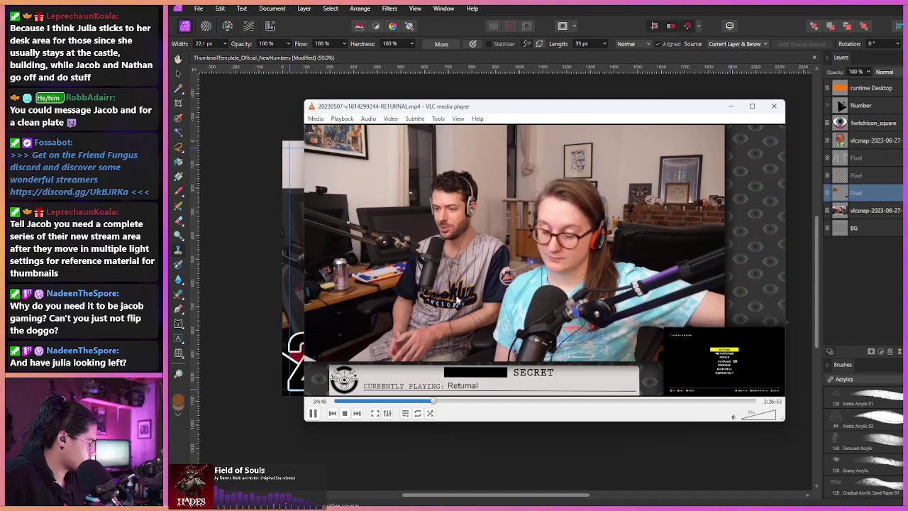
pyautogui.hotkey('shift', 'Right')
pyautogui.hotkey('shift', 'Right')
pyautogui.hotkey('shift', 'Right')
pyautogui.press('Right')
pyautogui.press('Right')
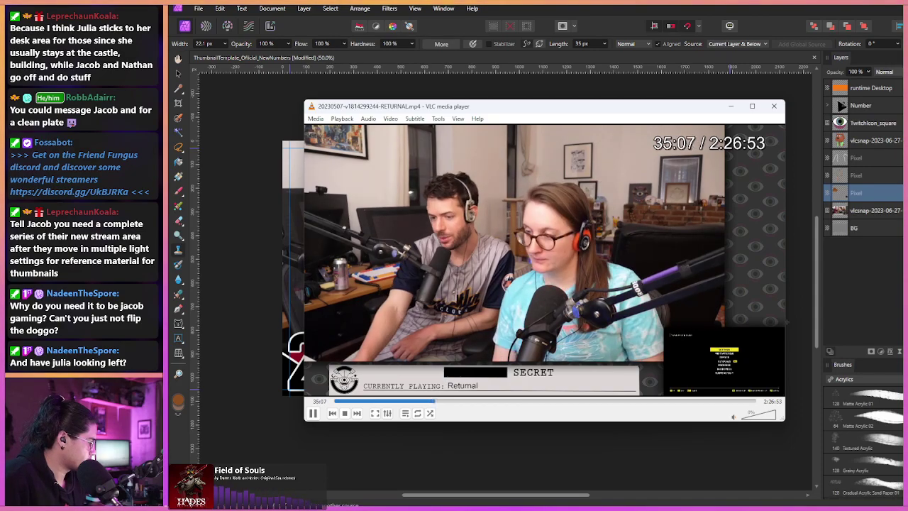
# - Examine the RETURNAL room background in short jumps from 35:07 past 37:11, pausing at 37:23
pyautogui.hotkey('shift', 'Right')
pyautogui.hotkey('shift', 'Right')
pyautogui.hotkey('shift', 'Right')
pyautogui.hotkey('shift', 'Right')
pyautogui.hotkey('shift', 'Right')
pyautogui.hotkey('shift', 'Right')
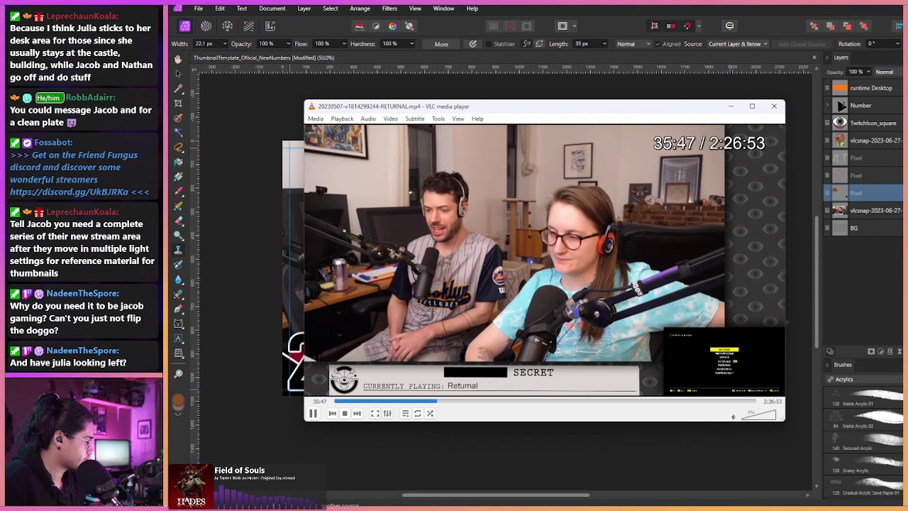
pyautogui.press('Right')
pyautogui.press('Right')
pyautogui.press('Right')
pyautogui.press('Right')
pyautogui.press('Right')
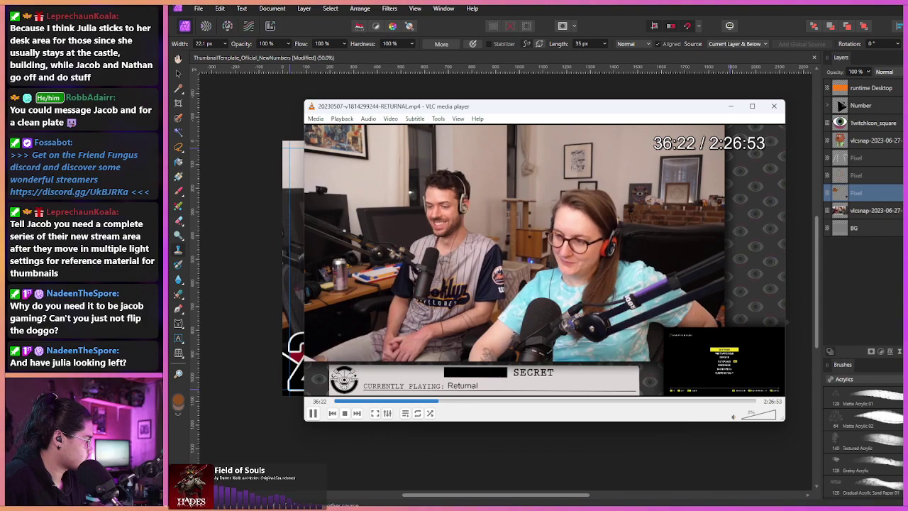
pyautogui.press('Right')
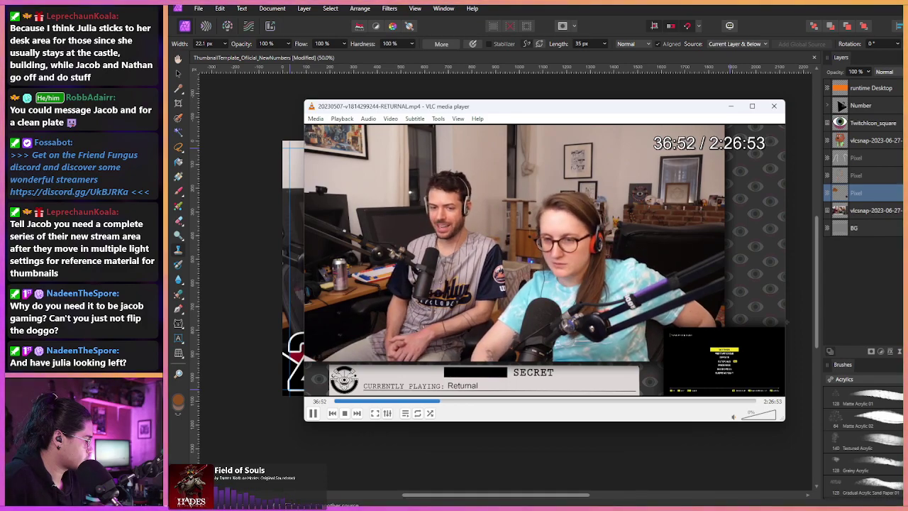
pyautogui.press('Right')
pyautogui.press('Right')
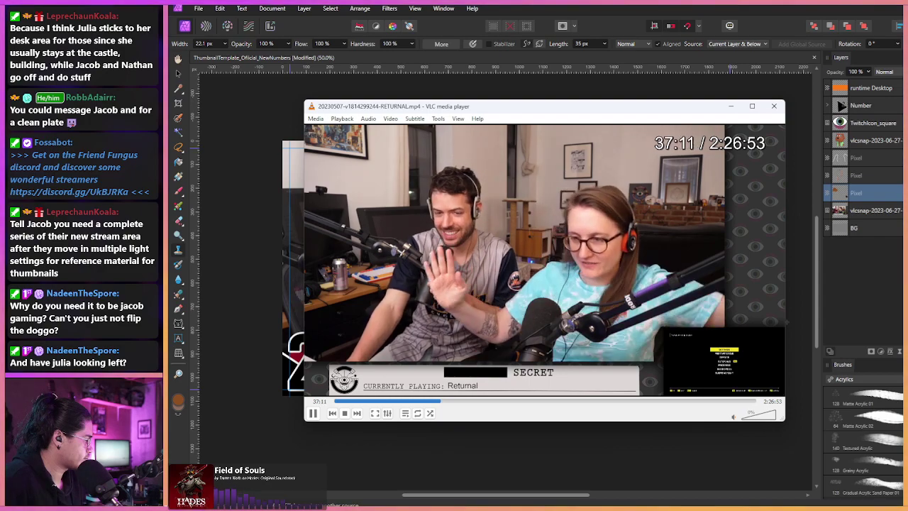
pyautogui.press('space')
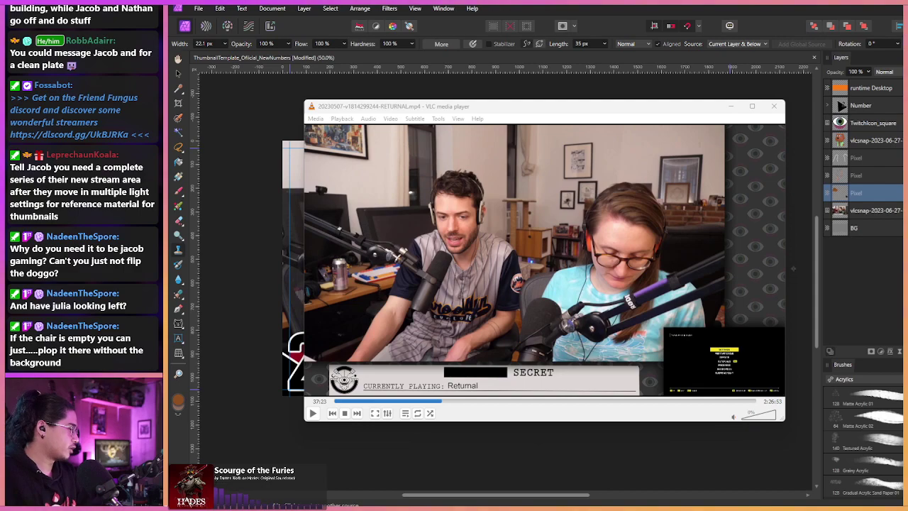
# - Return to the thumbnail document and bring back the brown dog puppet over the host in the patterned green shirt
pyautogui.click(844, 300)
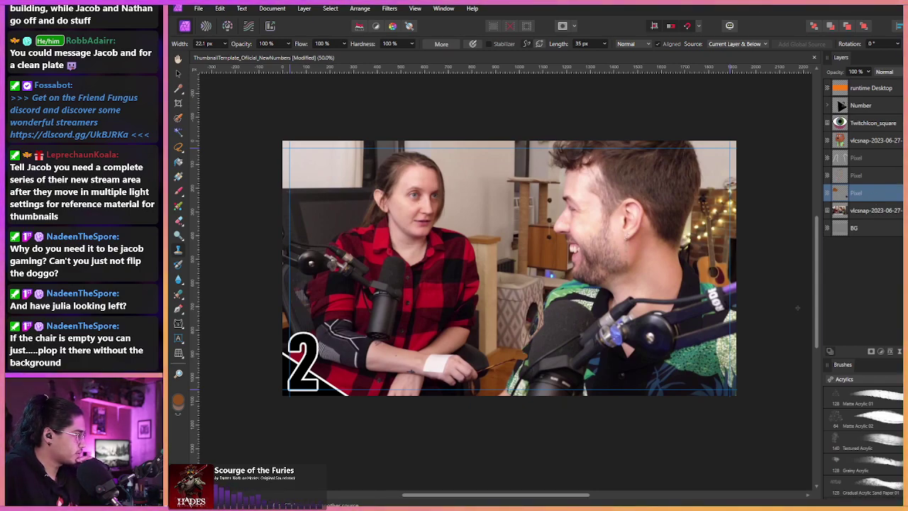
pyautogui.hotkey('ctrl', 'z')
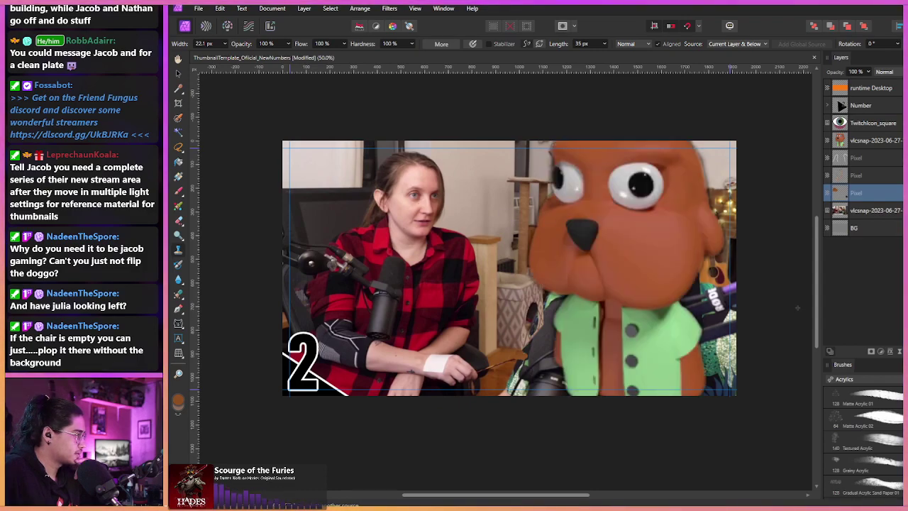
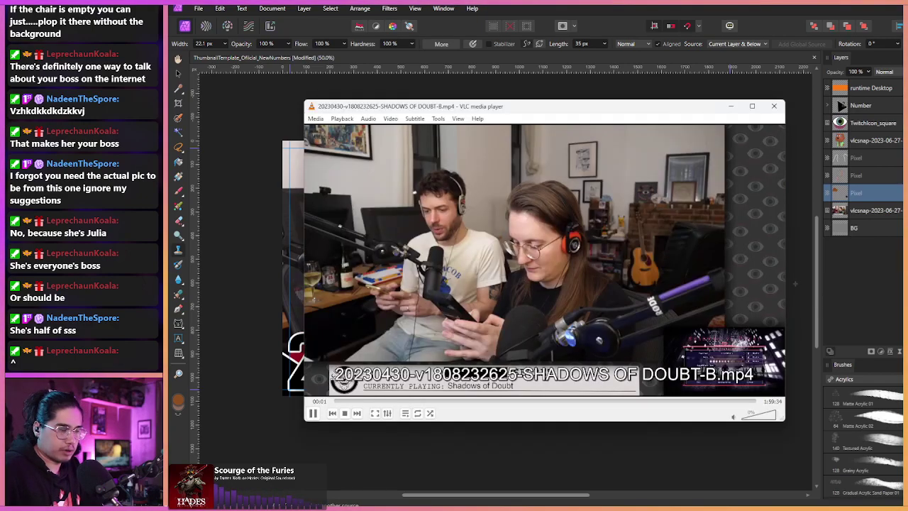
# - Check the thumbnail, switch back to VLC, and examine the SHADOWS OF DOUBT-B full-camera view in short jumps to 01:35
pyautogui.click(792, 343)
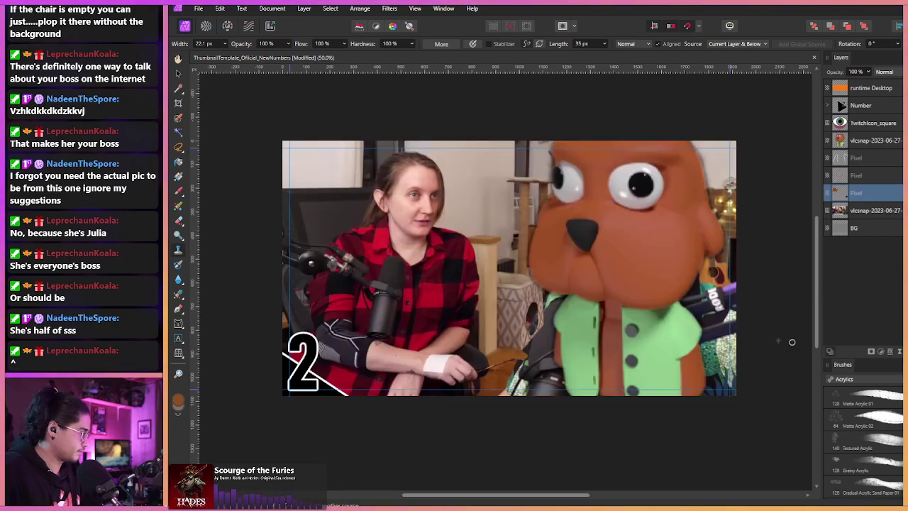
pyautogui.hotkey('alt', 'Tab')
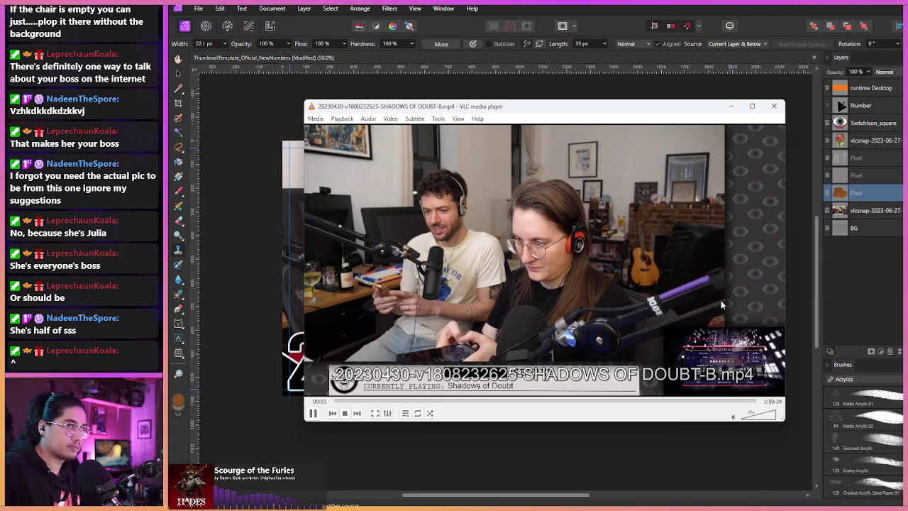
pyautogui.press('Right')
pyautogui.press('Right')
pyautogui.press('Right')
pyautogui.press('Right')
pyautogui.press('Right')
pyautogui.press('Right')
pyautogui.press('Right')
pyautogui.press('Right')
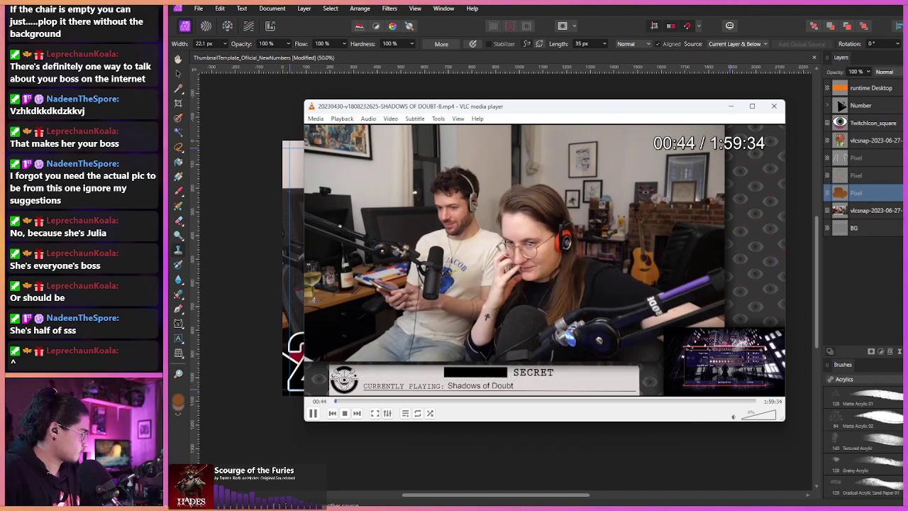
pyautogui.press('Right')
pyautogui.press('Right')
pyautogui.press('Right')
pyautogui.press('Right')
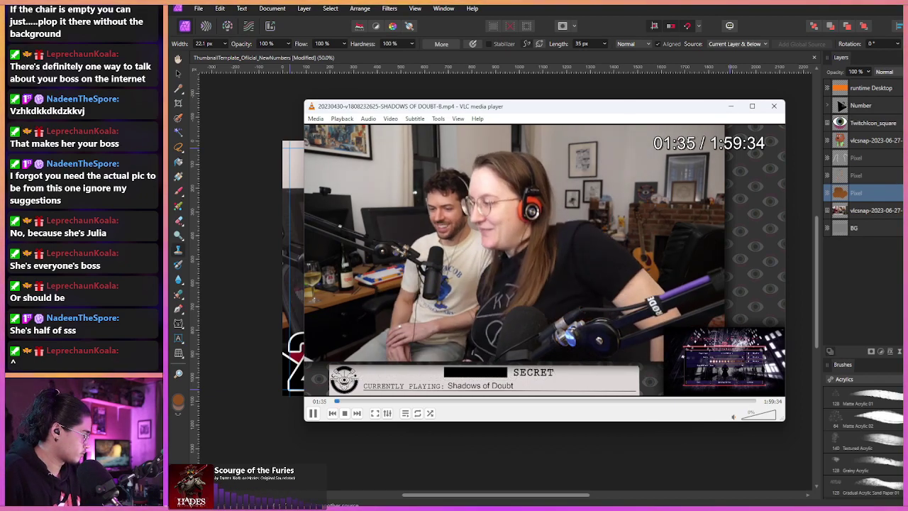
# - Continue through the SHADOWS OF DOUBT-B recording from 01:35 to the game loading screen at 03:06
pyautogui.hotkey('ctrl', 'Right')
pyautogui.hotkey('ctrl', 'Right')
pyautogui.hotkey('ctrl', 'Right')
pyautogui.hotkey('ctrl', 'Right')
pyautogui.hotkey('ctrl', 'Right')
pyautogui.hotkey('ctrl', 'Right')
pyautogui.hotkey('ctrl', 'Right')
pyautogui.hotkey('ctrl', 'Right')
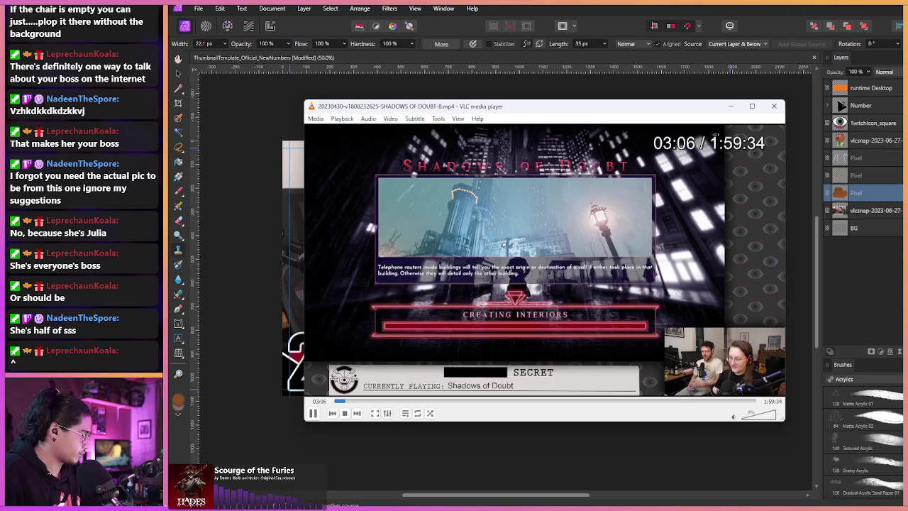
# - Scan the SHADOWS OF DOUBT-B recording in one-minute jumps from 03:06 to the full-camera view at 33:11
pyautogui.hotkey('ctrl', 'Right')
pyautogui.hotkey('ctrl', 'Right')
pyautogui.hotkey('ctrl', 'Right')
pyautogui.hotkey('ctrl', 'Right')
pyautogui.hotkey('ctrl', 'Right')
pyautogui.hotkey('ctrl', 'Right')
pyautogui.hotkey('ctrl', 'Right')
pyautogui.hotkey('ctrl', 'Right')
pyautogui.hotkey('ctrl', 'Right')
pyautogui.hotkey('ctrl', 'Right')
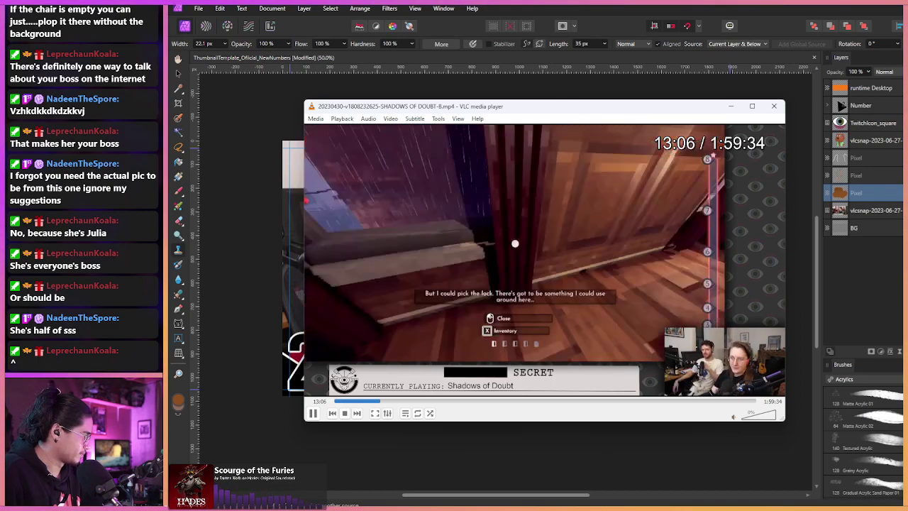
pyautogui.hotkey('ctrl', 'Right')
pyautogui.hotkey('ctrl', 'Right')
pyautogui.hotkey('ctrl', 'Right')
pyautogui.hotkey('ctrl', 'Right')
pyautogui.hotkey('ctrl', 'Right')
pyautogui.hotkey('ctrl', 'Right')
pyautogui.hotkey('ctrl', 'Right')
pyautogui.hotkey('ctrl', 'Right')
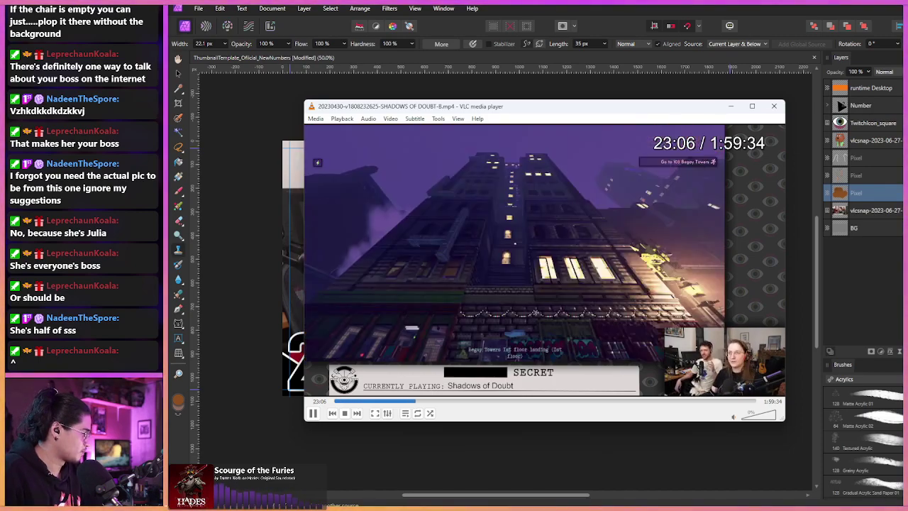
pyautogui.hotkey('ctrl', 'Right')
pyautogui.hotkey('ctrl', 'Right')
pyautogui.hotkey('ctrl', 'Right')
pyautogui.hotkey('ctrl', 'Right')
pyautogui.hotkey('ctrl', 'Right')
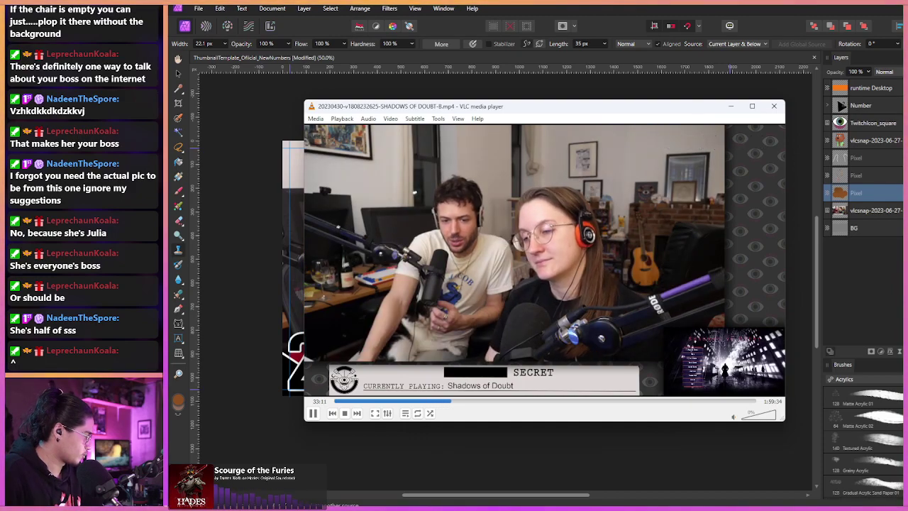
# - Examine the room background in the SHADOWS OF DOUBT-B full-camera view in ten-second jumps from 33:11 to 35:07
pyautogui.hotkey('alt', 'Right')
pyautogui.hotkey('alt', 'Right')
pyautogui.hotkey('alt', 'Right')
pyautogui.hotkey('alt', 'Right')
pyautogui.hotkey('alt', 'Right')
pyautogui.hotkey('alt', 'Right')
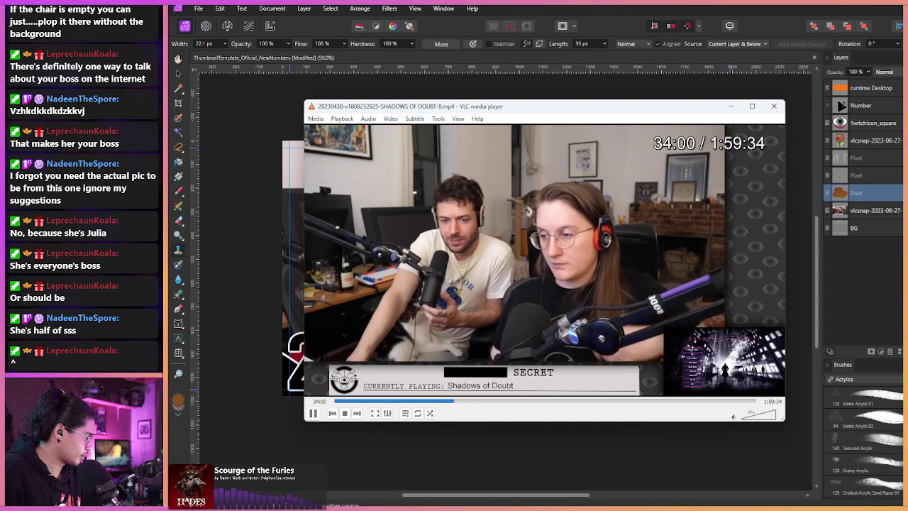
pyautogui.hotkey('alt', 'Right')
pyautogui.hotkey('alt', 'Right')
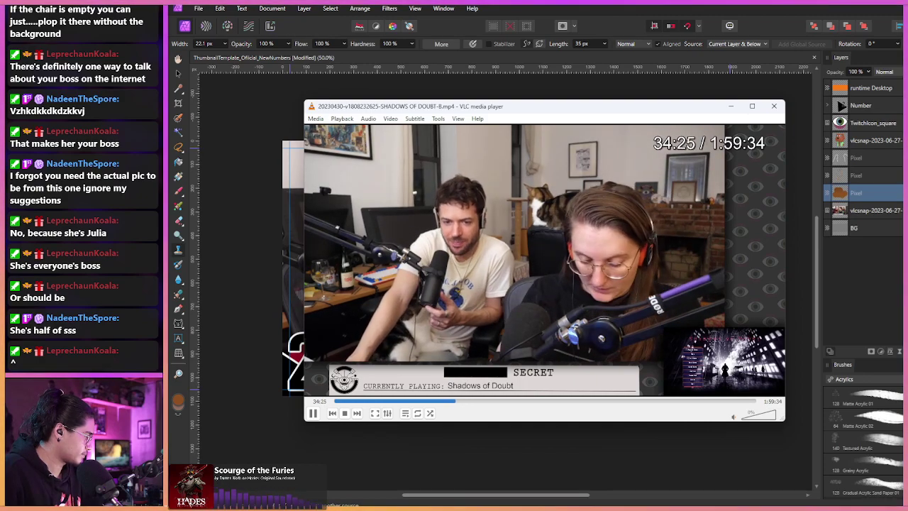
pyautogui.hotkey('alt', 'Right')
pyautogui.hotkey('alt', 'Right')
pyautogui.hotkey('alt', 'Right')
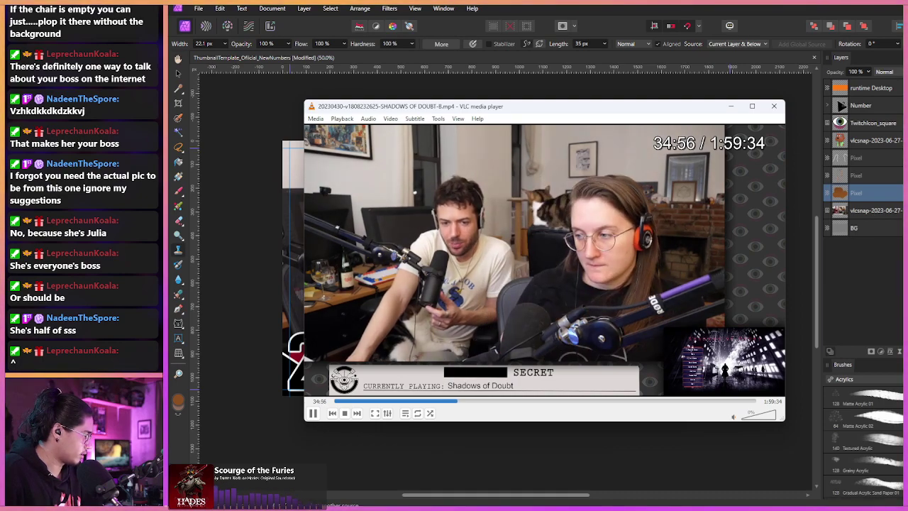
pyautogui.hotkey('alt', 'Right')
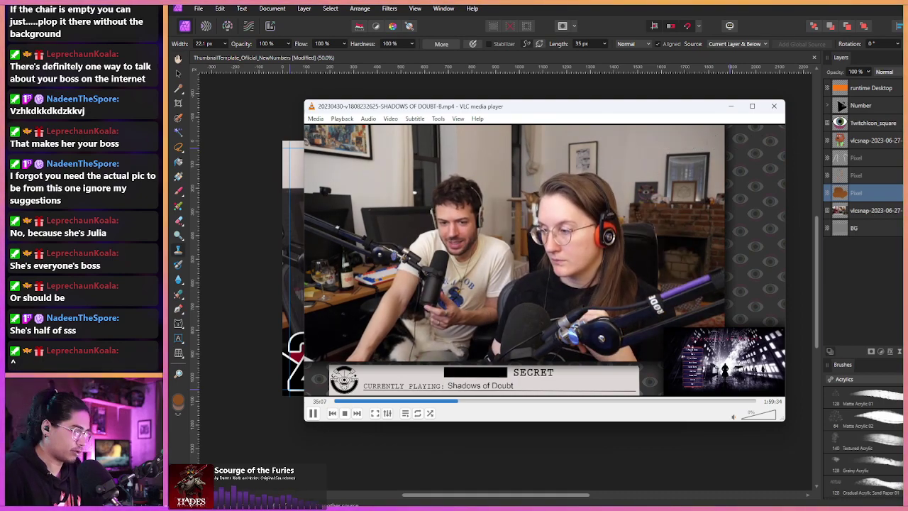
pyautogui.press('space')
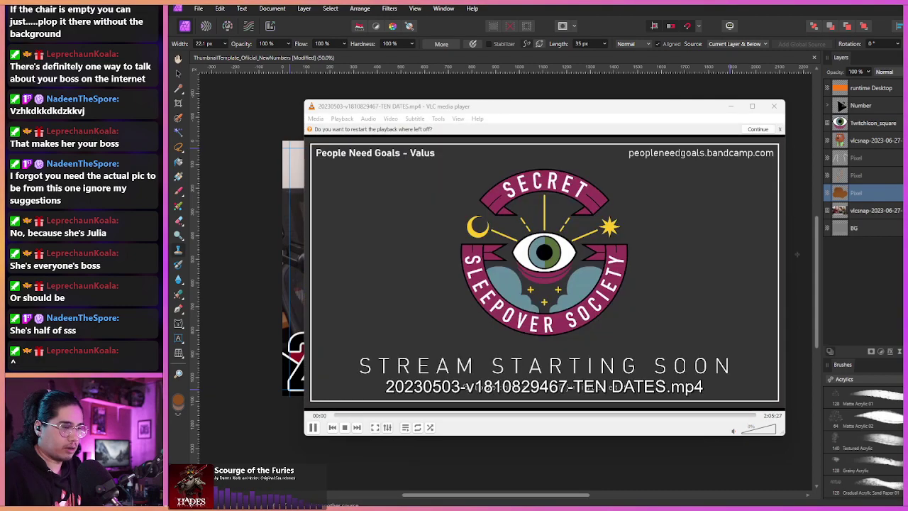
# - Sample the start of the TEN DATES recording at several points and settle on the full-camera view at 10:45
pyautogui.click(381, 416)
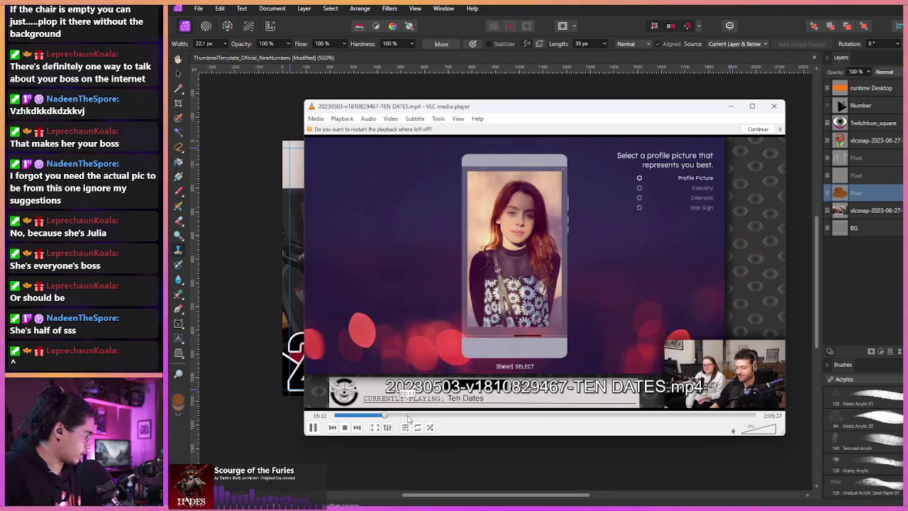
pyautogui.click(368, 416)
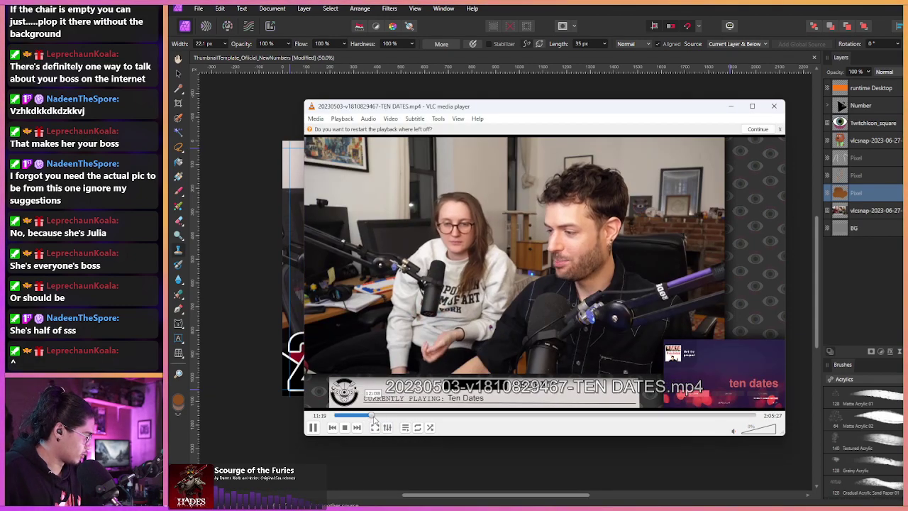
pyautogui.click(358, 405)
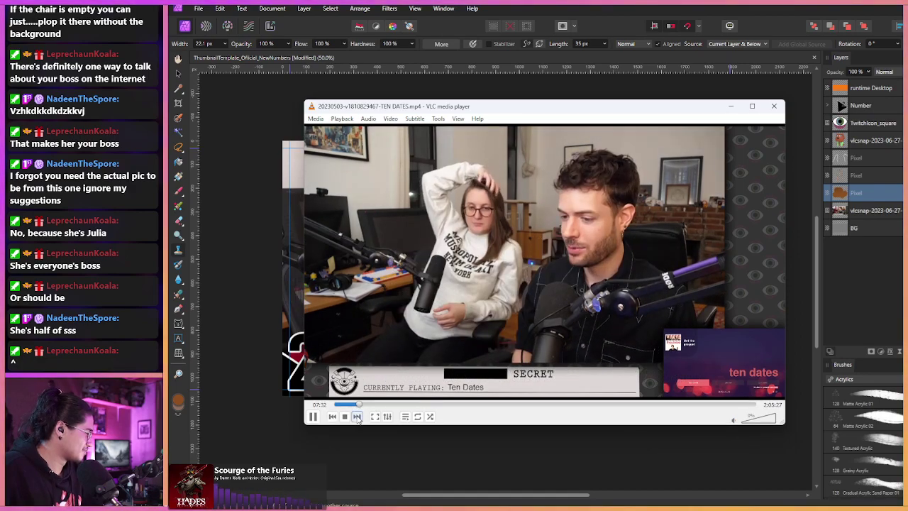
pyautogui.click(356, 405)
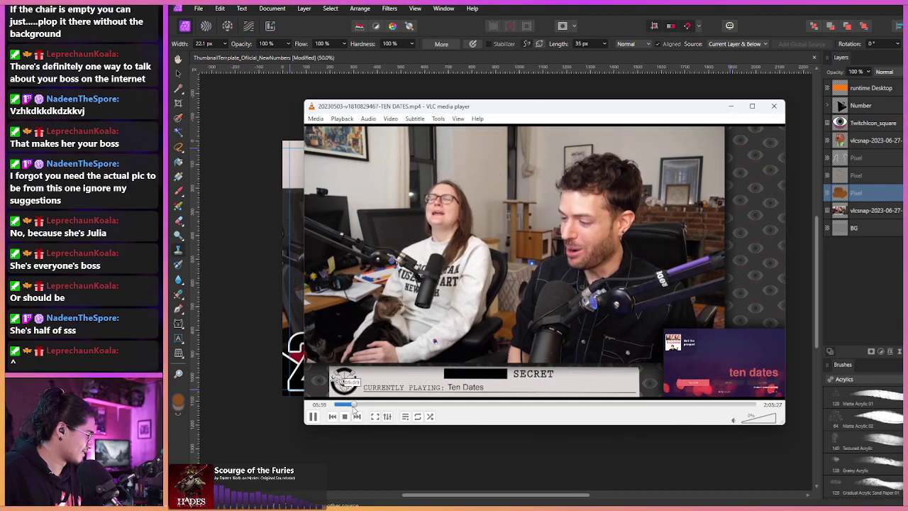
pyautogui.click(370, 405)
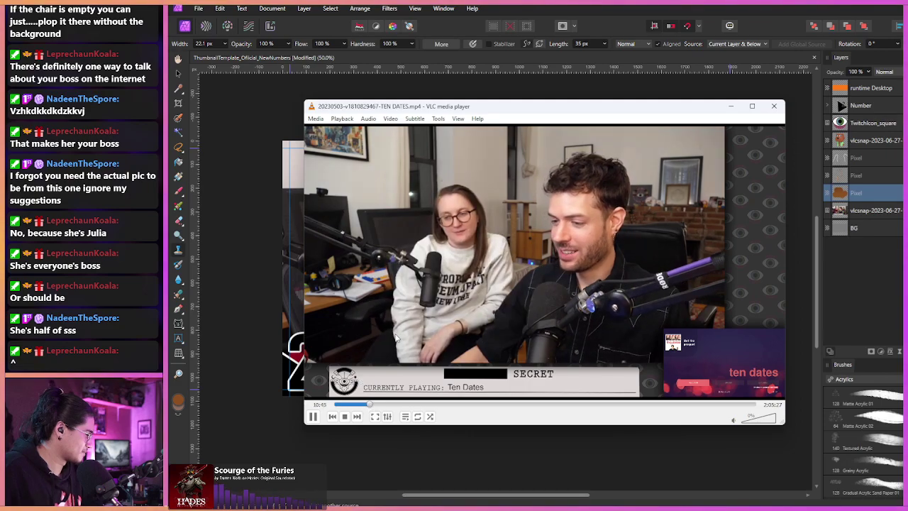
# - Examine the TEN DATES full-camera view in short jumps from 10:45 past 11:36, pausing playback at 12:51
pyautogui.hotkey('alt', 'Right')
pyautogui.hotkey('alt', 'Right')
pyautogui.hotkey('alt', 'Right')
pyautogui.hotkey('alt', 'Right')
pyautogui.hotkey('alt', 'Right')
pyautogui.hotkey('alt', 'Right')
pyautogui.hotkey('alt', 'Right')
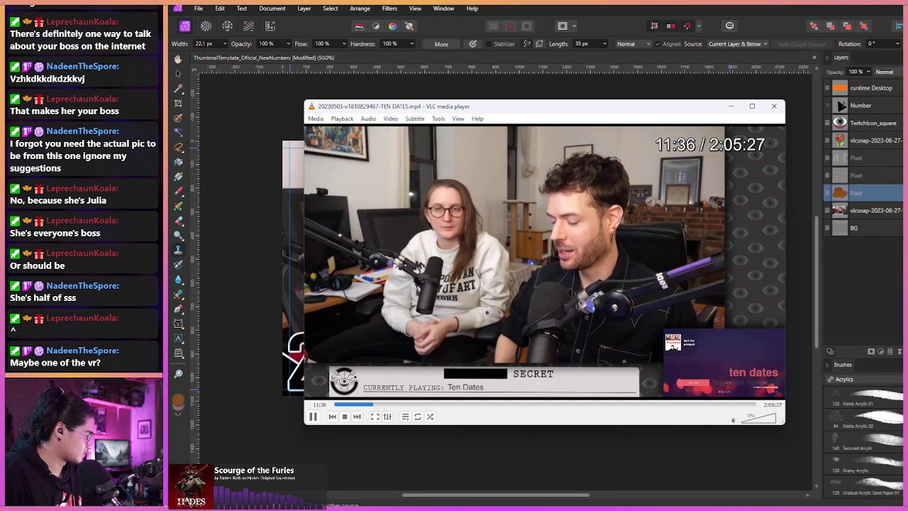
pyautogui.press('Right')
pyautogui.press('Right')
pyautogui.press('Right')
pyautogui.press('Right')
pyautogui.press('Right')
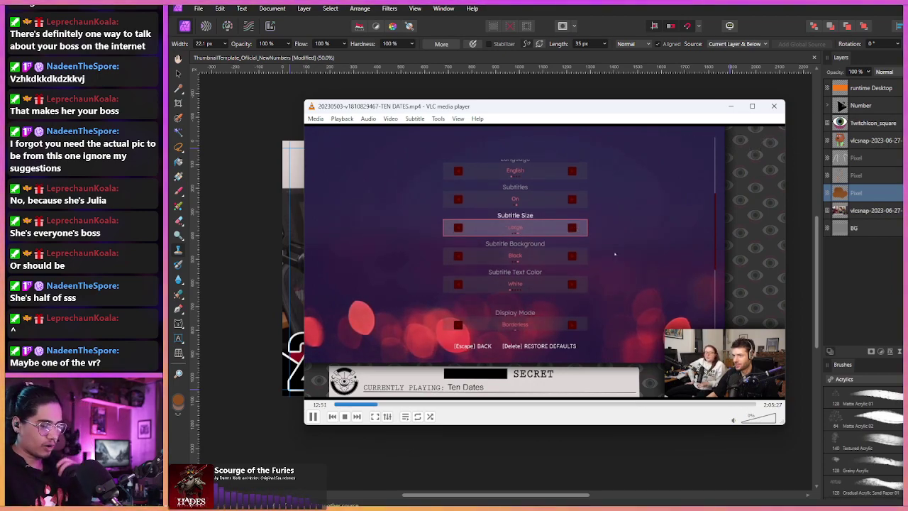
pyautogui.press('space')
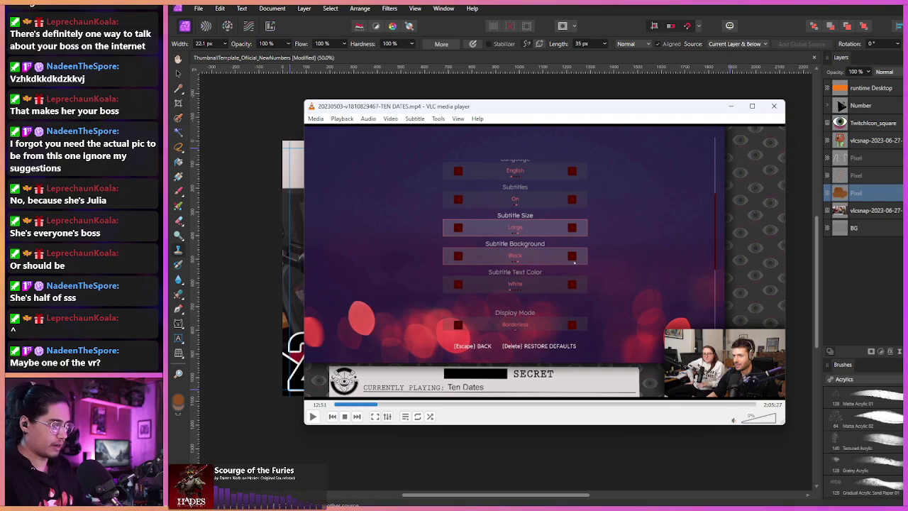
# - Scan the paused TEN DATES recording in one-minute jumps from 12:51 to 25:51, looking for a clear background
pyautogui.hotkey('ctrl', 'Right')
pyautogui.hotkey('ctrl', 'Right')
pyautogui.hotkey('ctrl', 'Right')
pyautogui.hotkey('ctrl', 'Right')
pyautogui.hotkey('ctrl', 'Right')
pyautogui.hotkey('ctrl', 'Right')
pyautogui.hotkey('ctrl', 'Right')
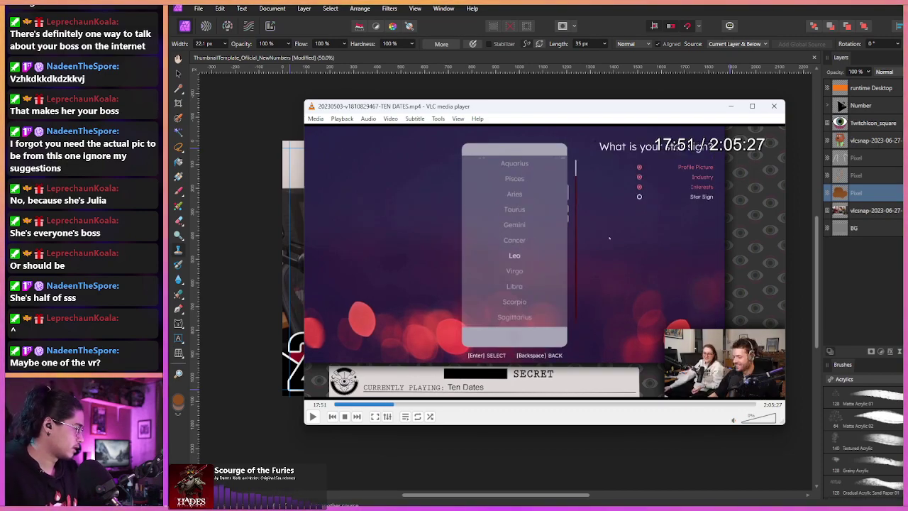
pyautogui.hotkey('ctrl', 'Right')
pyautogui.hotkey('ctrl', 'Right')
pyautogui.hotkey('ctrl', 'Right')
pyautogui.hotkey('ctrl', 'Right')
pyautogui.hotkey('ctrl', 'Right')
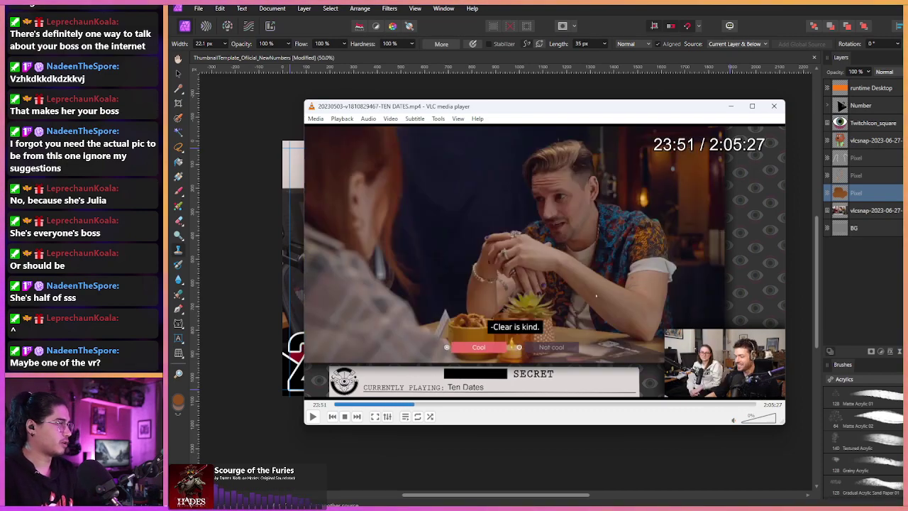
pyautogui.hotkey('ctrl', 'Right')
pyautogui.hotkey('ctrl', 'Right')
pyautogui.hotkey('ctrl', 'Right')
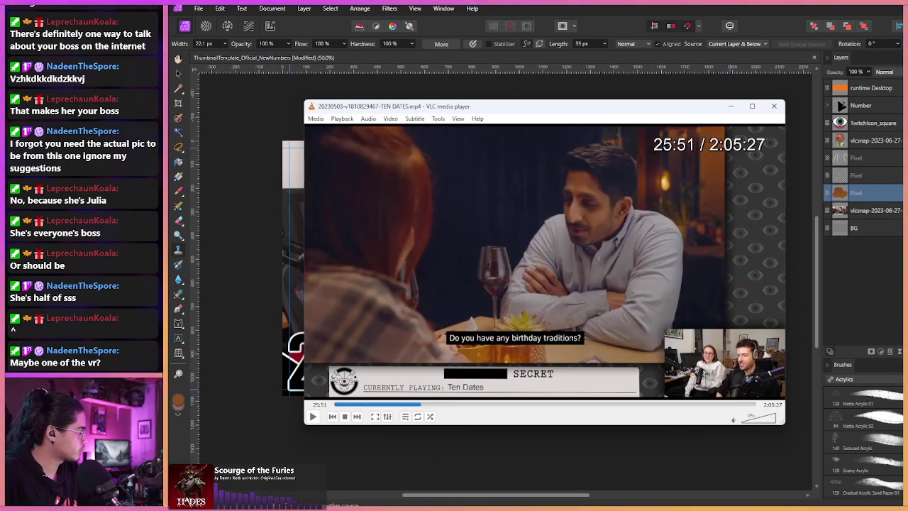
# - Continue scanning the TEN DATES recording from 25:51 to 38:21, switching to ten-second jumps for the last stretch
pyautogui.hotkey('ctrl', 'Right')
pyautogui.hotkey('ctrl', 'Right')
pyautogui.hotkey('ctrl', 'Right')
pyautogui.hotkey('ctrl', 'Right')
pyautogui.hotkey('ctrl', 'Right')
pyautogui.hotkey('ctrl', 'Right')
pyautogui.hotkey('ctrl', 'Right')
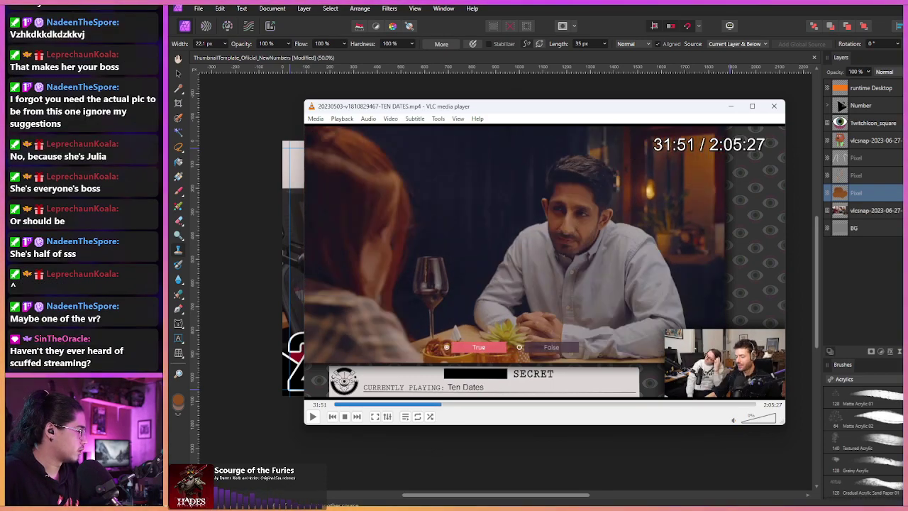
pyautogui.hotkey('ctrl', 'Right')
pyautogui.hotkey('ctrl', 'Right')
pyautogui.hotkey('ctrl', 'Right')
pyautogui.hotkey('alt', 'Right')
pyautogui.hotkey('alt', 'Right')
pyautogui.hotkey('alt', 'Right')
pyautogui.hotkey('alt', 'Right')
pyautogui.hotkey('alt', 'Right')
pyautogui.hotkey('alt', 'Right')
pyautogui.hotkey('alt', 'Right')
pyautogui.hotkey('alt', 'Right')
pyautogui.hotkey('alt', 'Right')
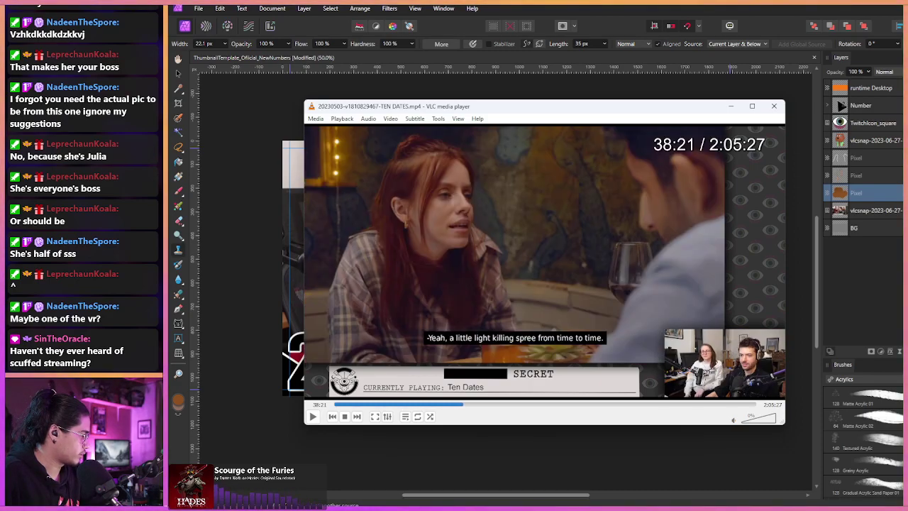
# - Scan the TEN DATES recording in one-minute jumps from 38:21 to the red beret scene at 56:21
pyautogui.hotkey('ctrl', 'Right')
pyautogui.hotkey('ctrl', 'Right')
pyautogui.hotkey('ctrl', 'Right')
pyautogui.hotkey('ctrl', 'Right')
pyautogui.hotkey('ctrl', 'Right')
pyautogui.hotkey('ctrl', 'Right')
pyautogui.hotkey('ctrl', 'Right')
pyautogui.hotkey('ctrl', 'Right')
pyautogui.hotkey('ctrl', 'Right')
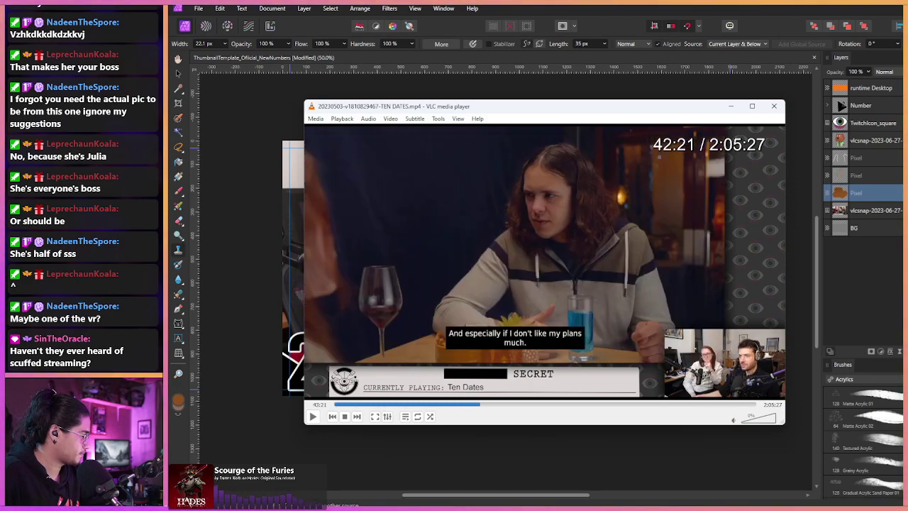
pyautogui.hotkey('ctrl', 'Right')
pyautogui.hotkey('ctrl', 'Right')
pyautogui.hotkey('ctrl', 'Right')
pyautogui.hotkey('ctrl', 'Right')
pyautogui.hotkey('ctrl', 'Right')
pyautogui.hotkey('ctrl', 'Right')
pyautogui.hotkey('ctrl', 'Right')
pyautogui.hotkey('ctrl', 'Right')
pyautogui.hotkey('ctrl', 'Right')
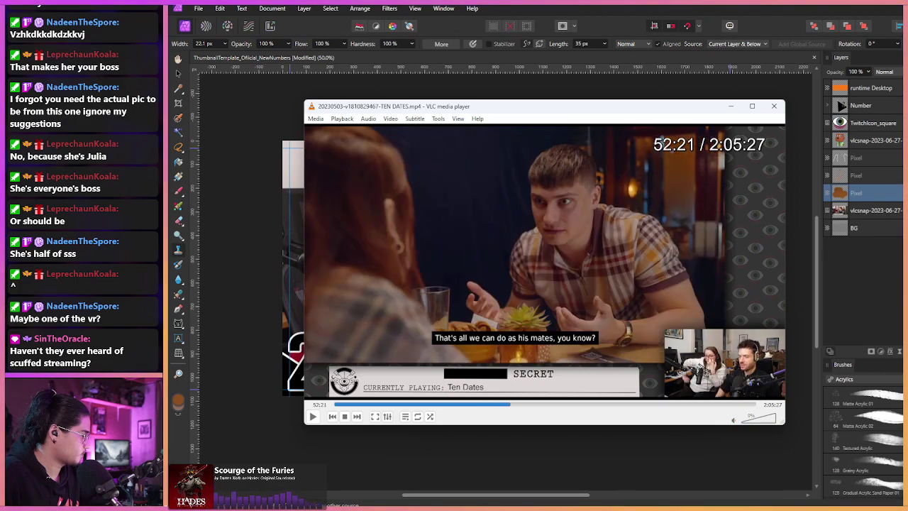
pyautogui.hotkey('ctrl', 'Left')
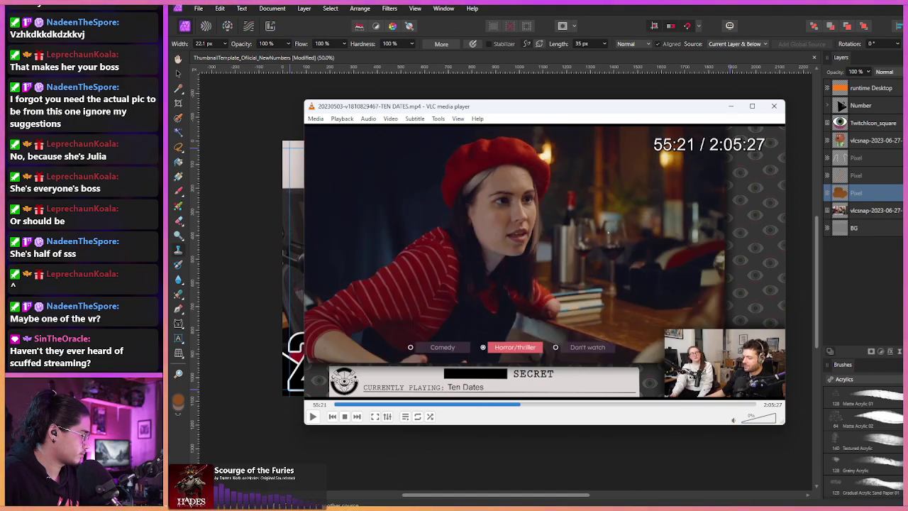
pyautogui.hotkey('ctrl', 'Right')
pyautogui.hotkey('ctrl', 'Right')
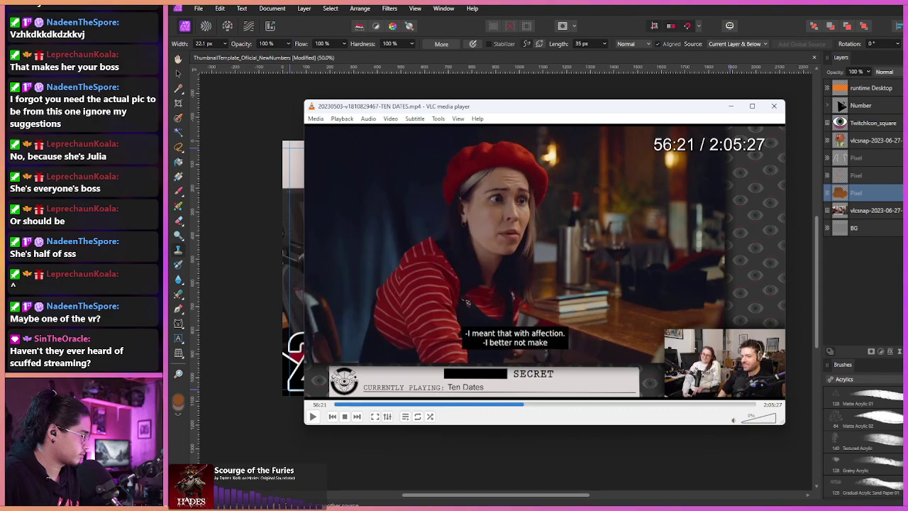
# - Examine the small host camera in the TEN DATES recording in three-second jumps from 56:21 to 58:34
pyautogui.hotkey('alt', 'Right')
pyautogui.hotkey('shift', 'Right')
pyautogui.hotkey('shift', 'Right')
pyautogui.hotkey('shift', 'Right')
pyautogui.hotkey('shift', 'Right')
pyautogui.hotkey('shift', 'Right')
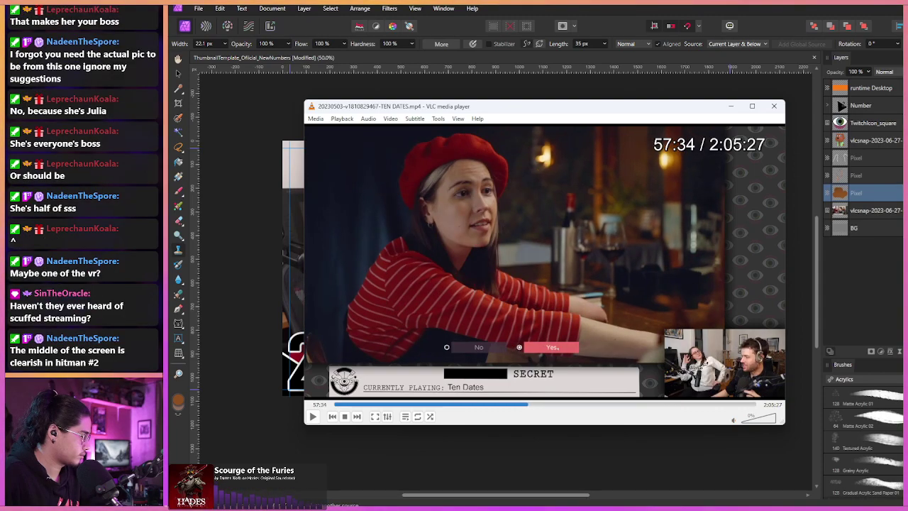
pyautogui.hotkey('shift', 'Right')
pyautogui.hotkey('shift', 'Right')
pyautogui.hotkey('shift', 'Right')
pyautogui.hotkey('shift', 'Right')
pyautogui.hotkey('shift', 'Right')
pyautogui.hotkey('shift', 'Right')
pyautogui.hotkey('shift', 'Right')
pyautogui.hotkey('shift', 'Right')
pyautogui.hotkey('shift', 'Right')
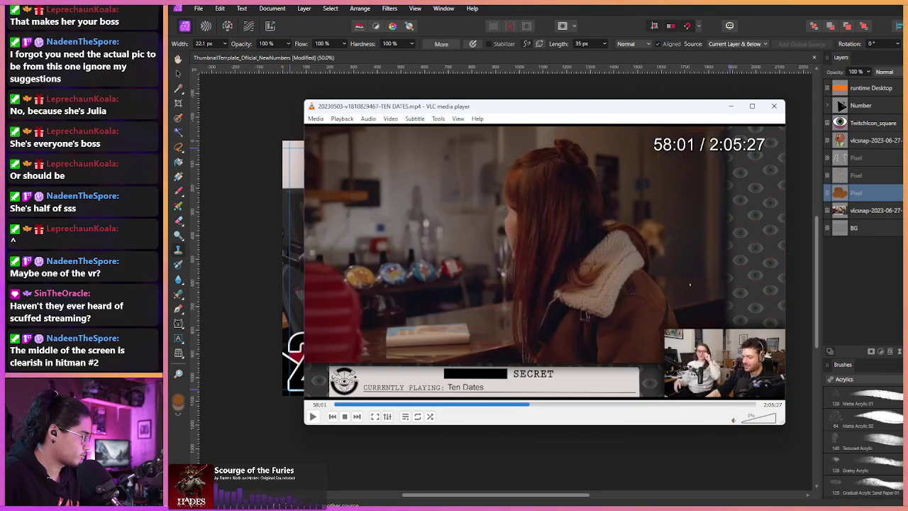
pyautogui.hotkey('shift', 'Right')
pyautogui.hotkey('shift', 'Right')
pyautogui.hotkey('shift', 'Right')
pyautogui.hotkey('shift', 'Right')
pyautogui.hotkey('shift', 'Right')
pyautogui.hotkey('shift', 'Right')
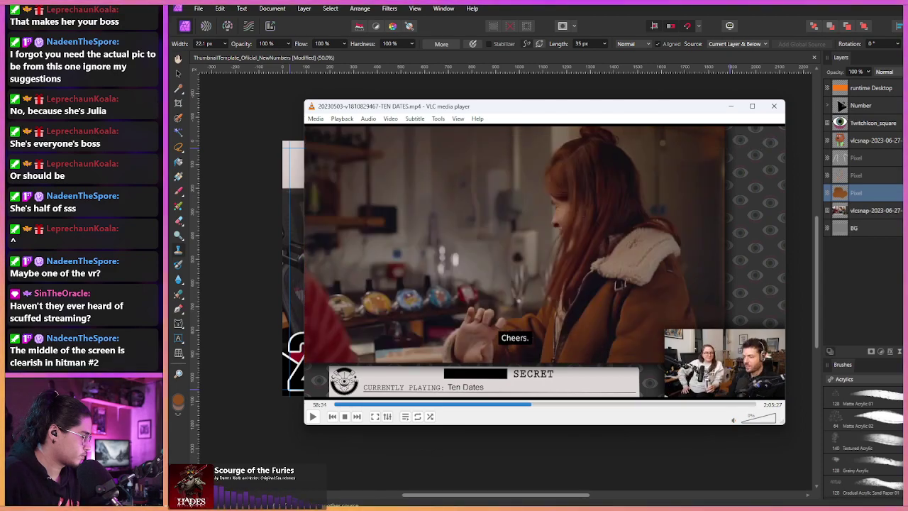
# - Step forward to the red beret shot at 58:46 in TEN DATES and take a snapshot of that frame
pyautogui.hotkey('shift', 'Right')
pyautogui.hotkey('shift', 'Right')
pyautogui.hotkey('shift', 'Right')
pyautogui.hotkey('shift', 'Right')
pyautogui.hotkey('shift', 'Right')
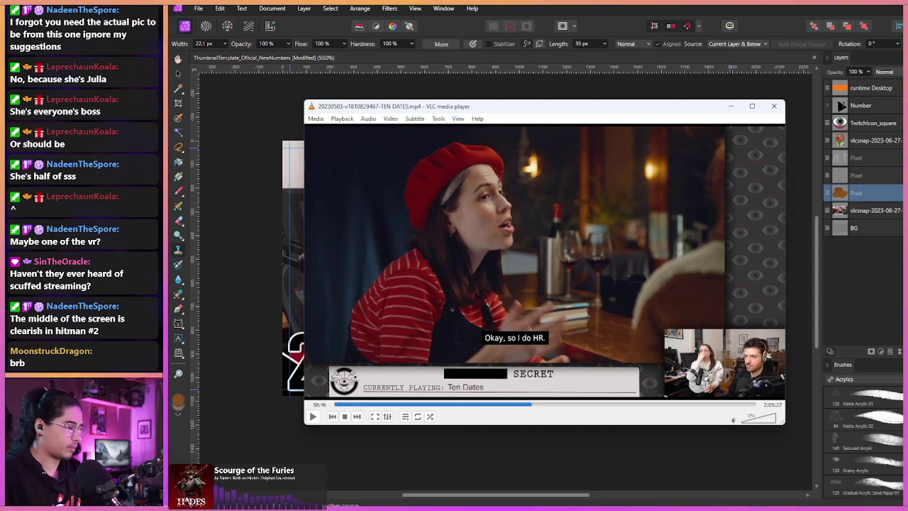
pyautogui.hotkey('shift', 's')
# - Scan the TEN DATES recording in three-second jumps from 58:46 to 1:00:31, checking the small host camera
pyautogui.hotkey('shift', 'Right')
pyautogui.hotkey('shift', 'Right')
pyautogui.hotkey('shift', 'Right')
pyautogui.hotkey('shift', 'Right')
pyautogui.hotkey('shift', 'Right')
pyautogui.hotkey('shift', 'Right')
pyautogui.hotkey('shift', 'Right')
pyautogui.hotkey('shift', 'Right')
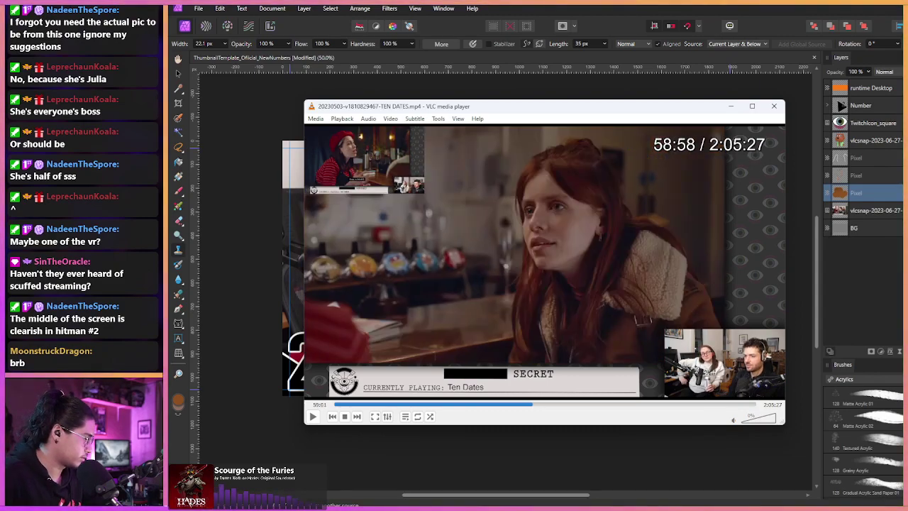
pyautogui.hotkey('shift', 'Right')
pyautogui.hotkey('shift', 'Right')
pyautogui.hotkey('shift', 'Right')
pyautogui.hotkey('shift', 'Right')
pyautogui.hotkey('shift', 'Right')
pyautogui.hotkey('shift', 'Right')
pyautogui.hotkey('shift', 'Right')
pyautogui.hotkey('shift', 'Right')
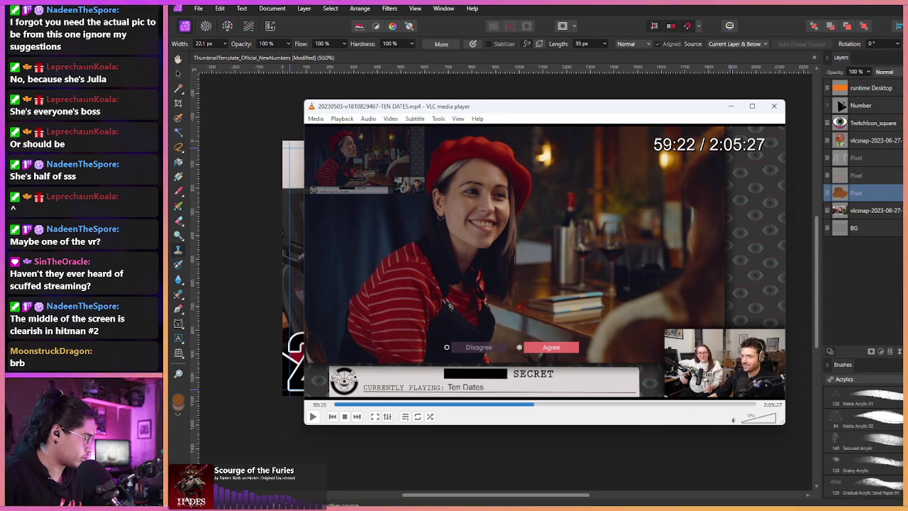
pyautogui.hotkey('shift', 'Right')
pyautogui.hotkey('shift', 'Right')
pyautogui.hotkey('shift', 'Right')
pyautogui.hotkey('shift', 'Right')
pyautogui.hotkey('shift', 'Right')
pyautogui.hotkey('shift', 'Right')
pyautogui.hotkey('shift', 'Right')
pyautogui.hotkey('shift', 'Right')
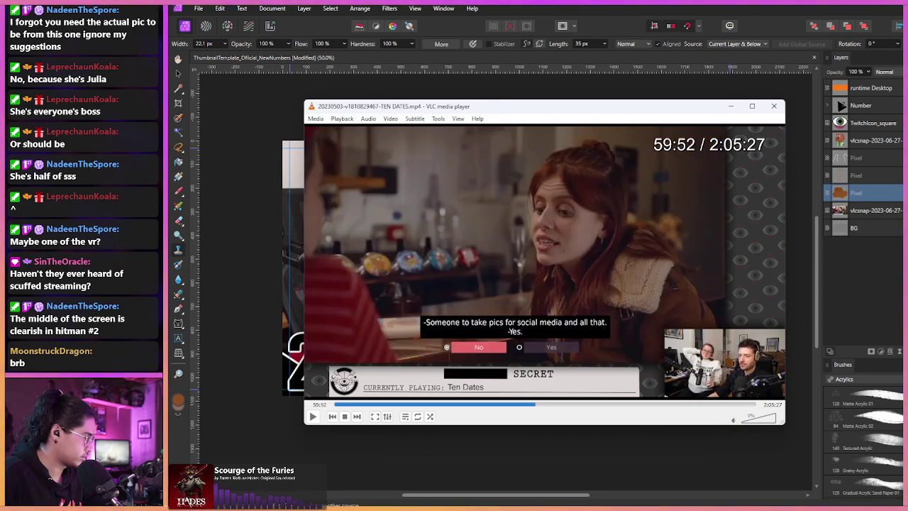
pyautogui.hotkey('shift', 'Right')
pyautogui.hotkey('shift', 'Right')
pyautogui.hotkey('shift', 'Right')
pyautogui.hotkey('shift', 'Right')
pyautogui.hotkey('shift', 'Right')
pyautogui.hotkey('shift', 'Right')
pyautogui.hotkey('shift', 'Right')
pyautogui.hotkey('shift', 'Right')
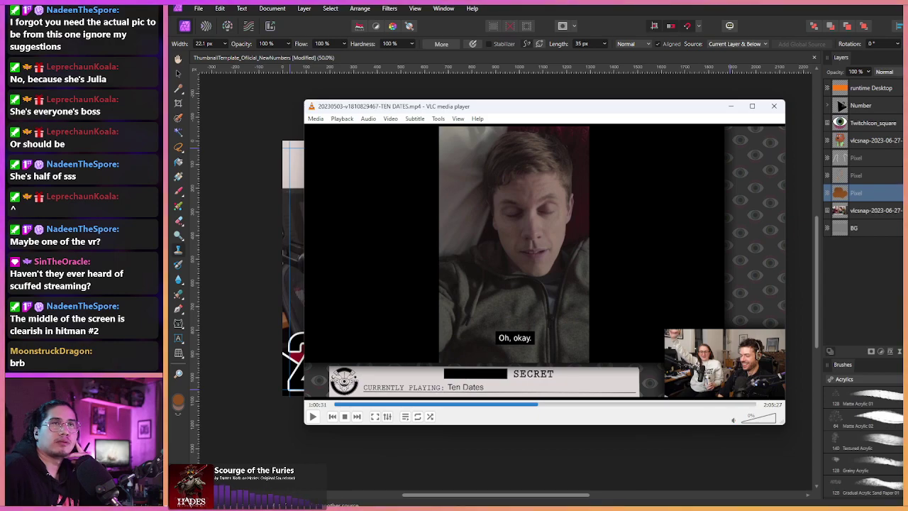
# - Switch to the browser window with the HITMAN 3 (Part 2) YouTube video and place it over the workspace
pyautogui.click(795, 153)
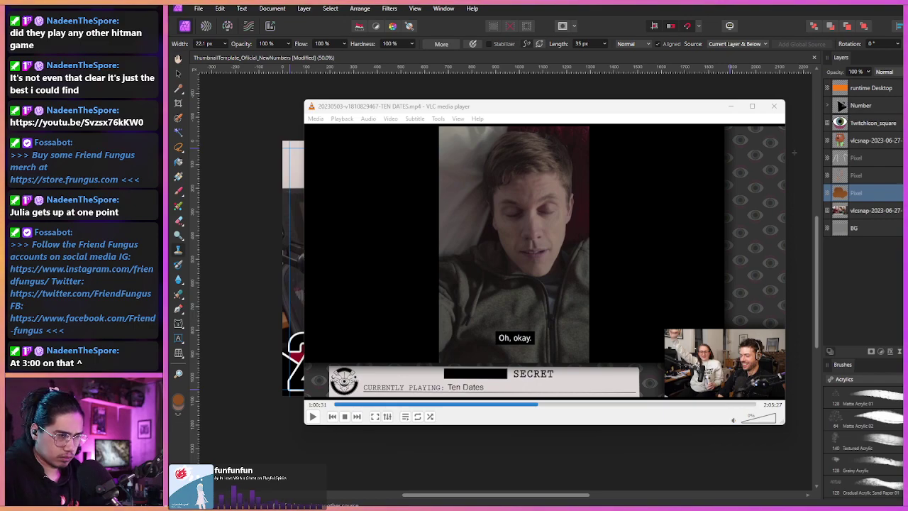
pyautogui.moveTo(905, 156); pyautogui.dragTo(445, 56)
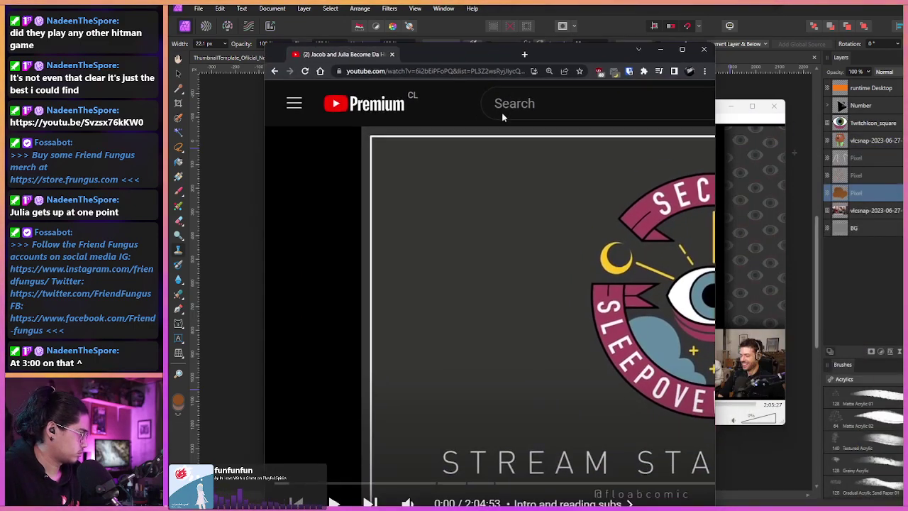
pyautogui.moveTo(582, 45); pyautogui.dragTo(690, 25)
pyautogui.moveTo(488, 452)
pyautogui.mouseDown()
pyautogui.moveTo(472, 461)
pyautogui.moveTo(501, 462)
pyautogui.moveTo(489, 462)
pyautogui.mouseUp()
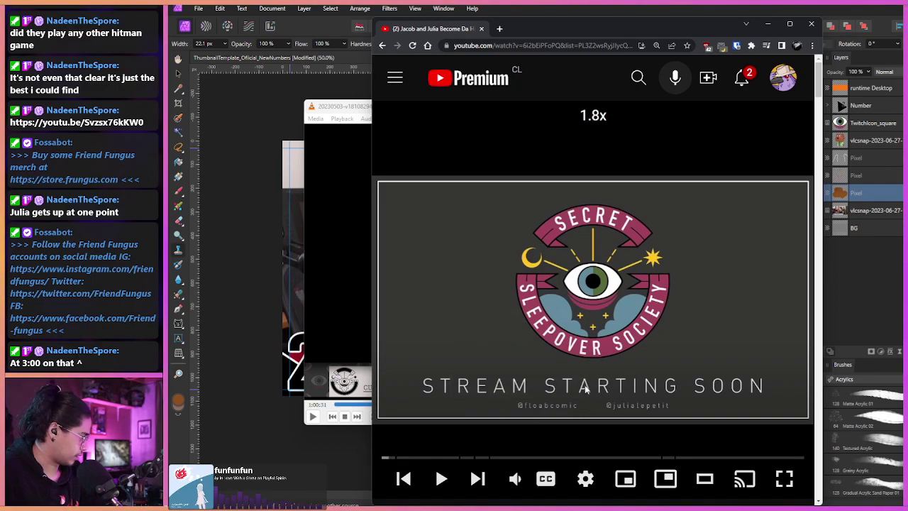
# - Enlarge the YouTube page to 300%, examine the HITMAN 3 video's seek bar previews, and maximize the window
pyautogui.click(515, 158)
pyautogui.scroll(2, 520, 161)
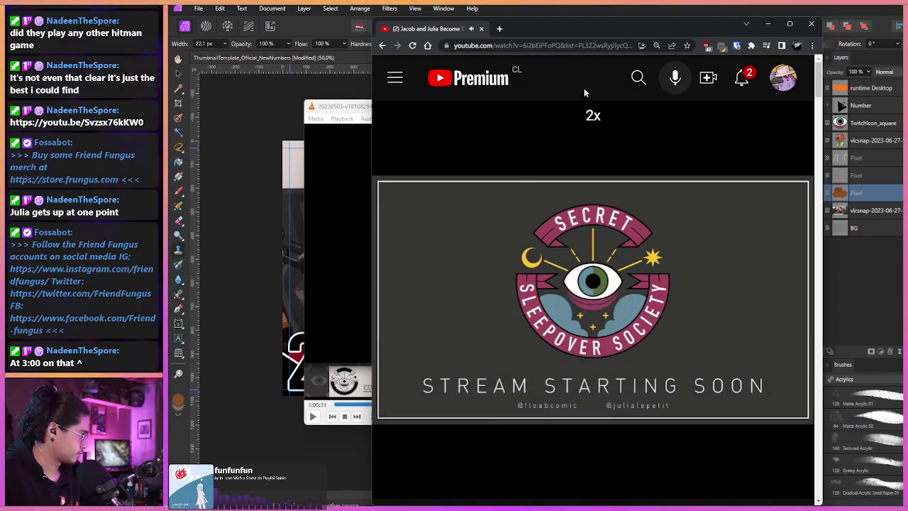
pyautogui.scroll(2, 583, 90)
pyautogui.scroll(1, 598, 106)
pyautogui.scroll(-3, 601, 117)
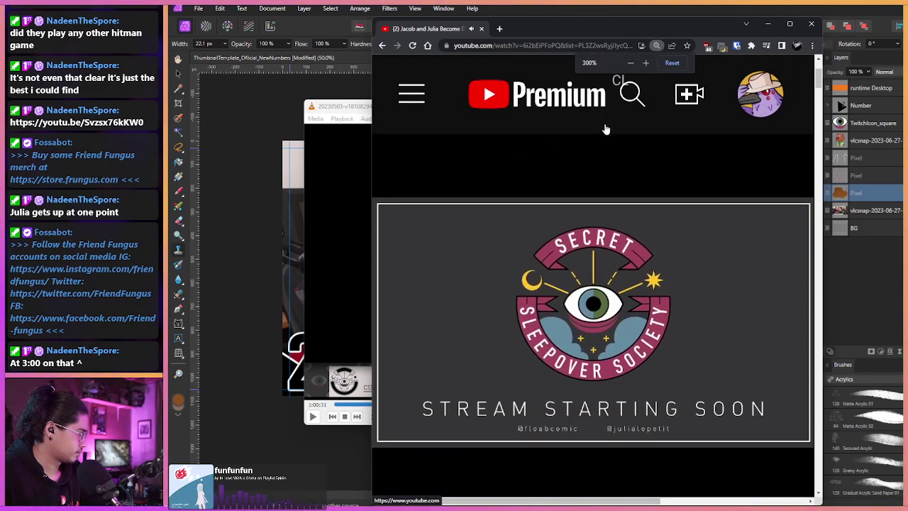
pyautogui.click(519, 283)
pyautogui.scroll(-3, 584, 340)
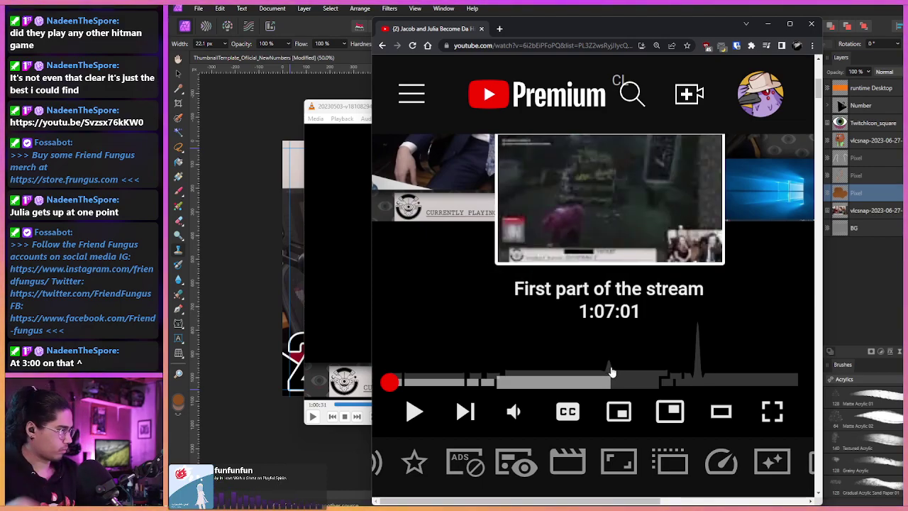
pyautogui.doubleClick(629, 35)
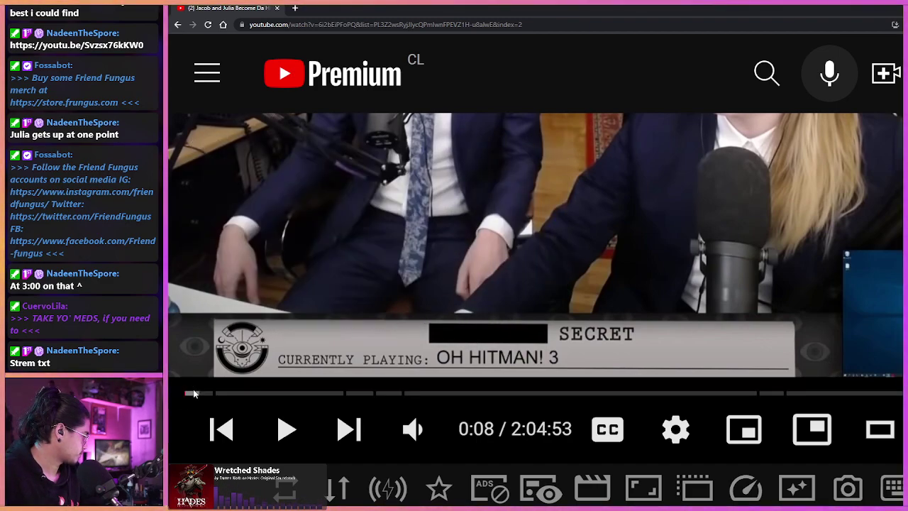
# - Seek the HITMAN 3 video to 2:14 and reset the page zoom to 100% to view the whole room
pyautogui.moveTo(194, 394); pyautogui.dragTo(202, 399)
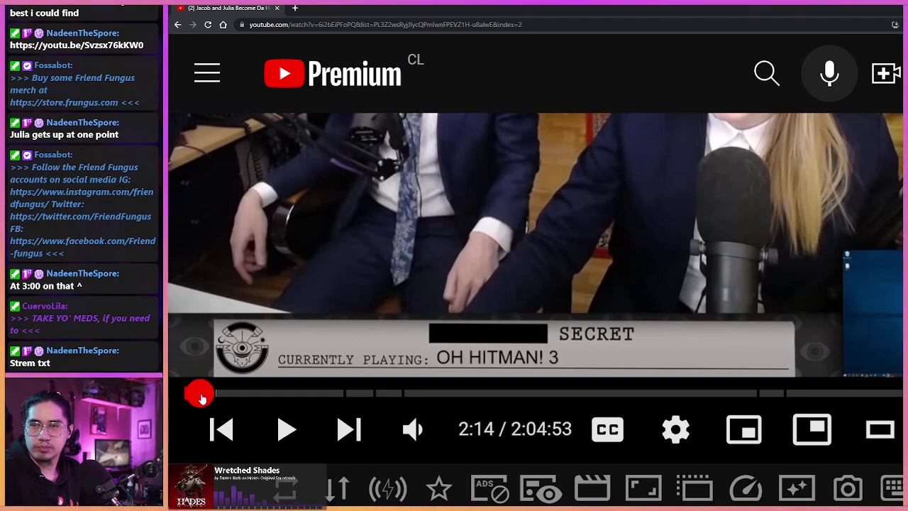
pyautogui.click(202, 398)
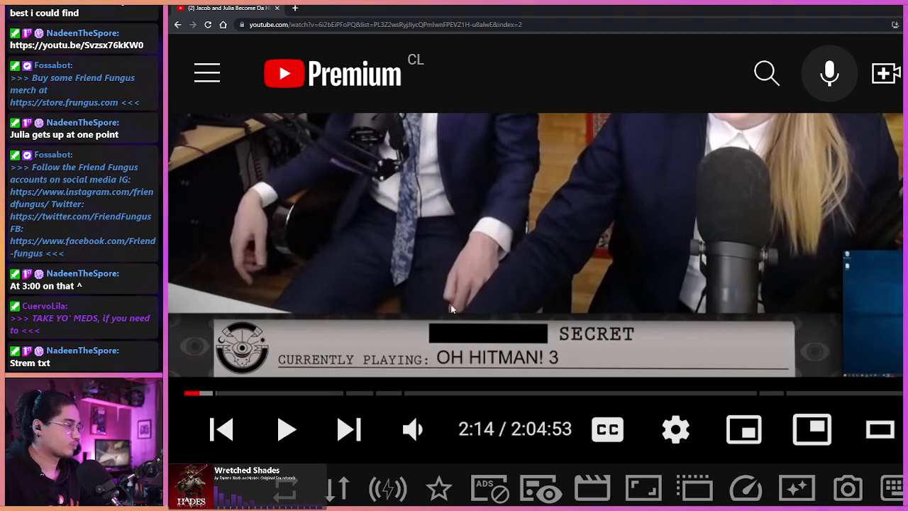
pyautogui.hotkey('ctrl', '0')
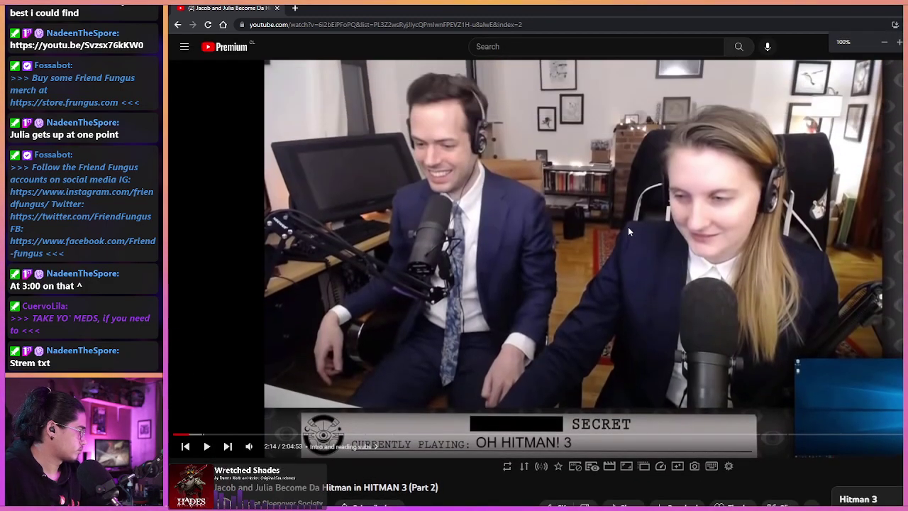
# - Bring up the linked "Just Imagine... A Whole WORLD of Assassination!" video instead and seek to about 2:13
pyautogui.click(184, 46)
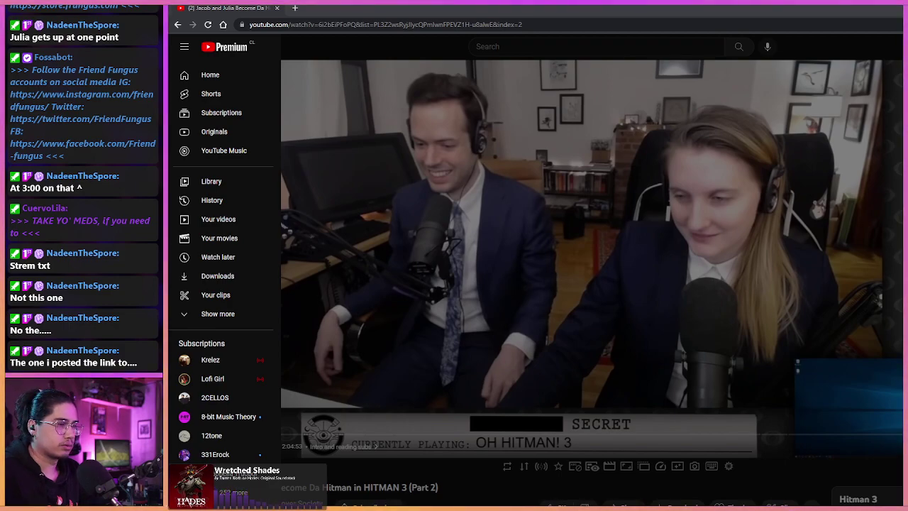
pyautogui.moveTo(907, 206); pyautogui.dragTo(512, 12)
pyautogui.click(276, 8)
pyautogui.moveTo(371, 7); pyautogui.dragTo(461, 13)
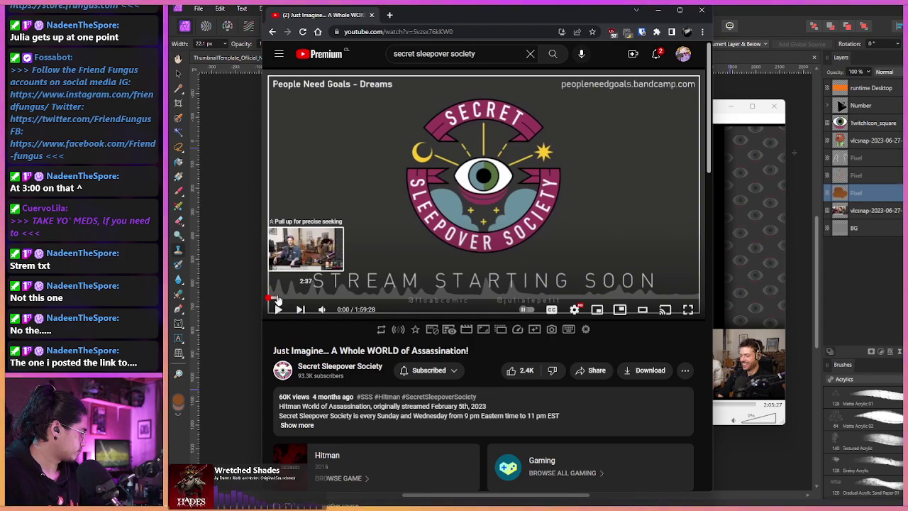
pyautogui.click(277, 299)
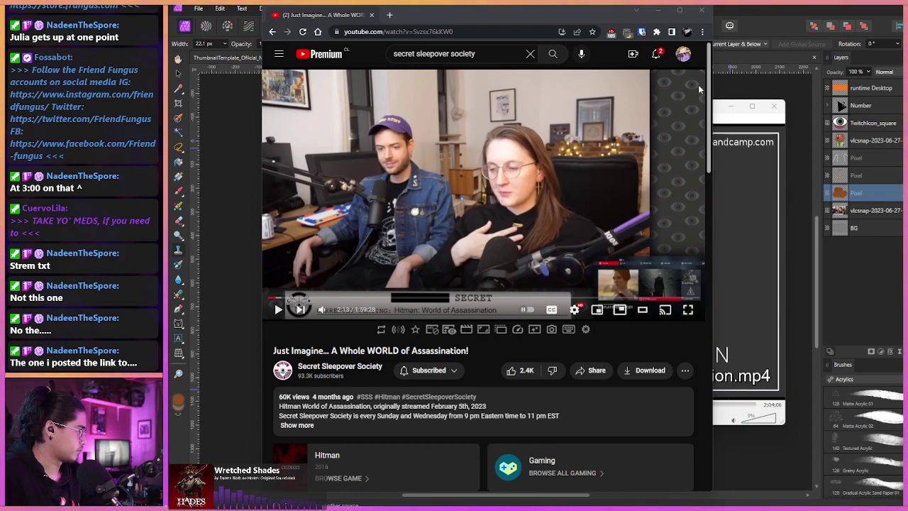
# - Close the YouTube window and skip through the Hitman World of Assassination recording in VLC to 6:05
pyautogui.click(701, 10)
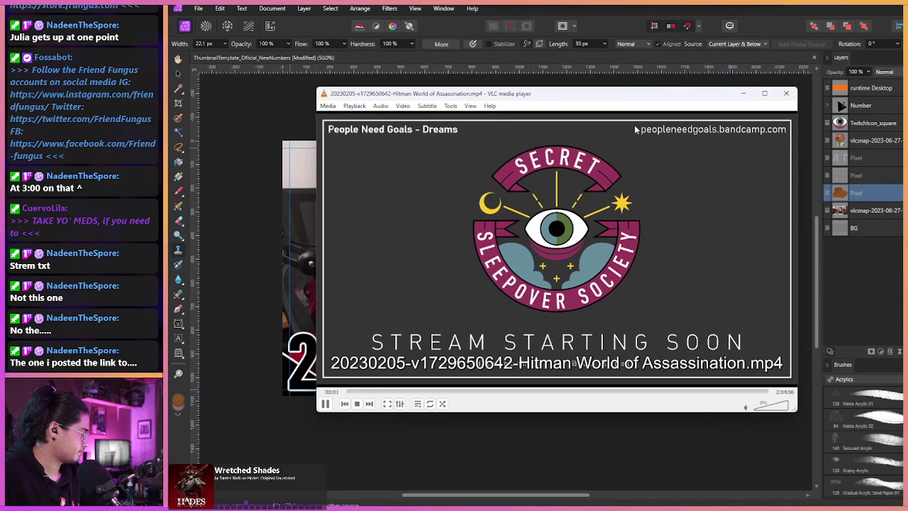
pyautogui.press('Right')
pyautogui.press('Right')
pyautogui.press('Right')
pyautogui.press('Right')
pyautogui.press('Right')
pyautogui.press('Right')
pyautogui.press('Right')
pyautogui.press('Right')
pyautogui.press('Right')
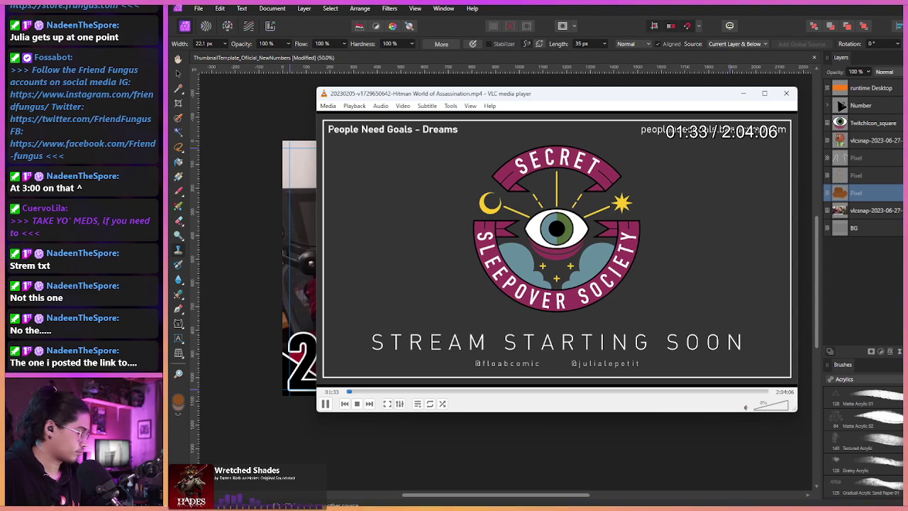
pyautogui.hotkey('ctrl', 'Right')
pyautogui.hotkey('ctrl', 'Right')
pyautogui.hotkey('ctrl', 'Right')
pyautogui.hotkey('ctrl', 'Right')
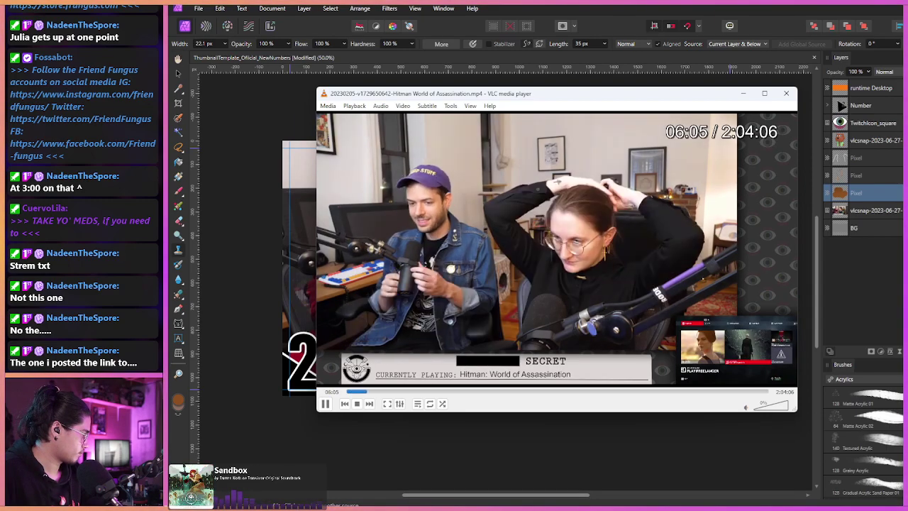
# - Continue through the Hitman World of Assassination recording from 6:05 to about 6:44, reducing to three-second jumps
pyautogui.press('Right')
pyautogui.press('Right')
pyautogui.press('Right')
pyautogui.press('Right')
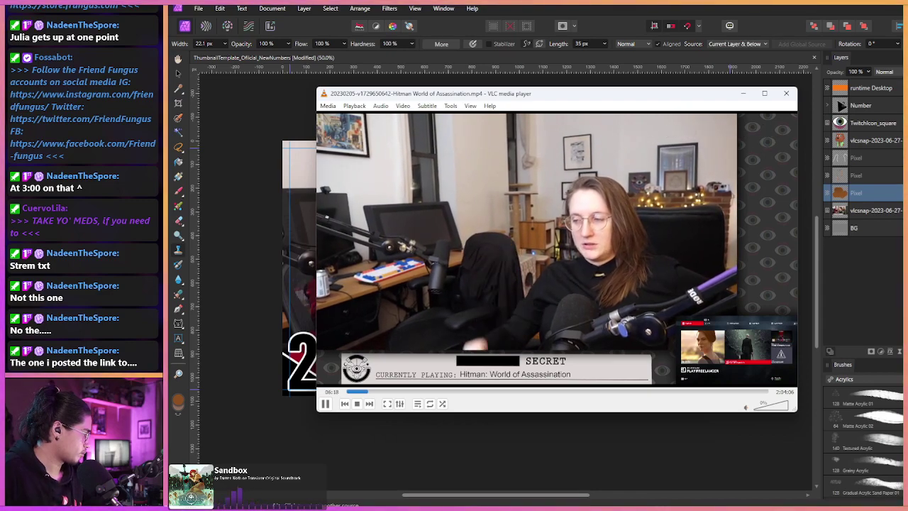
pyautogui.hotkey('shift', 'Right')
pyautogui.hotkey('shift', 'Right')
pyautogui.hotkey('shift', 'Right')
pyautogui.hotkey('shift', 'Right')
pyautogui.hotkey('shift', 'Right')
pyautogui.hotkey('shift', 'Right')
pyautogui.hotkey('shift', 'Right')
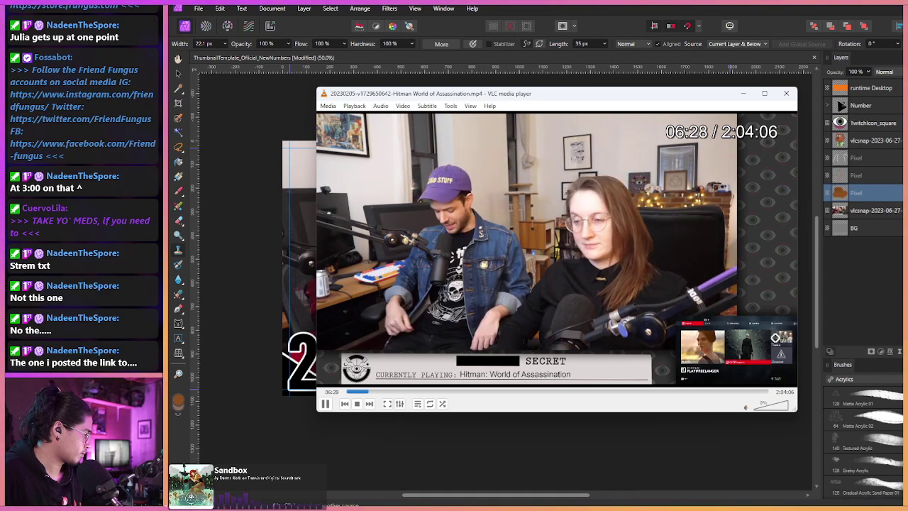
# - Step back in three-second jumps to the empty-chair shot at 6:18 in the Hitman recording, pausing playback
pyautogui.hotkey('shift', 'Left')
pyautogui.hotkey('shift', 'Left')
pyautogui.hotkey('shift', 'Left')
pyautogui.hotkey('shift', 'Left')
pyautogui.hotkey('shift', 'Left')
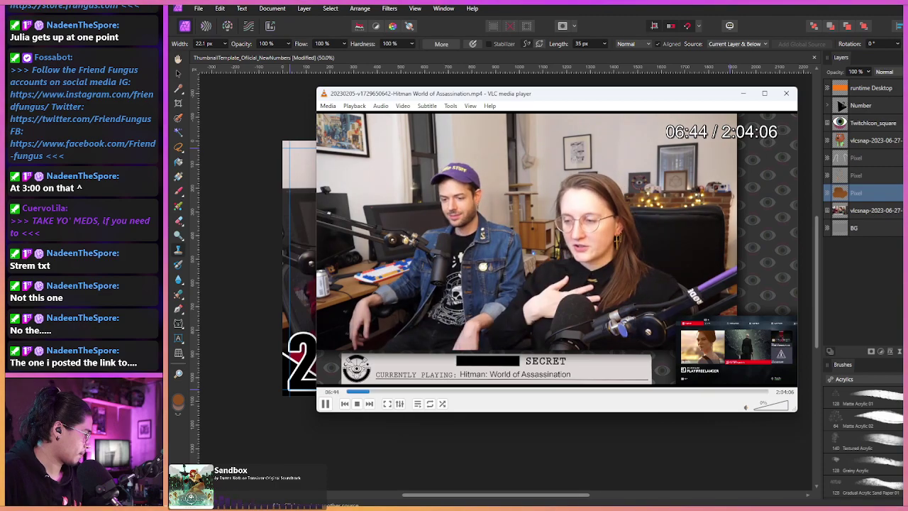
pyautogui.hotkey('shift', 'Left')
pyautogui.hotkey('shift', 'Left')
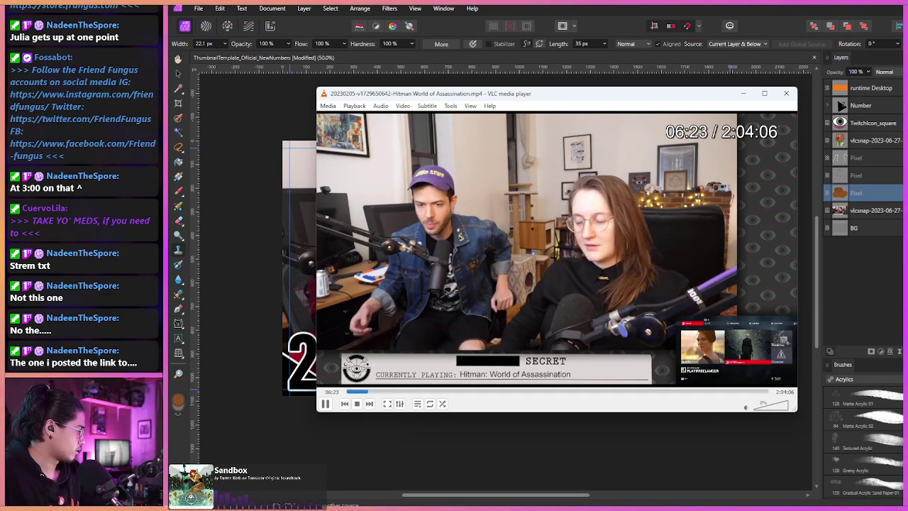
pyautogui.press('space')
pyautogui.hotkey('shift', 'Left')
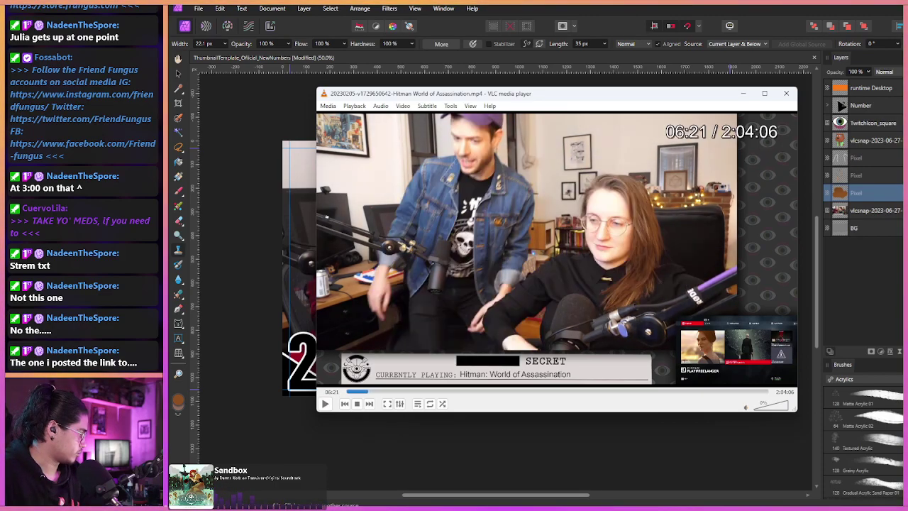
pyautogui.hotkey('shift', 'Left')
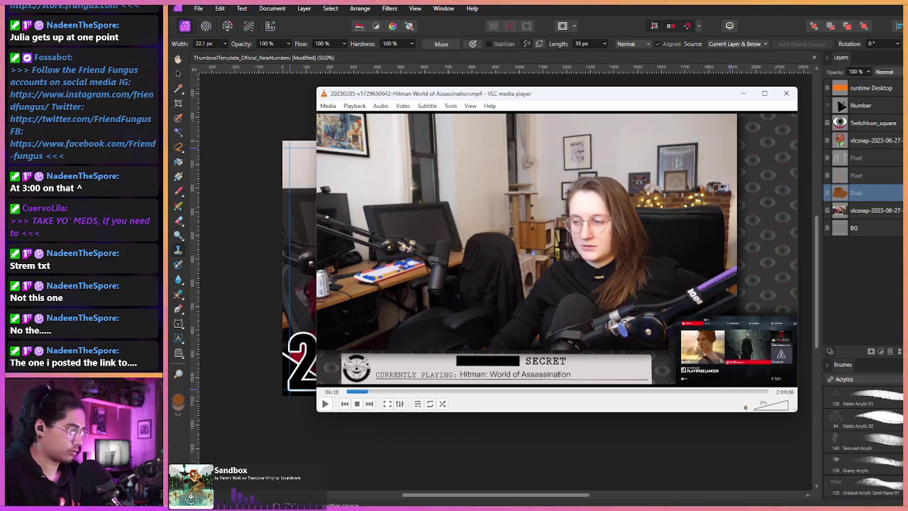
# - Take a snapshot of the empty-chair frame at 6:18 and advance frame by frame to 6:19
pyautogui.press('e')
pyautogui.hotkey('shift', 's')
pyautogui.press('e')
pyautogui.press('e')
pyautogui.press('e')
pyautogui.press('e')
pyautogui.press('e')
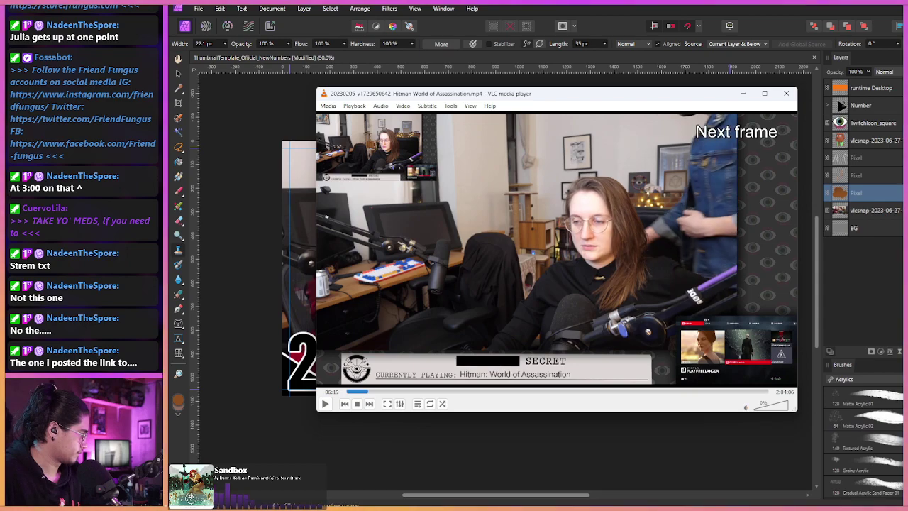
# - Advance in three-second jumps to 7:07, where one host has left her chair, and take a snapshot of that frame
pyautogui.hotkey('shift', 'Right')
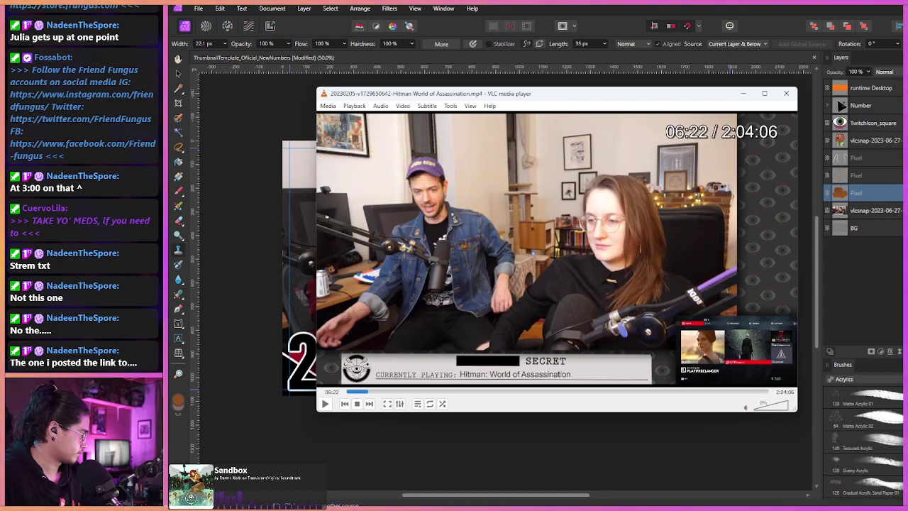
pyautogui.hotkey('shift', 'Right')
pyautogui.hotkey('shift', 'Right')
pyautogui.hotkey('shift', 'Right')
pyautogui.hotkey('shift', 'Right')
pyautogui.hotkey('shift', 'Right')
pyautogui.hotkey('shift', 'Right')
pyautogui.hotkey('shift', 'Right')
pyautogui.hotkey('shift', 'Right')
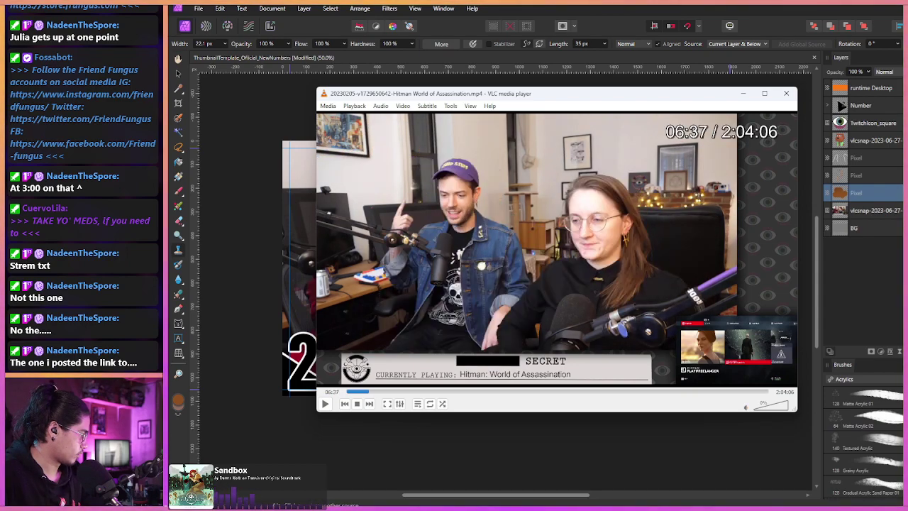
pyautogui.hotkey('shift', 'Right')
pyautogui.hotkey('shift', 'Right')
pyautogui.hotkey('shift', 'Right')
pyautogui.hotkey('shift', 'Right')
pyautogui.hotkey('shift', 'Right')
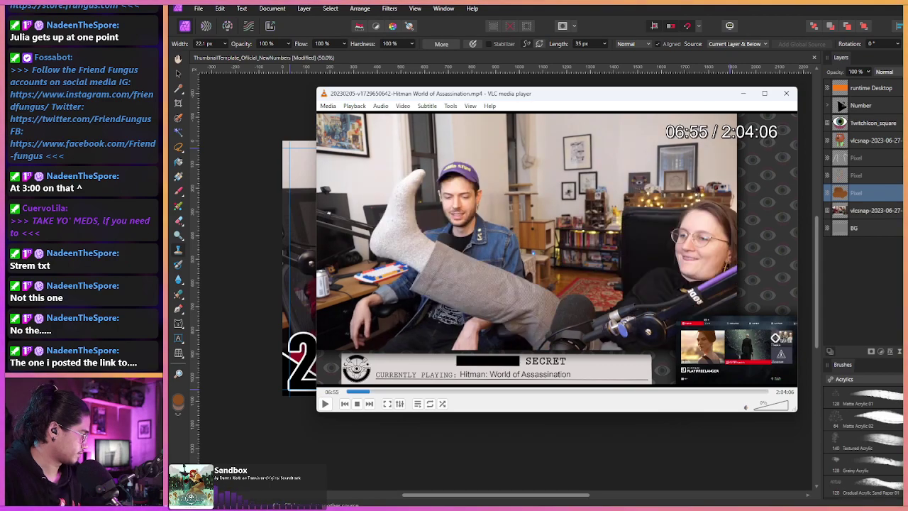
pyautogui.hotkey('shift', 'Right')
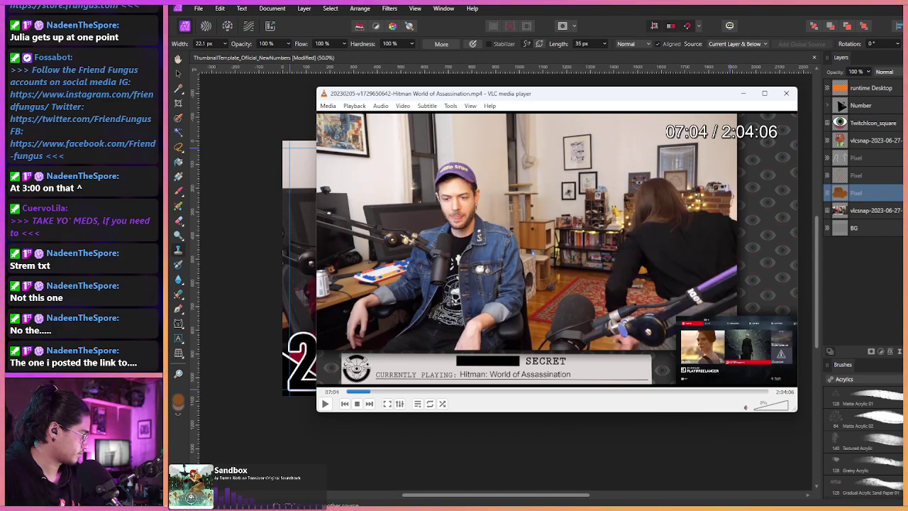
pyautogui.hotkey('shift', 'Right')
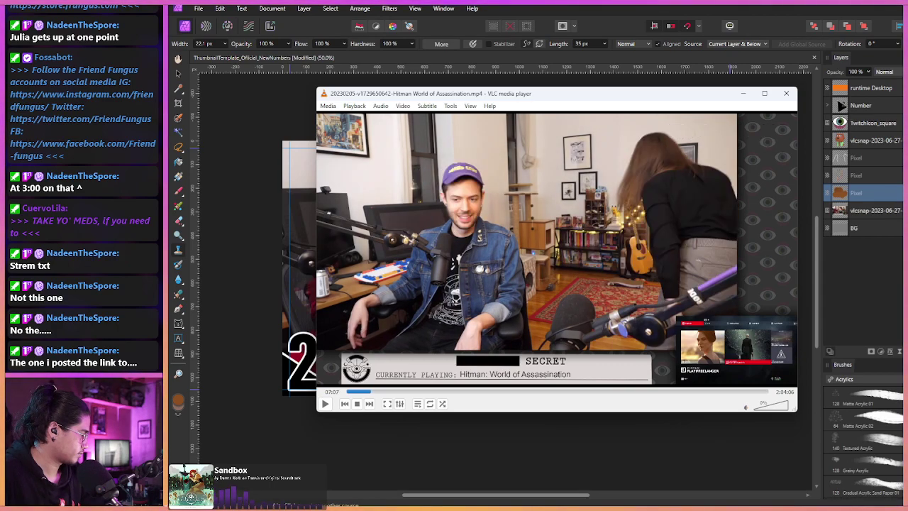
pyautogui.hotkey('shift', 's')
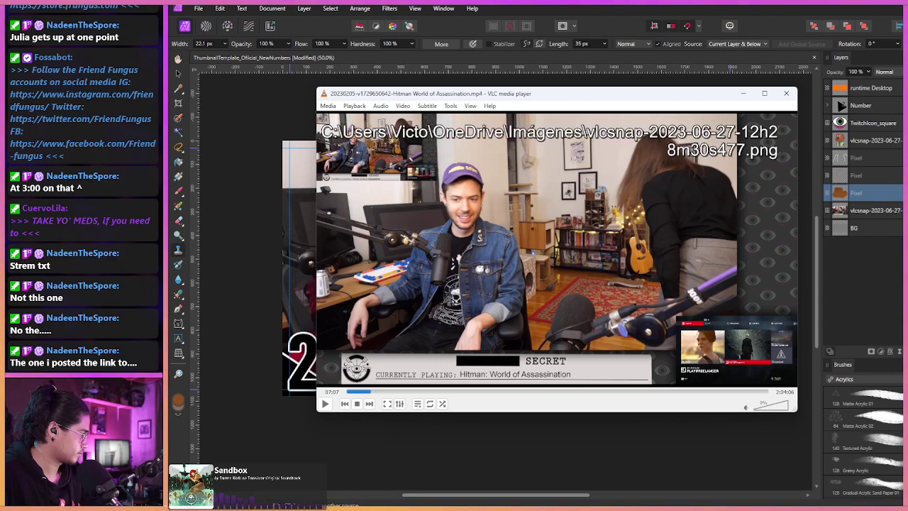
# - Advance in three-second jumps from 7:07 to 7:34 looking for an unobstructed room, and go back to 7:31
pyautogui.hotkey('shift', 'Right')
pyautogui.hotkey('shift', 'Right')
pyautogui.hotkey('shift', 'Right')
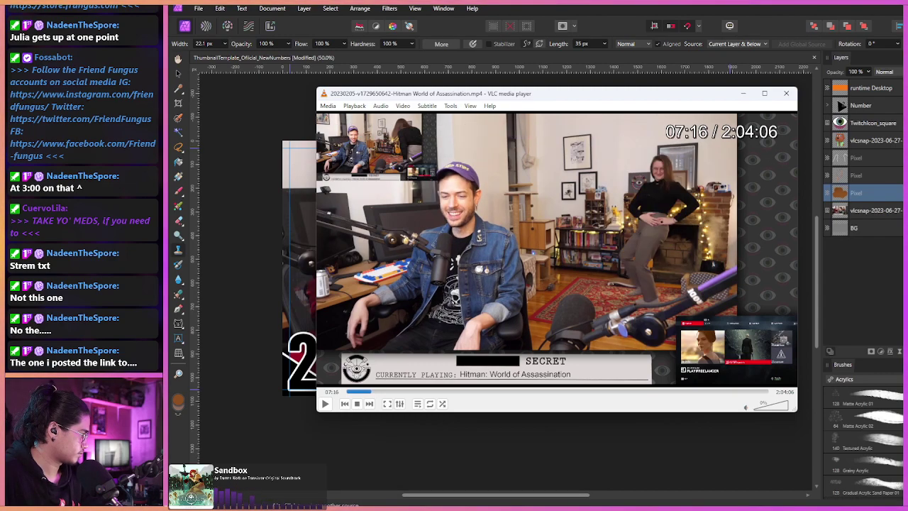
pyautogui.hotkey('shift', 'Right')
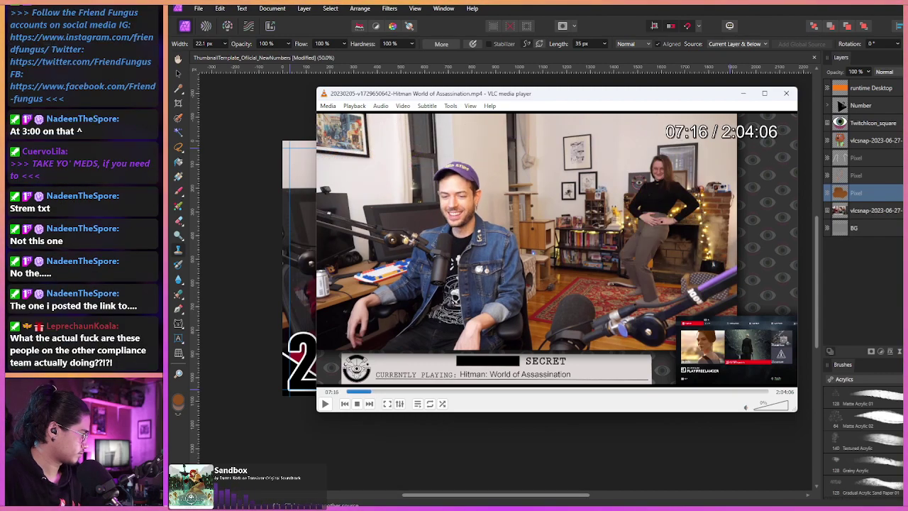
pyautogui.hotkey('shift', 'Right')
pyautogui.hotkey('shift', 'Right')
pyautogui.hotkey('shift', 'Right')
pyautogui.hotkey('shift', 'Right')
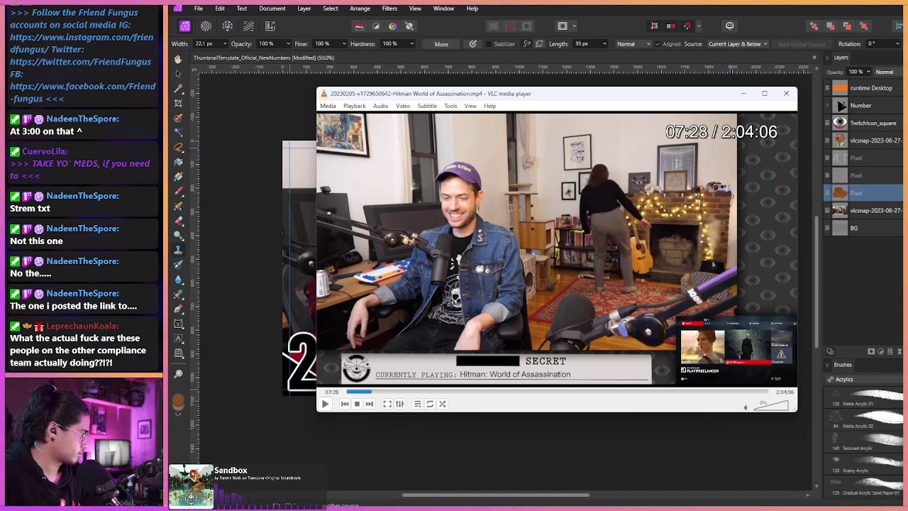
pyautogui.hotkey('shift', 'Right')
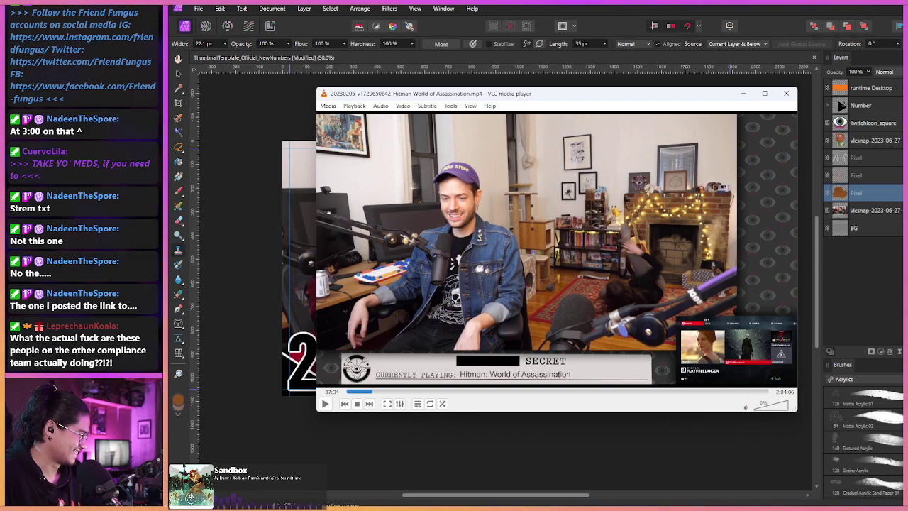
pyautogui.hotkey('shift', 'Left')
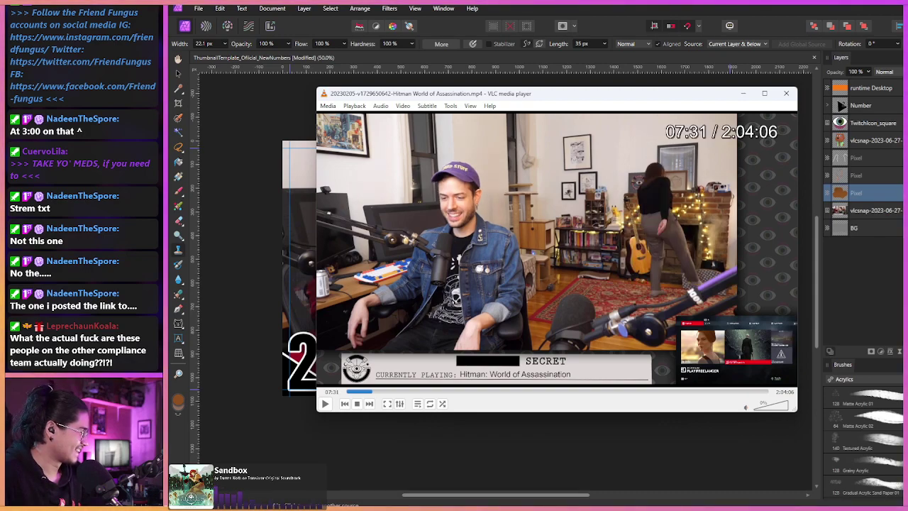
# - Advance frame by frame from 7:31 to about 7:38, where the room behind the seated host is clear, and take a snapshot
pyautogui.press('e')
pyautogui.press('e')
pyautogui.press('e')
pyautogui.press('e')
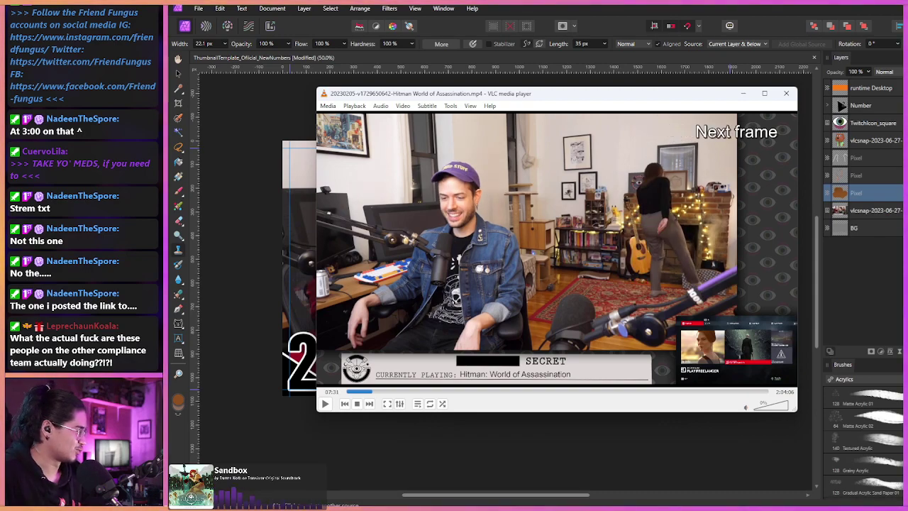
pyautogui.press('e')
pyautogui.press('e')
pyautogui.press('e')
pyautogui.press('e')
pyautogui.press('e')
pyautogui.press('e')
pyautogui.press('e')
pyautogui.press('e')
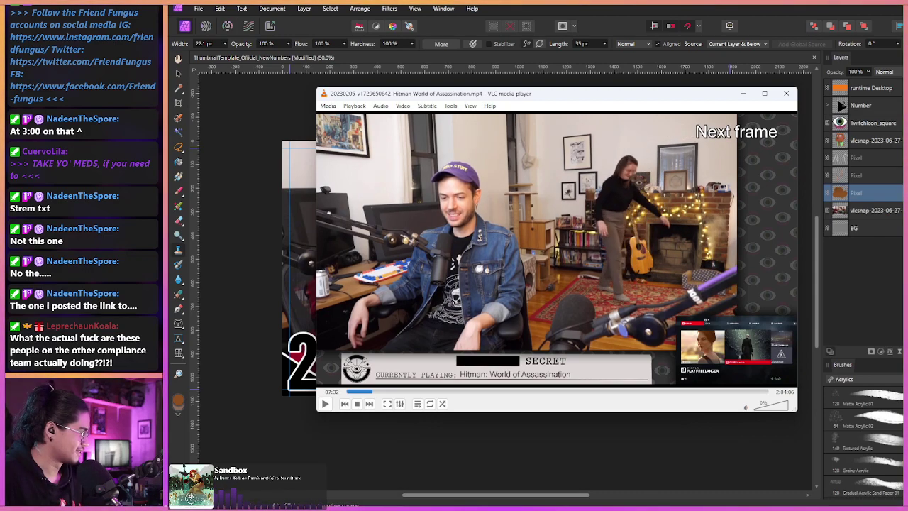
pyautogui.press('e')
pyautogui.press('e')
pyautogui.press('e')
pyautogui.press('e')
pyautogui.press('e')
pyautogui.press('e')
pyautogui.press('e')
pyautogui.press('e')
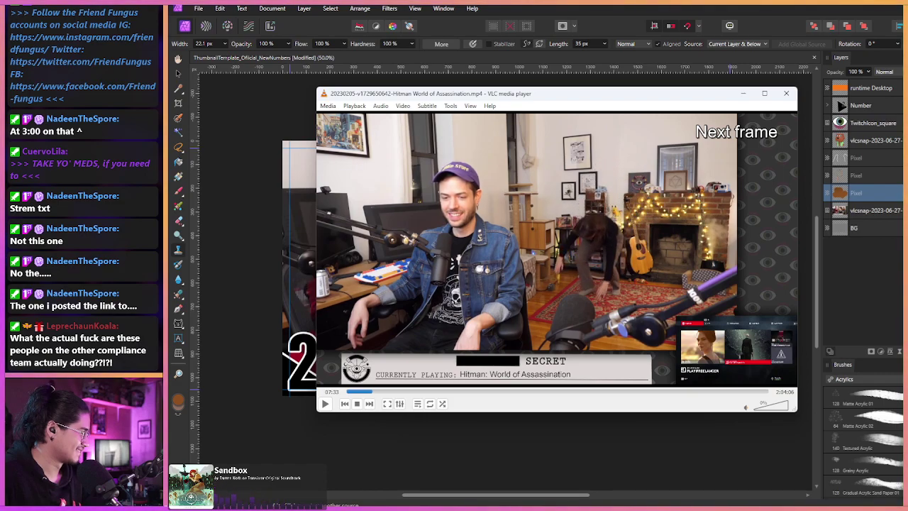
pyautogui.press('e')
pyautogui.press('e')
pyautogui.press('e')
pyautogui.press('e')
pyautogui.press('e')
pyautogui.press('e')
pyautogui.press('e')
pyautogui.press('e')
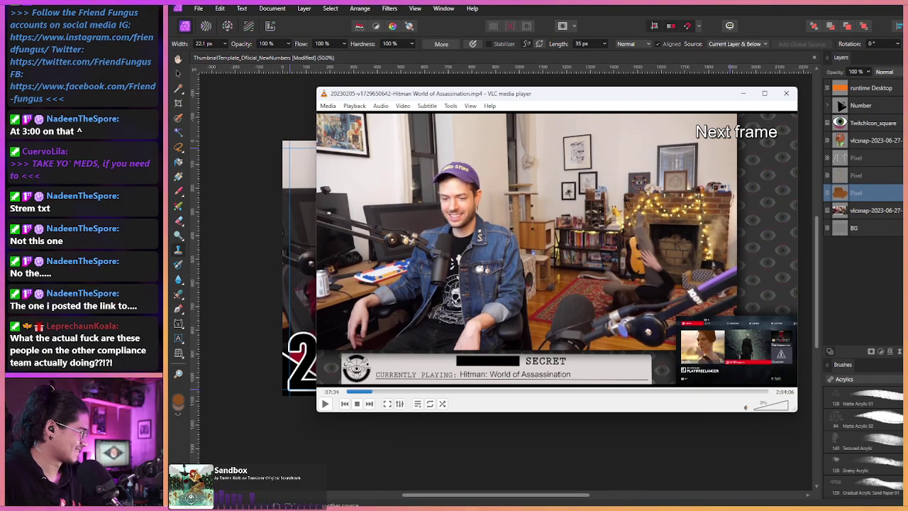
pyautogui.press('e')
pyautogui.press('e')
pyautogui.press('e')
pyautogui.press('e')
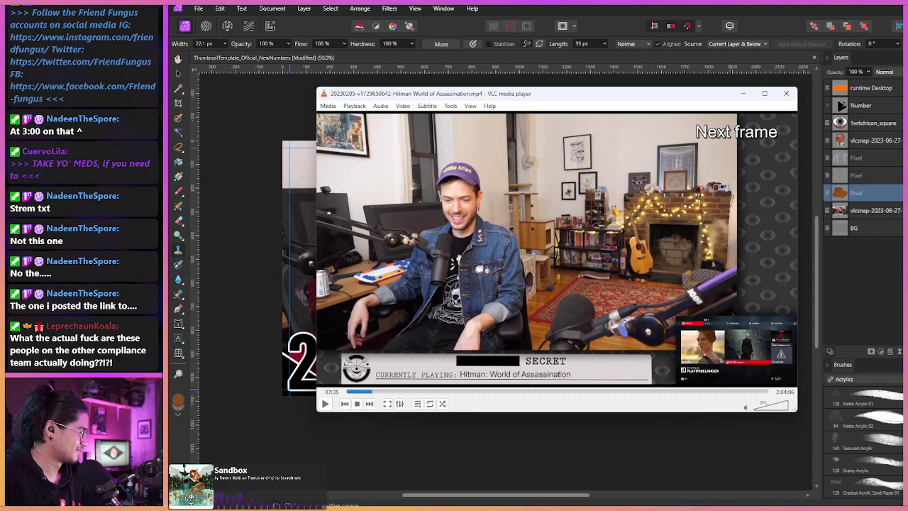
pyautogui.press('e')
pyautogui.press('e')
pyautogui.press('e')
pyautogui.press('e')
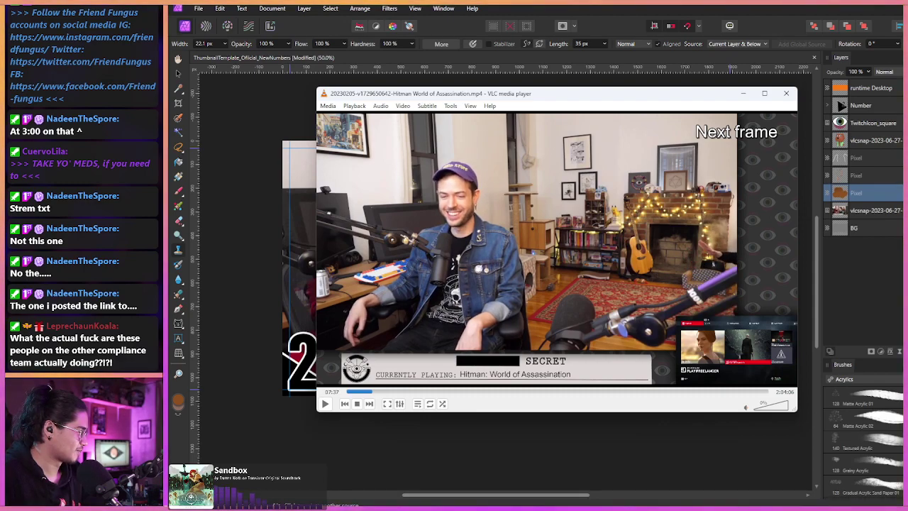
pyautogui.press('e')
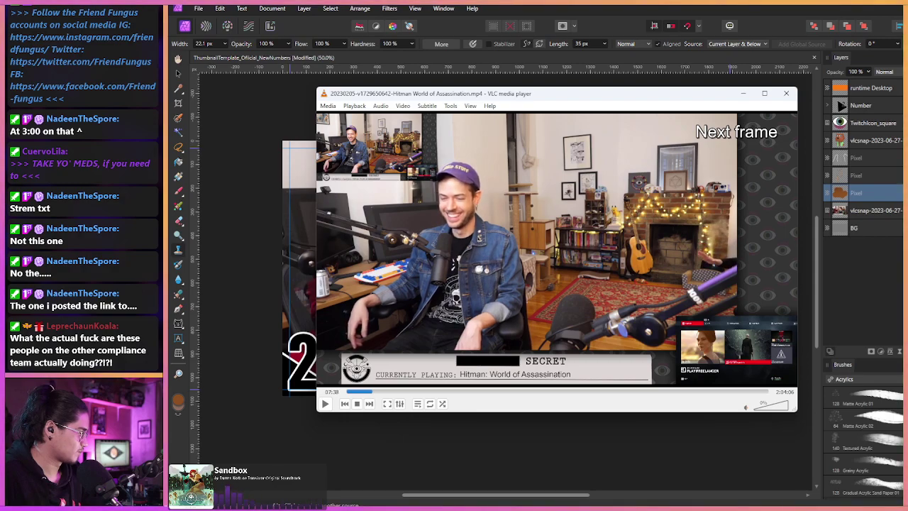
# - Advance frame by frame to 7:41 and take a snapshot of the host smiling in front of the clear room
pyautogui.press('e')
pyautogui.press('e')
pyautogui.press('e')
pyautogui.press('e')
pyautogui.press('e')
pyautogui.press('e')
pyautogui.press('e')
pyautogui.press('e')
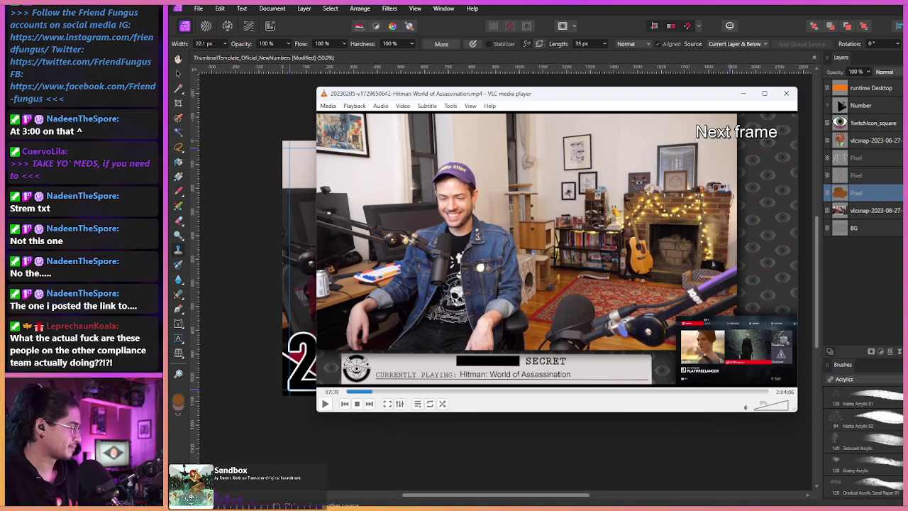
pyautogui.press('e')
pyautogui.press('e')
pyautogui.press('e')
pyautogui.press('e')
pyautogui.press('e')
pyautogui.press('e')
pyautogui.press('e')
pyautogui.press('e')
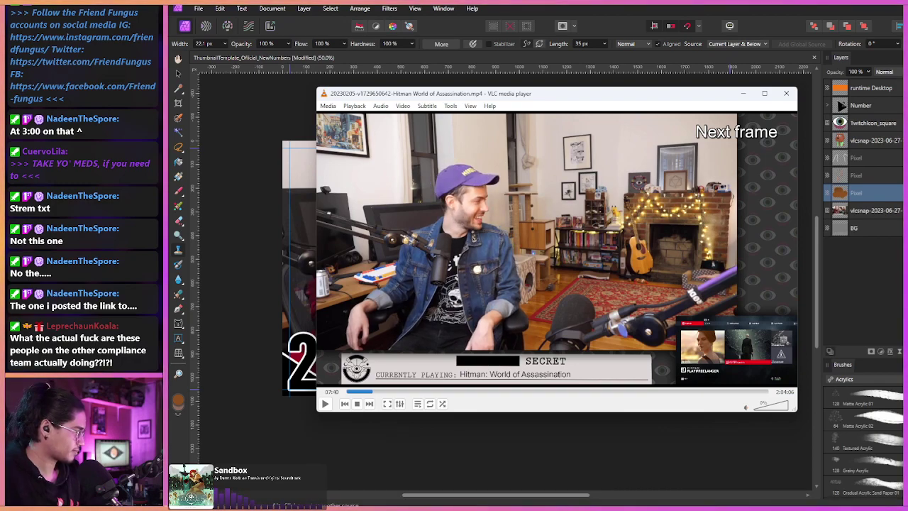
pyautogui.press('e')
pyautogui.press('e')
pyautogui.press('e')
pyautogui.press('e')
pyautogui.press('e')
pyautogui.press('e')
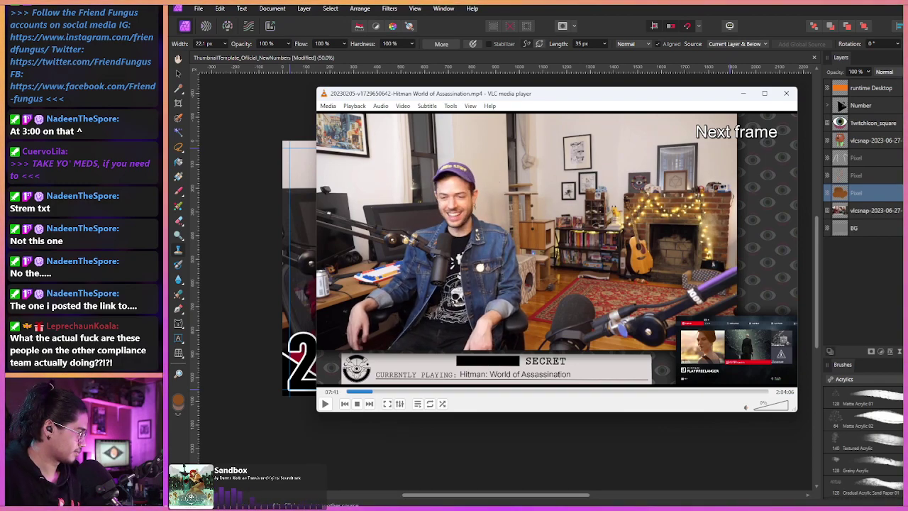
pyautogui.hotkey('shift', 's')
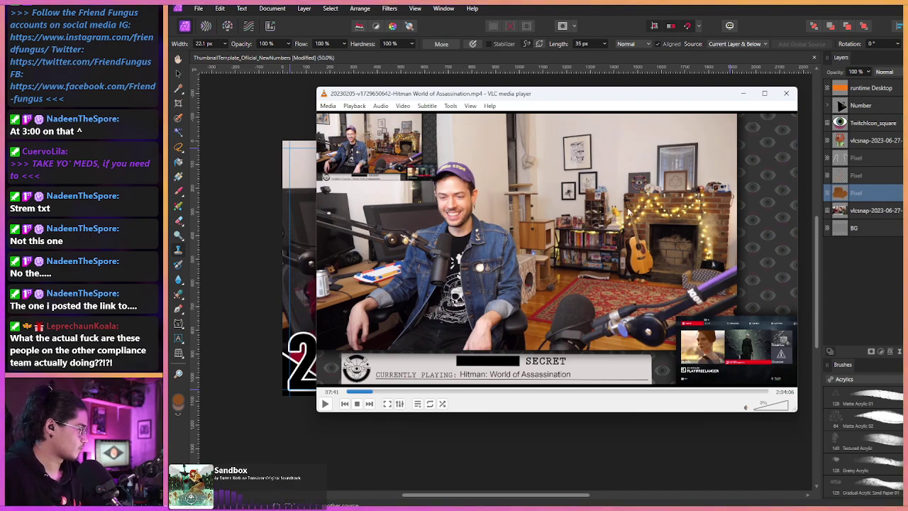
# - Return to the thumbnail document, paste in the room snapshot and move the three hidden Pixel layers below BG
pyautogui.click(743, 93)
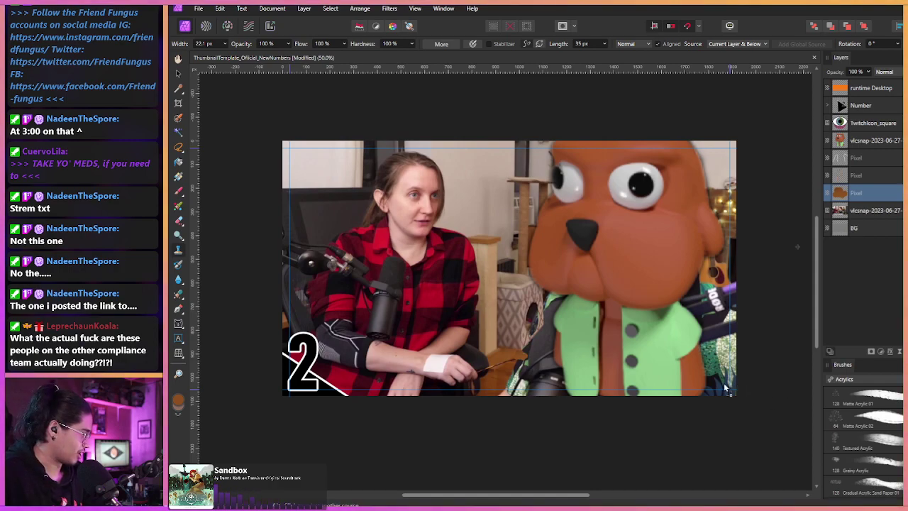
pyautogui.hotkey('ctrl', 'v')
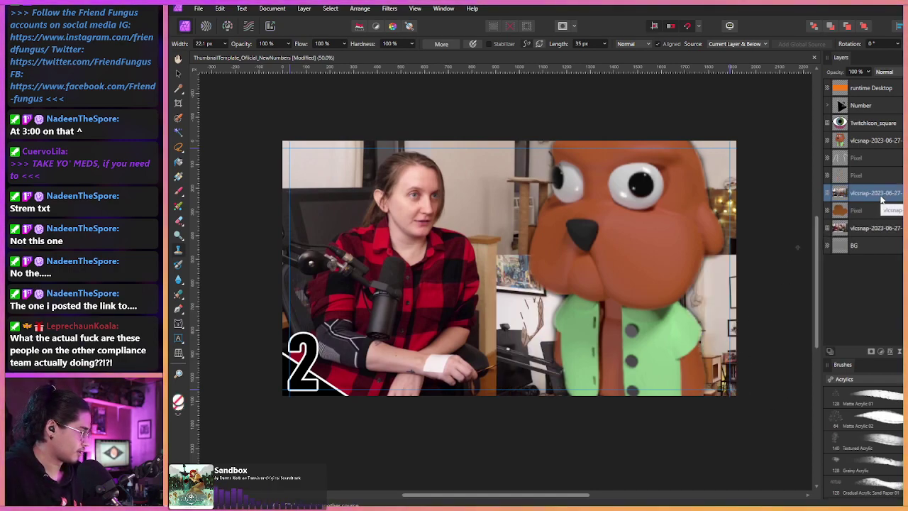
pyautogui.click(875, 209)
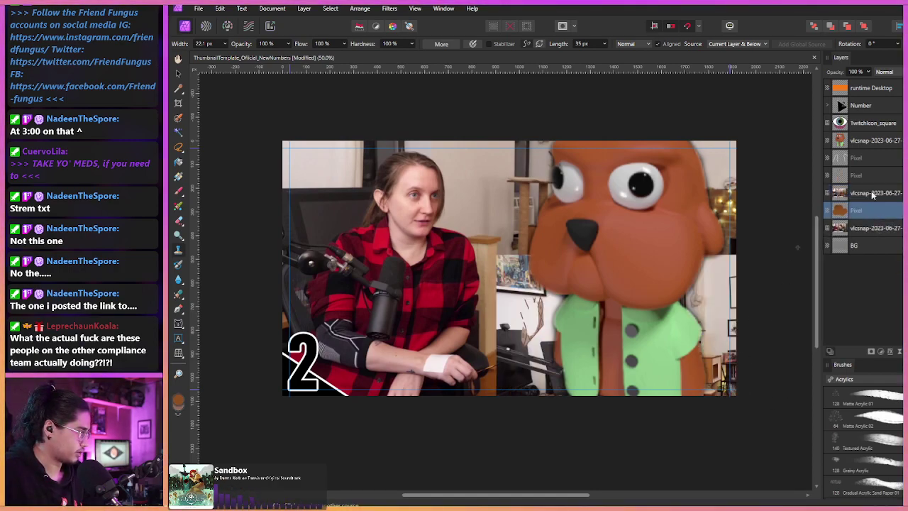
pyautogui.moveTo(876, 181); pyautogui.dragTo(877, 248)
pyautogui.click(874, 178)
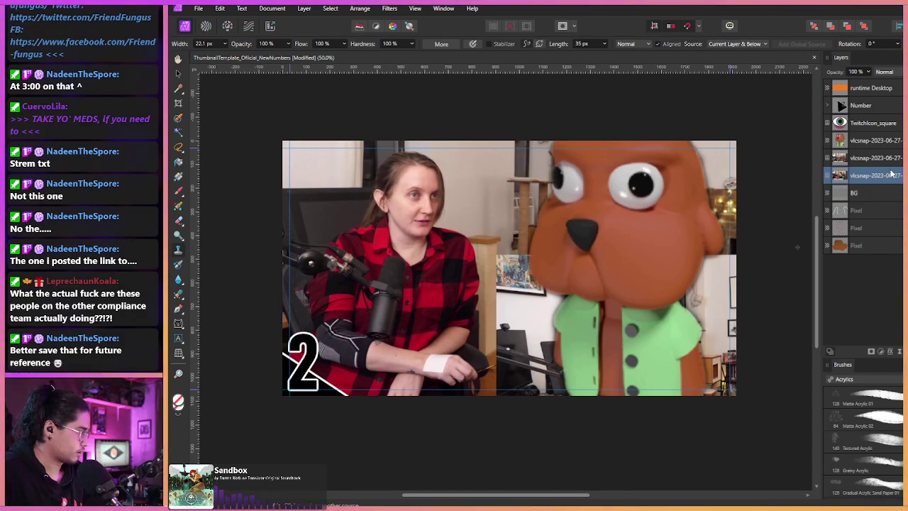
pyautogui.press('v')
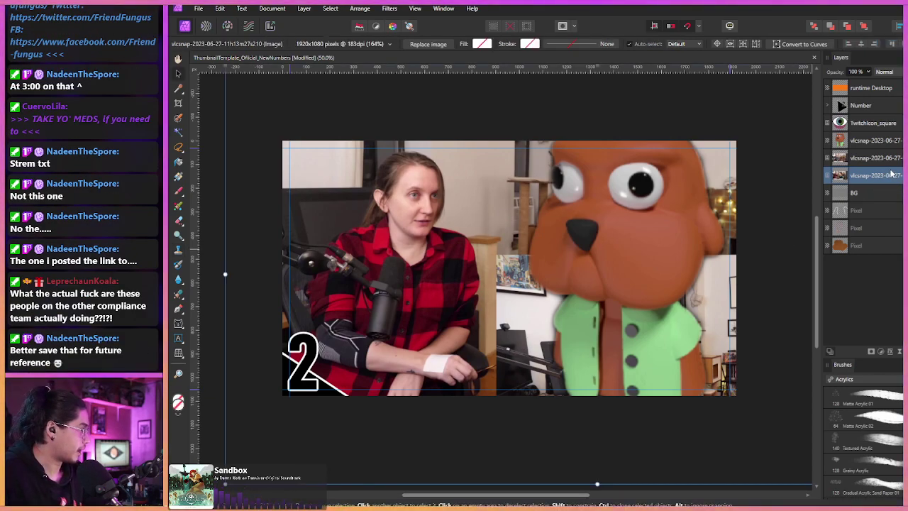
pyautogui.moveTo(819, 77); pyautogui.dragTo(407, 90)
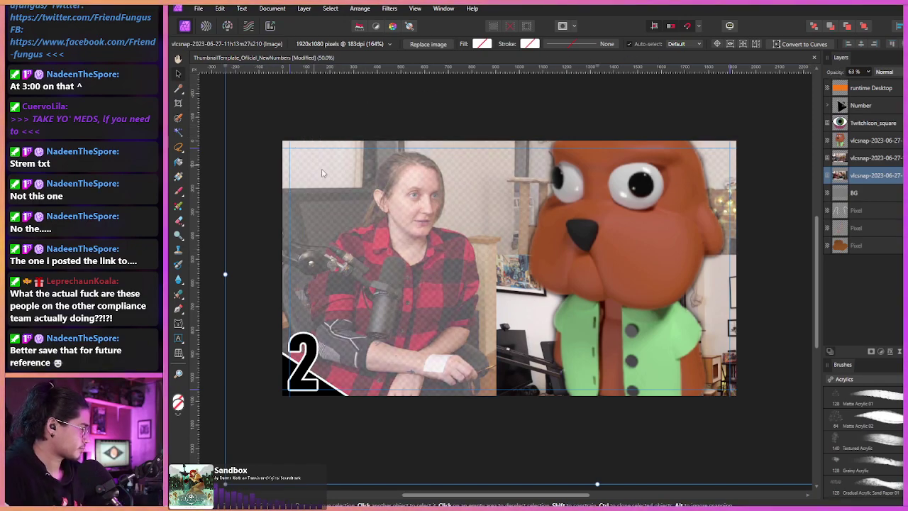
pyautogui.press('0')
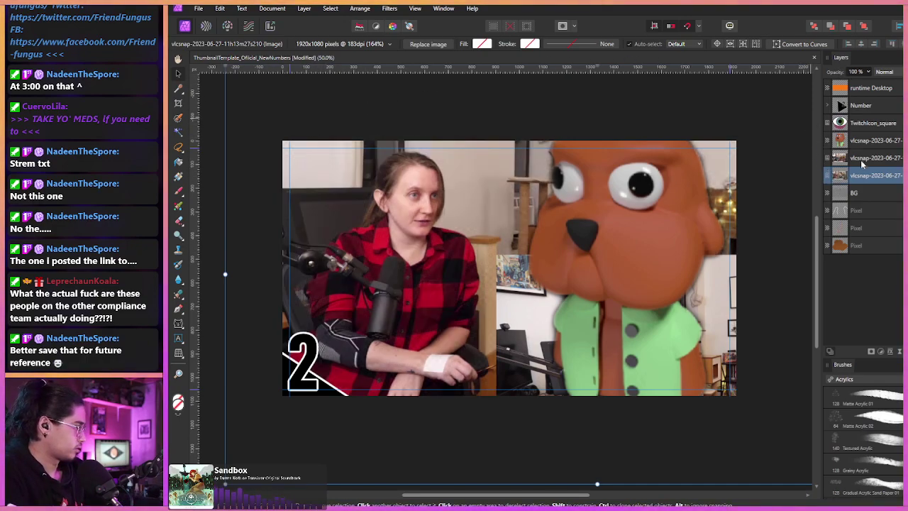
# - Set the pasted room snapshot's opacity to 62% and hide the brown dog character layer
pyautogui.click(862, 160)
pyautogui.moveTo(836, 74); pyautogui.dragTo(737, 70)
pyautogui.click(905, 140)
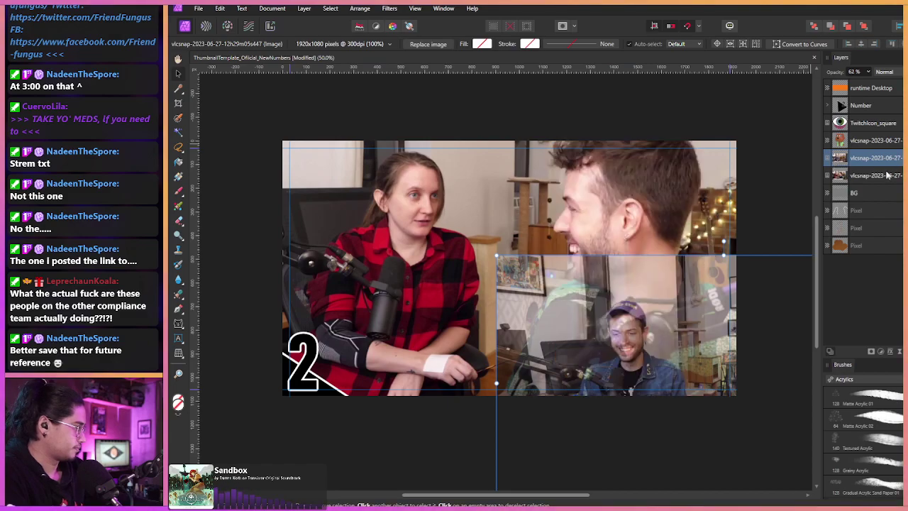
# - Enlarge the translucent room snapshot to about 196% and position it over the whole thumbnail
pyautogui.moveTo(580, 320); pyautogui.dragTo(348, 141)
pyautogui.moveTo(492, 331); pyautogui.dragTo(492, 449)
pyautogui.moveTo(418, 315); pyautogui.dragTo(451, 230)
pyautogui.moveTo(527, 380); pyautogui.dragTo(526, 497)
pyautogui.scroll(-2, 438, 307)
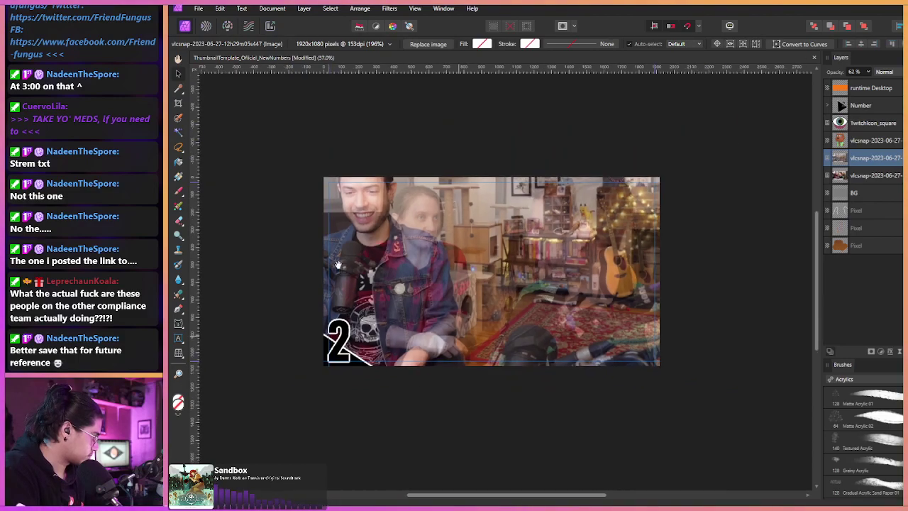
# - Enlarge the room snapshot further to about 224% and shift it to match the two-host photo's background
pyautogui.moveTo(394, 259); pyautogui.dragTo(417, 277)
pyautogui.moveTo(448, 313); pyautogui.dragTo(488, 298)
pyautogui.moveTo(581, 108); pyautogui.dragTo(580, 81)
pyautogui.moveTo(439, 234)
pyautogui.mouseDown()
pyautogui.moveTo(451, 256)
pyautogui.moveTo(446, 246)
pyautogui.mouseUp()
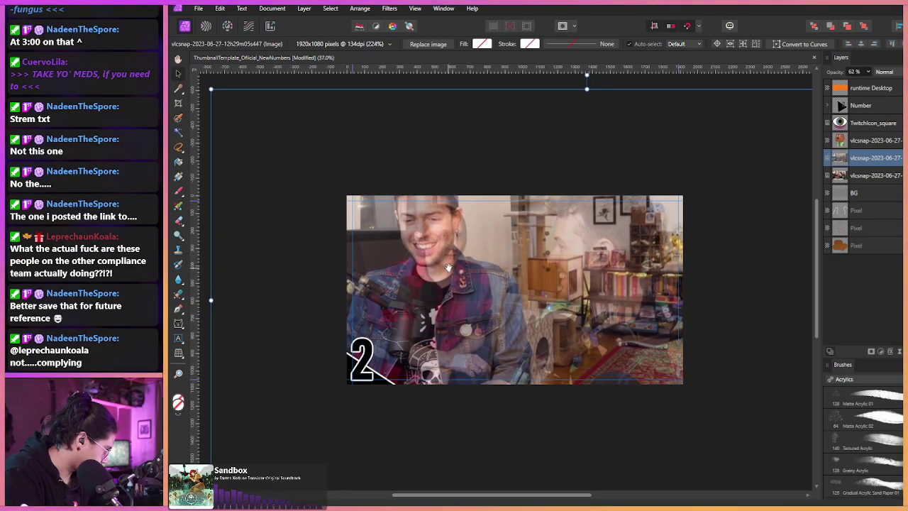
# - Scale the room snapshot down to about 204% and realign it with the cat tree and shelves behind the hosts
pyautogui.scroll(-3, 446, 248)
pyautogui.moveTo(509, 392); pyautogui.dragTo(472, 292)
pyautogui.scroll(2, 452, 312)
pyautogui.scroll(7, 445, 281)
pyautogui.hotkey('ctrl', 'space')
pyautogui.moveTo(453, 256); pyautogui.dragTo(419, 264)
pyautogui.press('space')
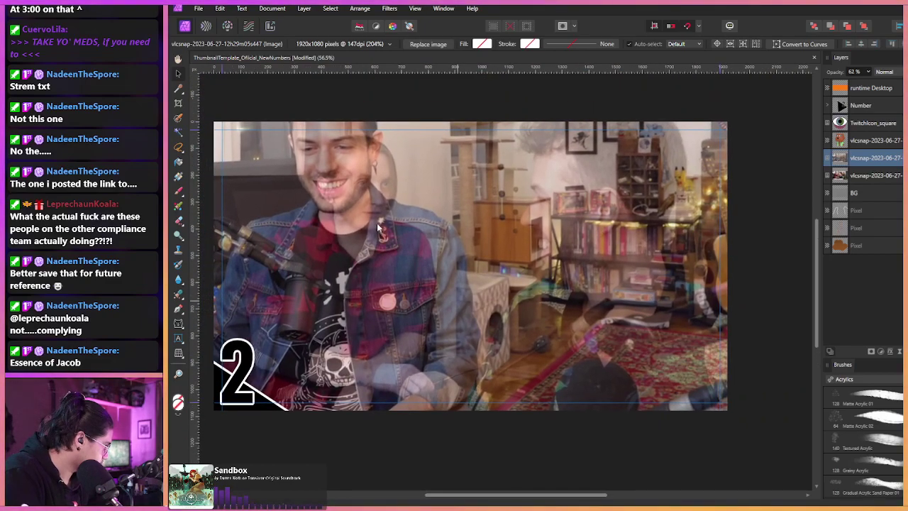
# - Reduce the room snapshot to about 197% to bring its background closer to the two-host photo
pyautogui.scroll(-2, 408, 88)
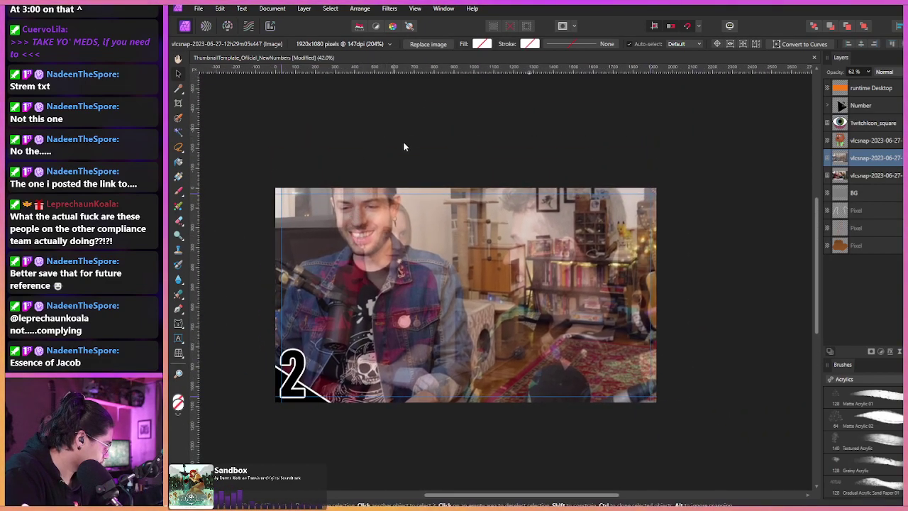
pyautogui.scroll(-1, 409, 149)
pyautogui.press('space')
pyautogui.moveTo(340, 149); pyautogui.dragTo(351, 215)
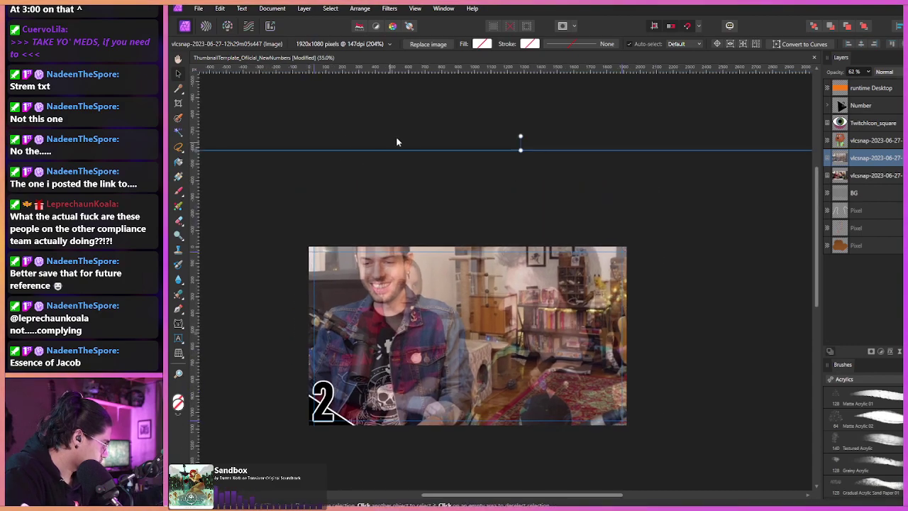
pyautogui.scroll(-1, 439, 143)
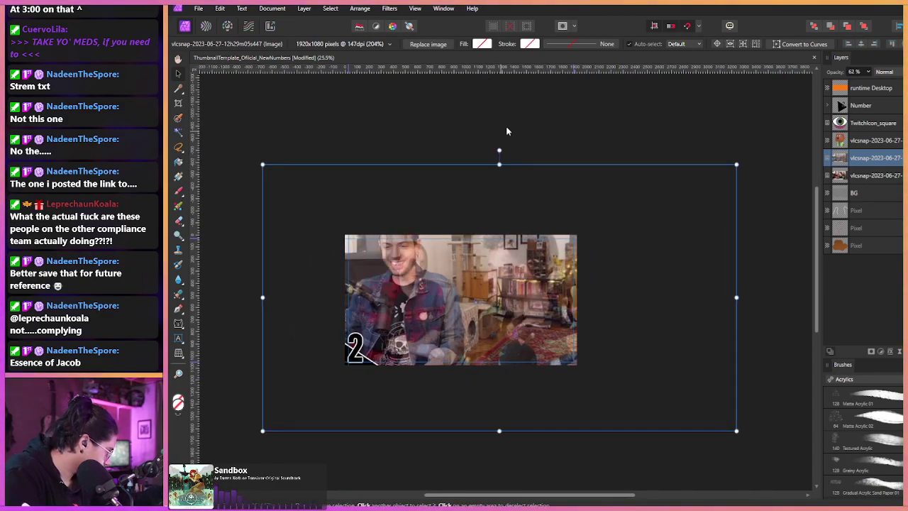
pyautogui.moveTo(735, 166); pyautogui.dragTo(720, 178)
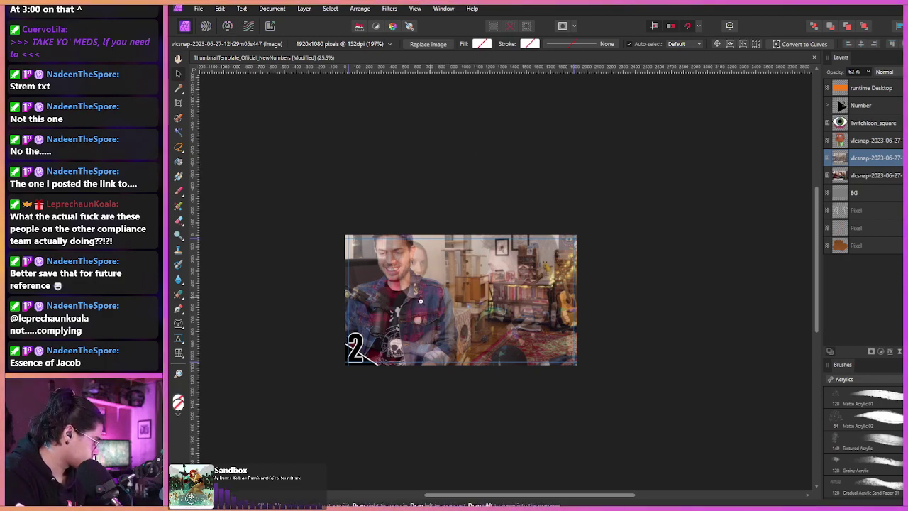
# - Shrink the room snapshot to about 176% and shift it to line up with the photo's background, keeping its layer selected
pyautogui.scroll(2, 427, 296)
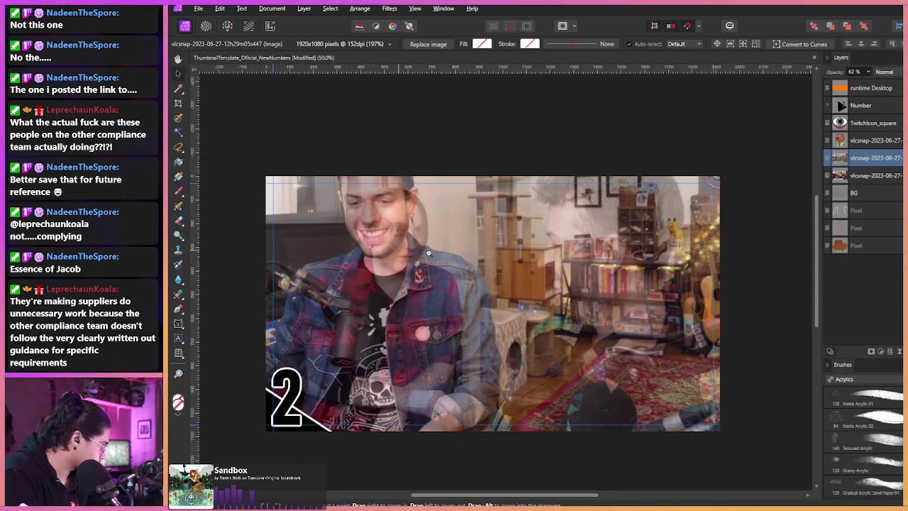
pyautogui.scroll(-1, 419, 255)
pyautogui.scroll(-1, 394, 237)
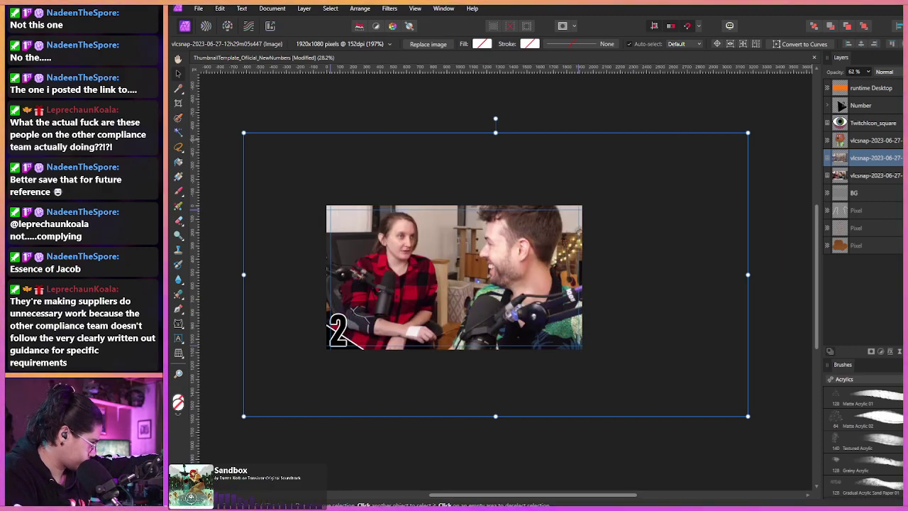
pyautogui.moveTo(748, 133); pyautogui.dragTo(699, 172)
pyautogui.moveTo(317, 254); pyautogui.dragTo(358, 242)
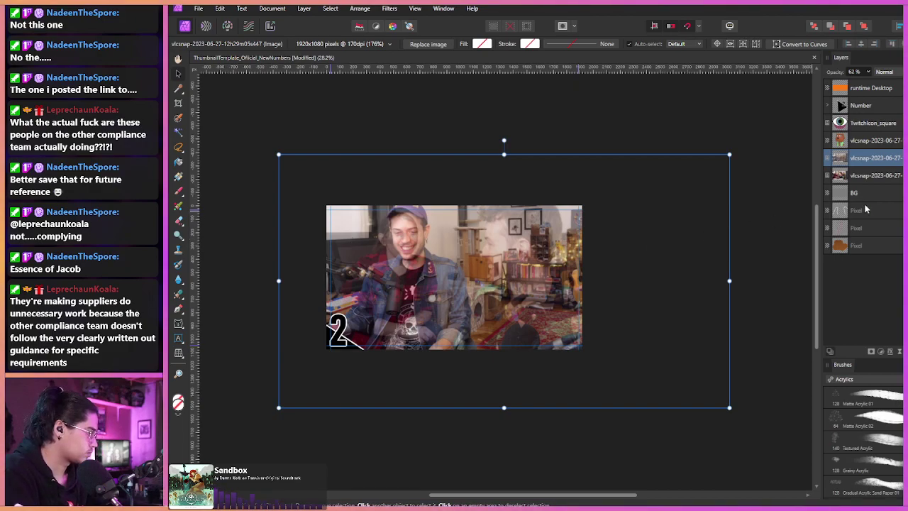
pyautogui.click(864, 184)
pyautogui.click(863, 158)
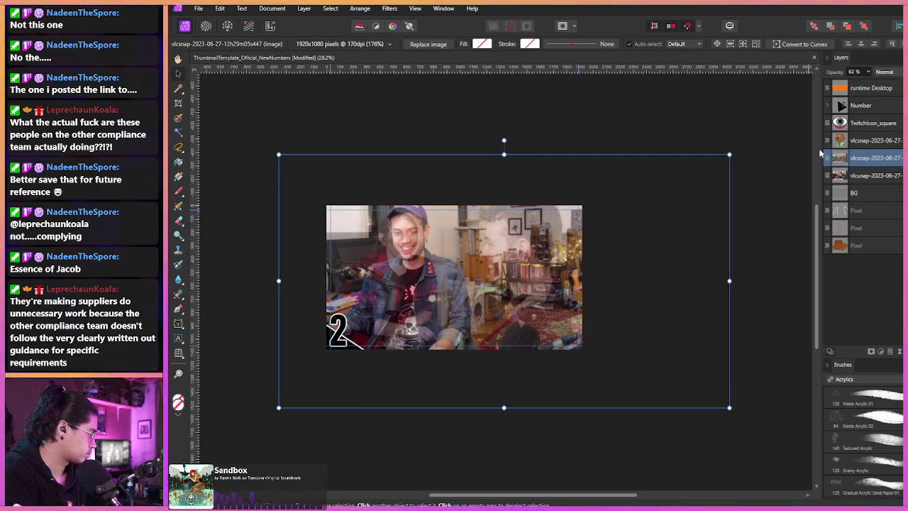
# - Shrink the room snapshot to about 164% and check its alignment with the cat tree and shelves in the two-host photo
pyautogui.moveTo(729, 154); pyautogui.dragTo(714, 163)
pyautogui.moveTo(279, 407)
pyautogui.mouseDown()
pyautogui.moveTo(289, 394)
pyautogui.moveTo(260, 417)
pyautogui.moveTo(324, 379)
pyautogui.moveTo(273, 410)
pyautogui.moveTo(287, 403)
pyautogui.mouseUp()
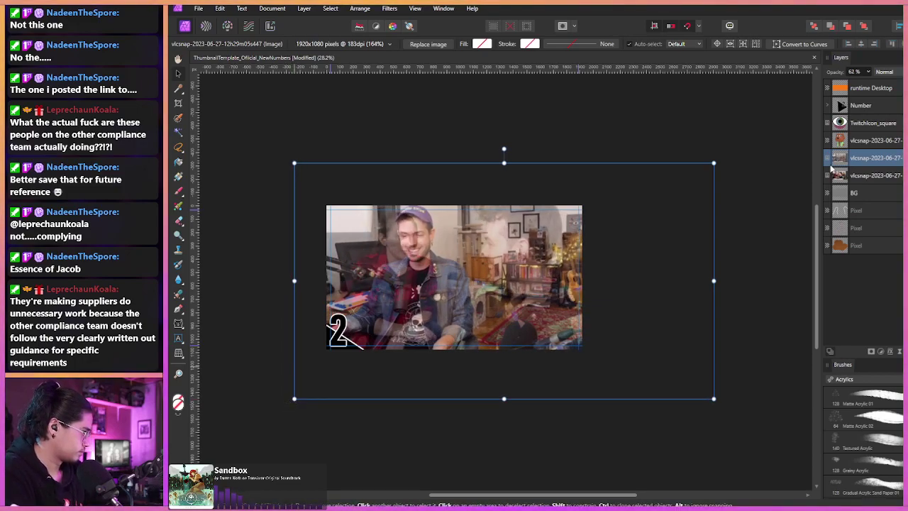
pyautogui.click(898, 175)
pyautogui.click(890, 163)
pyautogui.click(890, 173)
pyautogui.click(884, 159)
pyautogui.scroll(3, 425, 273)
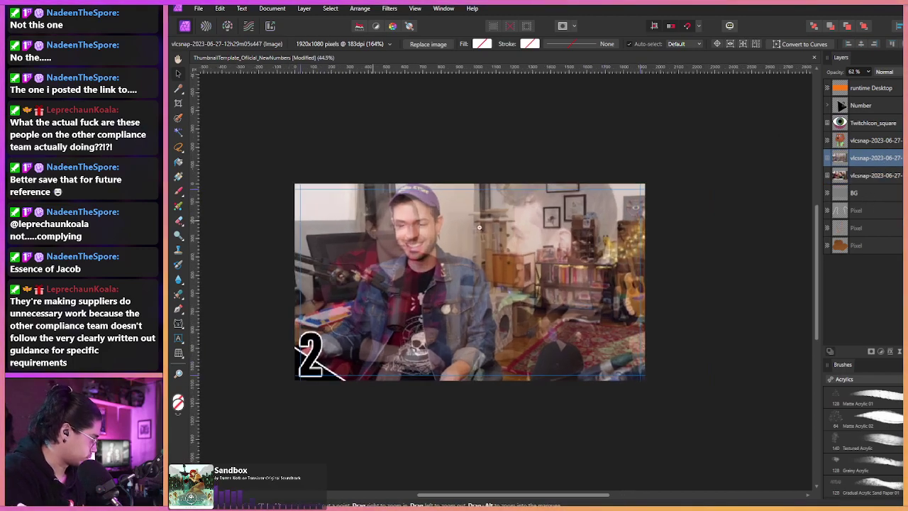
pyautogui.scroll(3, 442, 279)
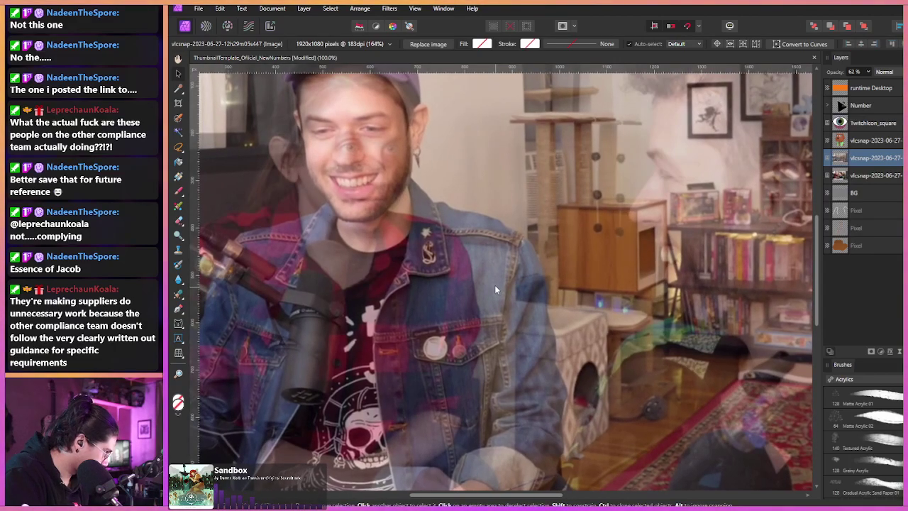
pyautogui.press('z')
pyautogui.moveTo(495, 287); pyautogui.dragTo(319, 204)
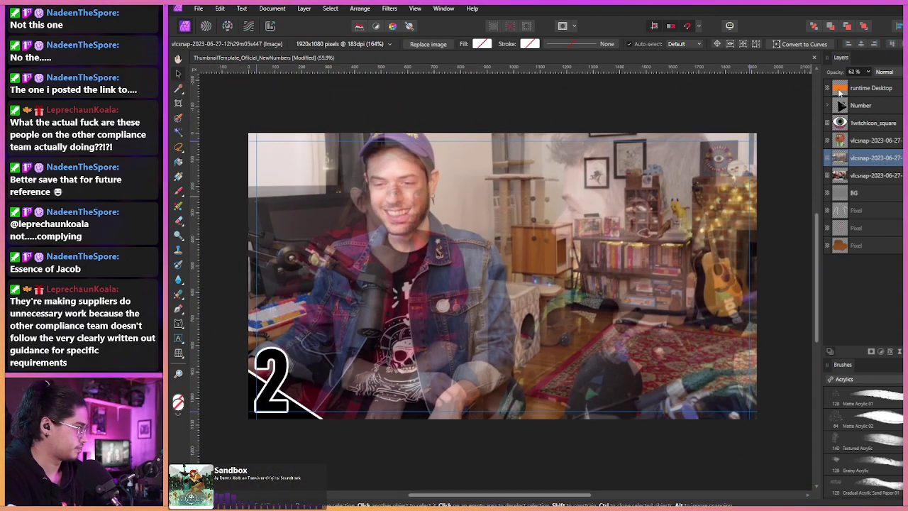
# - Restore the room snapshot's opacity to 100% and add a mask layer to it for erasing
pyautogui.press('0')
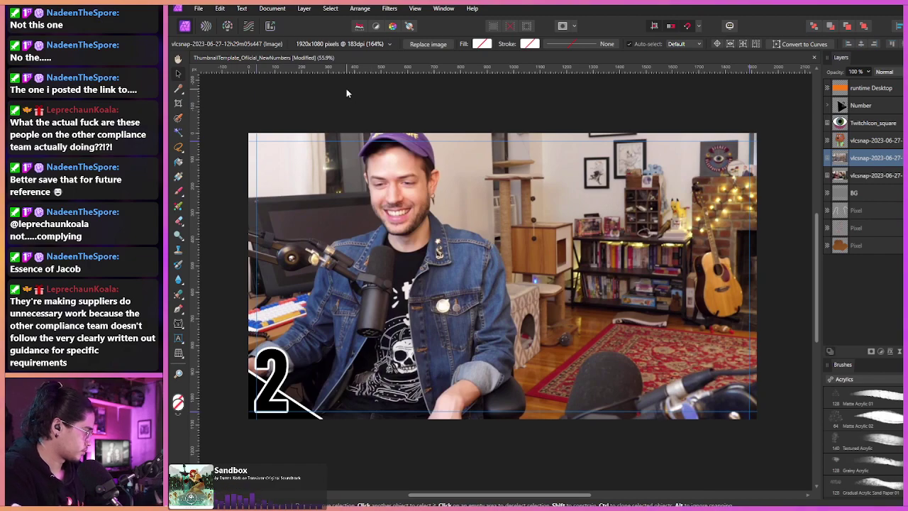
pyautogui.press('b')
pyautogui.press('e')
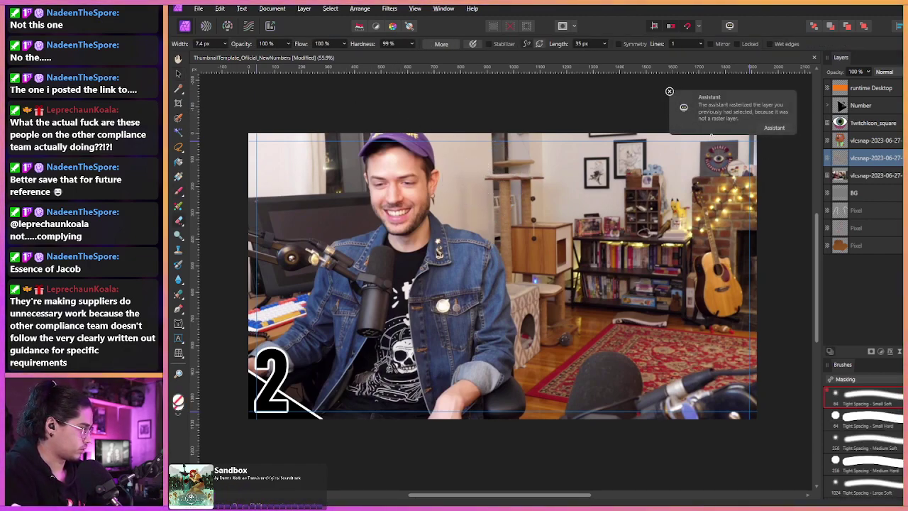
pyautogui.click(869, 350)
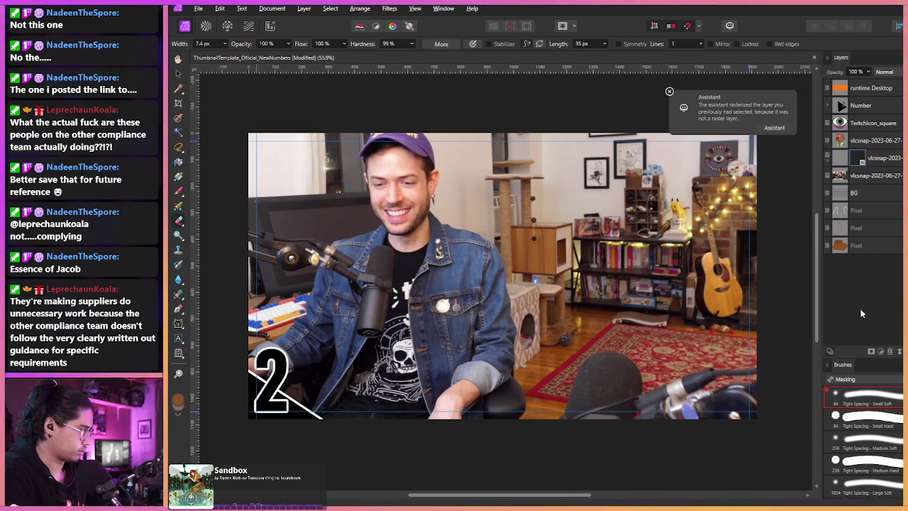
# - Erase the snapshot's mask over the denim-jacketed host with a 188.3 px eraser, refining the edge beside the patterned cat house
pyautogui.moveTo(473, 195)
pyautogui.mouseDown()
pyautogui.moveTo(444, 163)
pyautogui.moveTo(418, 171)
pyautogui.moveTo(427, 202)
pyautogui.moveTo(381, 149)
pyautogui.moveTo(402, 215)
pyautogui.moveTo(377, 223)
pyautogui.moveTo(286, 162)
pyautogui.moveTo(329, 144)
pyautogui.moveTo(284, 214)
pyautogui.moveTo(297, 256)
pyautogui.moveTo(463, 270)
pyautogui.moveTo(457, 253)
pyautogui.moveTo(465, 251)
pyautogui.moveTo(489, 269)
pyautogui.moveTo(466, 242)
pyautogui.moveTo(448, 145)
pyautogui.moveTo(488, 362)
pyautogui.moveTo(479, 314)
pyautogui.moveTo(501, 325)
pyautogui.moveTo(493, 412)
pyautogui.moveTo(450, 372)
pyautogui.moveTo(441, 294)
pyautogui.moveTo(449, 417)
pyautogui.moveTo(391, 289)
pyautogui.moveTo(395, 415)
pyautogui.moveTo(336, 270)
pyautogui.moveTo(333, 330)
pyautogui.moveTo(376, 403)
pyautogui.moveTo(266, 279)
pyautogui.moveTo(289, 358)
pyautogui.mouseUp()
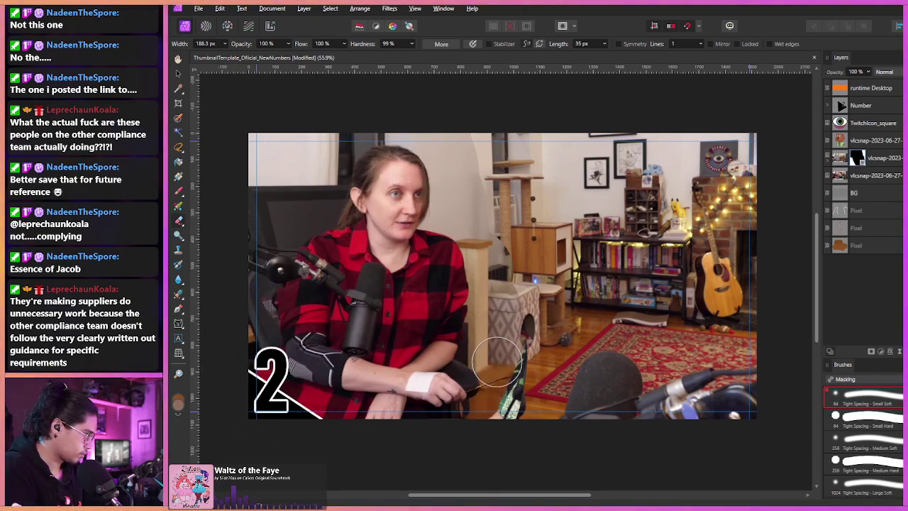
pyautogui.press('x')
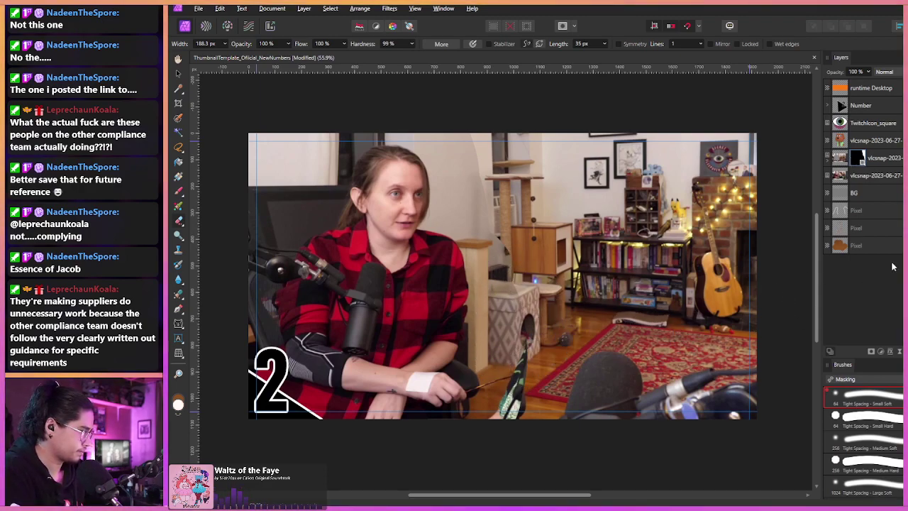
pyautogui.press('x')
pyautogui.click(672, 371)
pyautogui.hotkey('ctrl', 'z')
pyautogui.click(548, 330)
pyautogui.press('x')
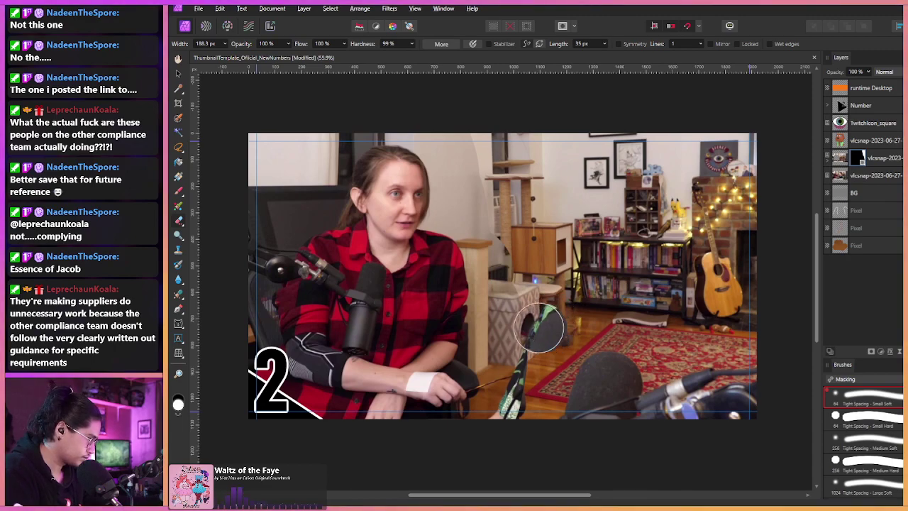
pyautogui.moveTo(540, 328)
pyautogui.mouseDown()
pyautogui.moveTo(517, 359)
pyautogui.moveTo(515, 383)
pyautogui.mouseUp()
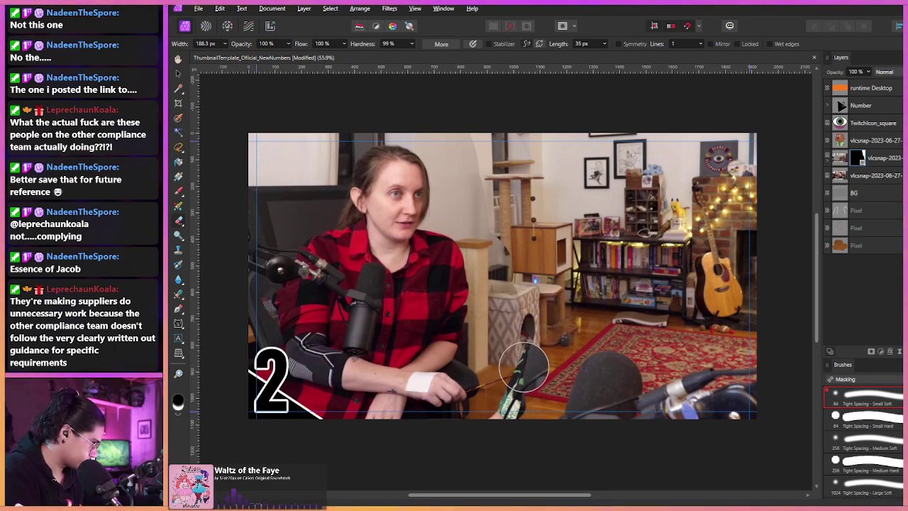
pyautogui.moveTo(523, 367); pyautogui.dragTo(523, 371)
# - Switch to the Tight Spacing - Small Soft masking brush and try painting the snapshot's floor back over the green-patterned object beside the cat house
pyautogui.press('b')
pyautogui.press('x')
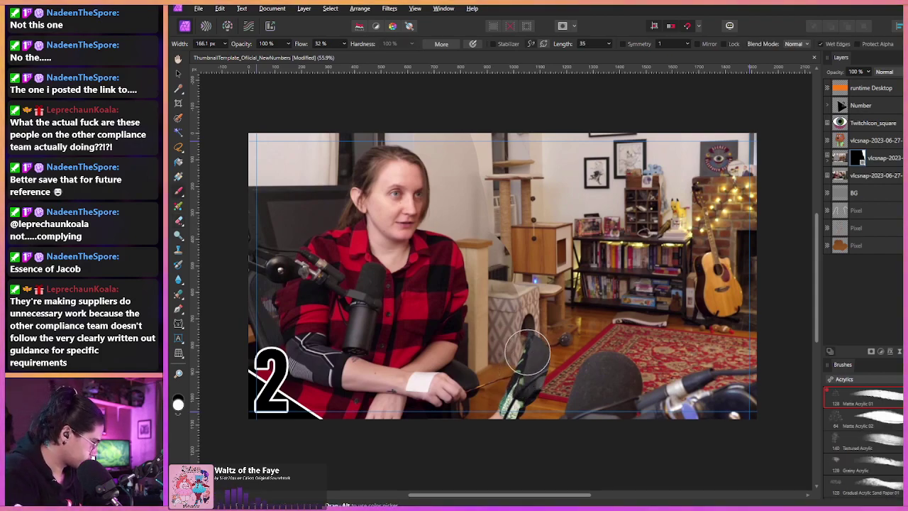
pyautogui.click(843, 378)
pyautogui.click(841, 303)
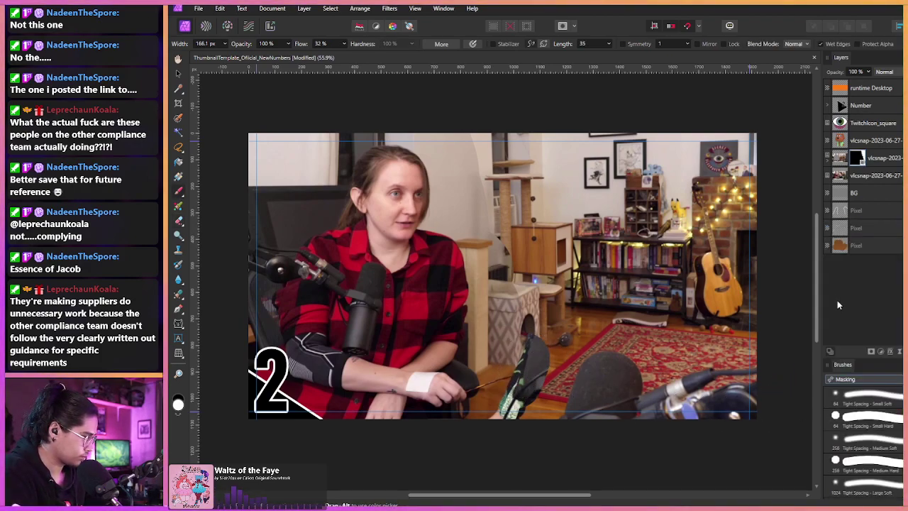
pyautogui.moveTo(525, 347)
pyautogui.keyDown('alt'); pyautogui.mouseDown()
pyautogui.moveTo(493, 419)
pyautogui.moveTo(515, 407)
pyautogui.moveTo(545, 342)
pyautogui.moveTo(526, 409)
pyautogui.moveTo(548, 403)
pyautogui.mouseUp(); pyautogui.keyUp('alt')
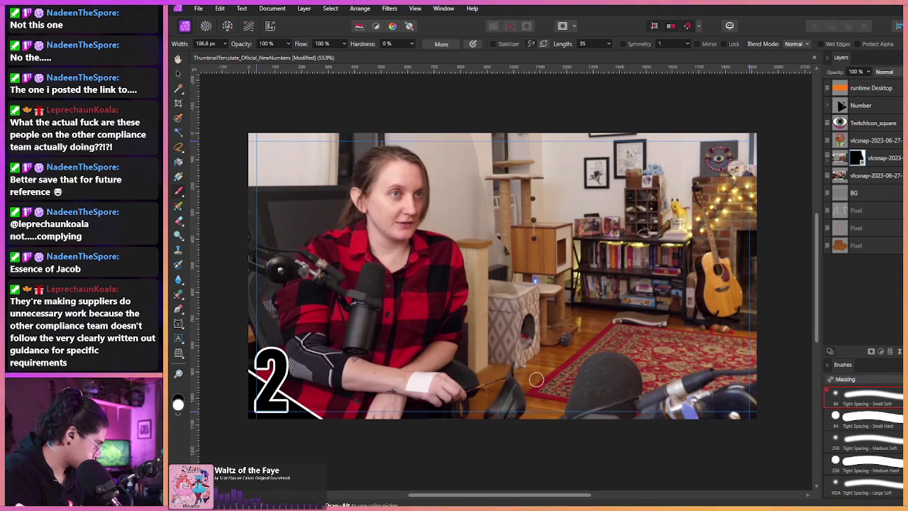
pyautogui.hotkey('ctrl', 'z')
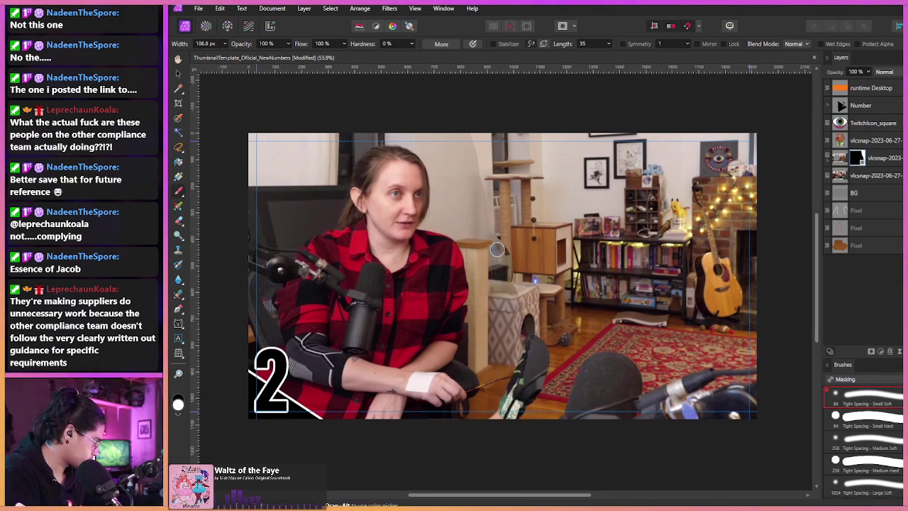